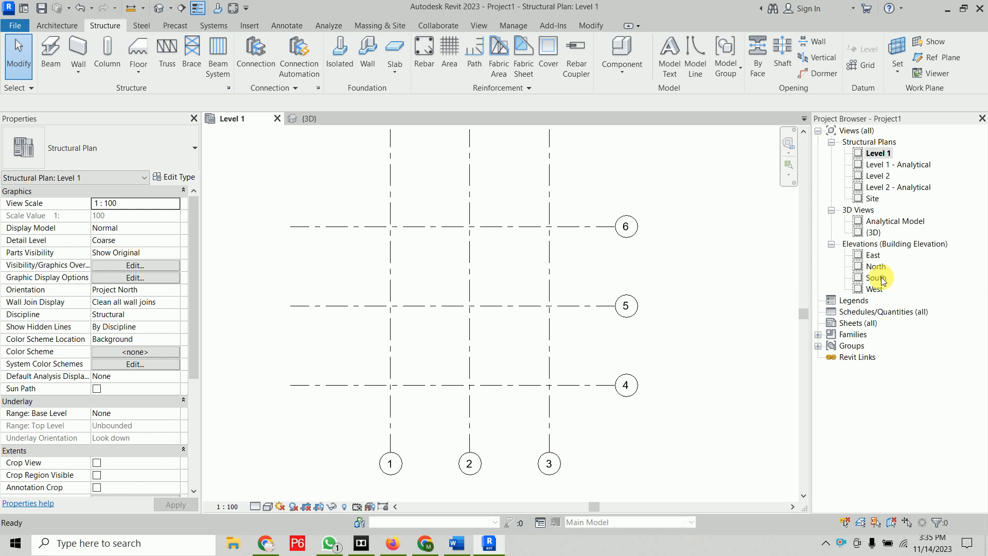
# Step: Open the South elevation and set the elevation of Level 2 to 18'
pyautogui.doubleClick(877, 278)
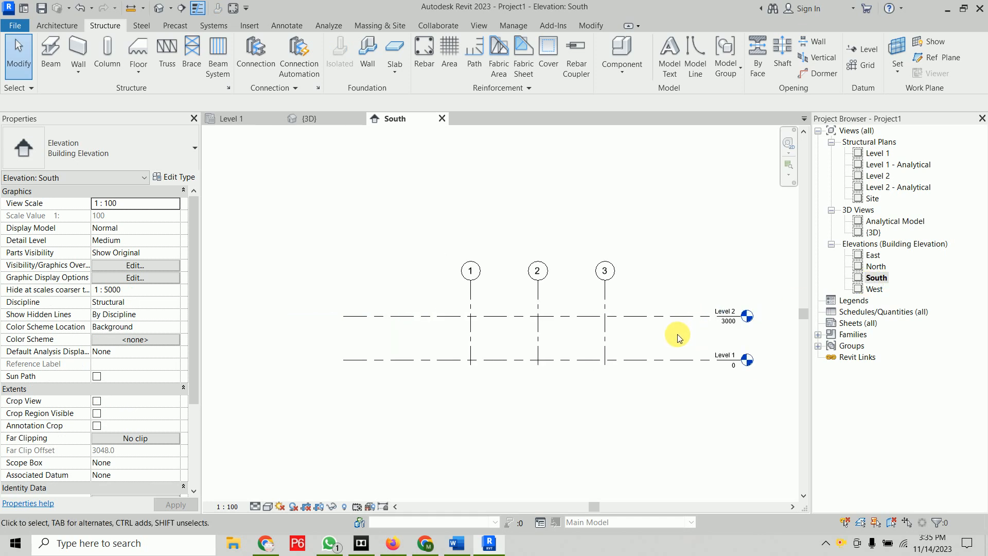
pyautogui.moveTo(677, 337); pyautogui.dragTo(604, 296, button='middle')
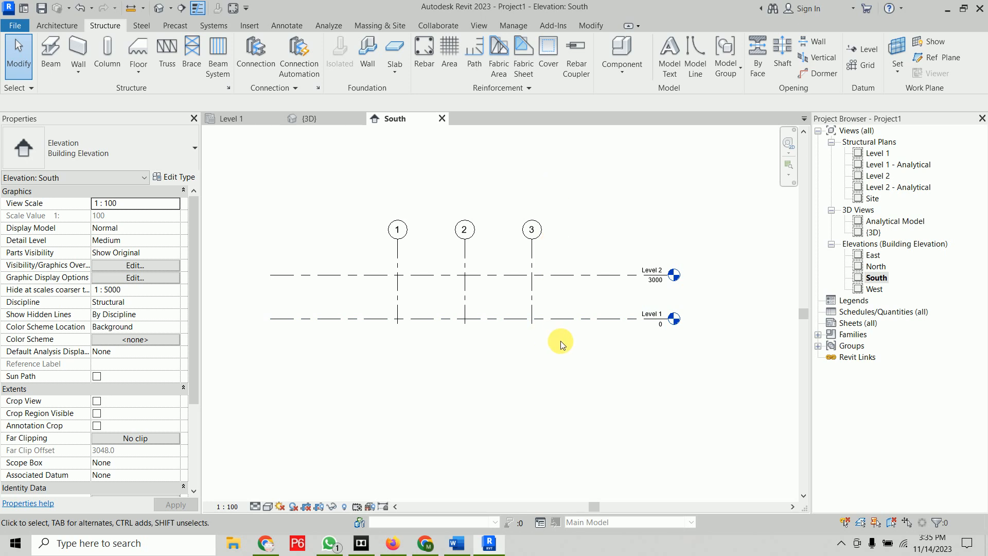
pyautogui.click(659, 284)
pyautogui.click(657, 282)
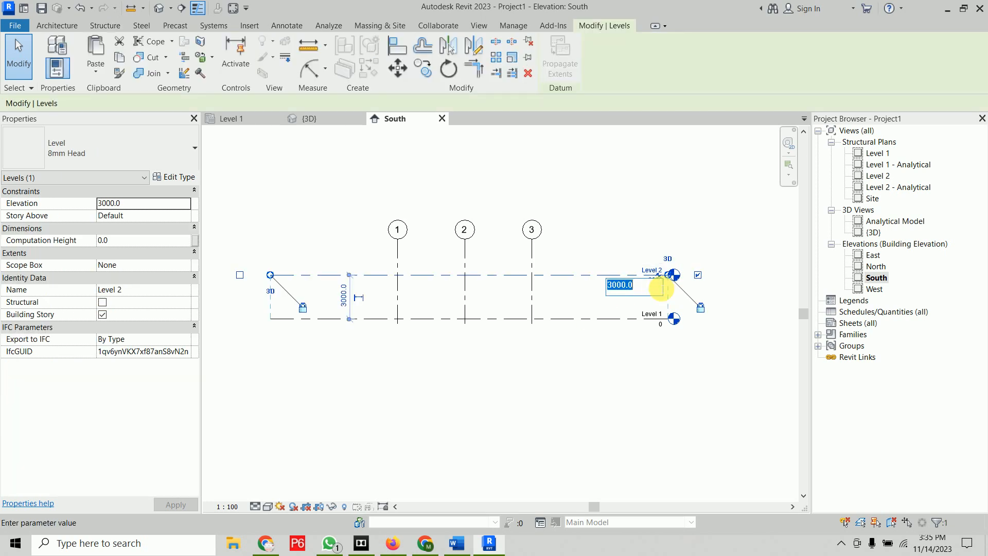
pyautogui.write('18')
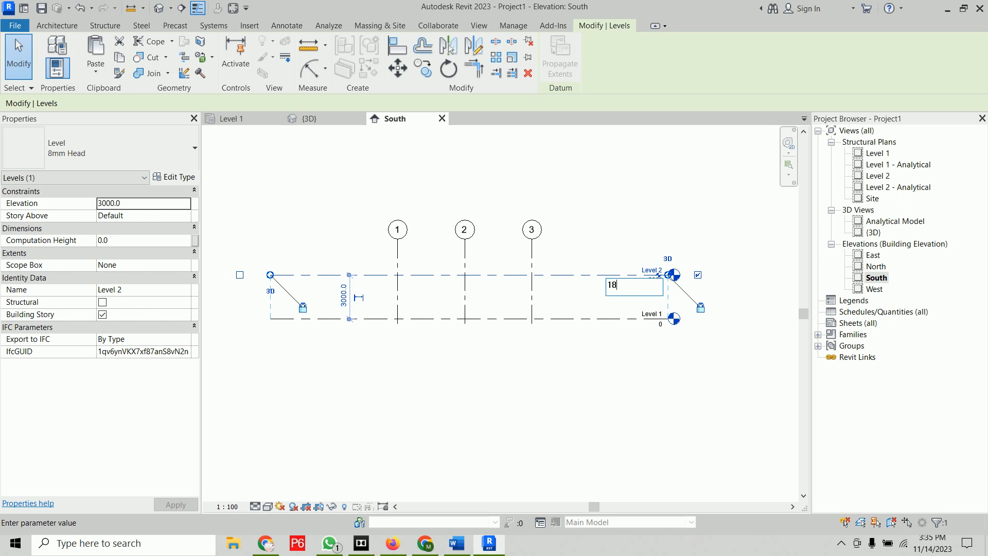
pyautogui.write("'")
pyautogui.press('Return')
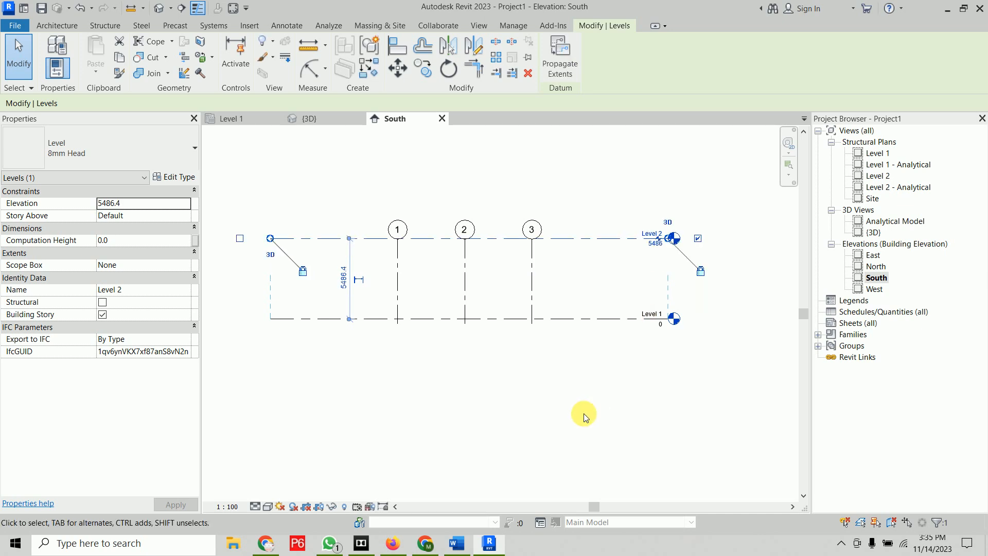
# Step: Create a new level 6' below Level 1 by picking the Level 1 line with an offset
pyautogui.click(584, 413)
pyautogui.press('l')
pyautogui.press('l')
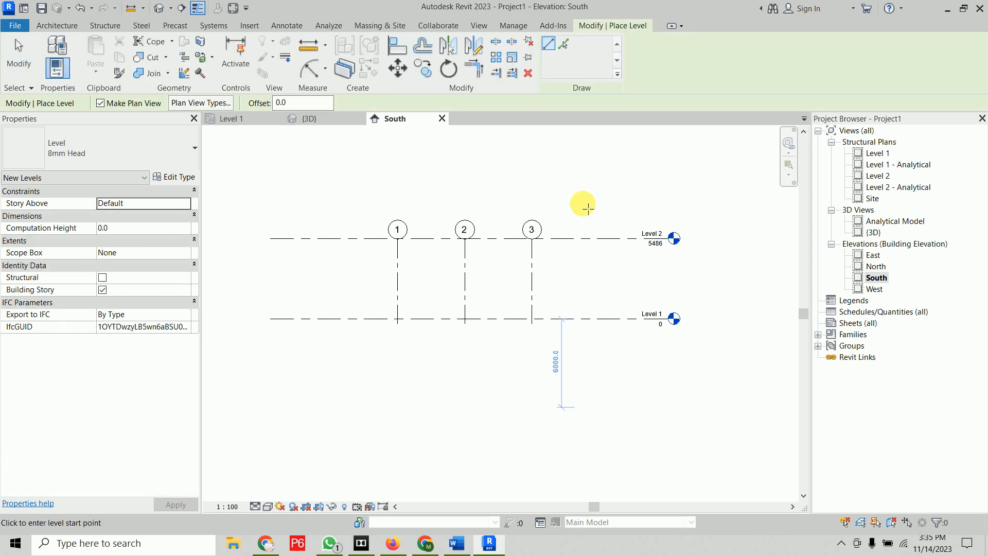
pyautogui.click(563, 44)
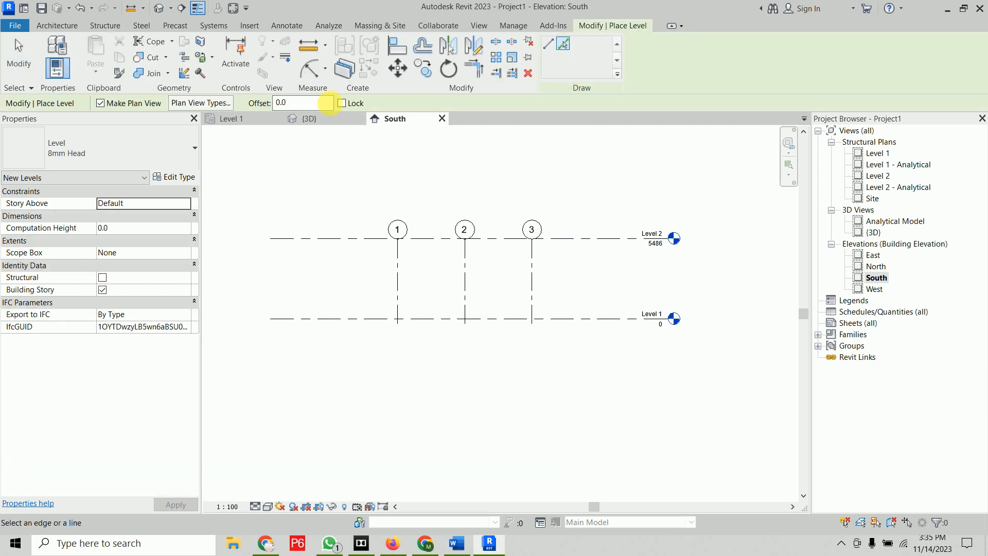
pyautogui.doubleClick(327, 103)
pyautogui.write("6'")
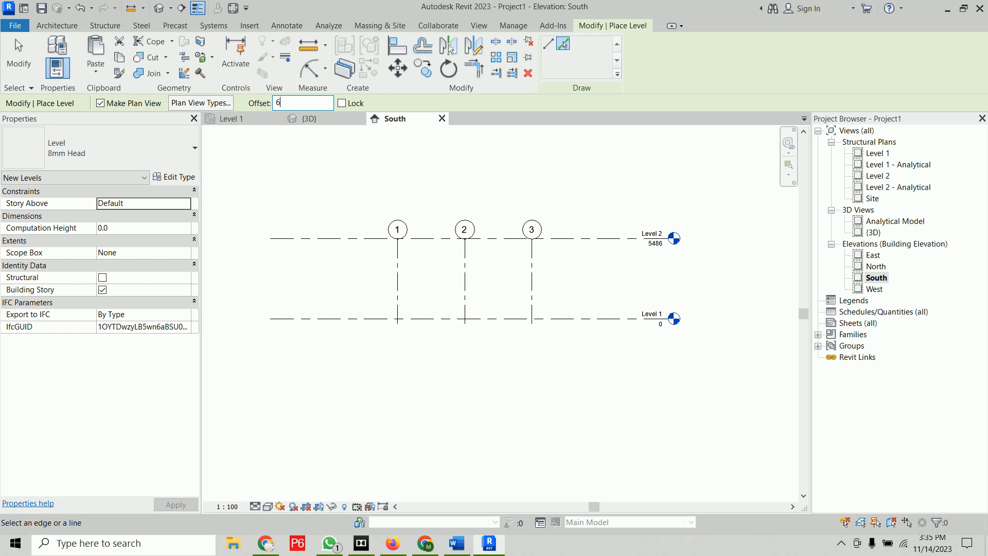
pyautogui.click(583, 326)
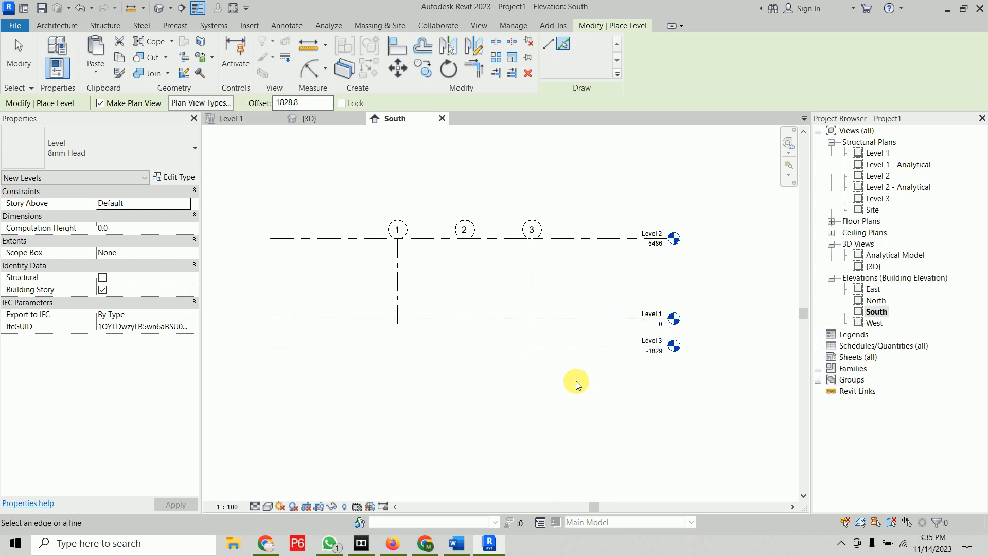
pyautogui.press('Escape')
pyautogui.press('Escape')
# Step: Select all six grid lines in the Level 1 structural plan and unpin them
pyautogui.click(532, 276)
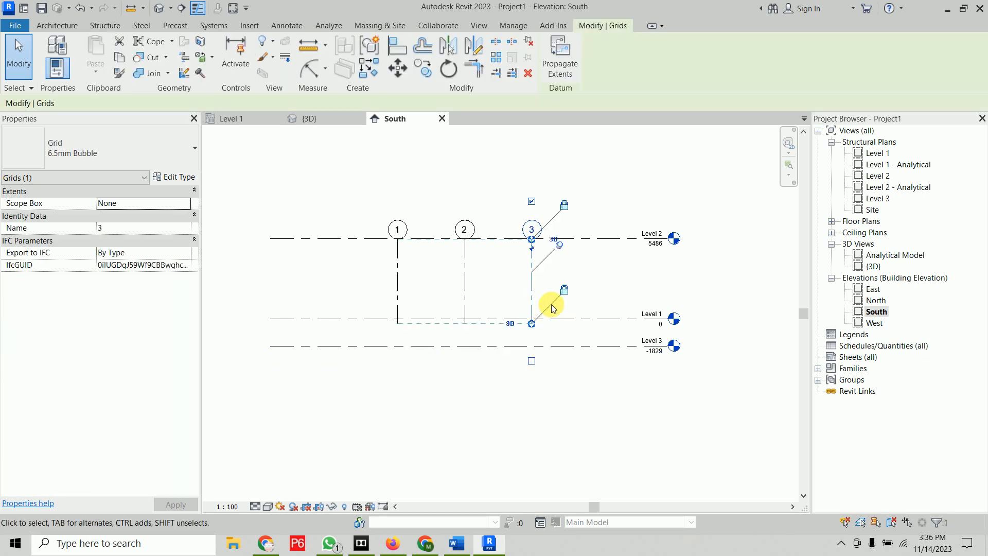
pyautogui.press('Escape')
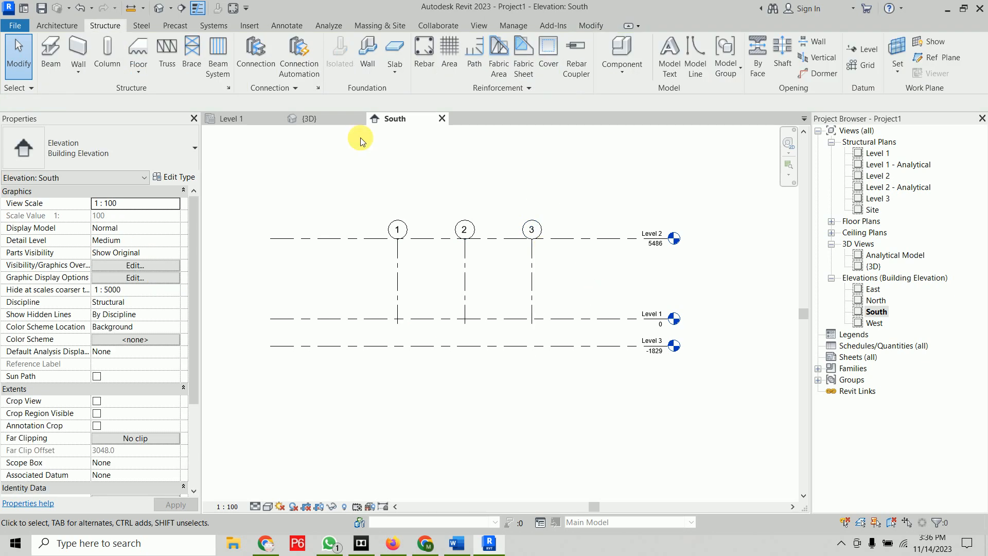
pyautogui.click(245, 118)
pyautogui.scroll(-4, 659, 258)
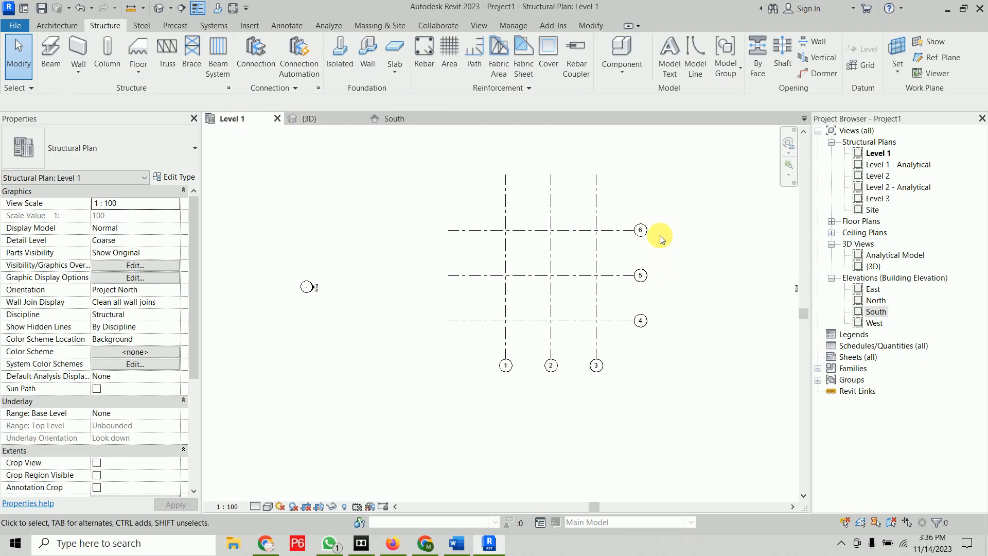
pyautogui.moveTo(589, 203); pyautogui.dragTo(448, 362)
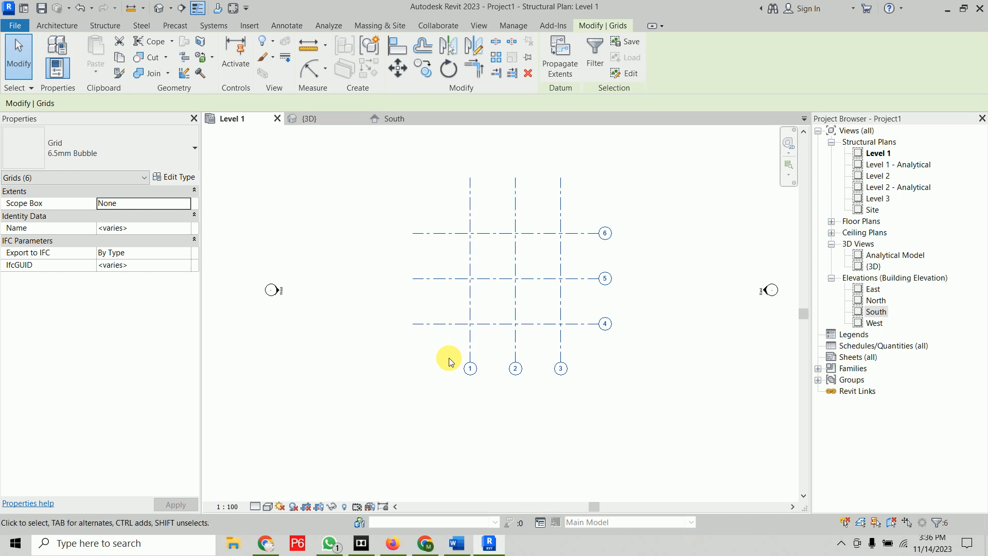
pyautogui.click(681, 393)
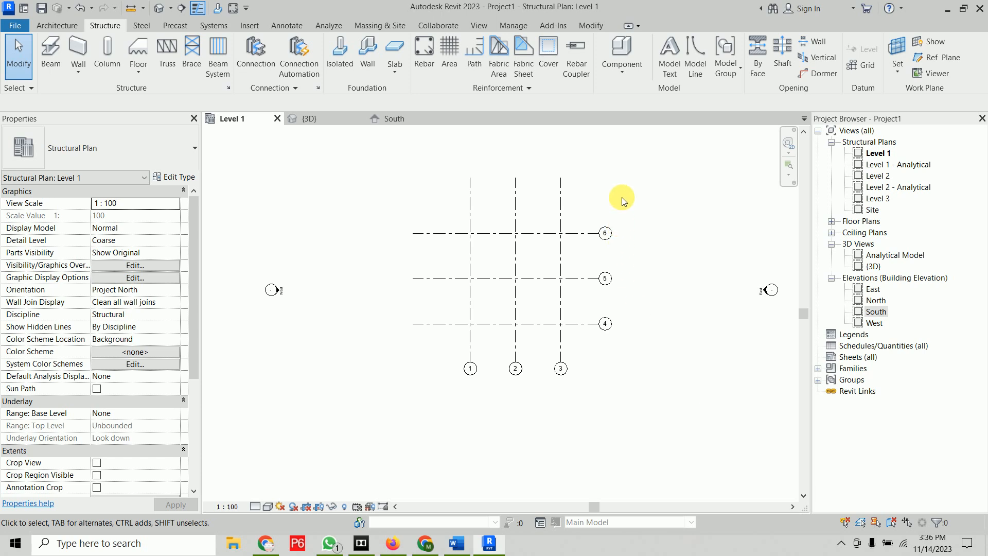
pyautogui.moveTo(622, 199); pyautogui.dragTo(436, 352)
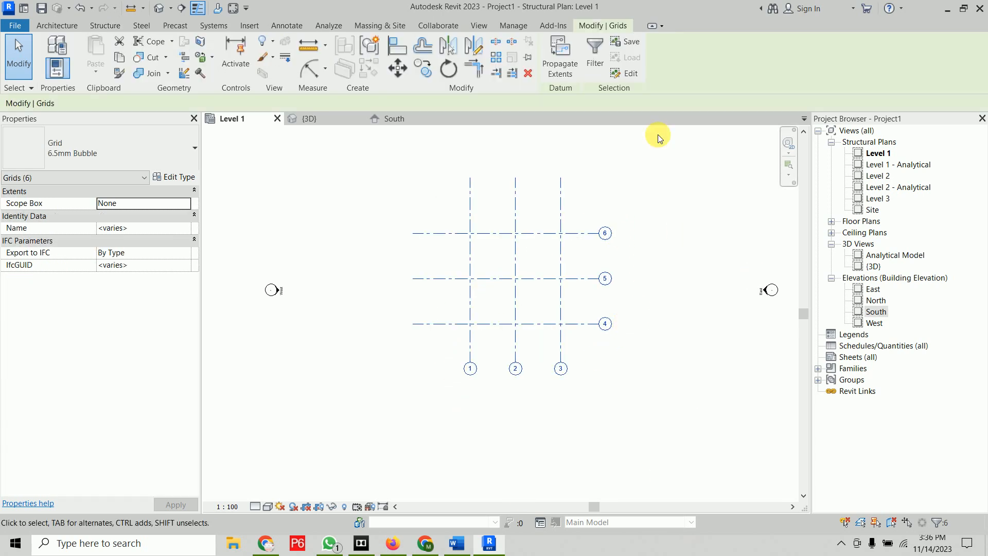
pyautogui.click(674, 288)
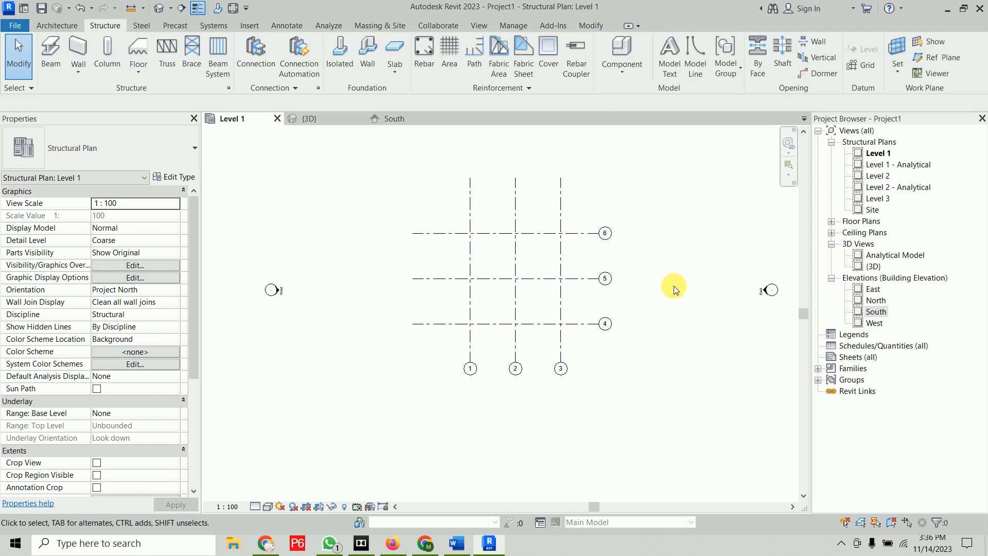
pyautogui.moveTo(662, 237); pyautogui.dragTo(409, 363)
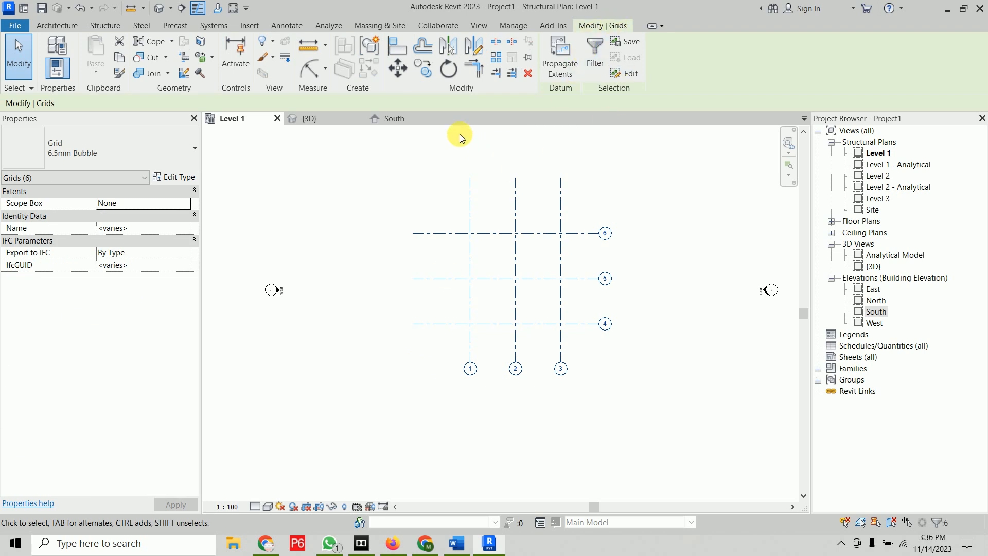
pyautogui.click(532, 66)
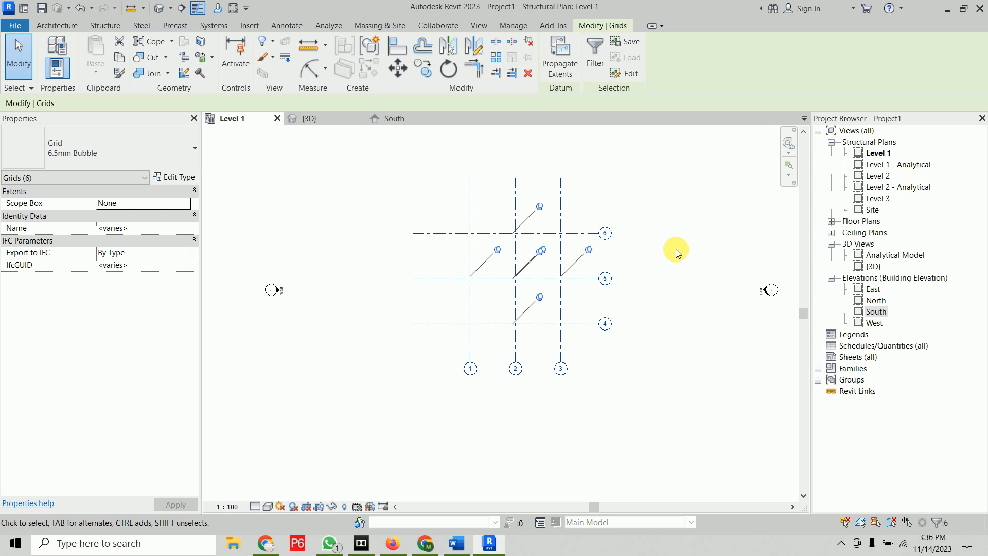
pyautogui.click(529, 41)
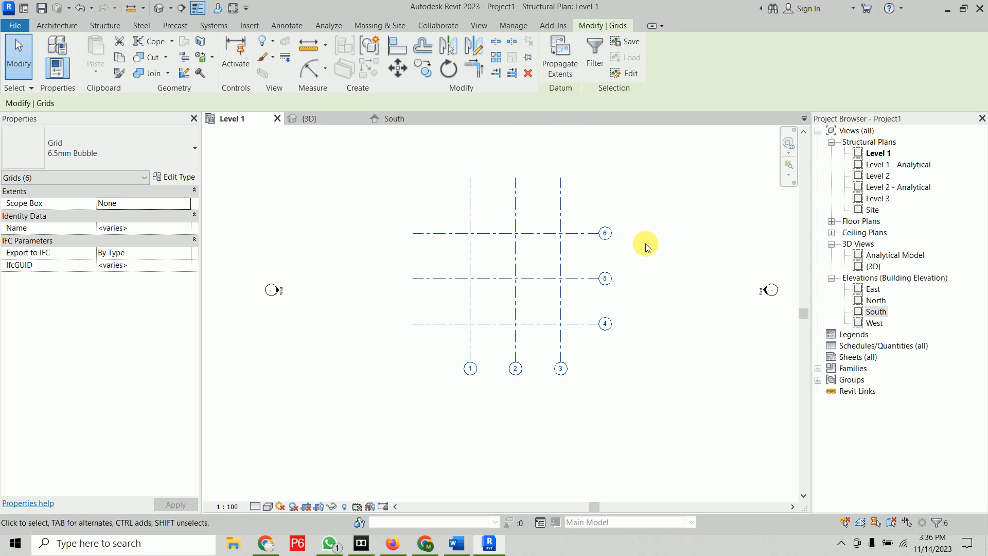
pyautogui.click(647, 247)
# Step: In the South elevation, extend the lower ends of grids 1 to 3 below the lowest level
pyautogui.click(395, 119)
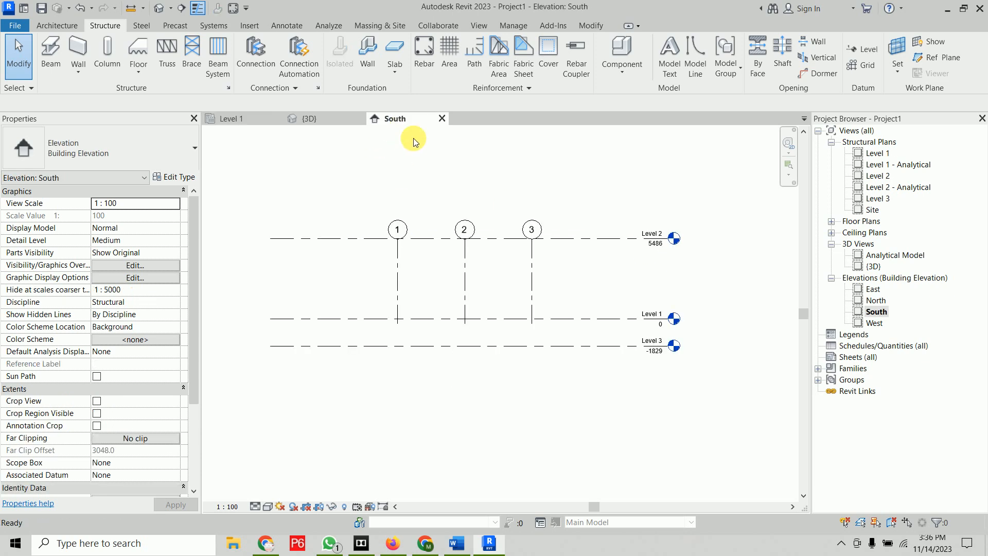
pyautogui.click(532, 280)
pyautogui.moveTo(531, 324); pyautogui.dragTo(531, 372)
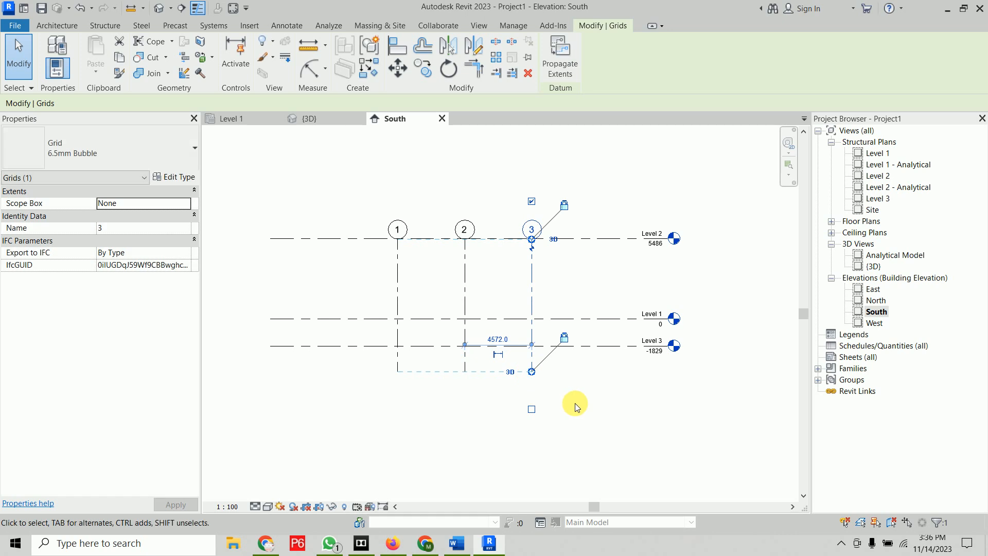
pyautogui.click(575, 403)
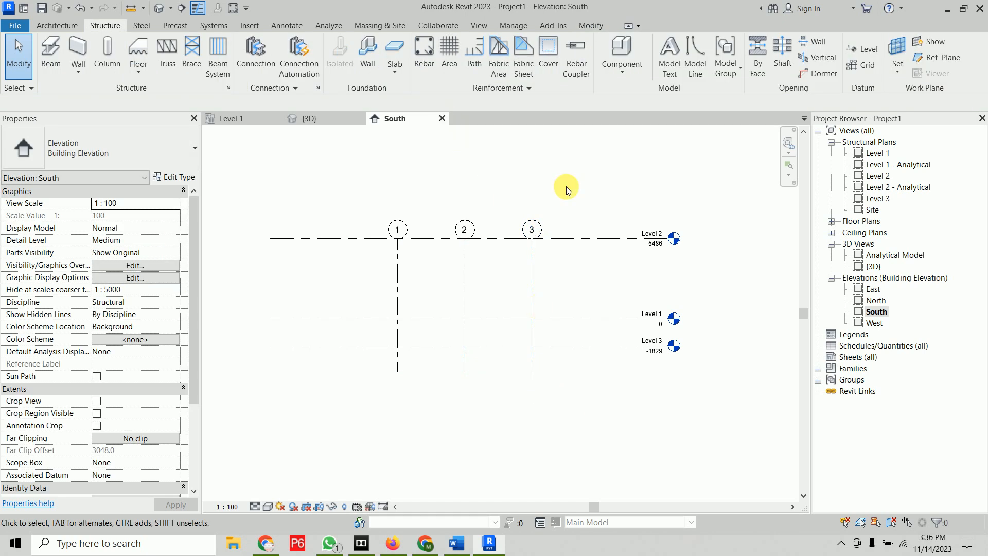
# Step: Open the East elevation and extend the lower ends of grids 4 to 6 below the lowest level
pyautogui.click(872, 290)
pyautogui.doubleClick(872, 290)
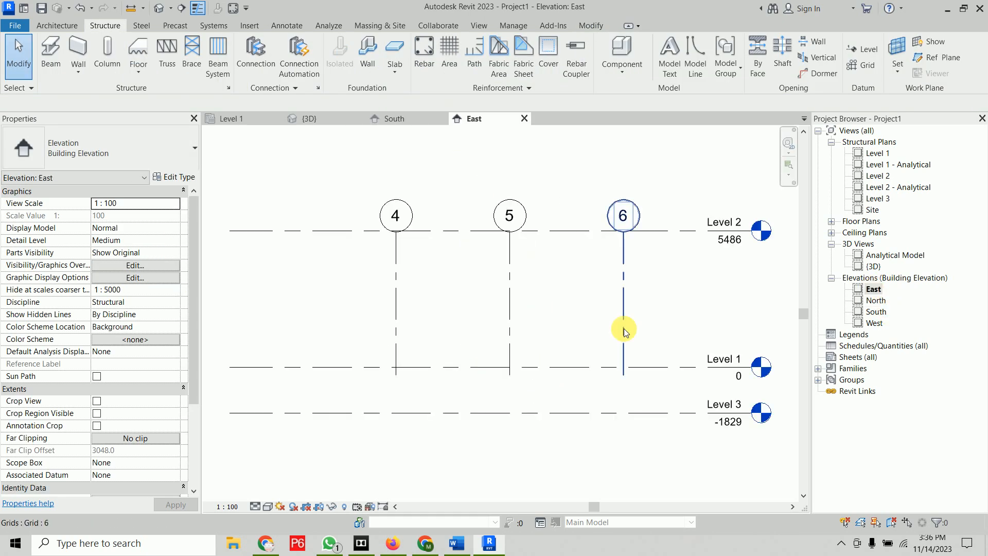
pyautogui.click(625, 329)
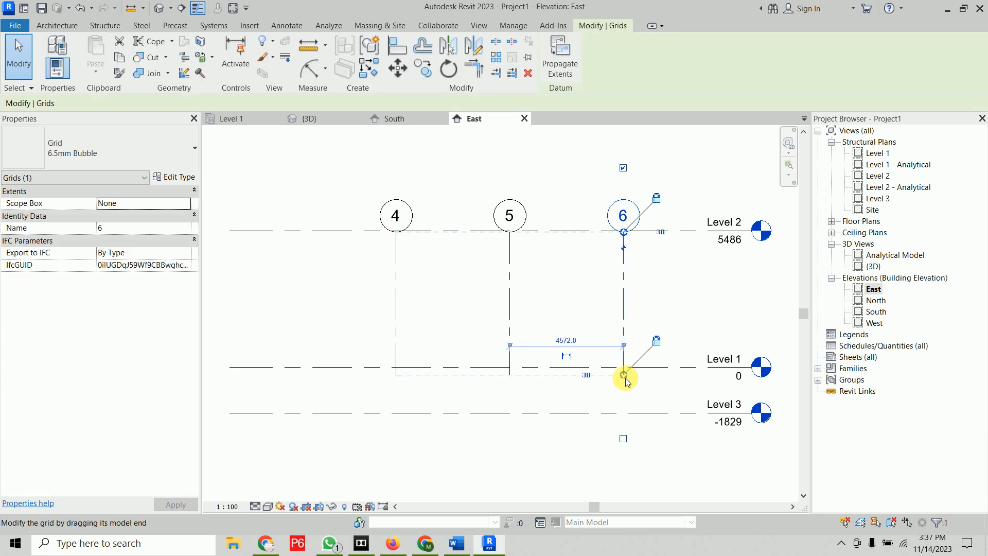
pyautogui.moveTo(625, 376); pyautogui.dragTo(633, 448)
pyautogui.click(532, 328)
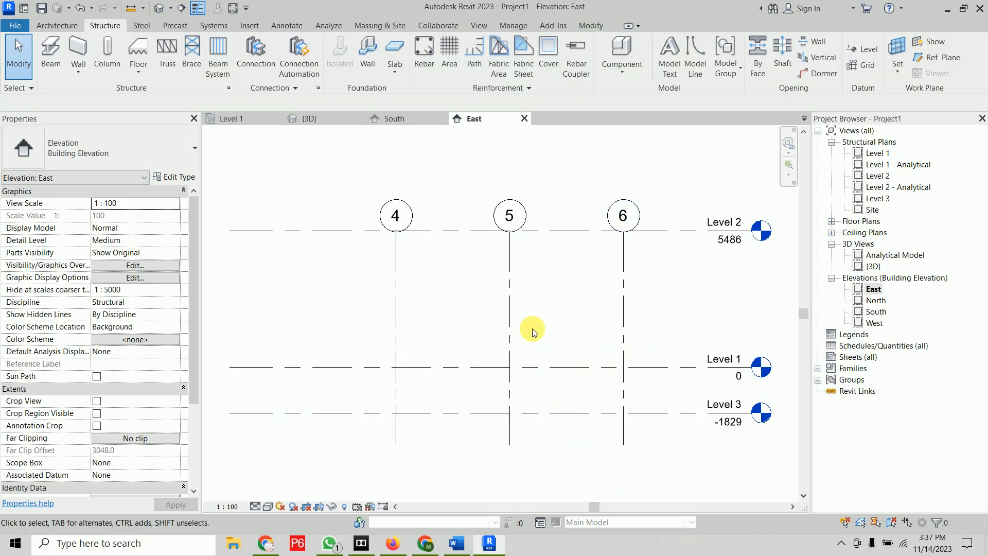
# Step: Raise the bubble ends of grids 4 to 6 well above Level 2 in the East elevation
pyautogui.click(511, 272)
pyautogui.moveTo(511, 237); pyautogui.dragTo(509, 167)
pyautogui.click(555, 208)
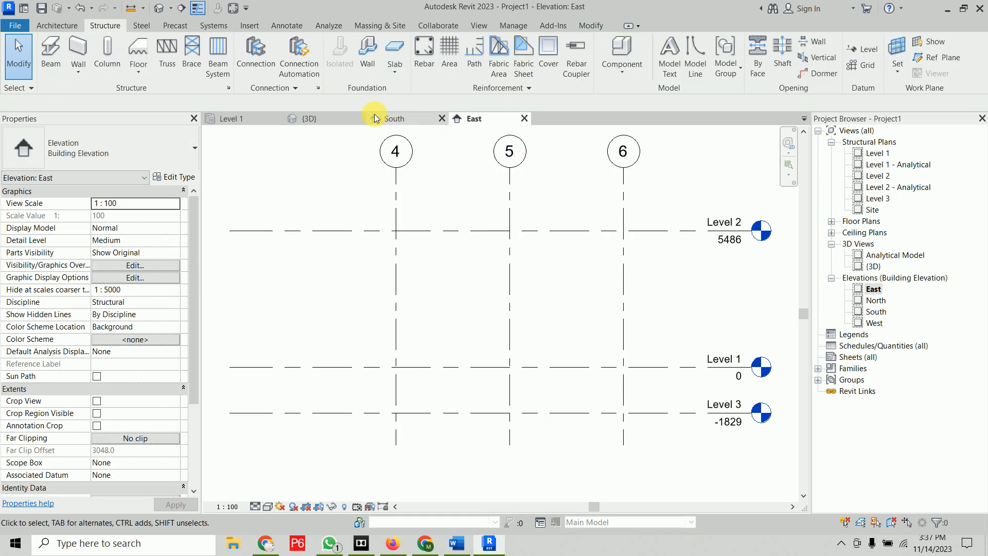
# Step: Examine the levels and grids in the 3D view and return to the Level 1 structural plan
pyautogui.click(334, 122)
pyautogui.scroll(-3, 463, 309)
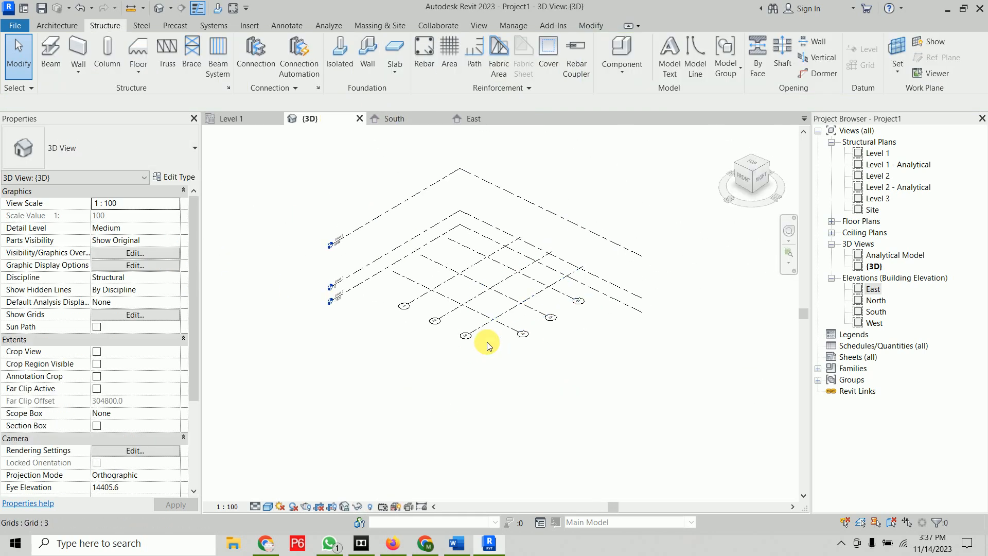
pyautogui.click(245, 114)
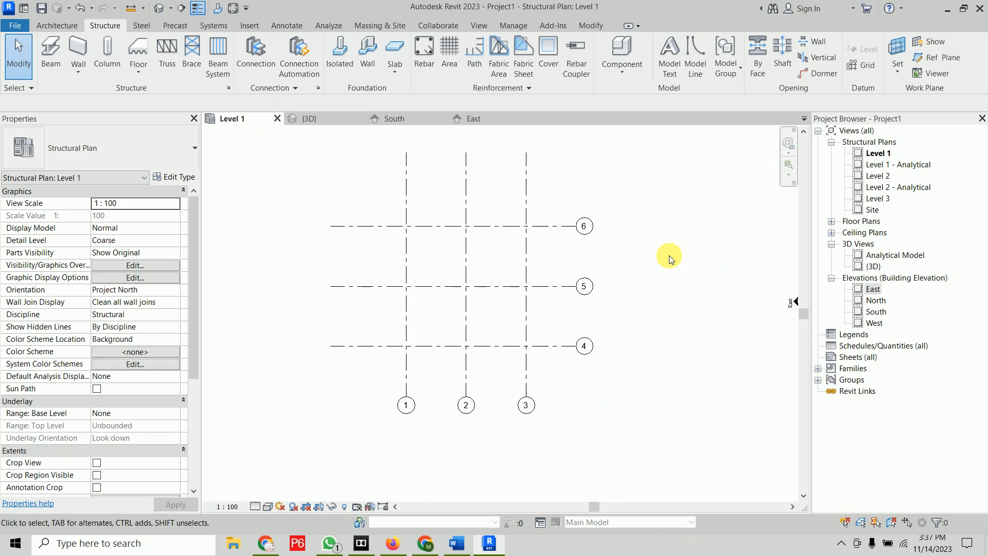
# Step: Start placing a vertical structural column using the universal column type UC356x368x129
pyautogui.moveTo(669, 258); pyautogui.dragTo(678, 263, button='middle')
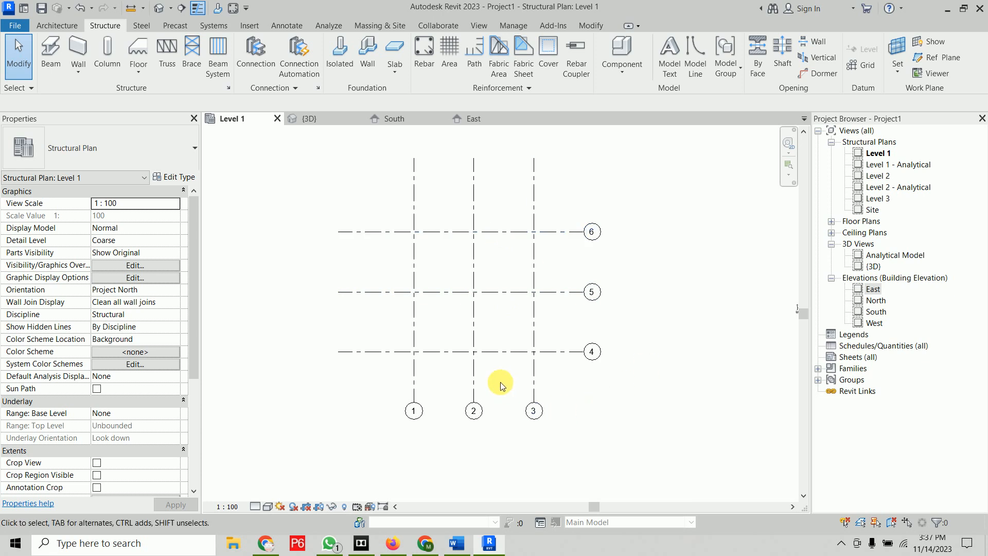
pyautogui.scroll(5, 503, 381)
pyautogui.moveTo(495, 375); pyautogui.dragTo(523, 360, button='middle')
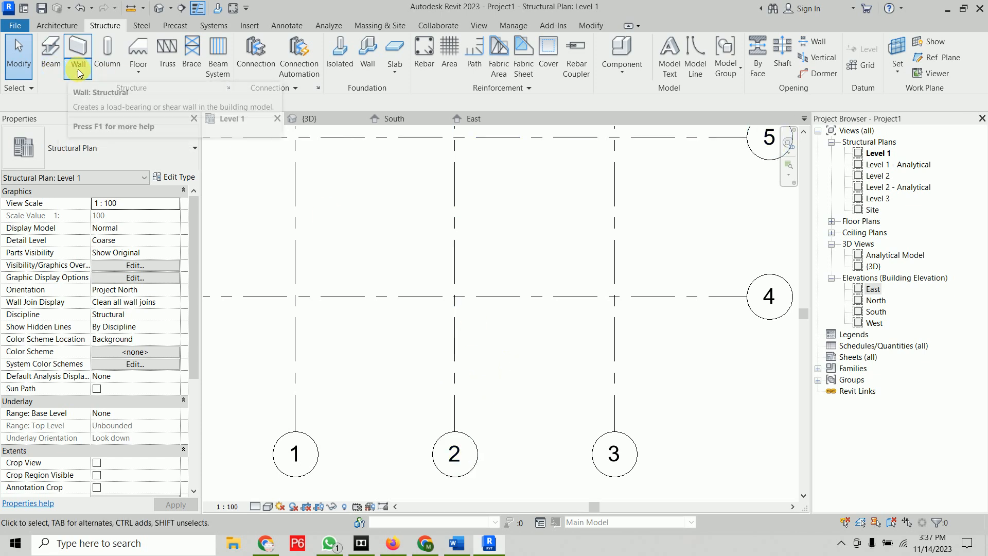
pyautogui.click(101, 70)
pyautogui.click(115, 148)
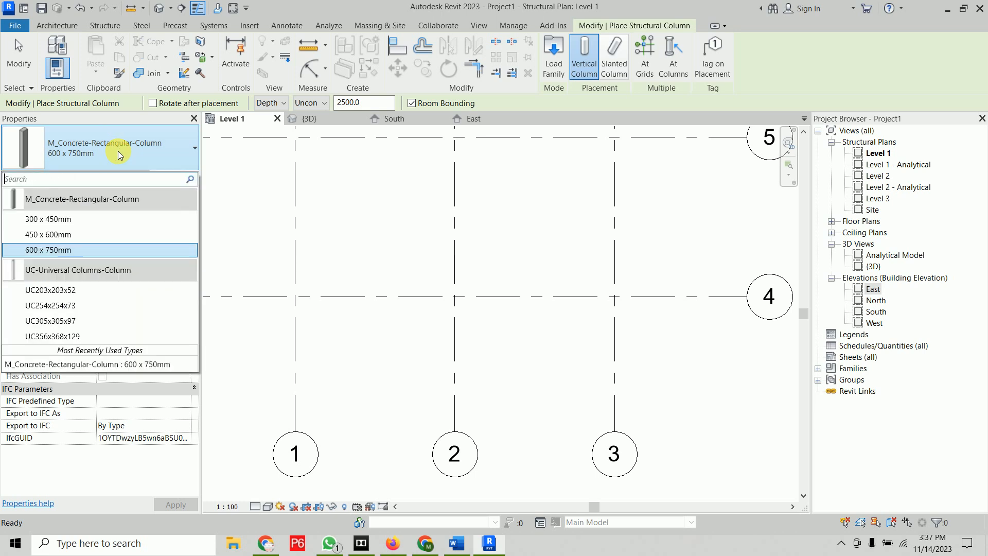
pyautogui.click(109, 338)
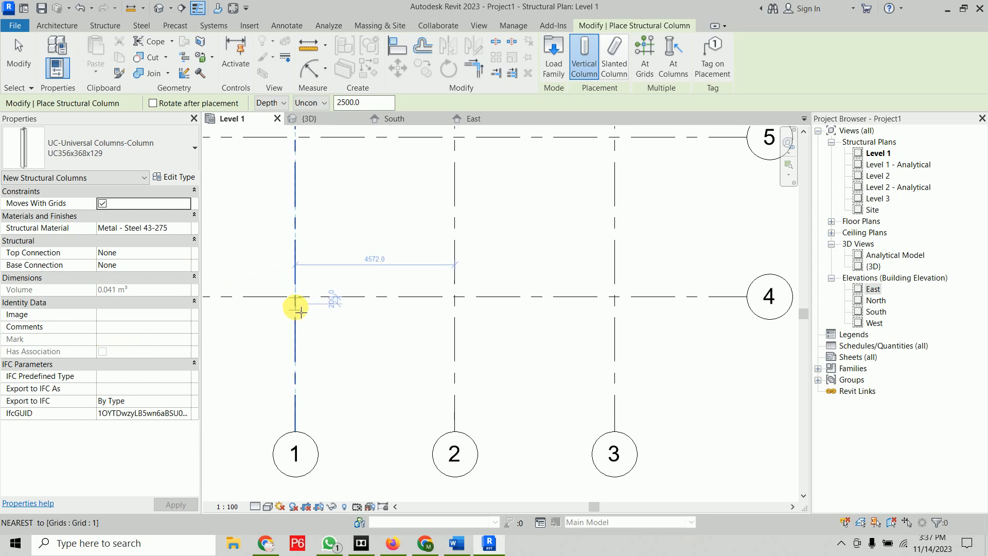
# Step: Set the new columns to be placed by height, reaching up to Level 2
pyautogui.click(282, 104)
pyautogui.click(267, 126)
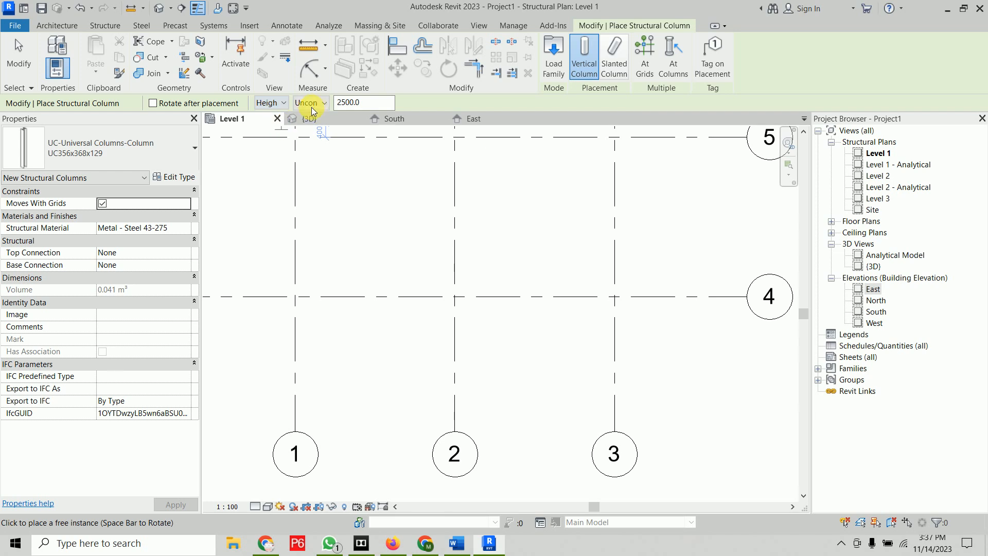
pyautogui.click(312, 111)
pyautogui.click(306, 128)
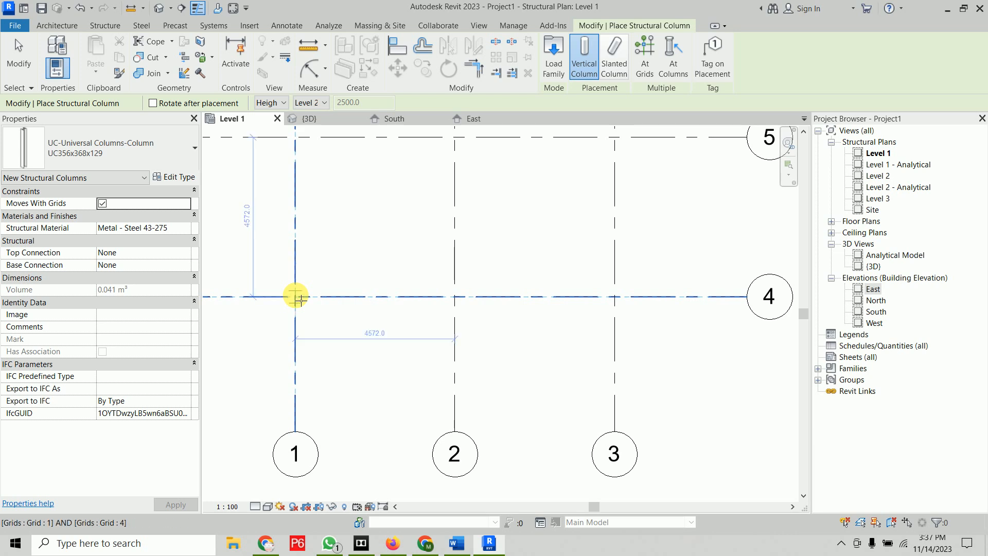
# Step: Place a column at the intersection of grids 1 and 4, rotated so its flanges run parallel to grid 1
pyautogui.scroll(5, 296, 295)
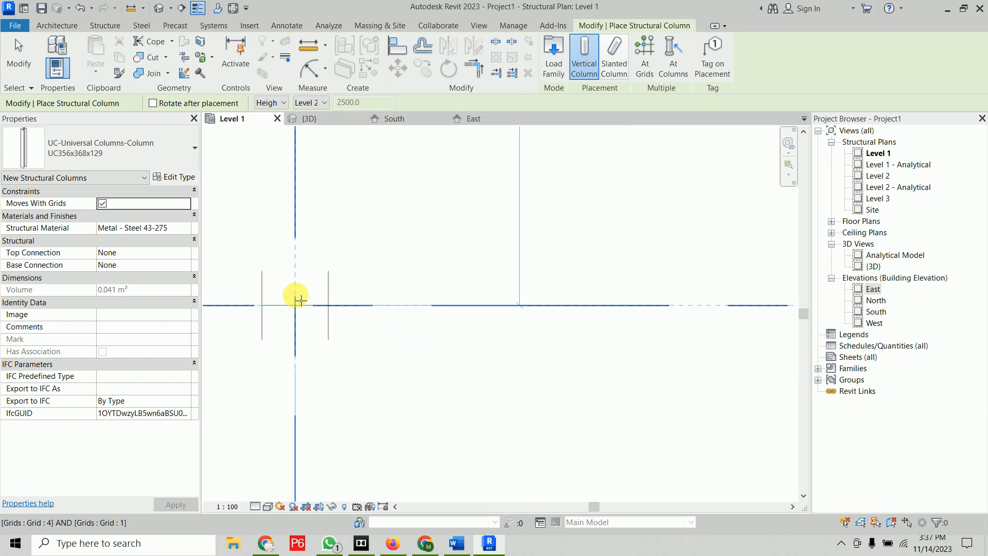
pyautogui.press('space')
pyautogui.press('space')
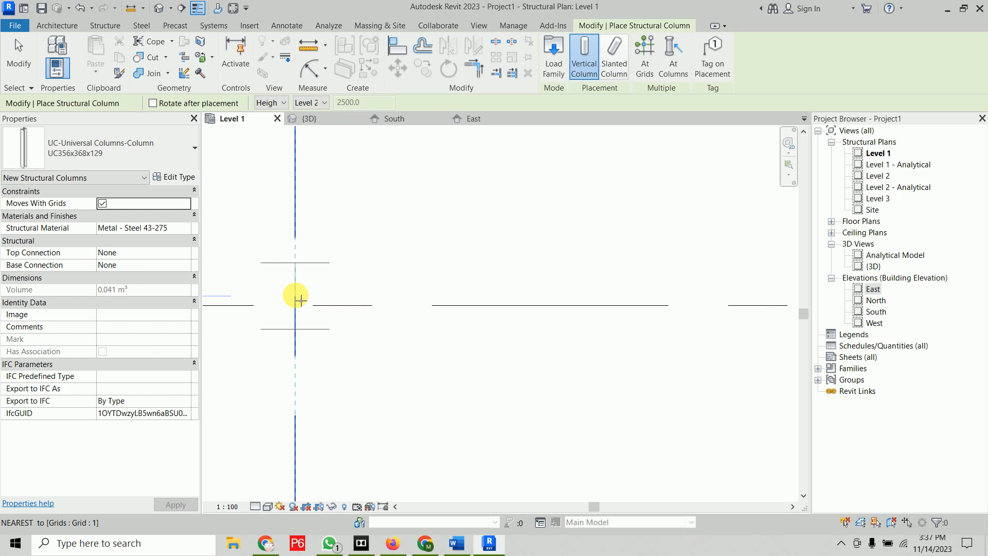
pyautogui.press('space')
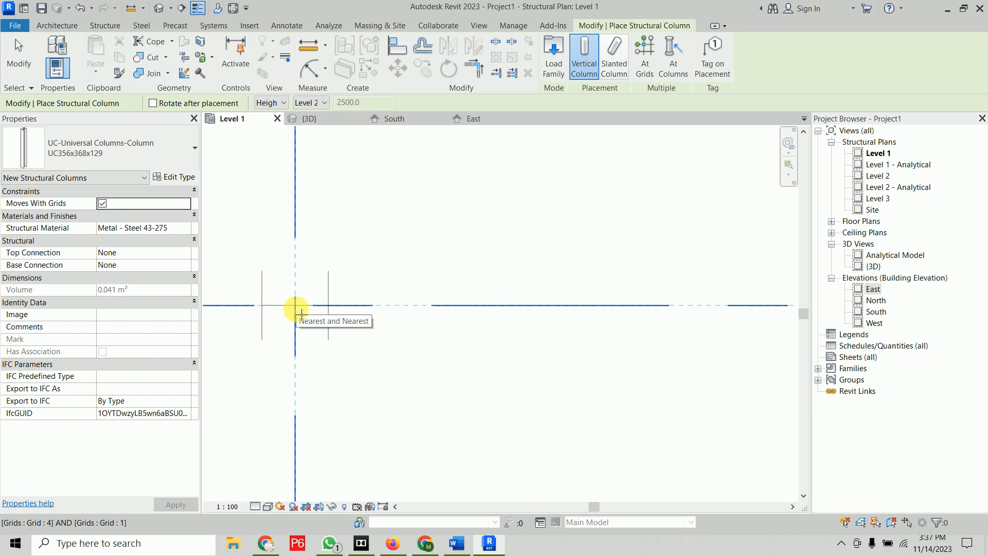
pyautogui.click(301, 314)
pyautogui.scroll(-4, 324, 271)
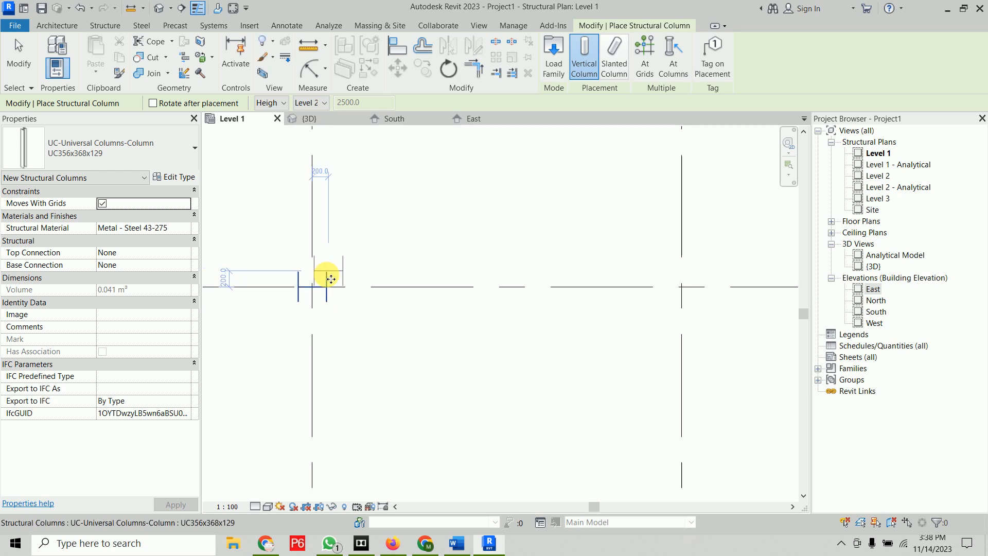
# Step: Place another column at the intersection of grids 3 and 4 and end column placement
pyautogui.moveTo(564, 259); pyautogui.dragTo(408, 285, button='middle')
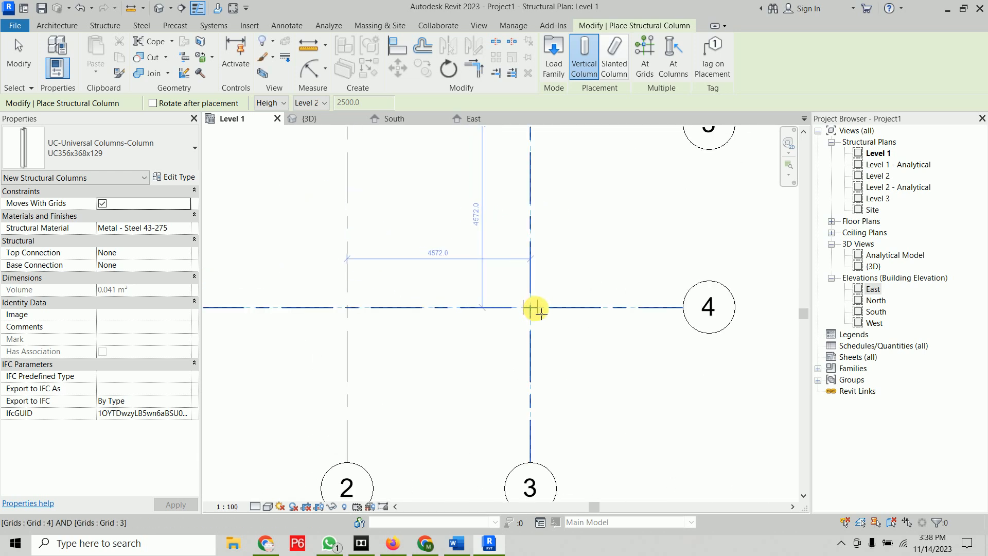
pyautogui.click(534, 309)
pyautogui.press('Escape')
pyautogui.press('Escape')
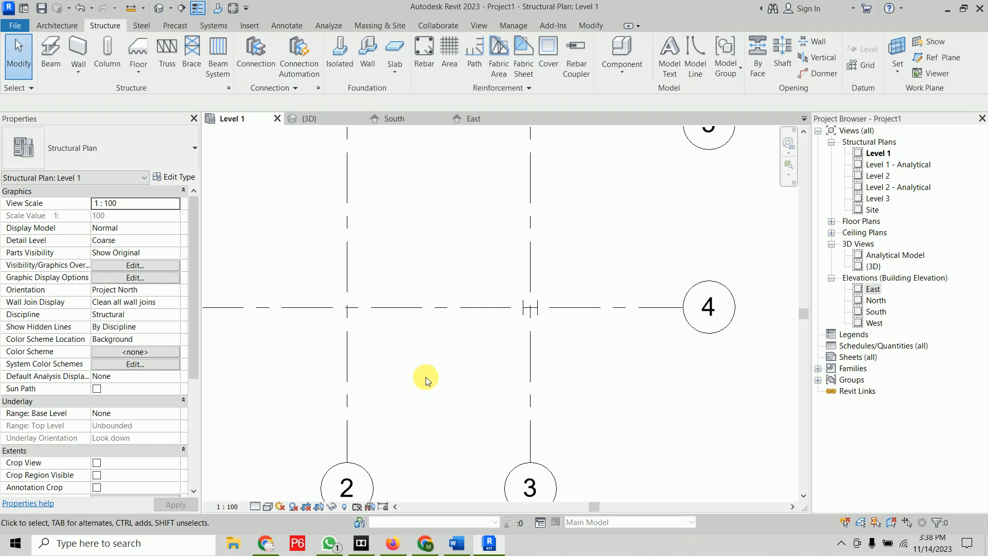
# Step: Set the Level 1 plan's detail level to Fine and inspect the column section at grids 1 and 4
pyautogui.scroll(-1, 424, 377)
pyautogui.moveTo(484, 367); pyautogui.dragTo(465, 411, button='middle')
pyautogui.click(256, 506)
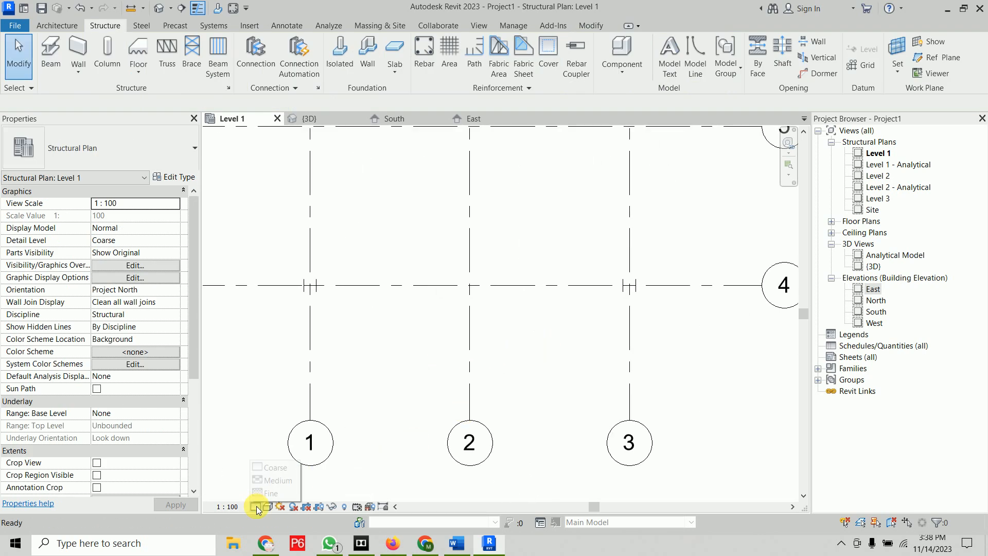
pyautogui.click(263, 493)
pyautogui.scroll(5, 298, 278)
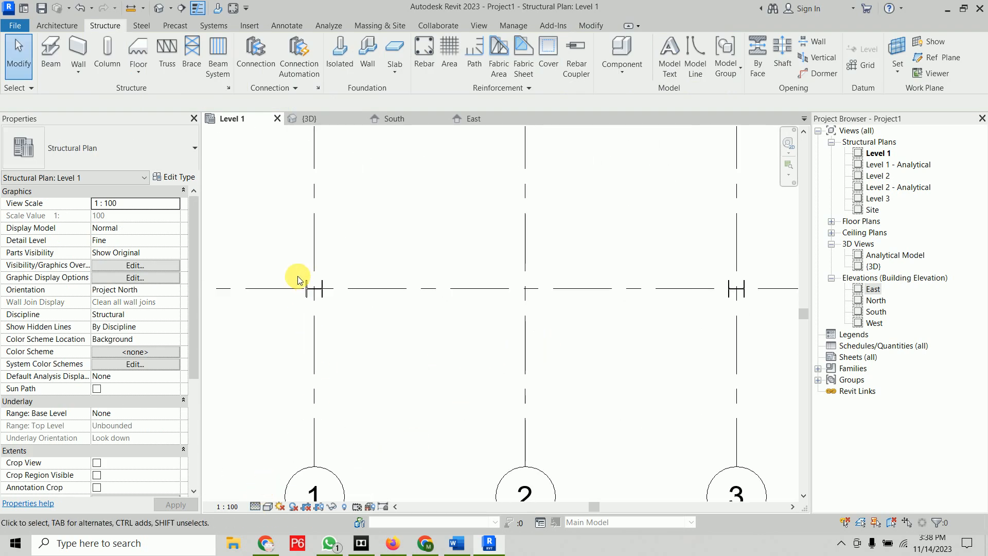
pyautogui.scroll(2, 329, 297)
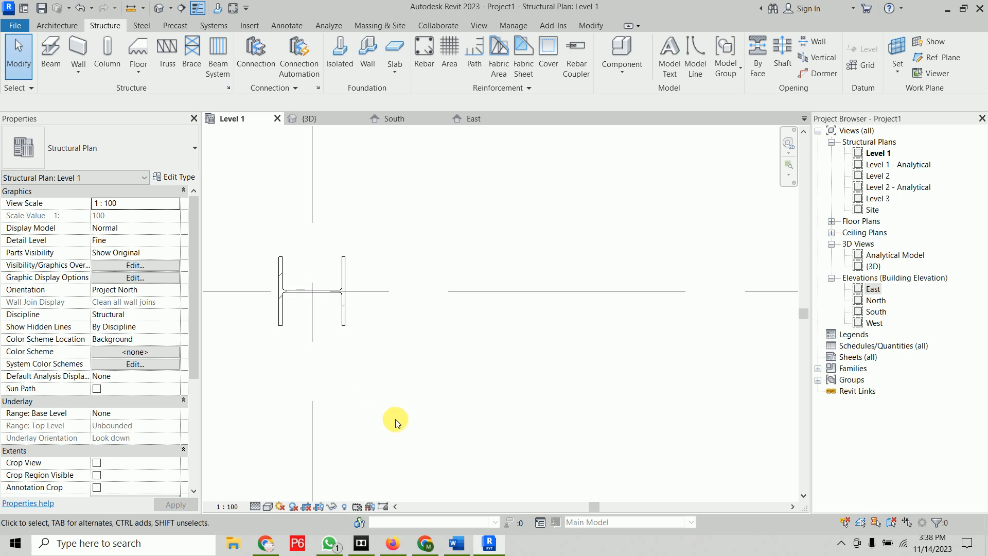
# Step: Set the Level 1 plan's visual style to Consistent Colors and check the column's appearance
pyautogui.click(270, 507)
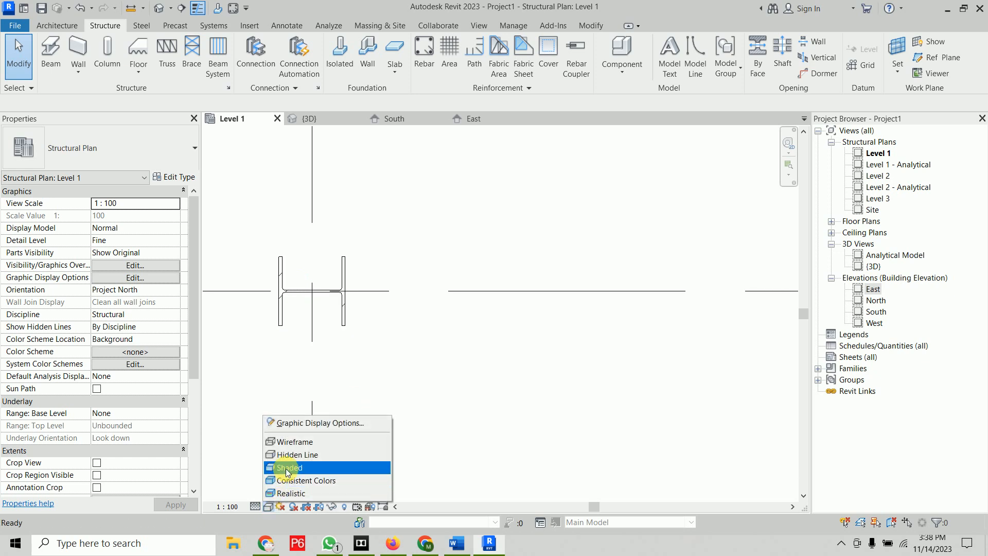
pyautogui.click(286, 468)
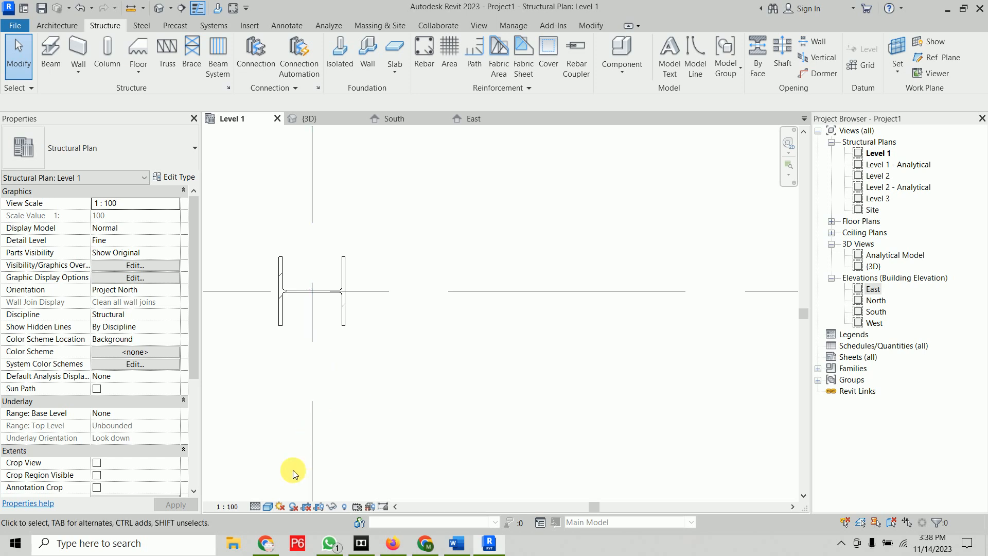
pyautogui.click(267, 506)
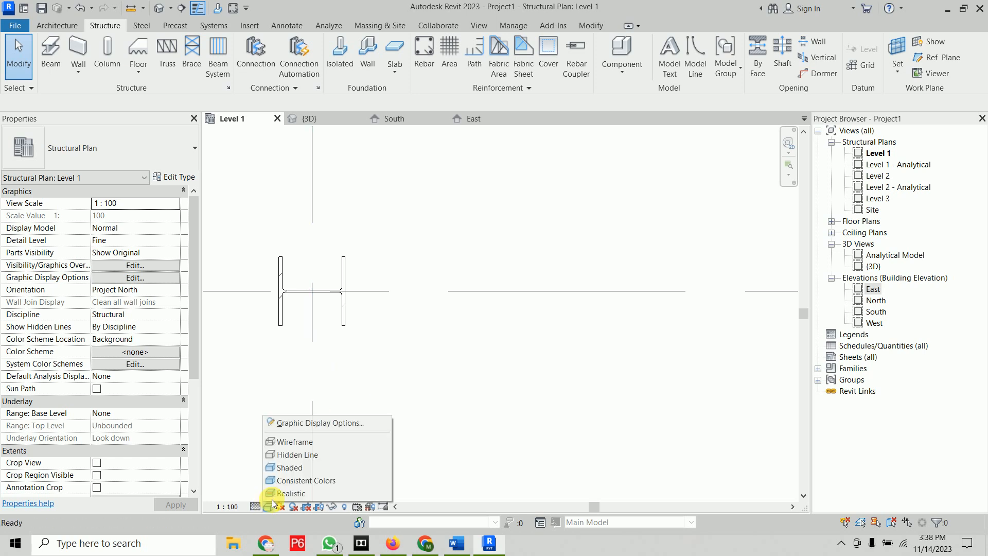
pyautogui.click(309, 480)
pyautogui.scroll(5, 276, 295)
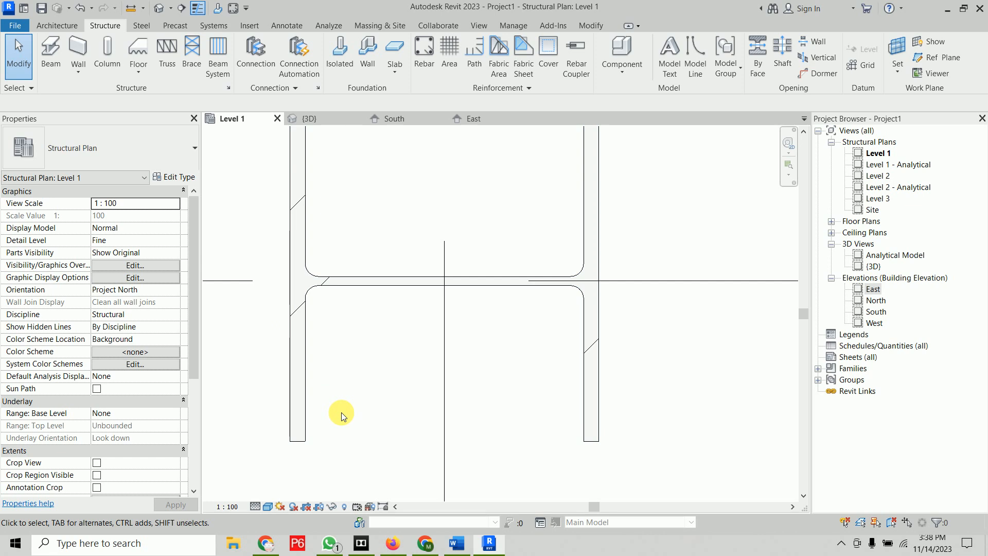
pyautogui.scroll(-5, 341, 413)
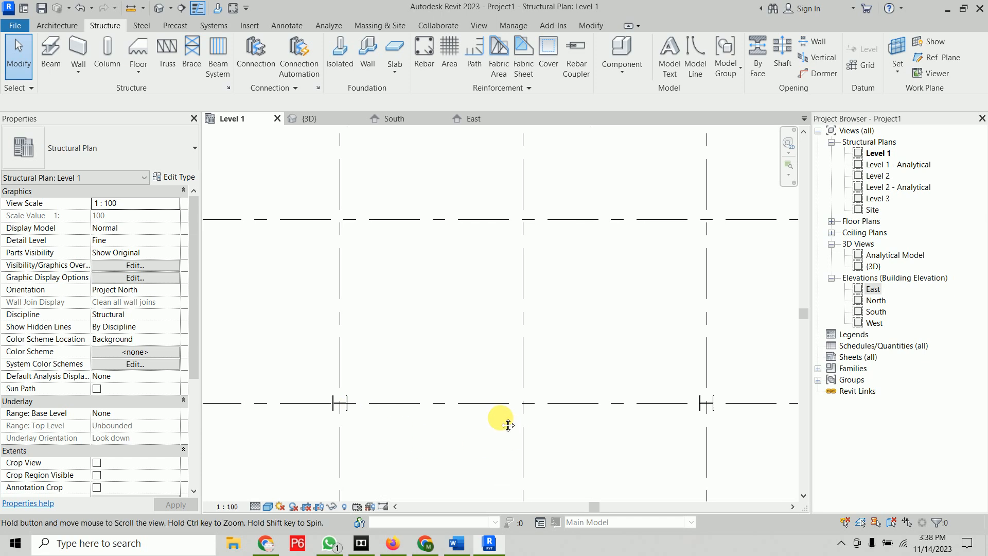
# Step: Open the type properties of the column at grids 1 and 4, showing its structural section geometry and a 3D preview
pyautogui.moveTo(507, 419); pyautogui.dragTo(478, 365, button='middle')
pyautogui.click(328, 360)
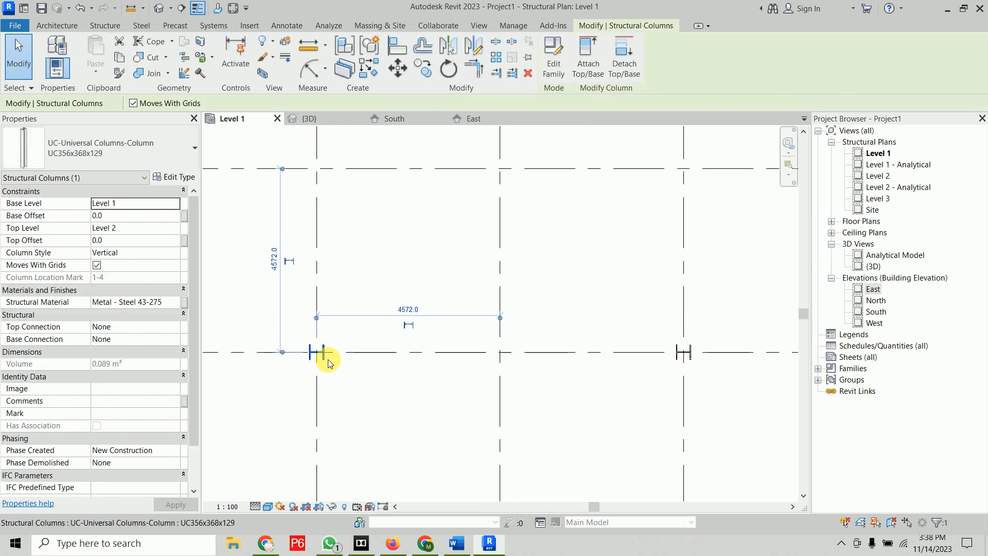
pyautogui.click(177, 177)
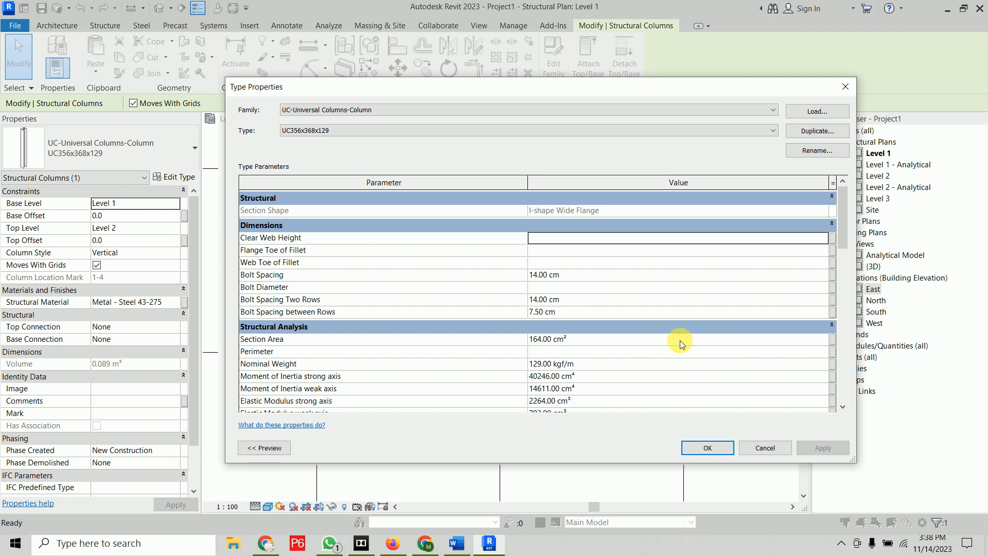
pyautogui.moveTo(844, 231); pyautogui.dragTo(837, 335)
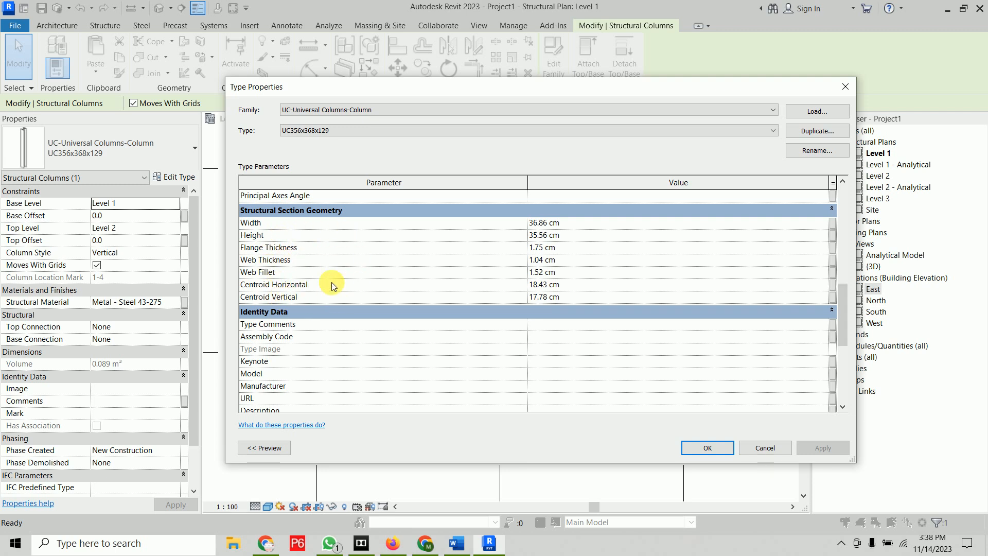
pyautogui.click(267, 449)
pyautogui.scroll(5, 203, 375)
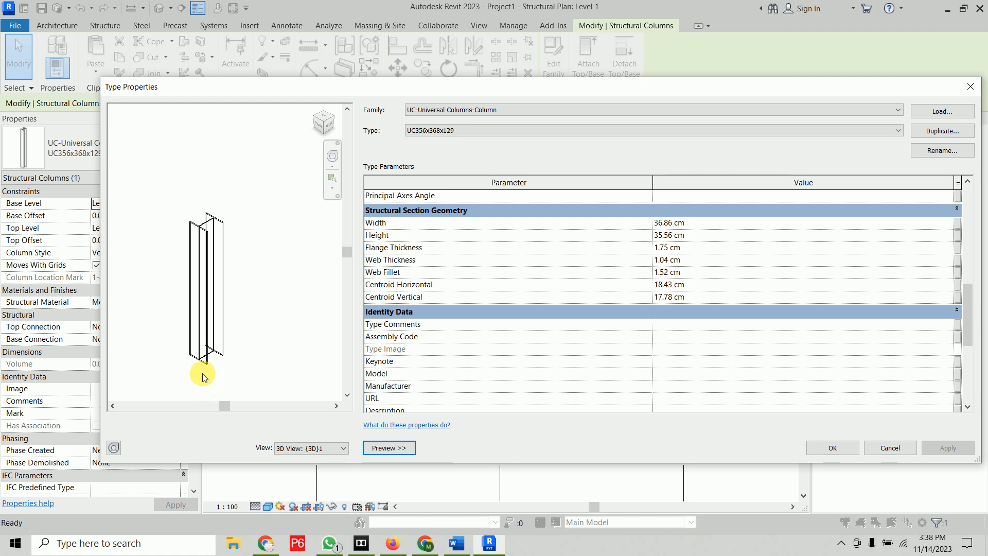
pyautogui.scroll(1, 233, 362)
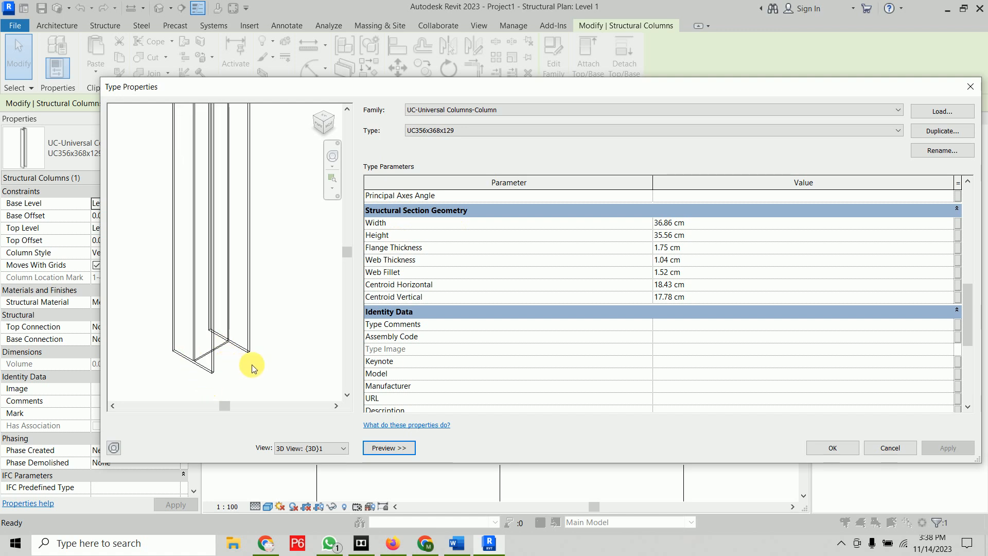
# Step: Examine the column's width, height, flange thickness, web thickness and web fillet against the 3D preview
pyautogui.click(482, 226)
pyautogui.scroll(-5, 213, 325)
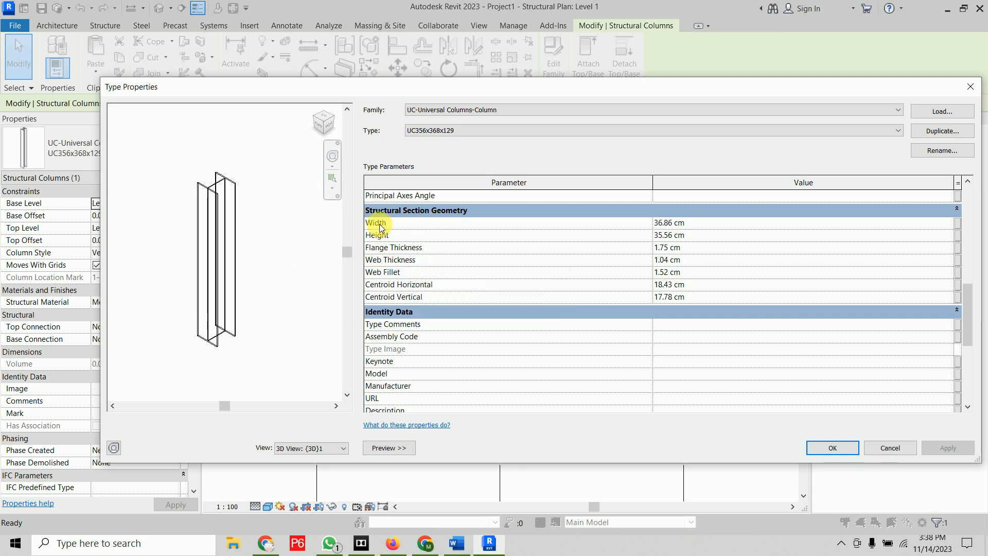
pyautogui.click(840, 226)
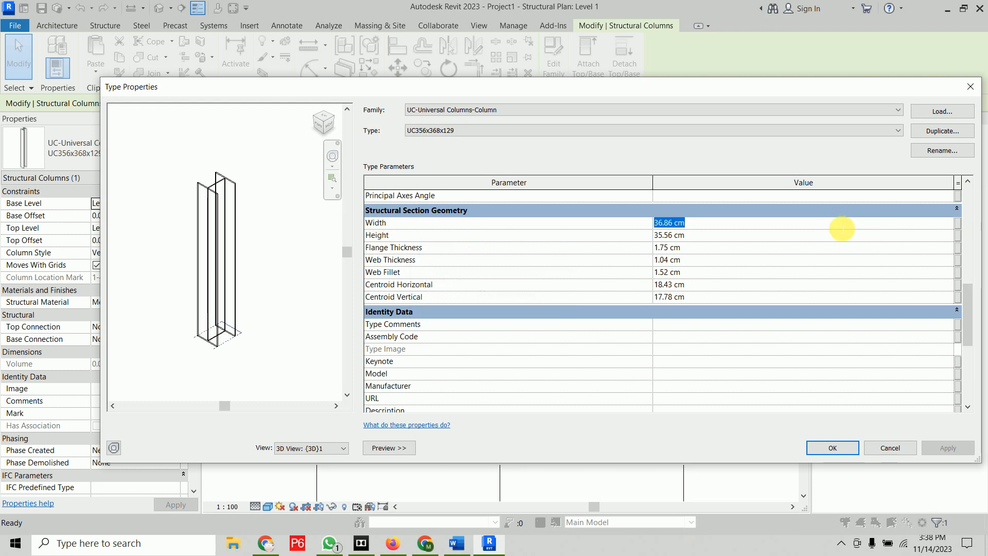
pyautogui.scroll(3, 244, 339)
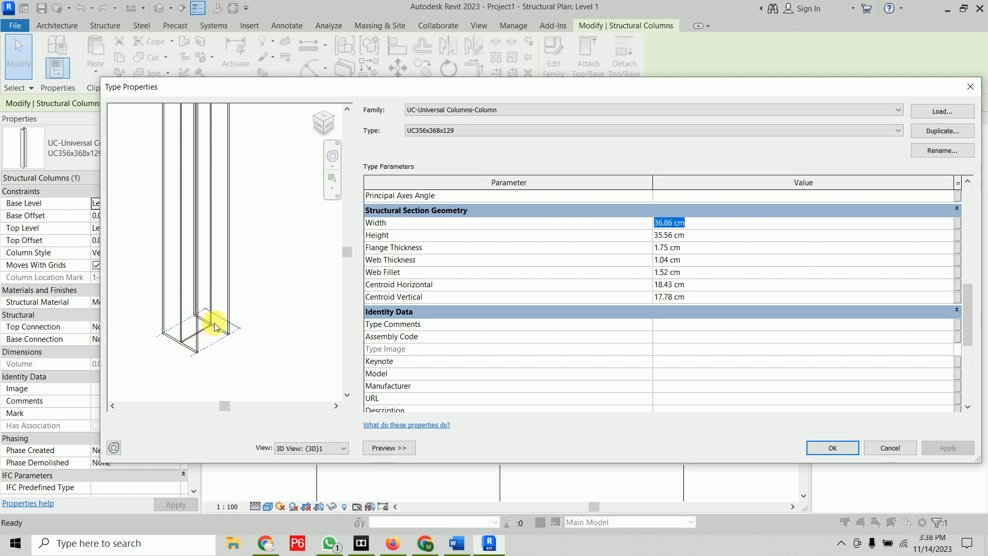
pyautogui.click(721, 236)
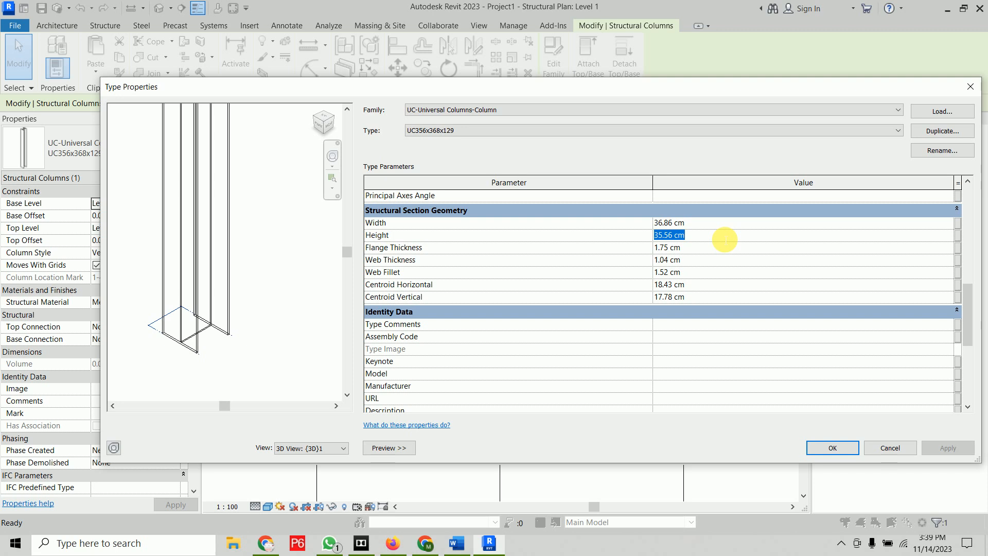
pyautogui.click(722, 249)
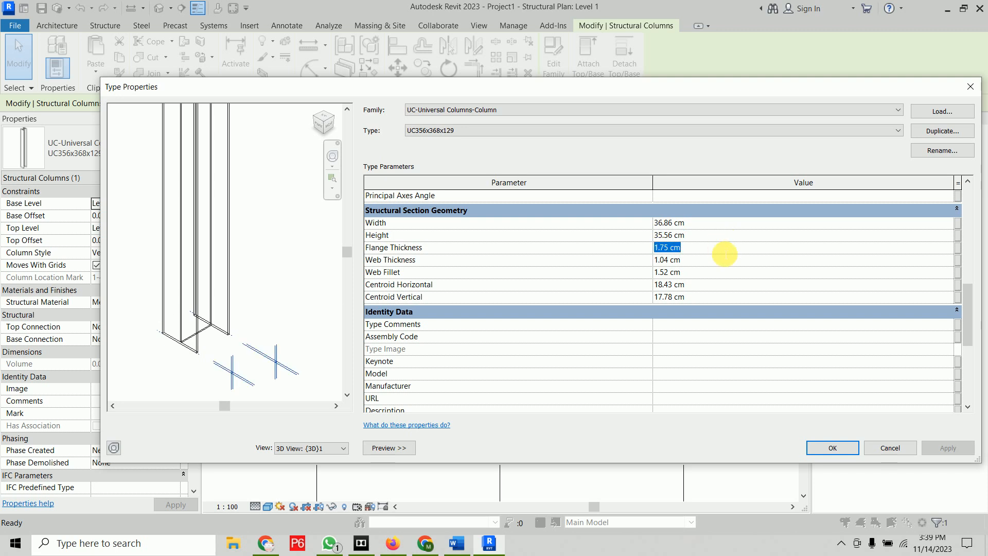
pyautogui.click(723, 260)
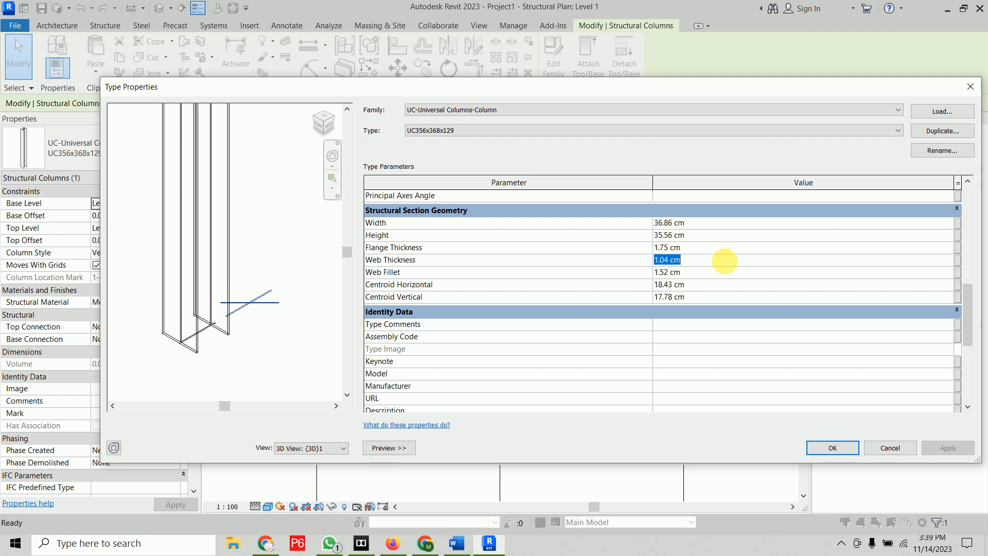
pyautogui.click(721, 273)
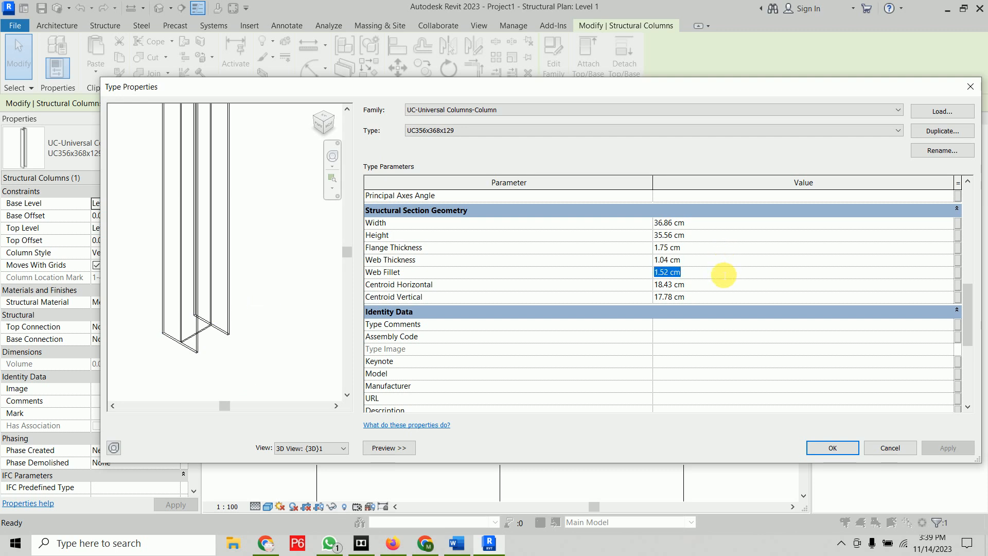
pyautogui.scroll(-3, 232, 291)
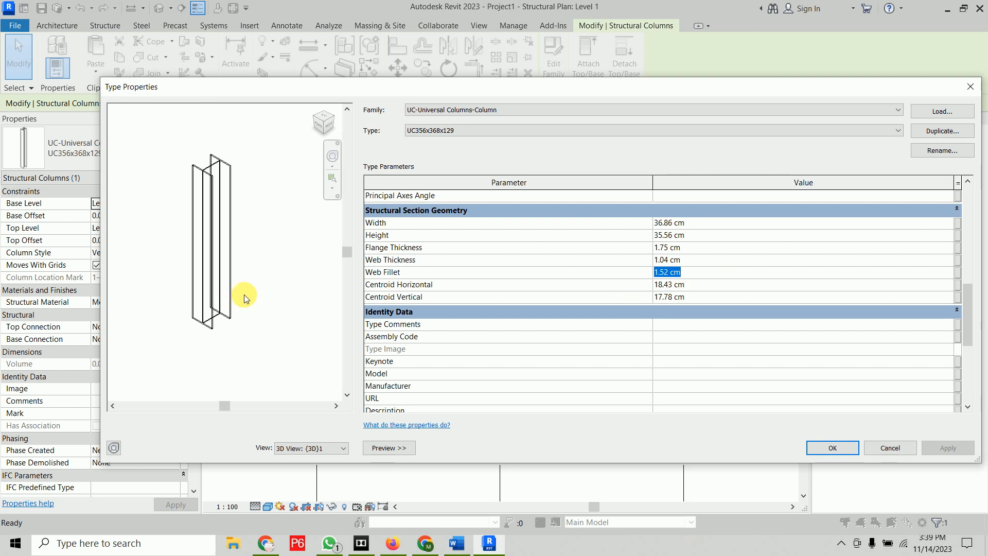
pyautogui.scroll(2, 252, 190)
pyautogui.scroll(1, 184, 150)
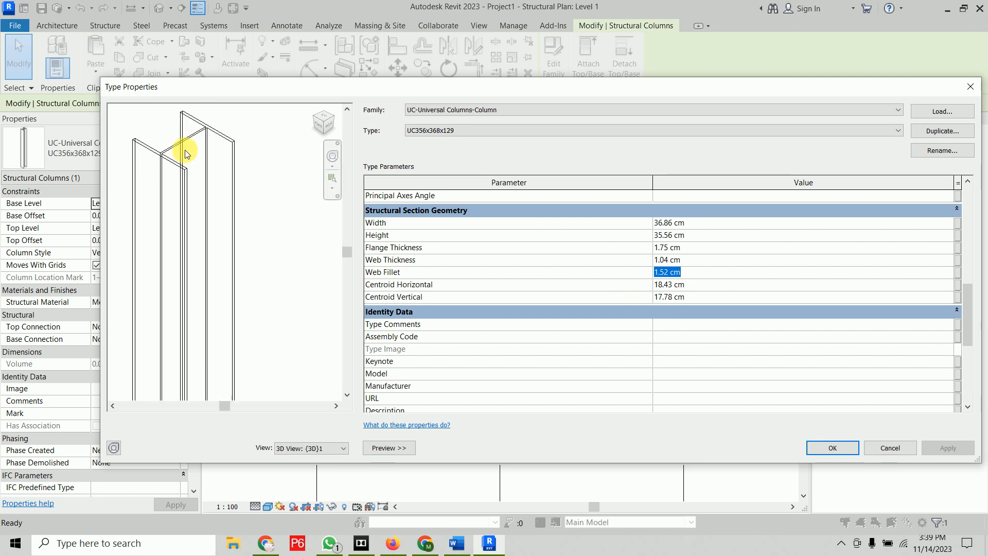
pyautogui.scroll(3, 185, 150)
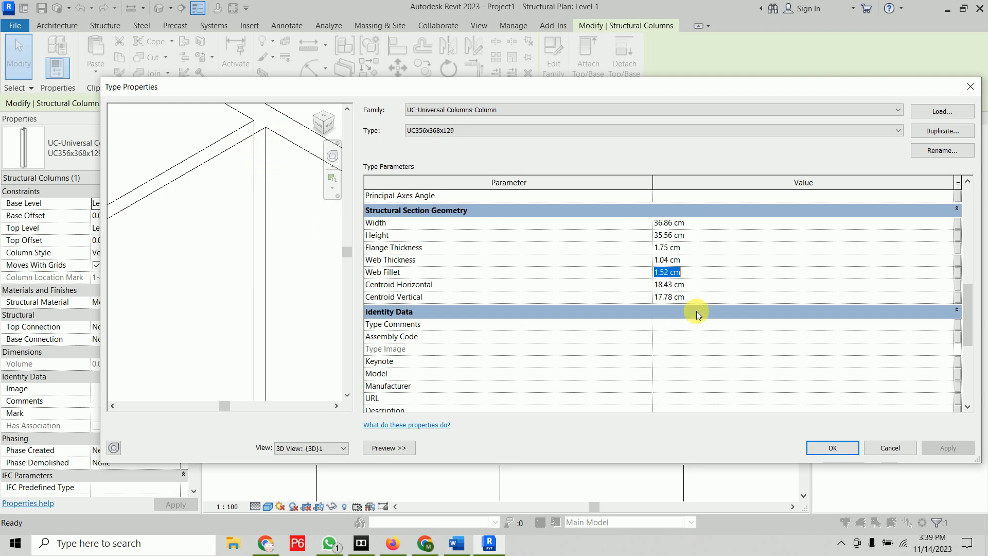
# Step: Examine the column's horizontal and vertical centroid values against the 3D preview, then close its type properties and deselect it
pyautogui.click(711, 285)
pyautogui.scroll(-6, 202, 269)
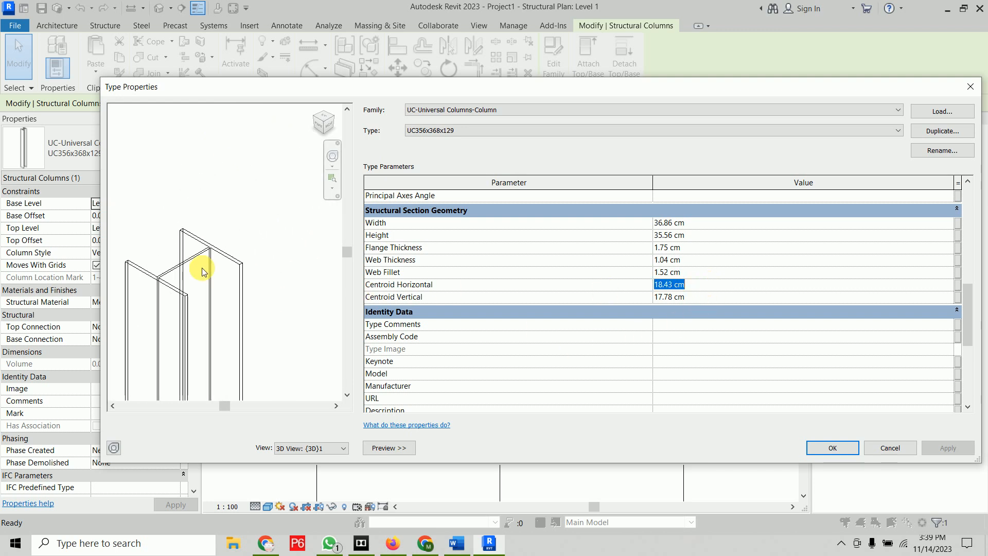
pyautogui.moveTo(214, 303); pyautogui.dragTo(222, 160, button='middle')
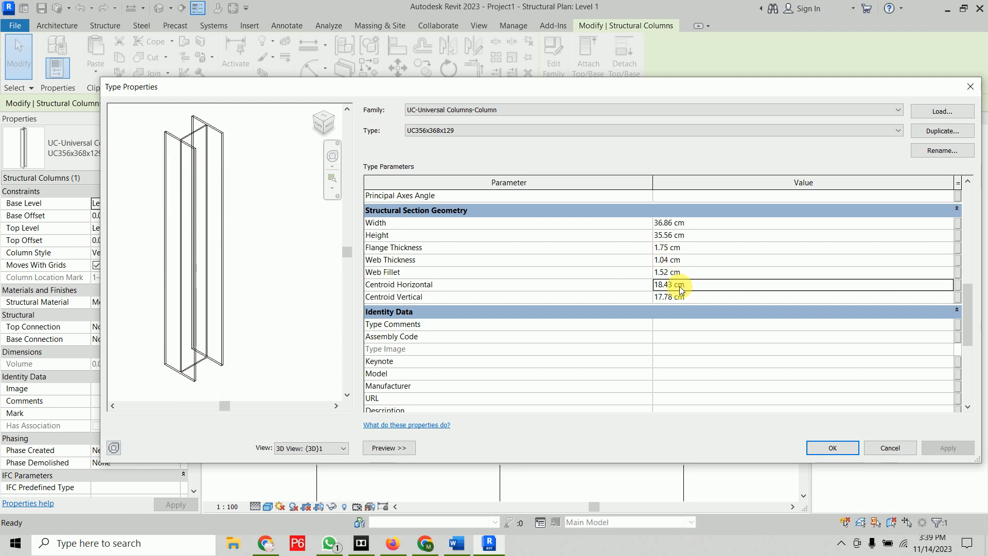
pyautogui.click(704, 298)
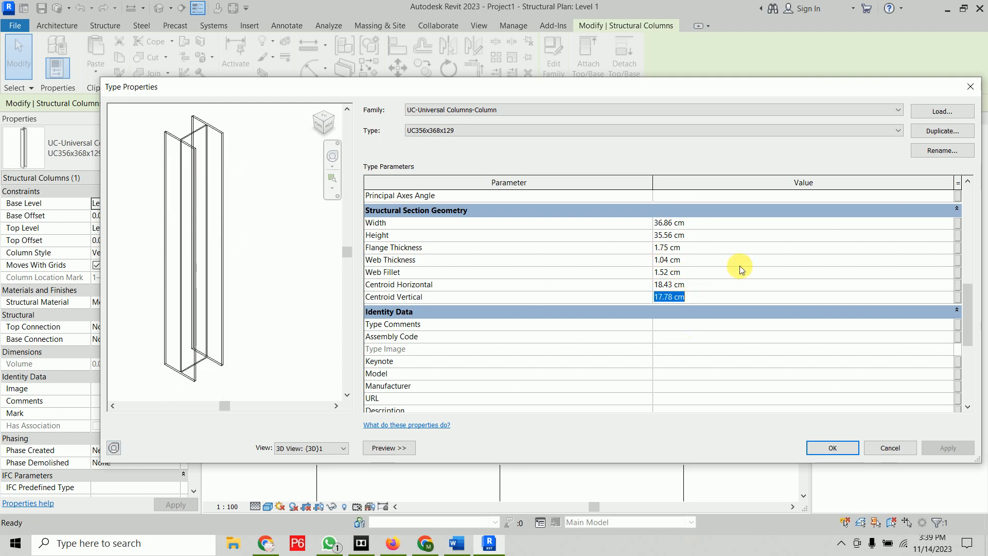
pyautogui.click(844, 448)
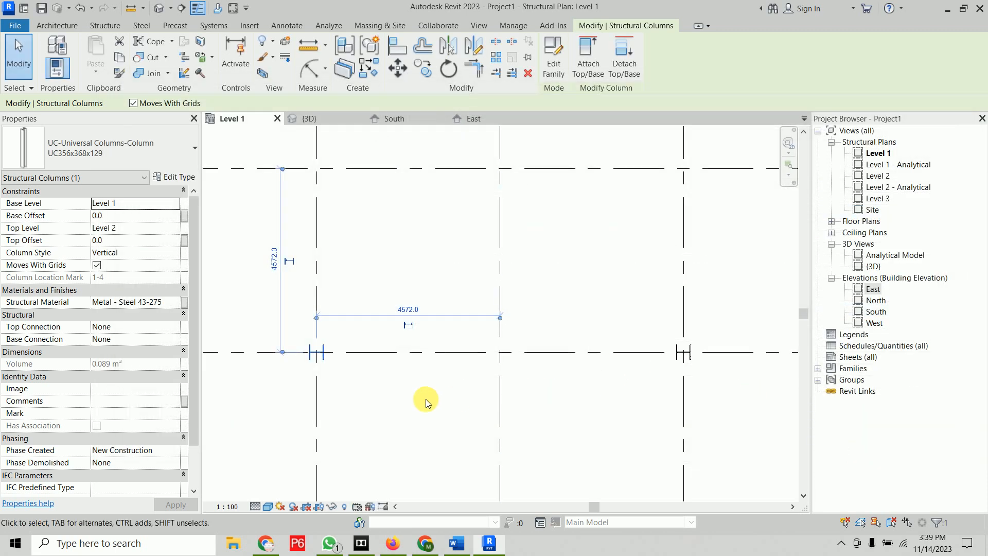
pyautogui.click(425, 399)
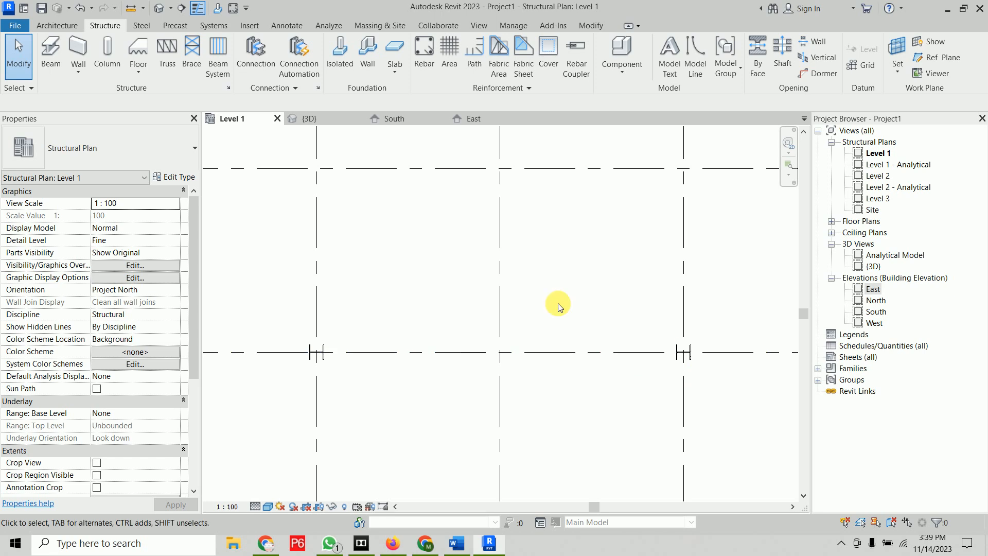
# Step: Inspect the two steel columns along grid 4 in the 3D view
pyautogui.click(315, 119)
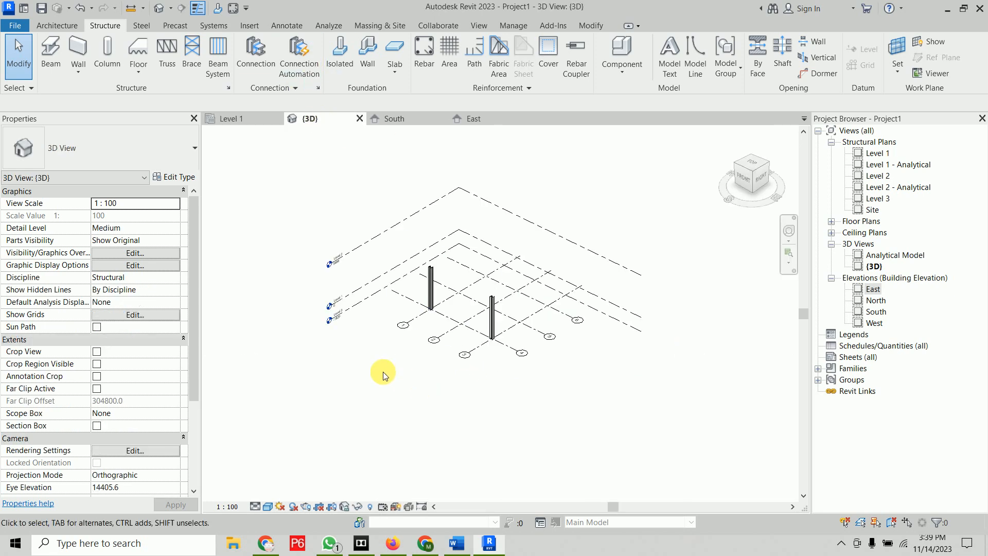
pyautogui.keyDown('shift'); pyautogui.moveTo(383, 372); pyautogui.dragTo(505, 304, button='middle'); pyautogui.keyUp('shift')
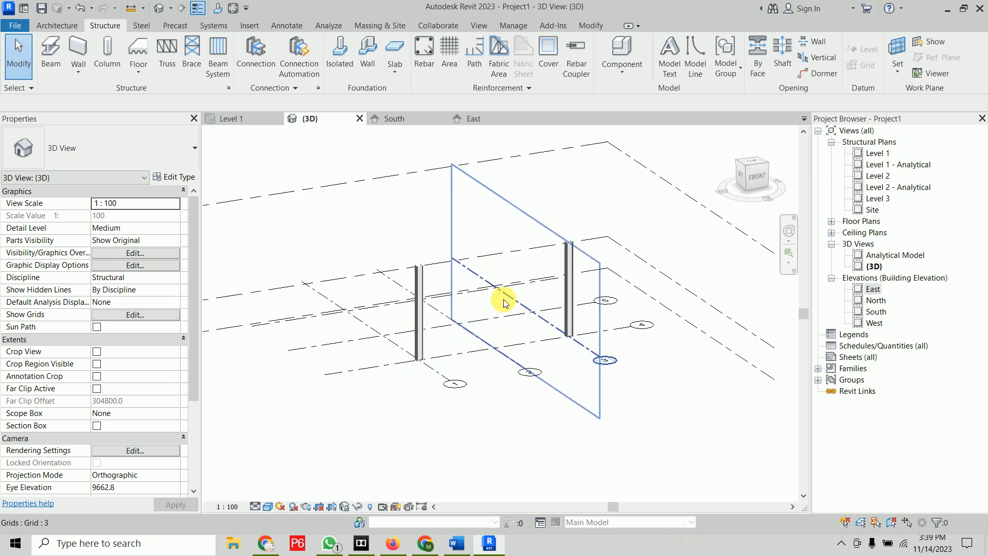
pyautogui.scroll(3, 505, 304)
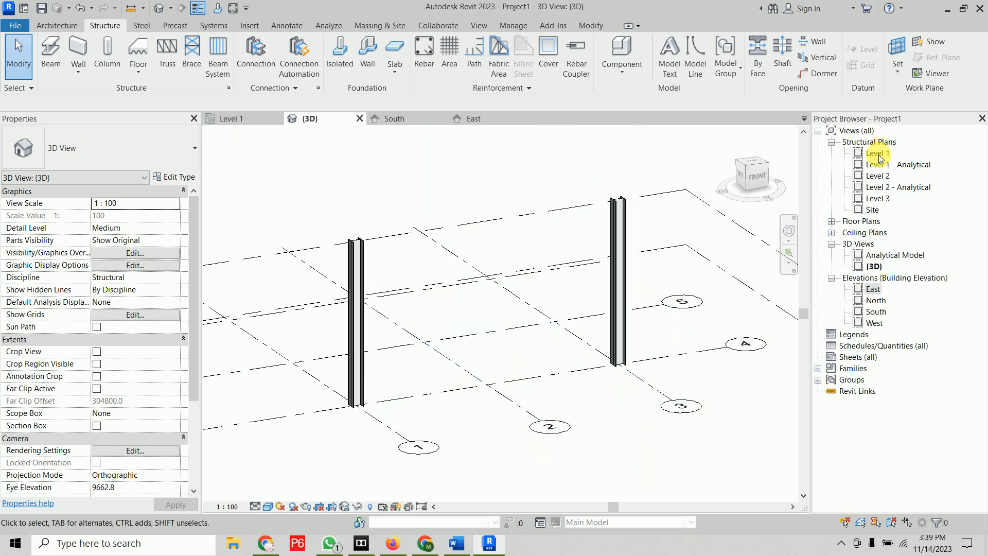
# Step: Open the Level 2 structural plan and set its detail level to Fine
pyautogui.doubleClick(875, 176)
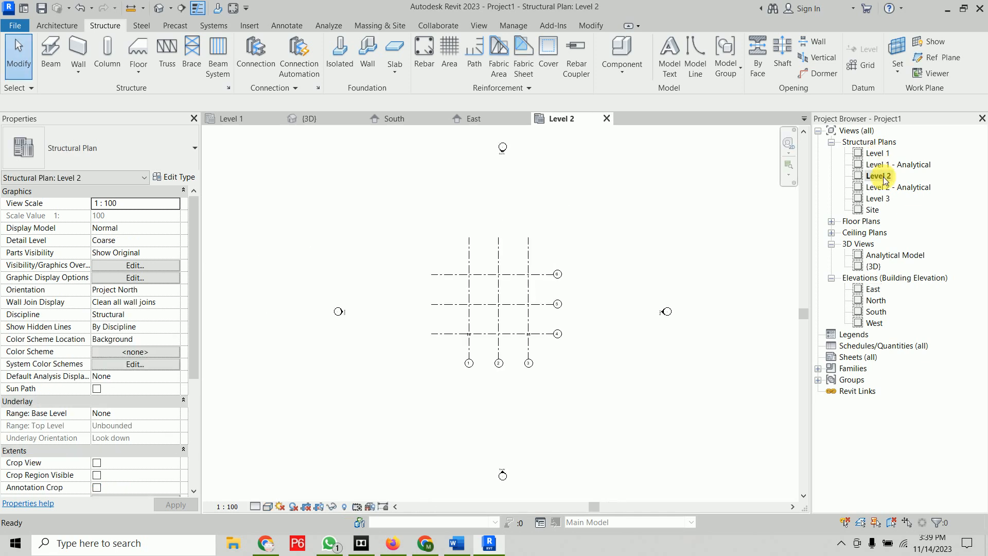
pyautogui.scroll(10, 486, 342)
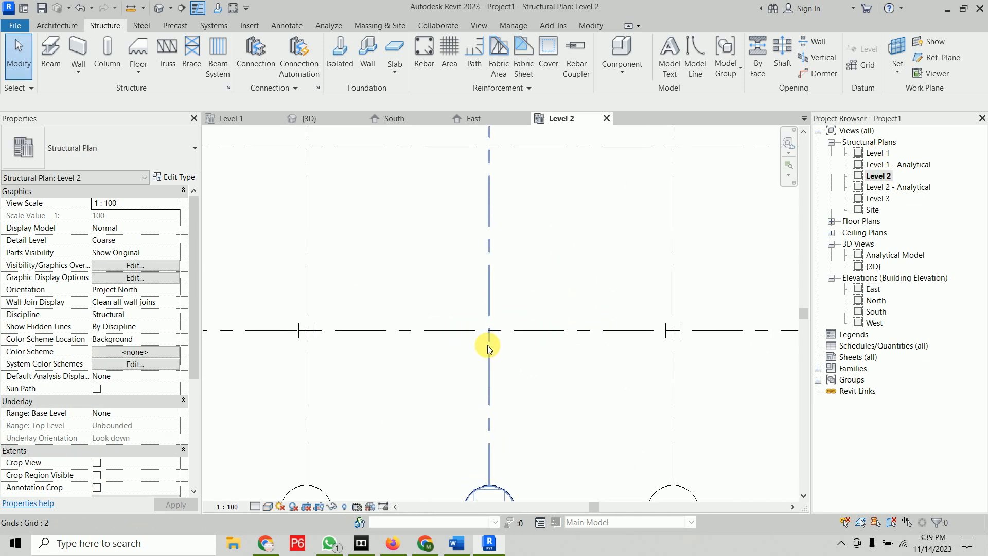
pyautogui.click(255, 506)
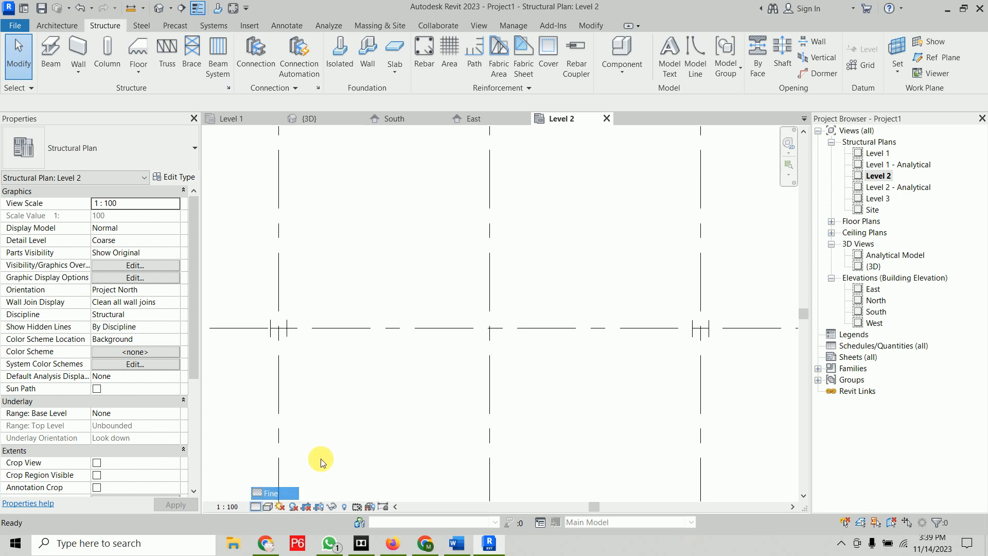
pyautogui.click(273, 490)
pyautogui.moveTo(411, 384); pyautogui.dragTo(403, 381, button='middle')
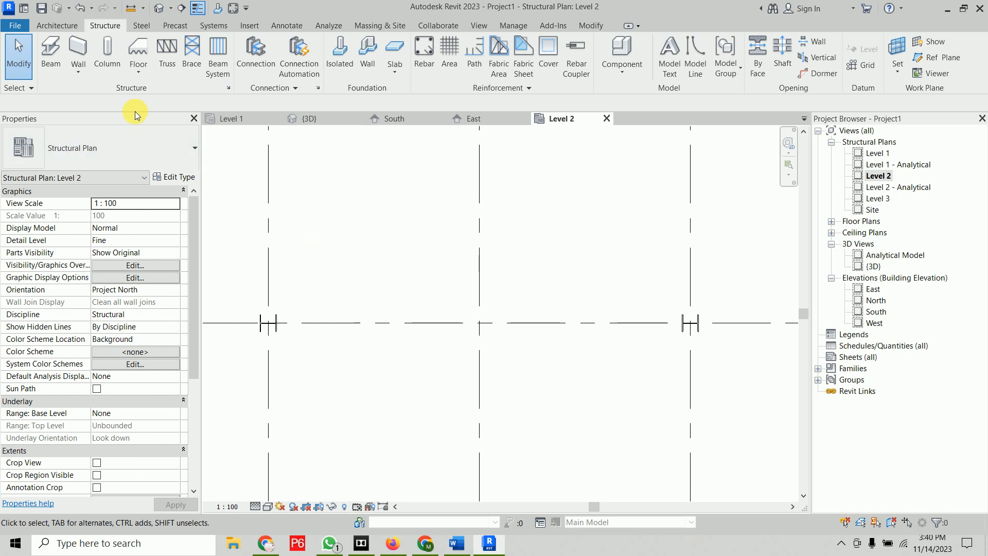
# Step: Place a UB406x178x60 beam on Level 2 along grid 4 between the columns at grids 1 and 3, and check it in 3D
pyautogui.click(52, 65)
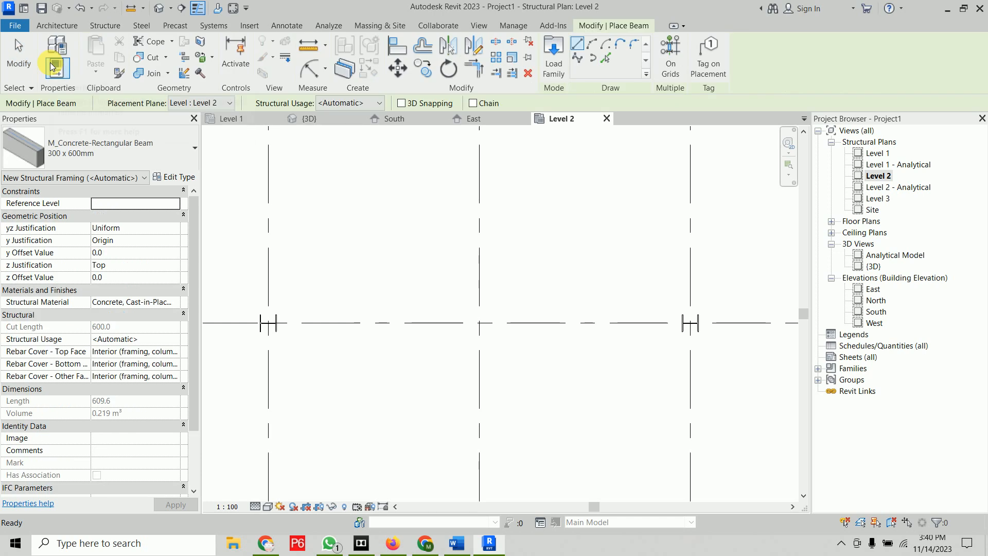
pyautogui.click(114, 153)
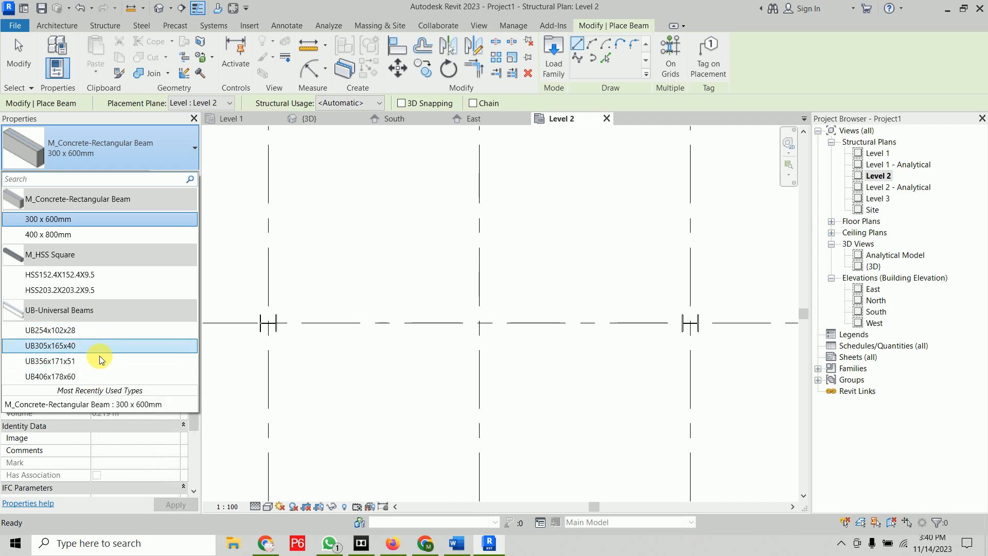
pyautogui.click(99, 377)
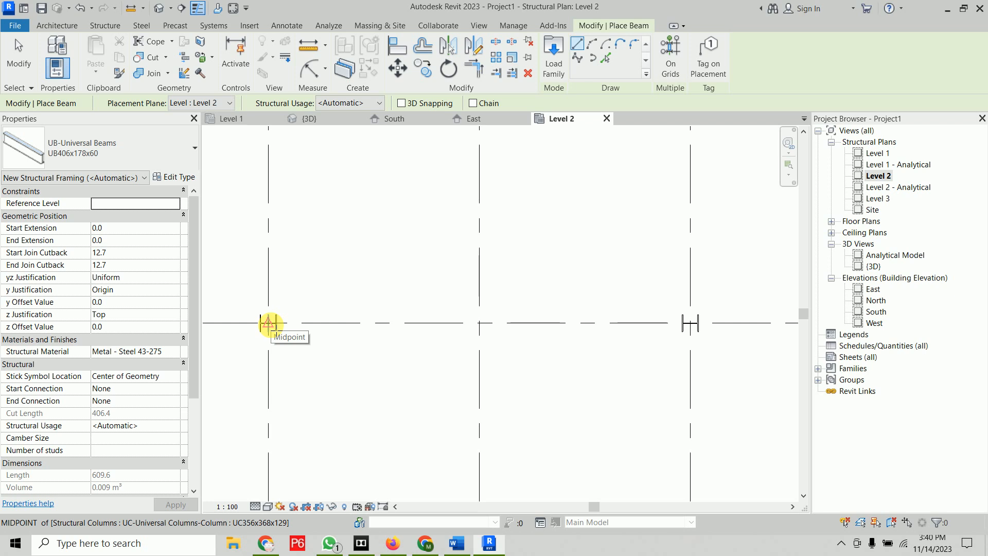
pyautogui.click(268, 323)
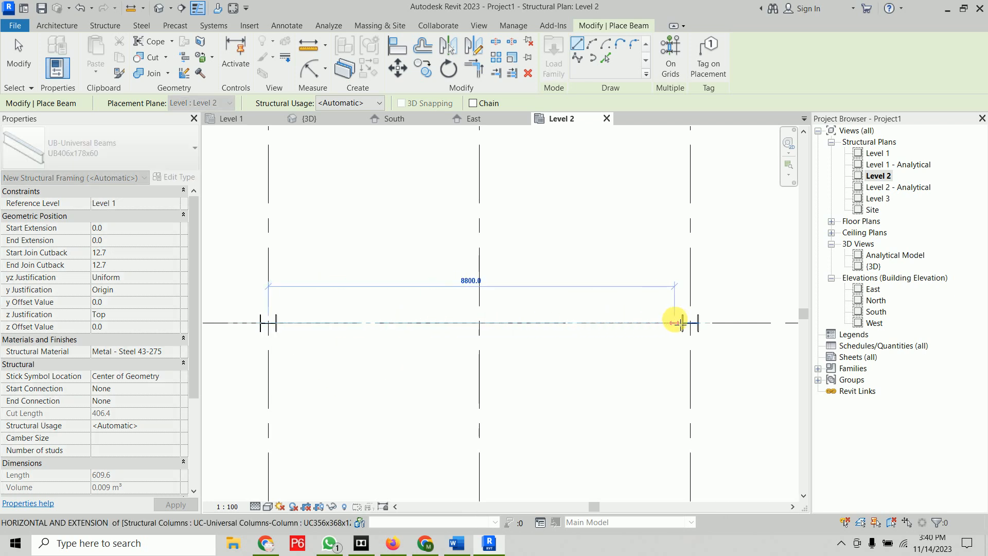
pyautogui.click(690, 323)
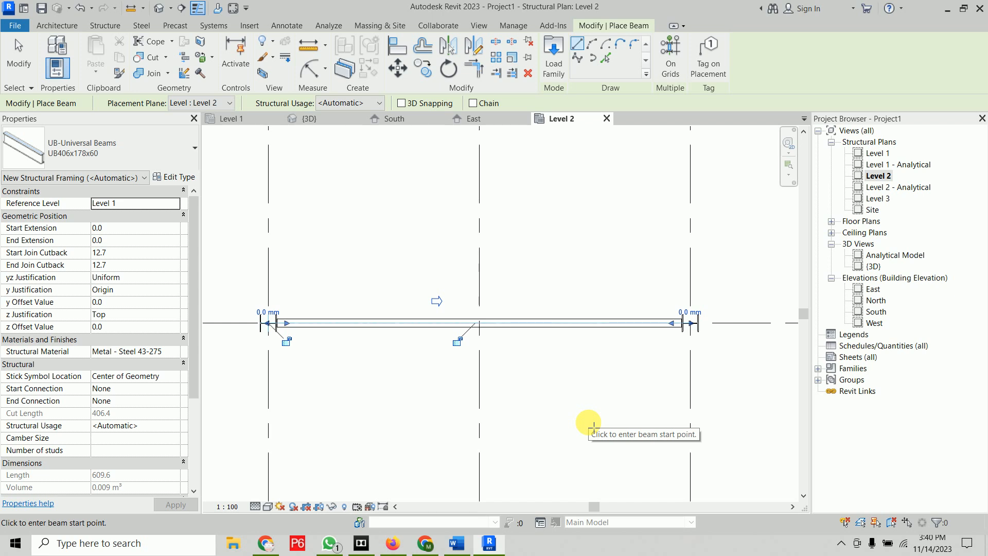
pyautogui.press('Escape')
pyautogui.press('Escape')
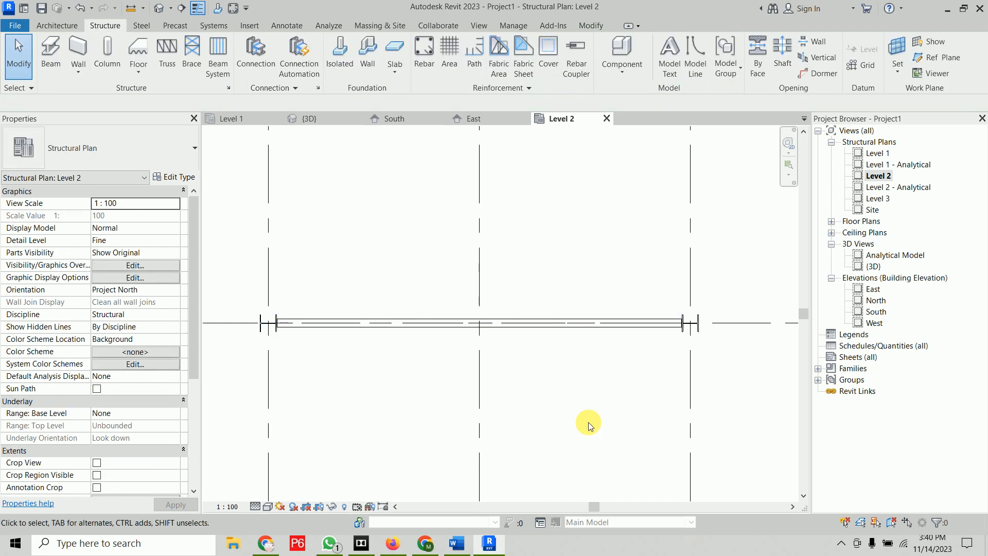
pyautogui.click(310, 118)
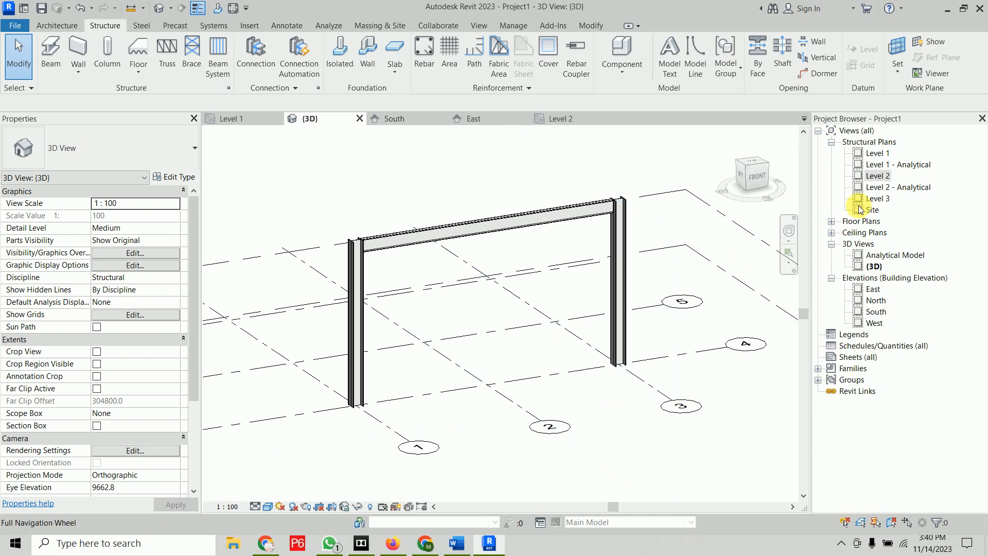
# Step: Split the Level 2 beam on grid 4 into two segments at its intersection with grid 2
pyautogui.doubleClick(876, 176)
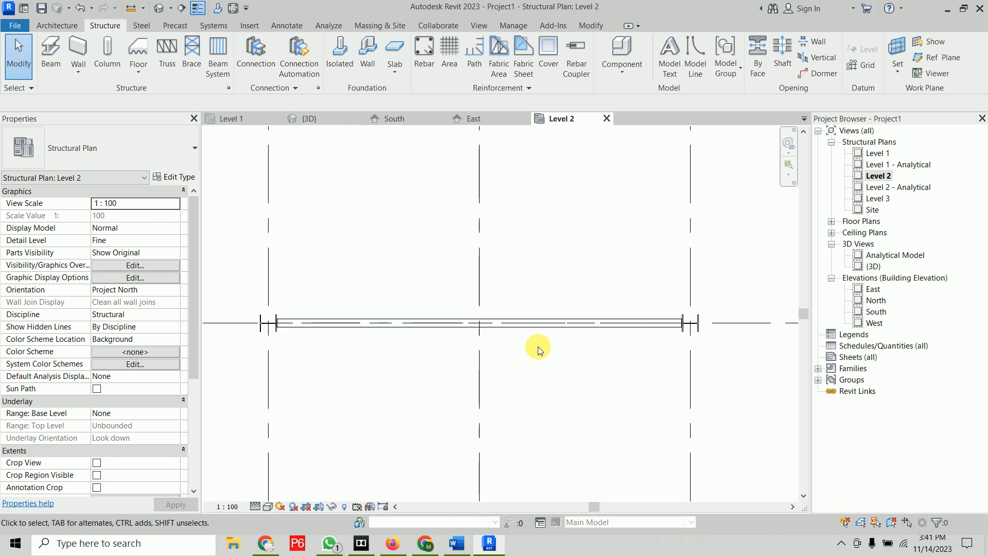
pyautogui.press('s')
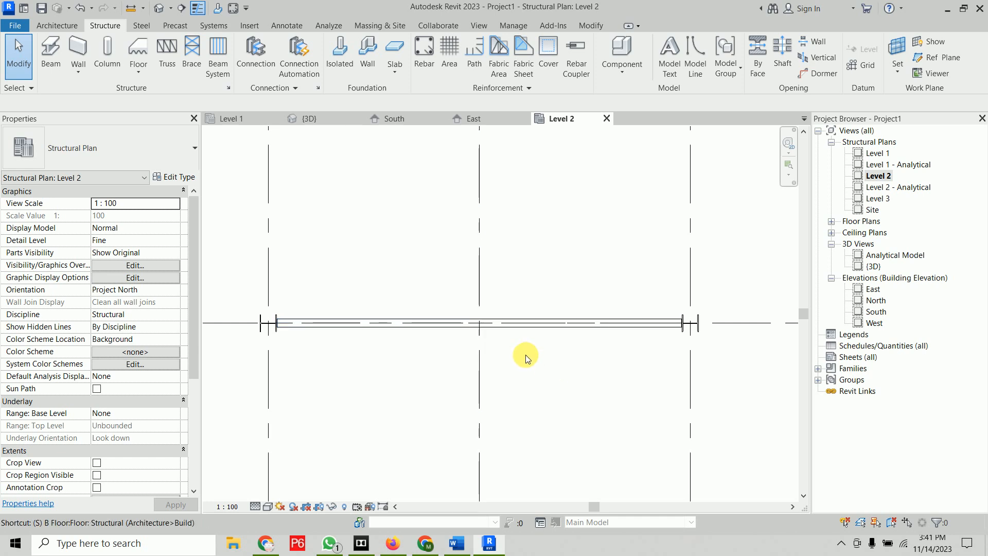
pyautogui.press('l')
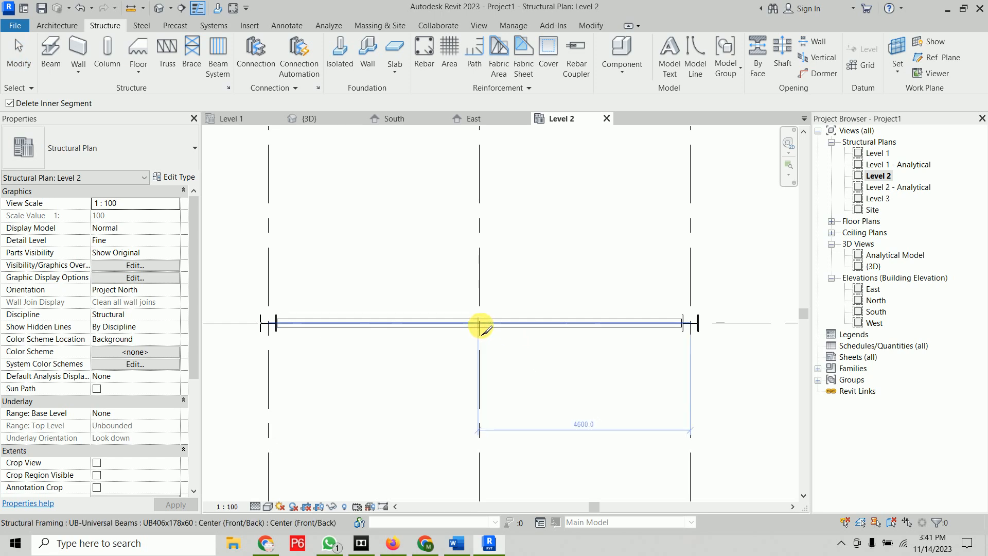
pyautogui.scroll(5, 479, 325)
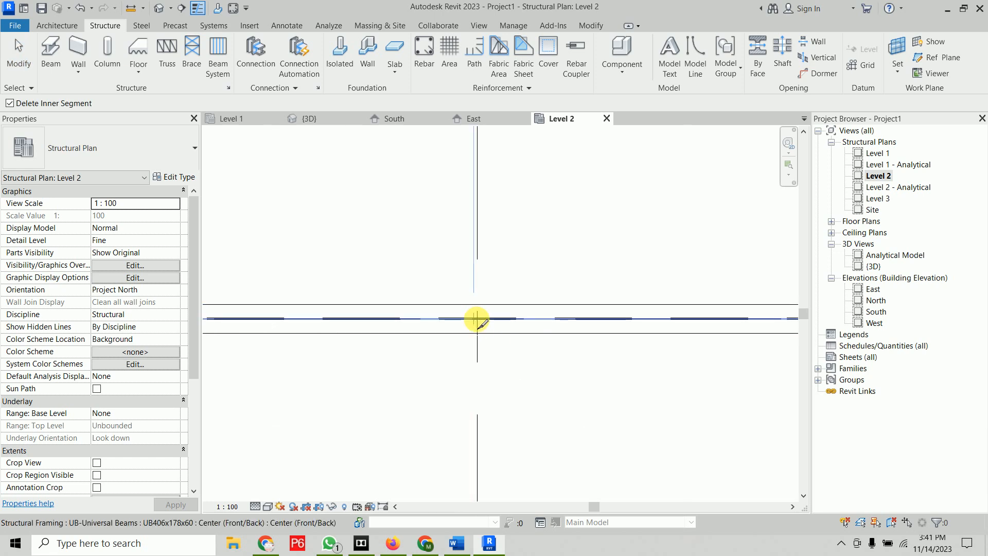
pyautogui.scroll(-5, 477, 318)
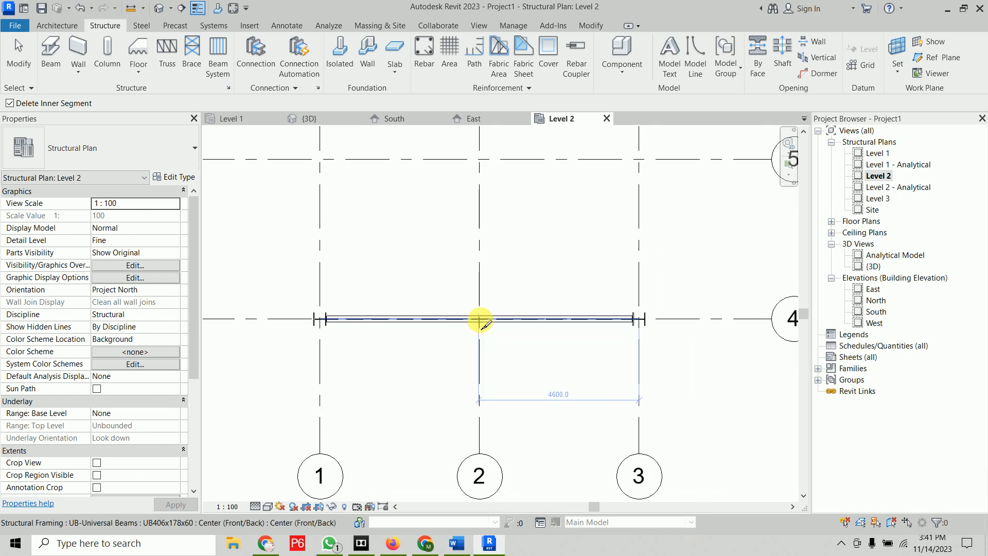
pyautogui.scroll(5, 480, 321)
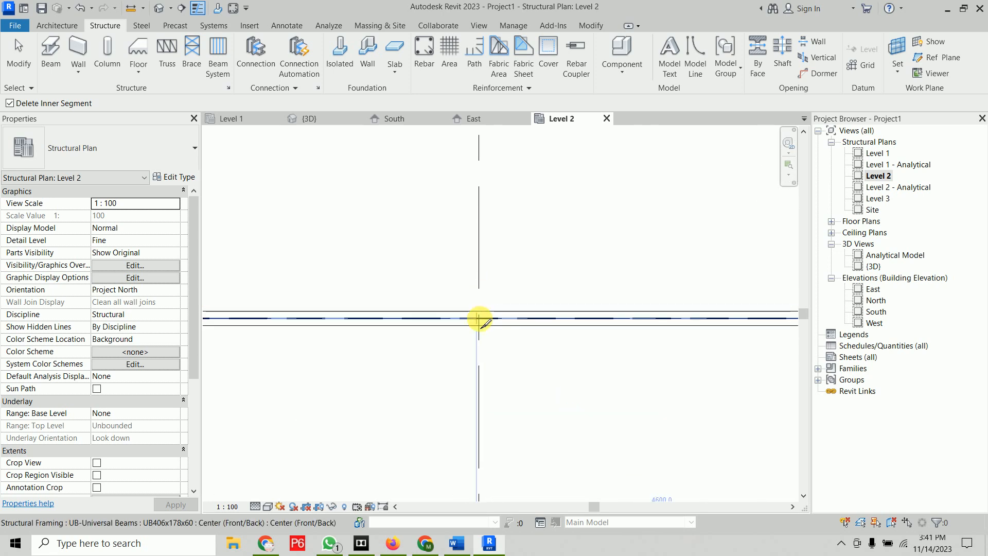
pyautogui.scroll(-4, 478, 321)
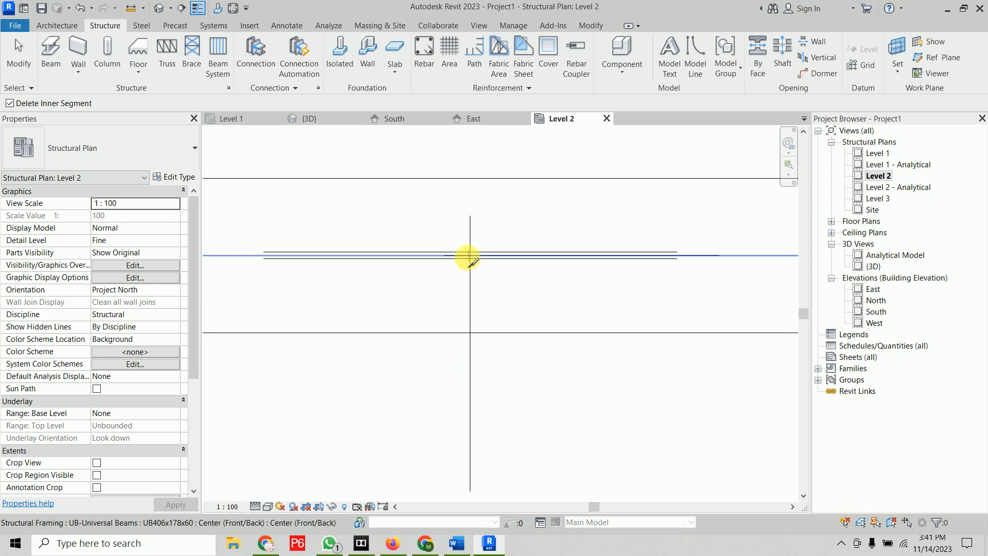
pyautogui.scroll(3, 473, 260)
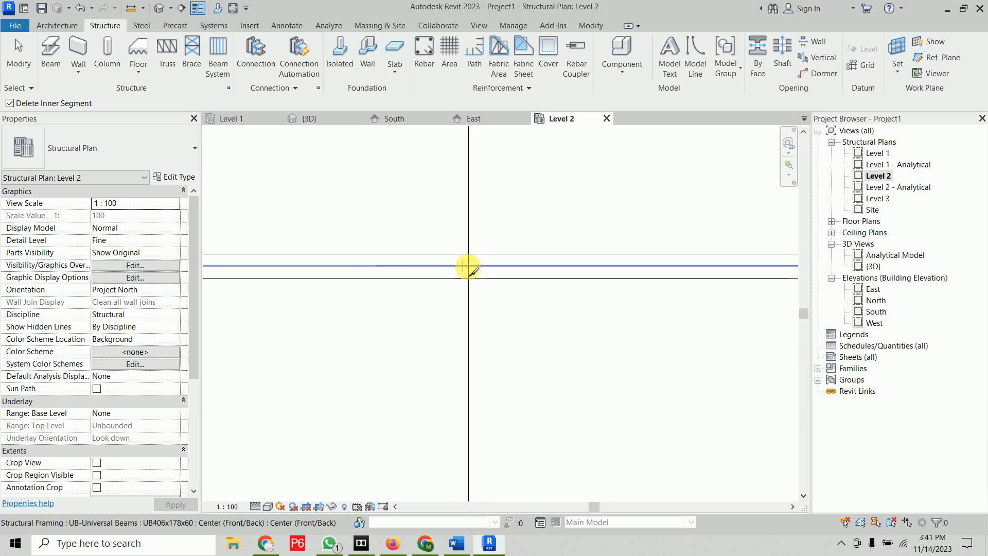
pyautogui.click(469, 268)
pyautogui.moveTo(469, 267); pyautogui.dragTo(485, 323, button='middle')
pyautogui.scroll(3, 486, 323)
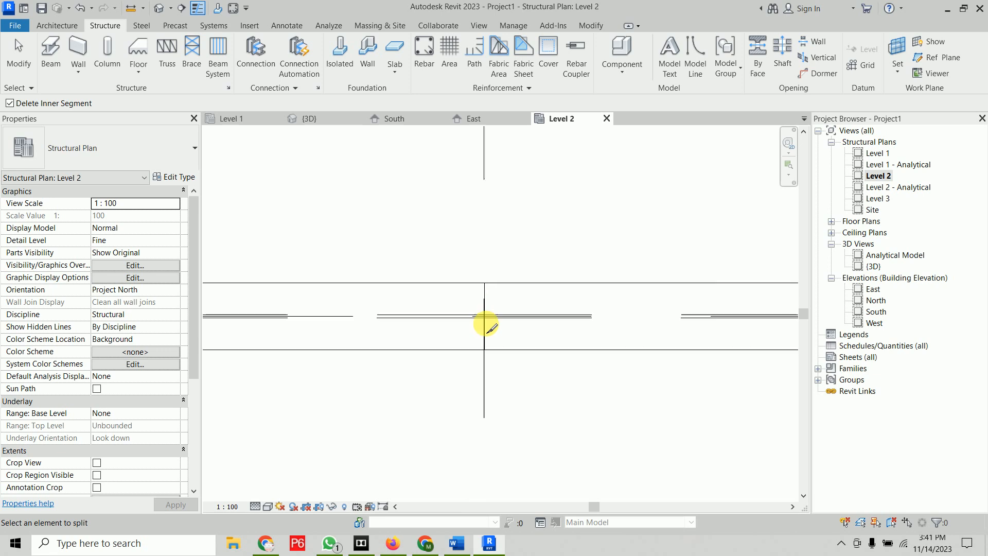
pyautogui.scroll(-2, 487, 325)
pyautogui.scroll(-4, 497, 350)
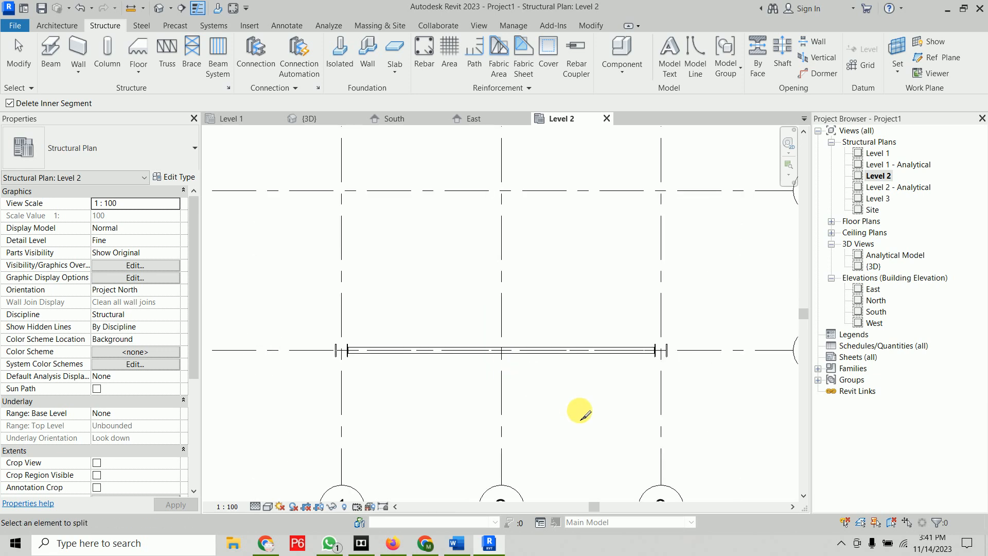
pyautogui.press('Escape')
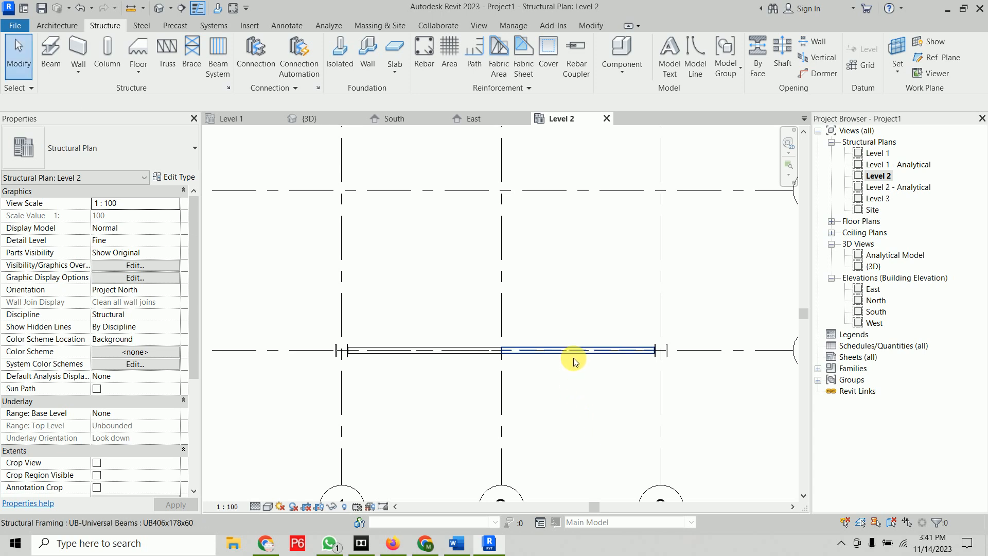
# Step: Select the beam segments on either side of grid 2 in turn to check the split
pyautogui.click(574, 357)
pyautogui.click(456, 387)
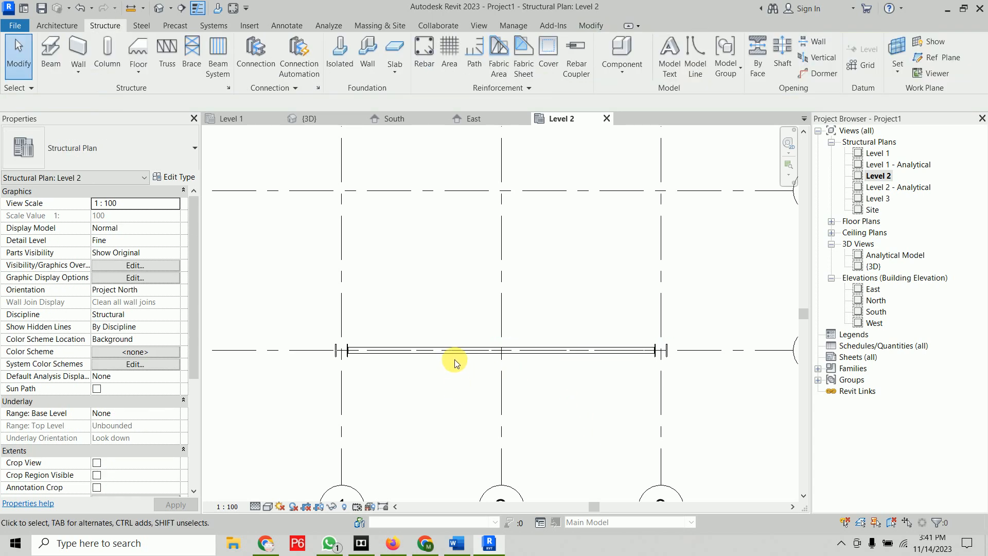
pyautogui.click(451, 361)
pyautogui.click(450, 370)
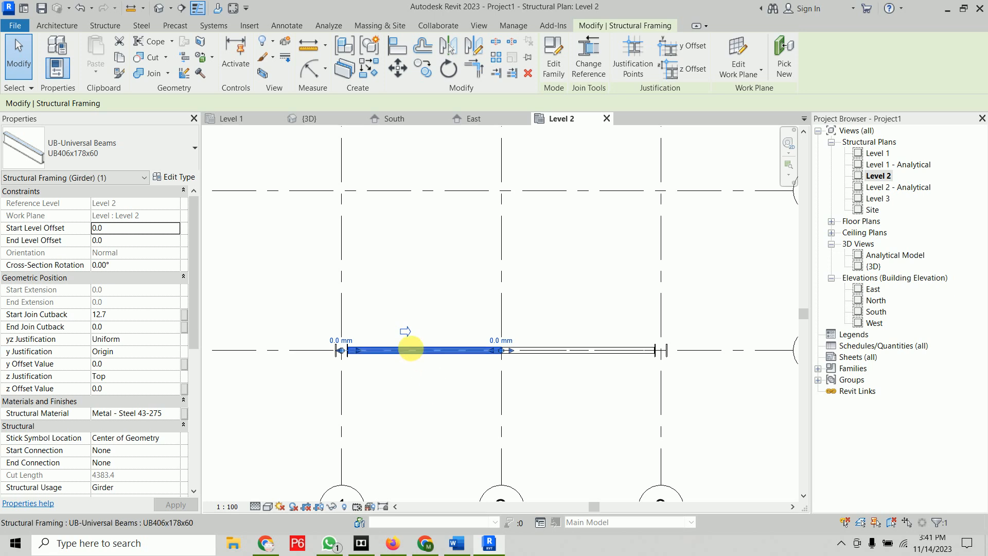
# Step: Flip the structural framing ends of the beam segment between grids 2 and 3, and select the segment between grids 1 and 2
pyautogui.click(575, 358)
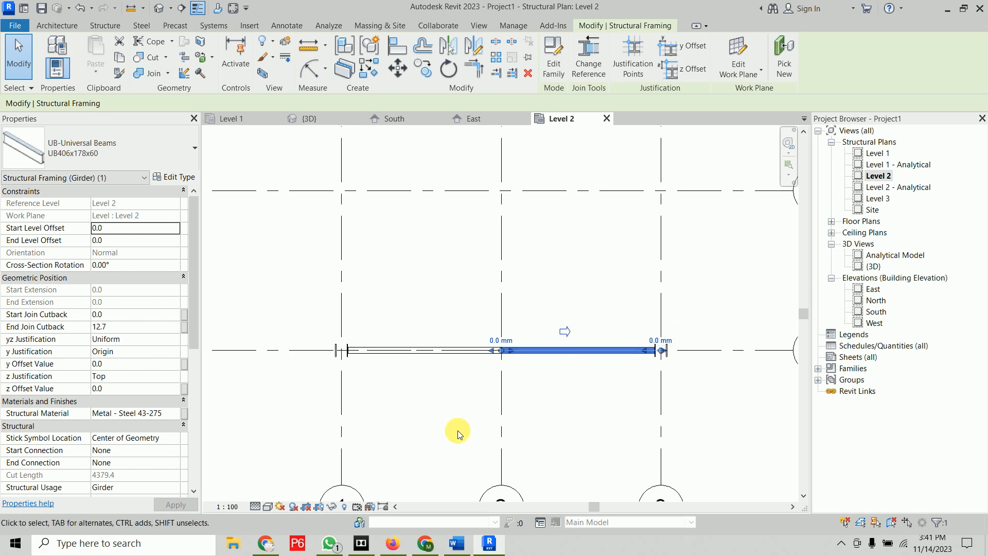
pyautogui.click(566, 330)
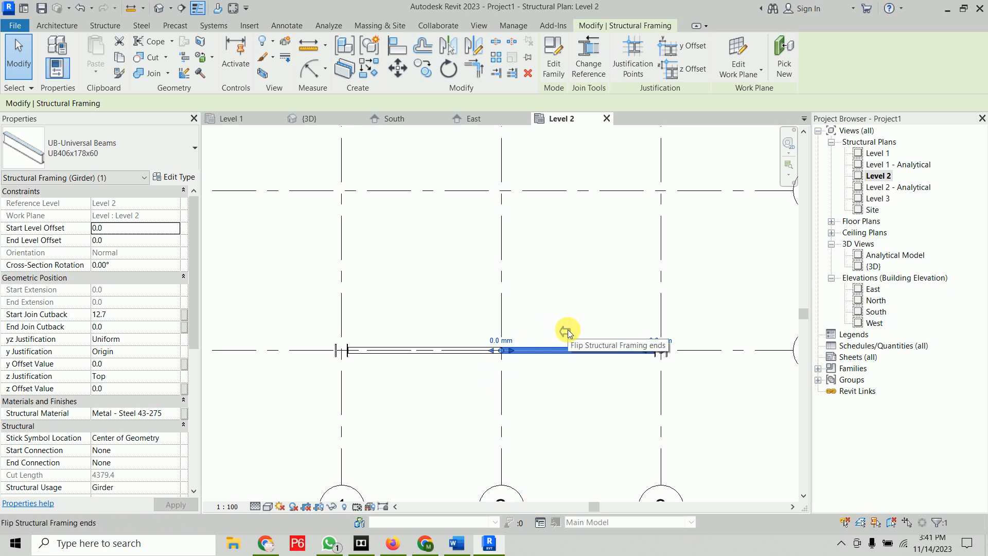
pyautogui.click(443, 351)
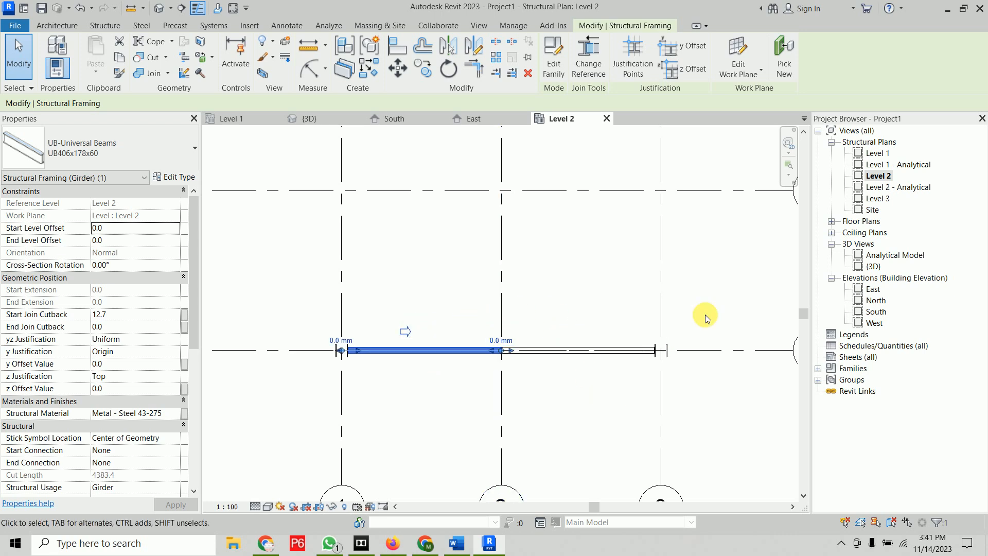
# Step: In the 3D view, set the grid 2 end level offset of the beam segment between grids 2 and 3 to 42 mm
pyautogui.click(481, 292)
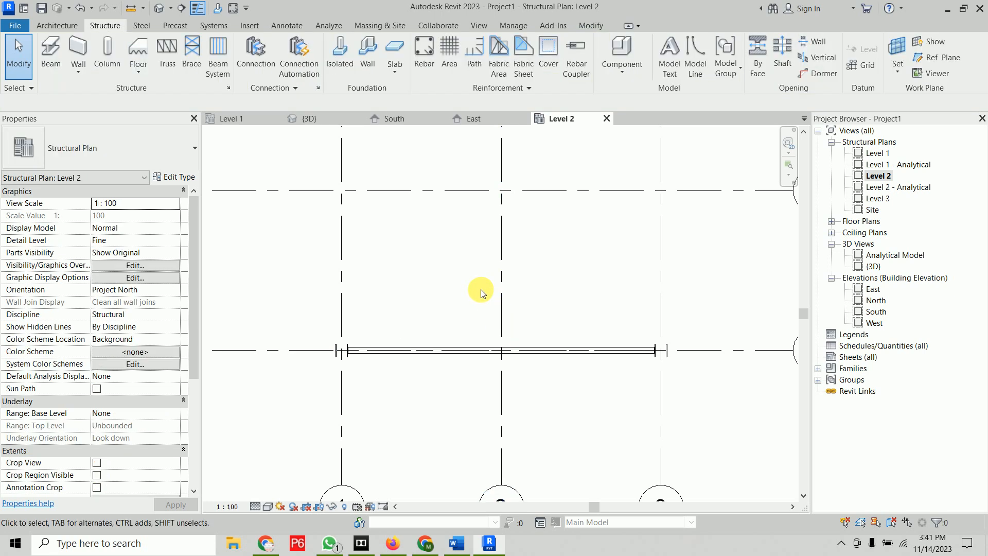
pyautogui.click(320, 118)
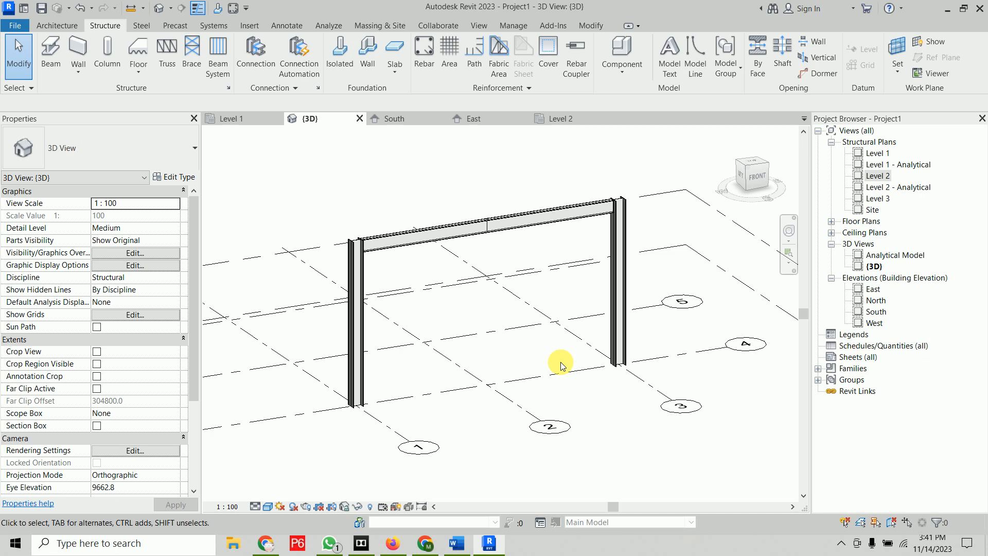
pyautogui.click(548, 224)
pyautogui.scroll(2, 507, 174)
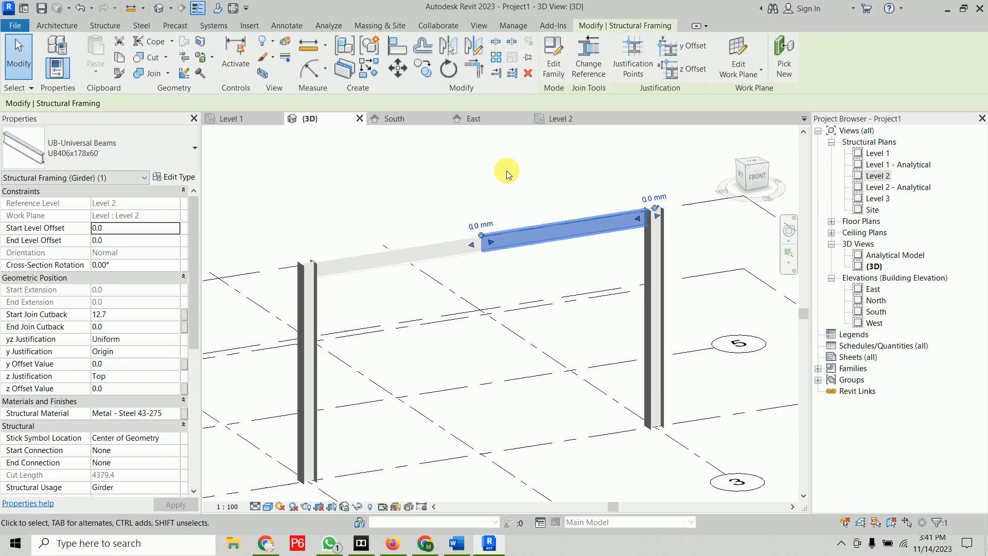
pyautogui.scroll(2, 507, 174)
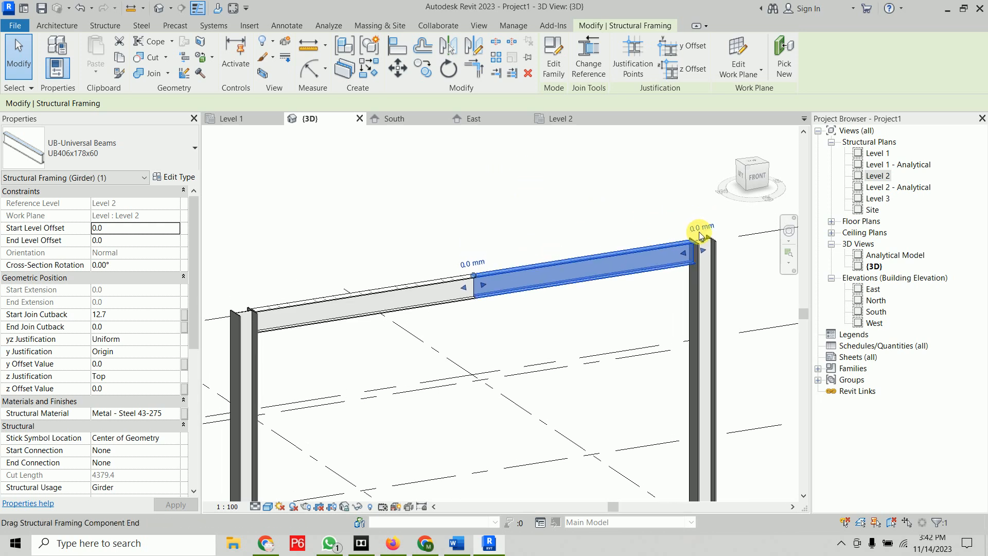
pyautogui.click(471, 263)
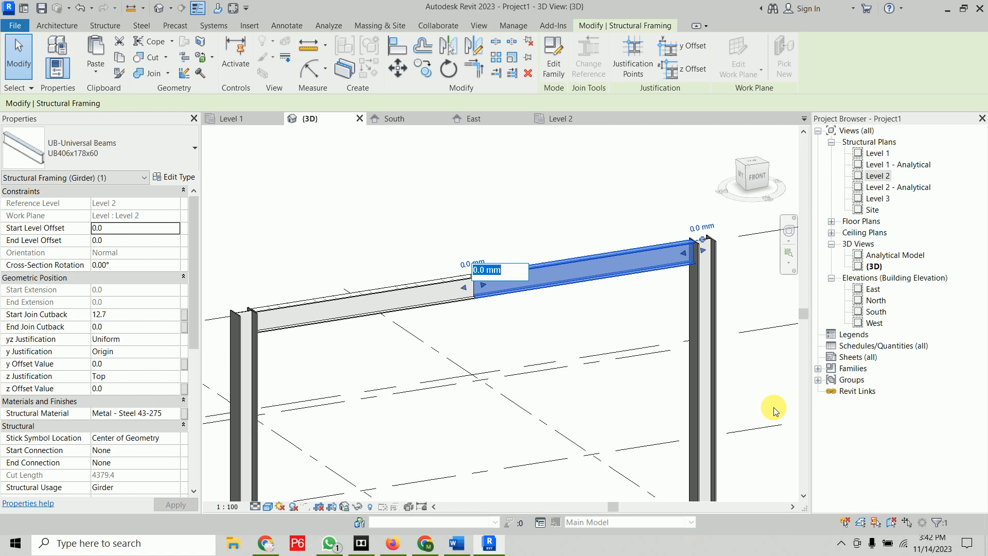
pyautogui.write('42')
pyautogui.press('Return')
# Step: Set the grid 2 end level offset of the beam segment between grids 2 and 3 to 42 inches
pyautogui.click(472, 264)
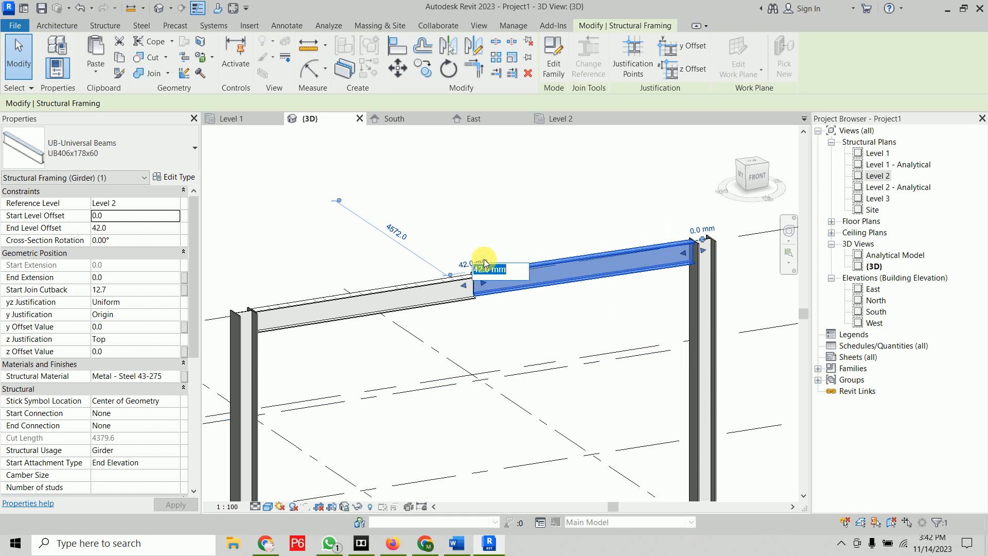
pyautogui.write('4')
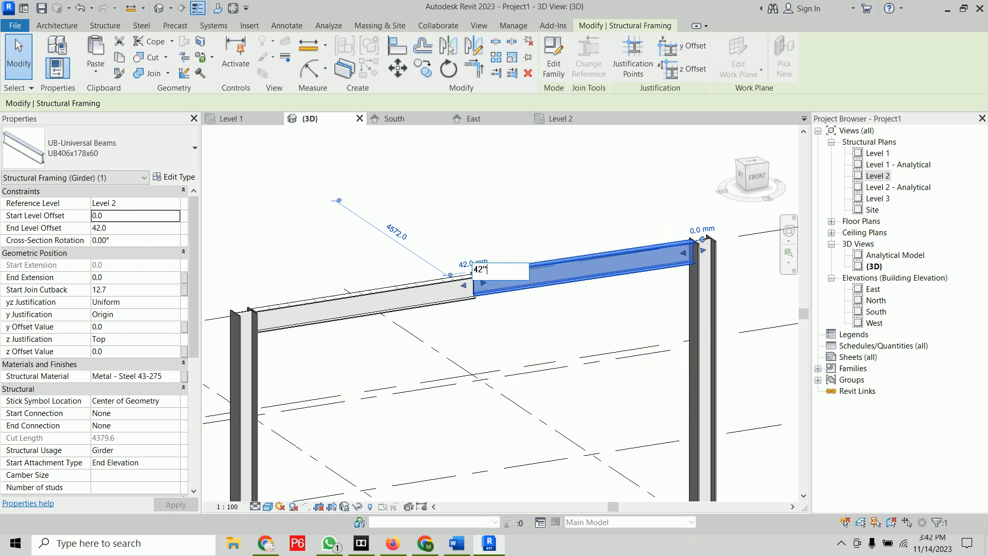
pyautogui.write('2"')
pyautogui.press('Return')
pyautogui.click(563, 310)
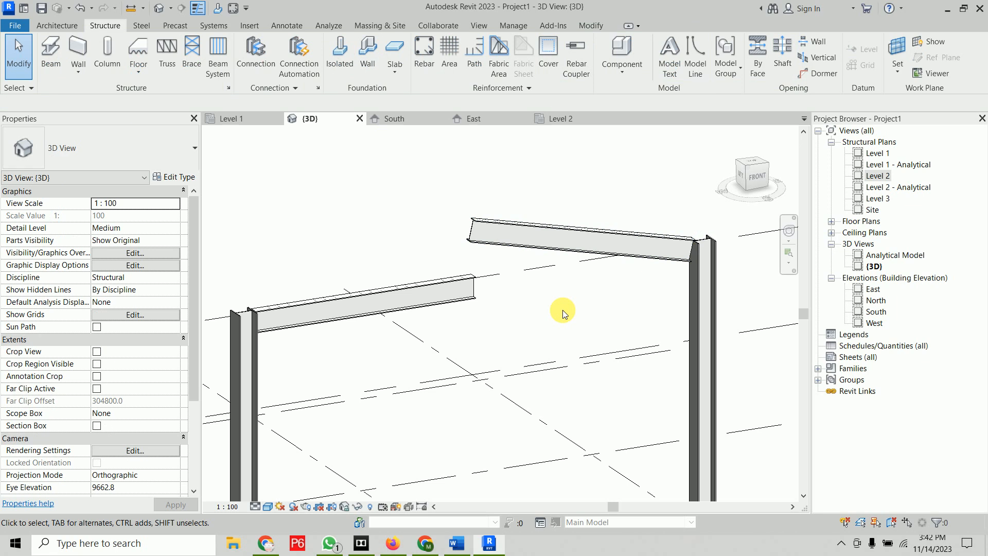
# Step: In the South elevation, extend grids 1, 2 and 3 upward so their bubbles sit well above the beams
pyautogui.click(405, 117)
pyautogui.scroll(5, 473, 214)
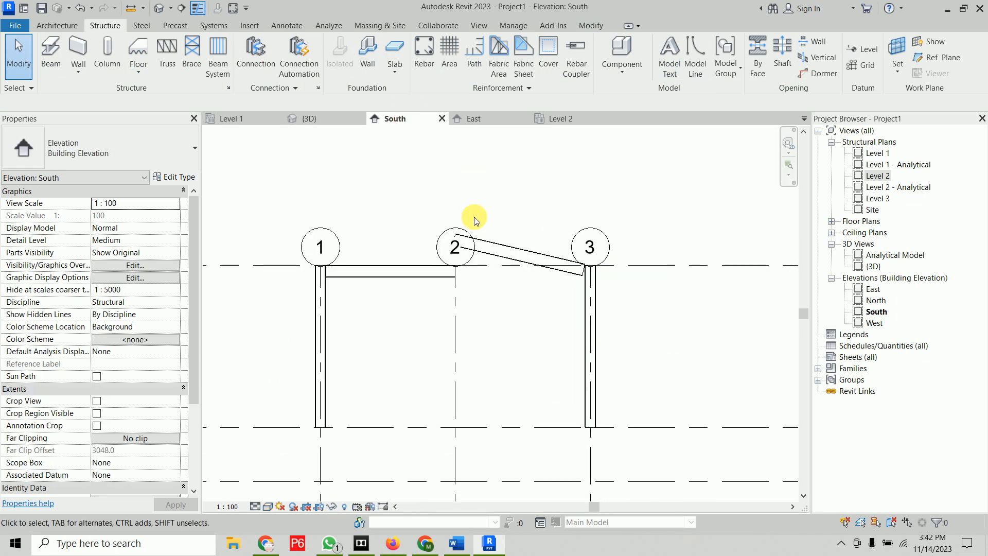
pyautogui.scroll(-3, 542, 317)
pyautogui.click(488, 375)
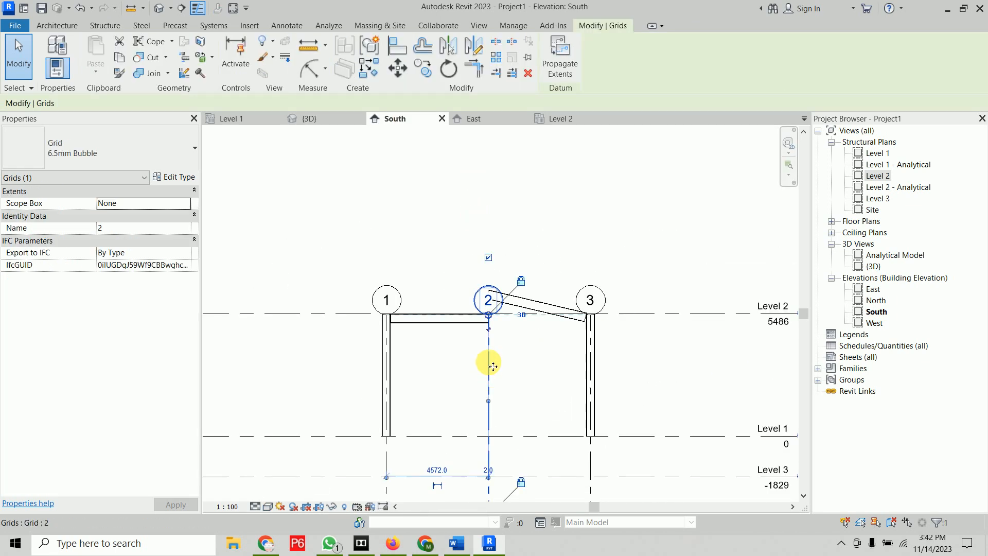
pyautogui.moveTo(489, 318); pyautogui.dragTo(489, 170)
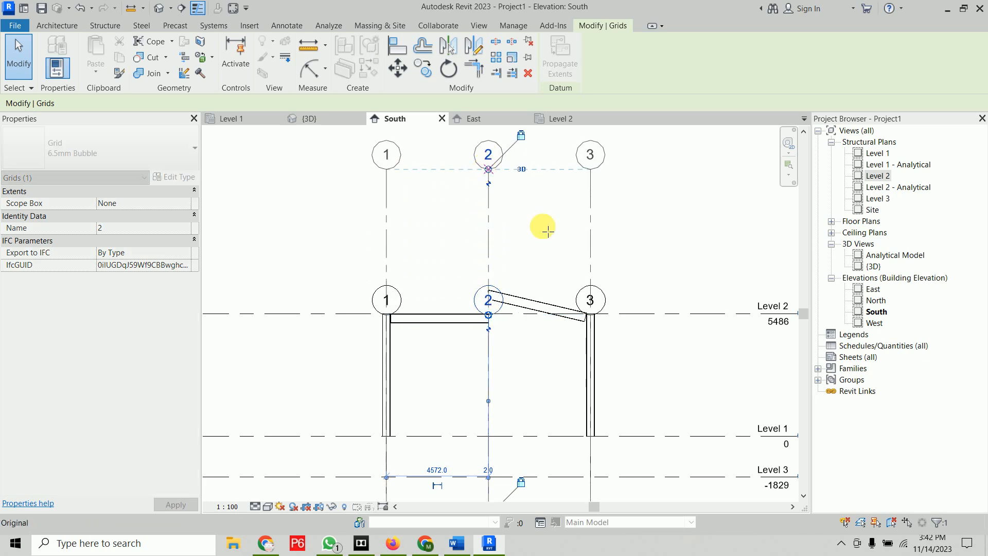
pyautogui.click(656, 265)
# Step: Set the grid 2 end level offset of the beam segment between grids 2 and 3 to 1219.2 mm
pyautogui.scroll(3, 479, 305)
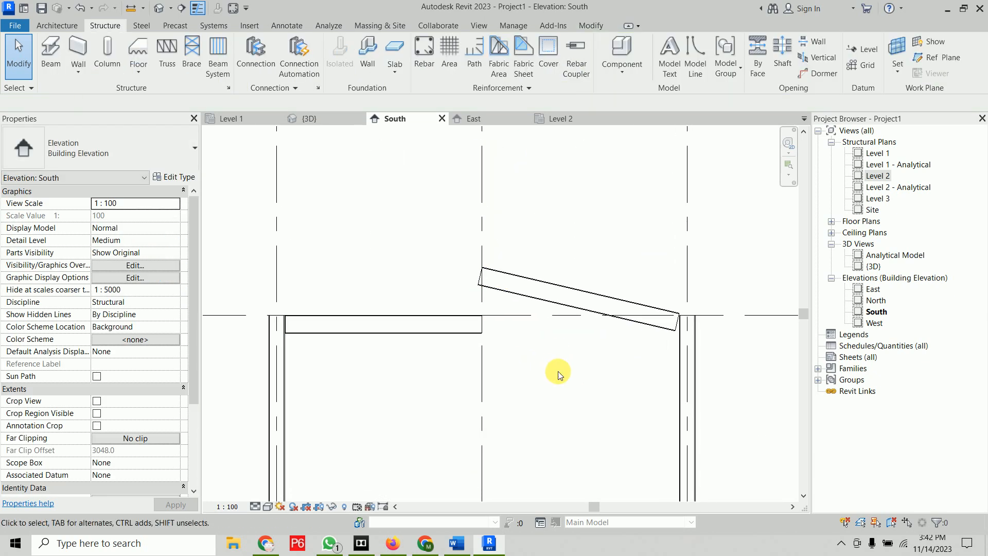
pyautogui.click(560, 291)
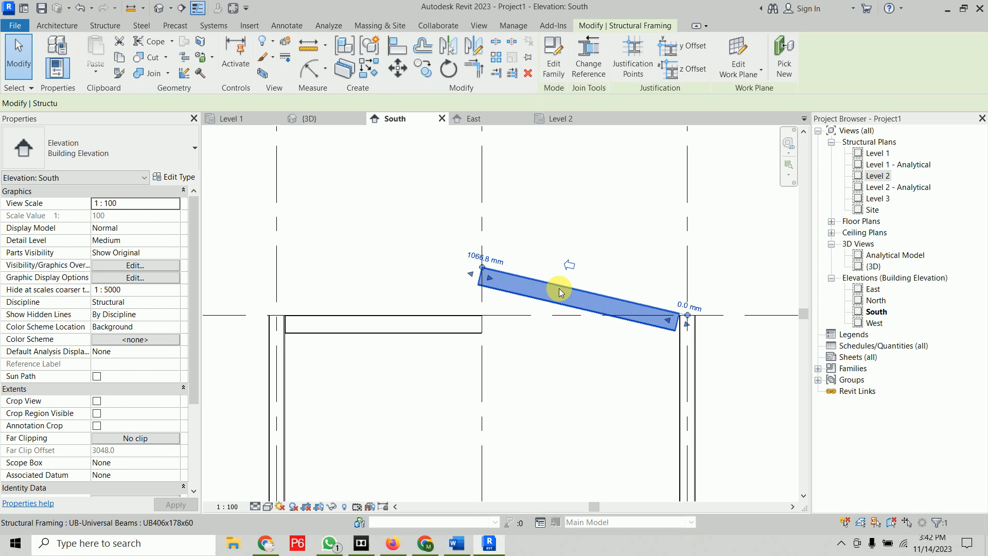
pyautogui.click(491, 257)
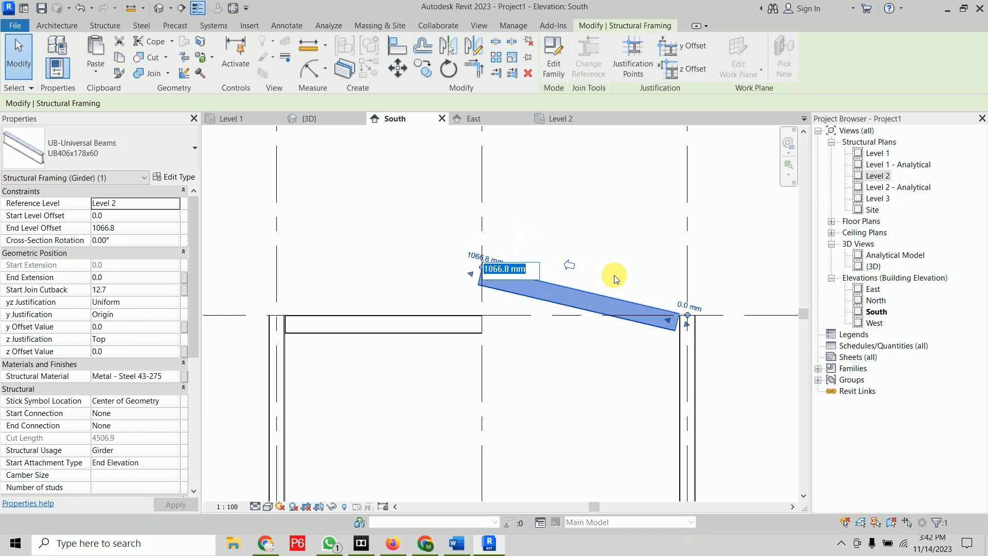
pyautogui.write('1219.2')
pyautogui.press('Return')
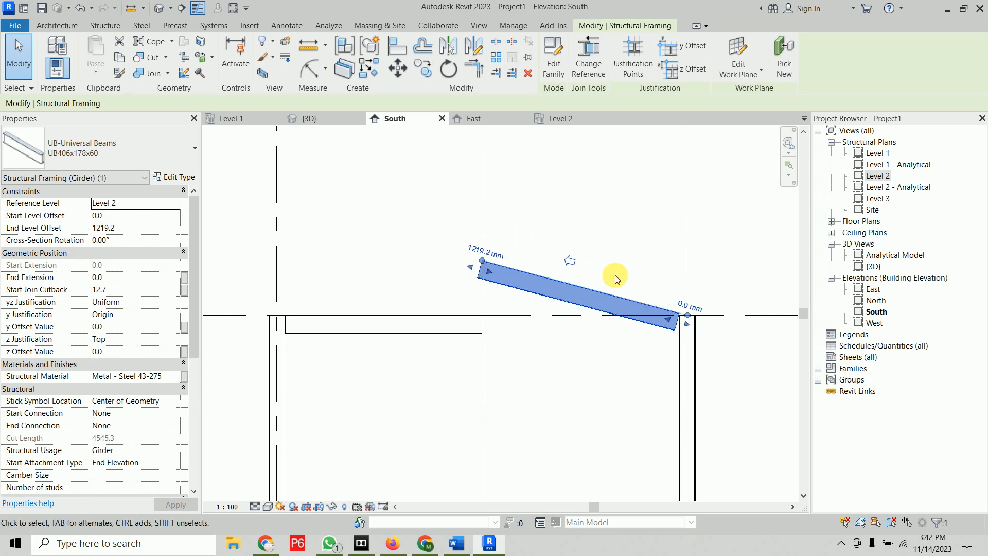
pyautogui.click(615, 275)
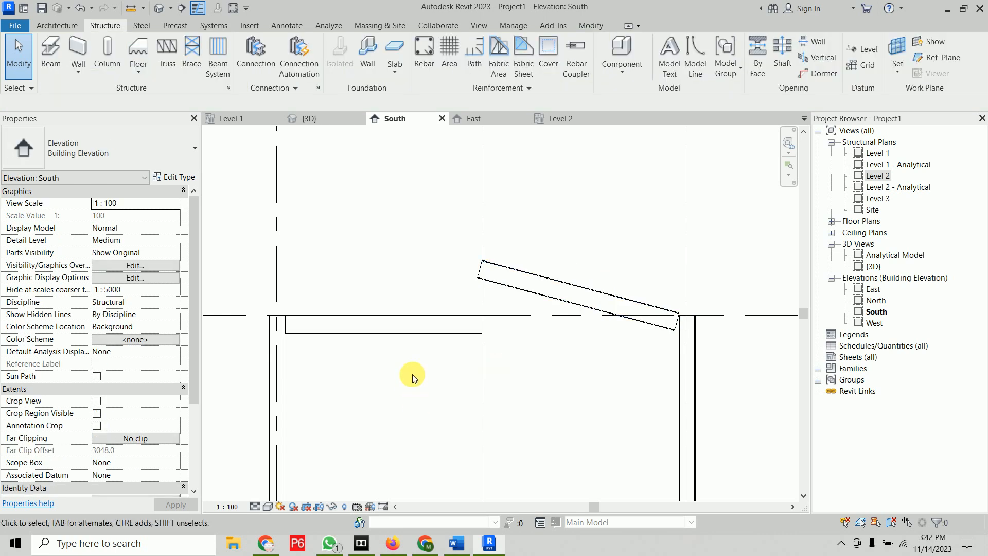
# Step: Set the grid 2 end level offset of the beam segment between grids 1 and 2 to 4'
pyautogui.click(420, 328)
pyautogui.click(474, 304)
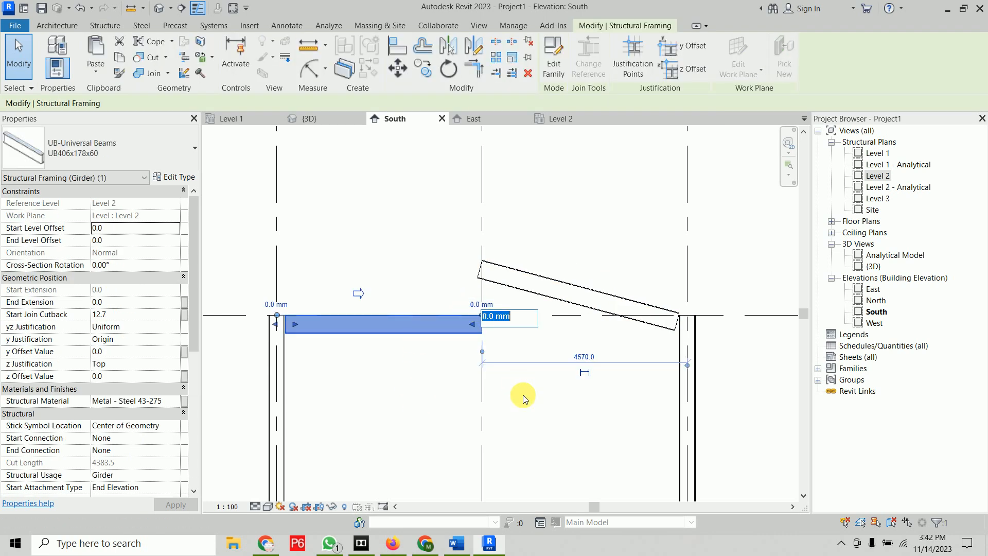
pyautogui.write("4'")
pyautogui.press('Return')
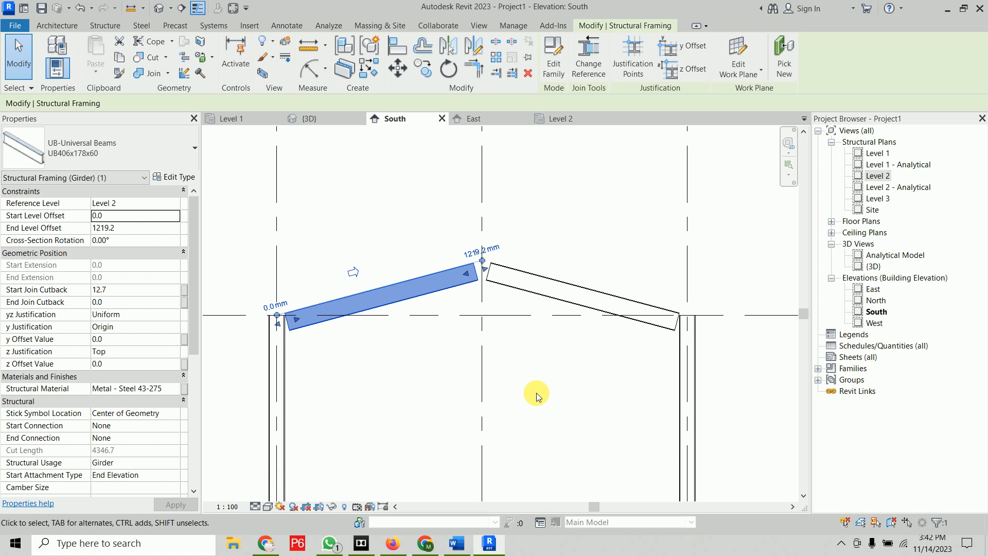
pyautogui.click(575, 231)
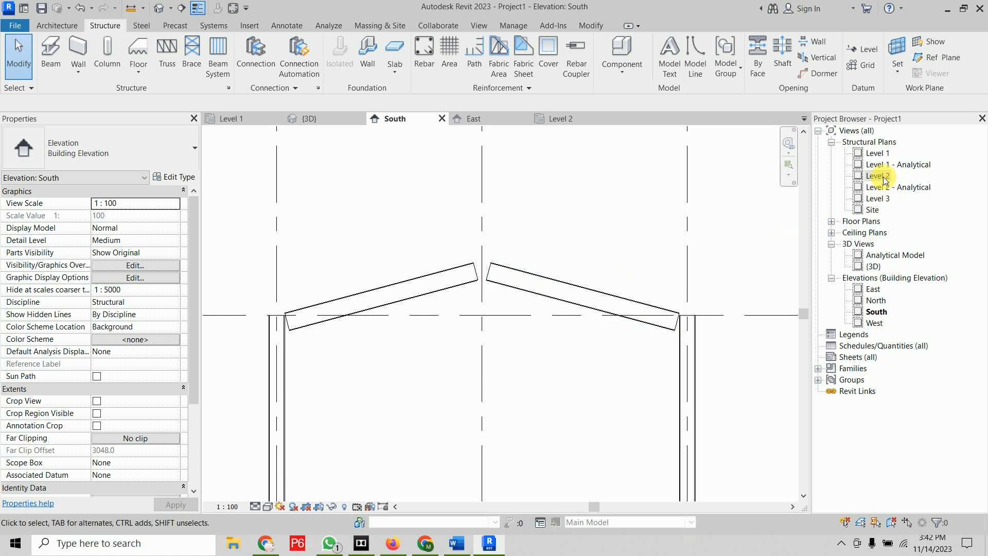
# Step: On the Level 2 plan, place two UB406x178x60 beams along grid 5, from grid 1 to 2 and from grid 2 to 3
pyautogui.doubleClick(883, 177)
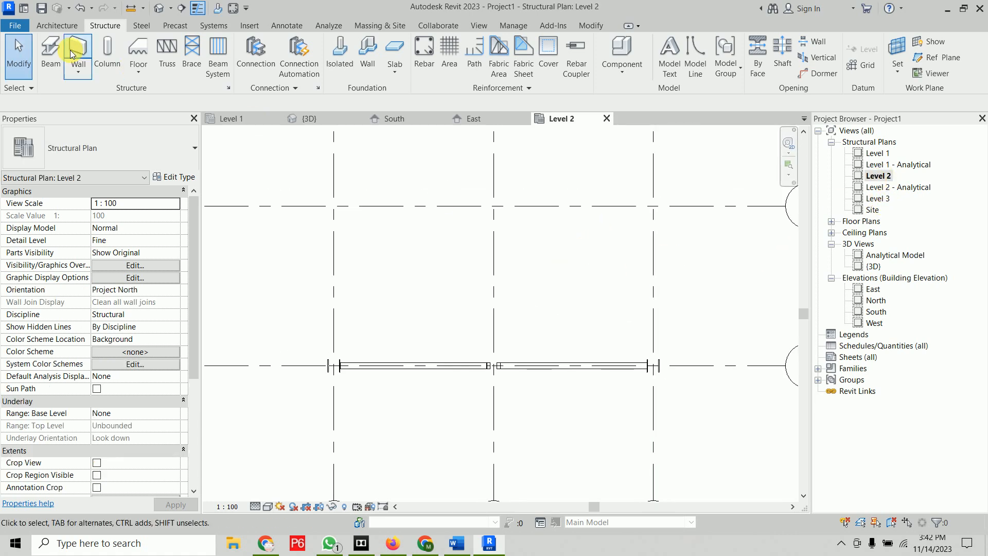
pyautogui.click(54, 57)
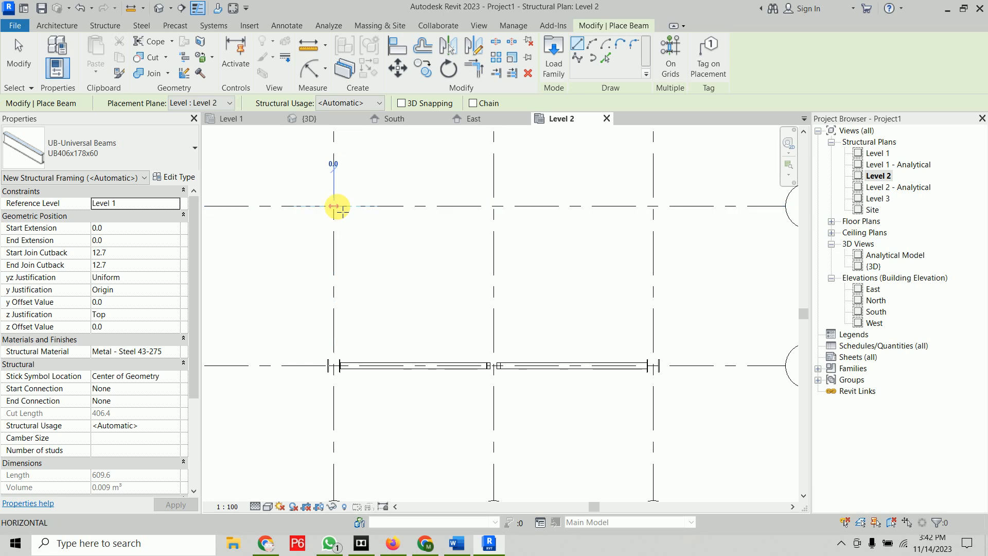
pyautogui.click(334, 206)
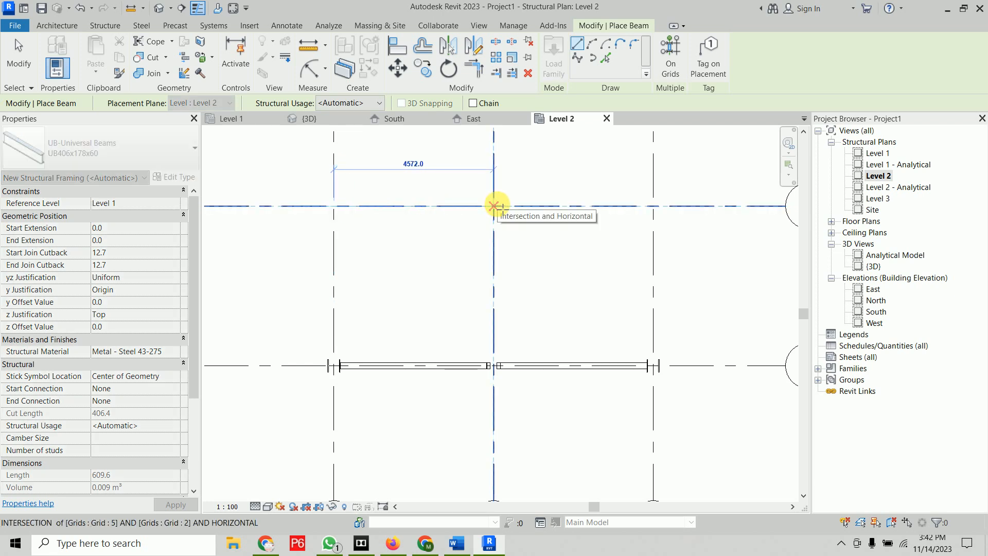
pyautogui.click(494, 206)
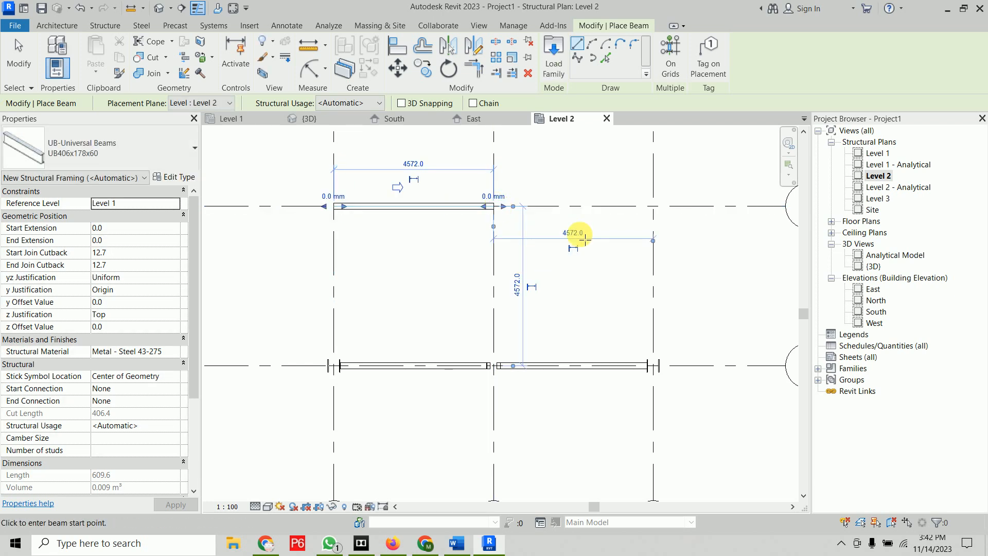
pyautogui.click(654, 206)
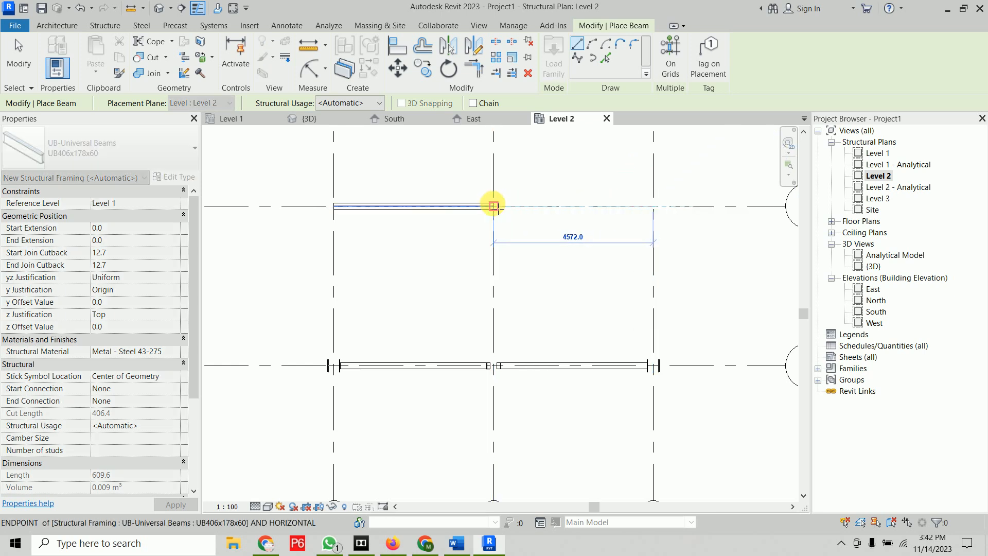
pyautogui.click(493, 206)
pyautogui.press('Escape')
pyautogui.press('Escape')
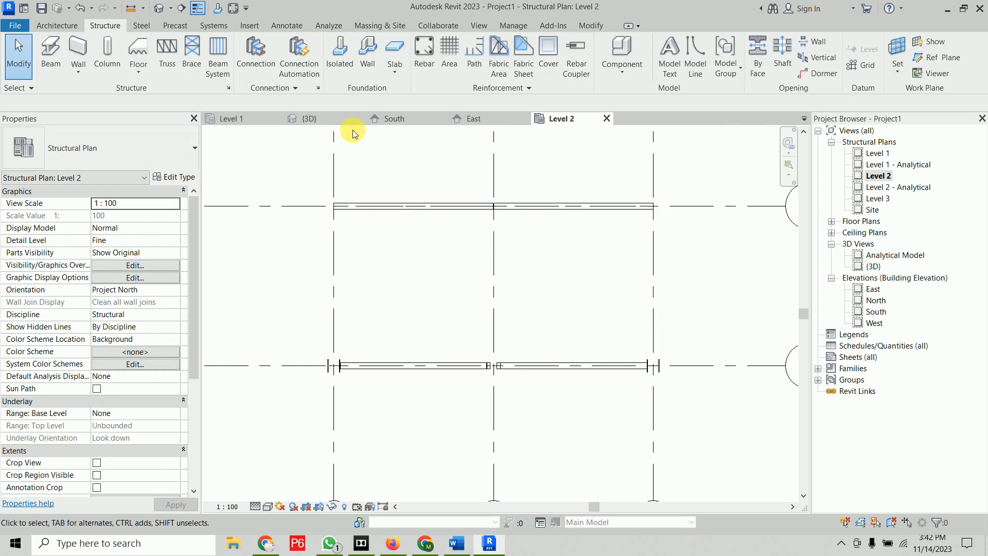
# Step: In the 3D view, raise the grid 2 end of the grid 5 beam between grids 2 and 3 to a 1219.2 mm offset
pyautogui.click(326, 120)
pyautogui.moveTo(415, 204); pyautogui.dragTo(446, 289, button='middle')
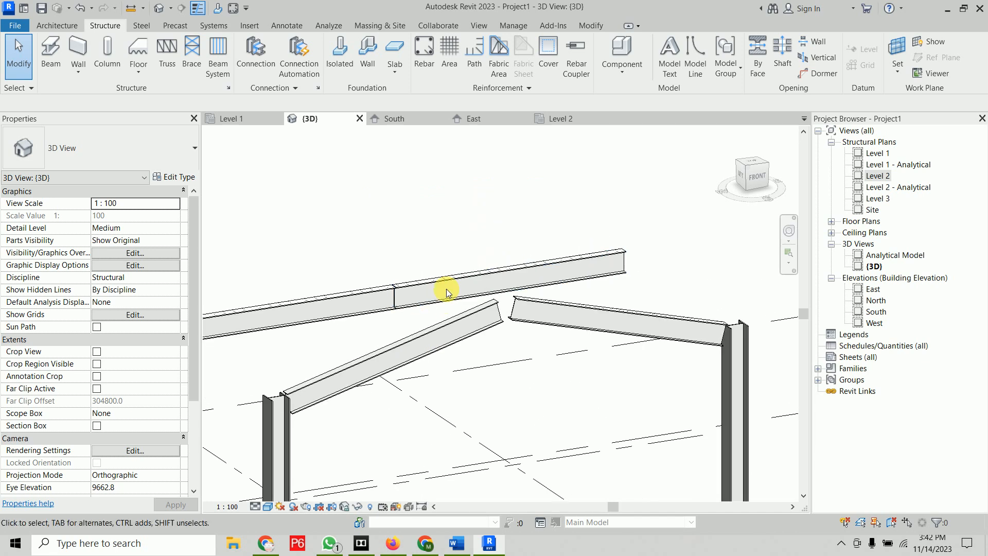
pyautogui.click(450, 280)
pyautogui.click(405, 277)
pyautogui.write('1219.2')
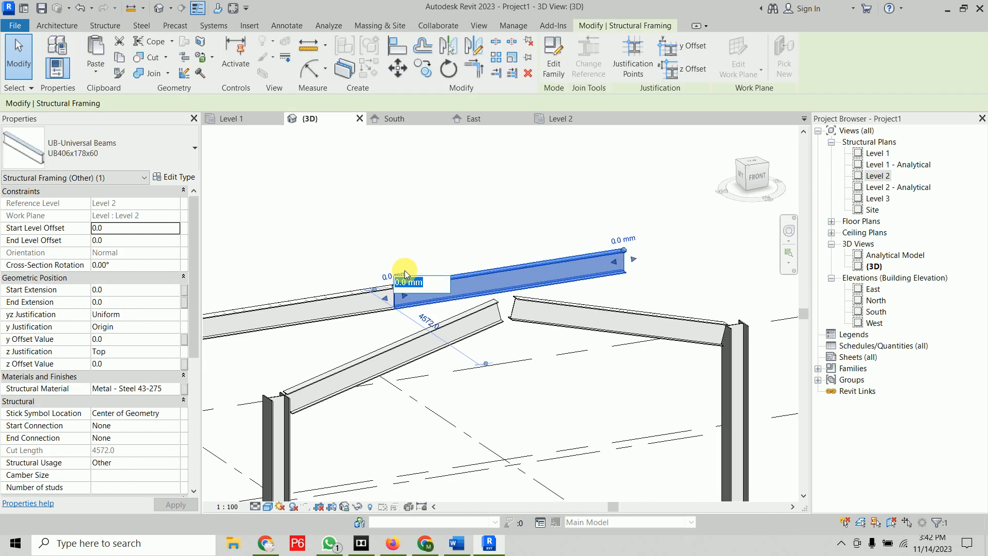
pyautogui.press('Return')
# Step: Raise the grid 2 end of the grid 5 beam between grids 1 and 2 to a 4' offset
pyautogui.click(388, 291)
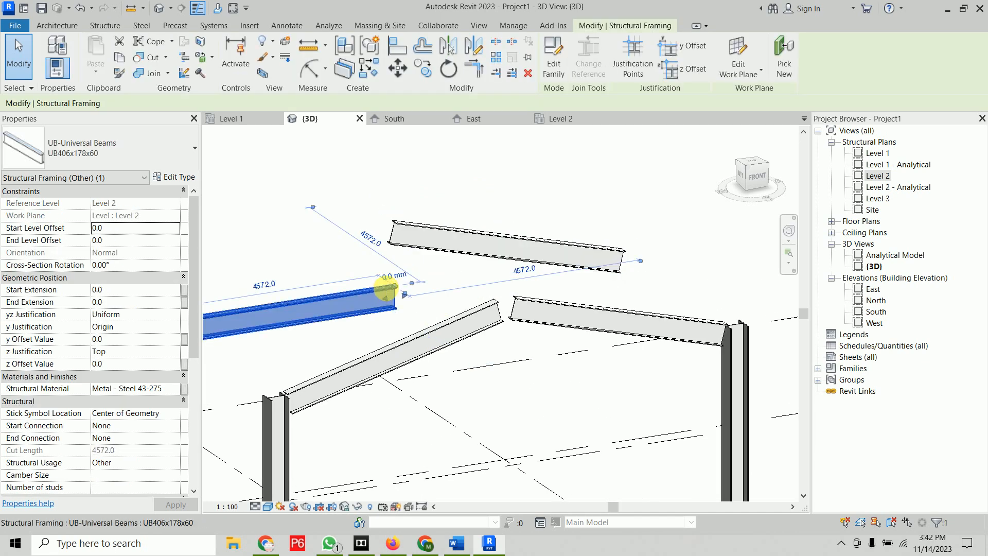
pyautogui.click(393, 277)
pyautogui.write('4')
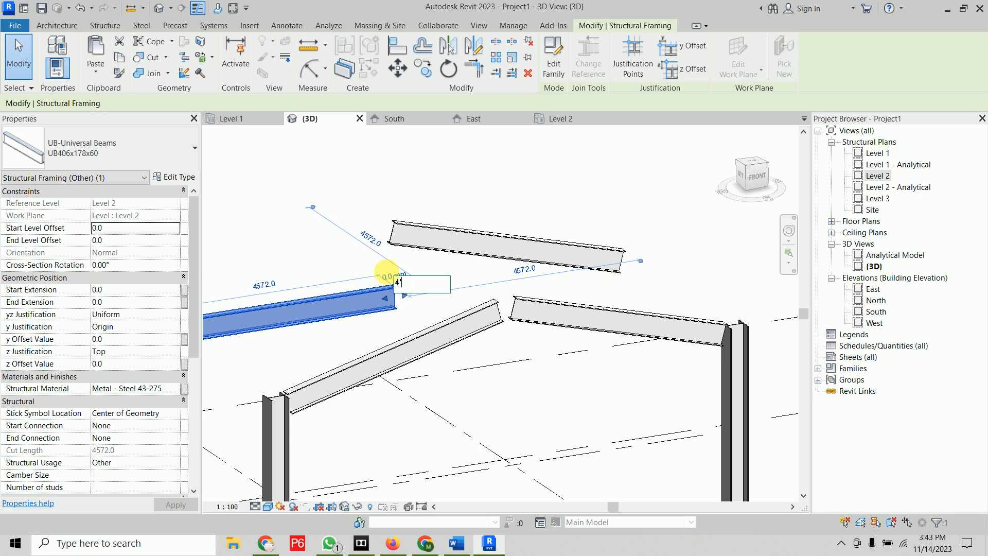
pyautogui.write("'")
pyautogui.press('Return')
pyautogui.click(523, 200)
pyautogui.scroll(-2, 597, 231)
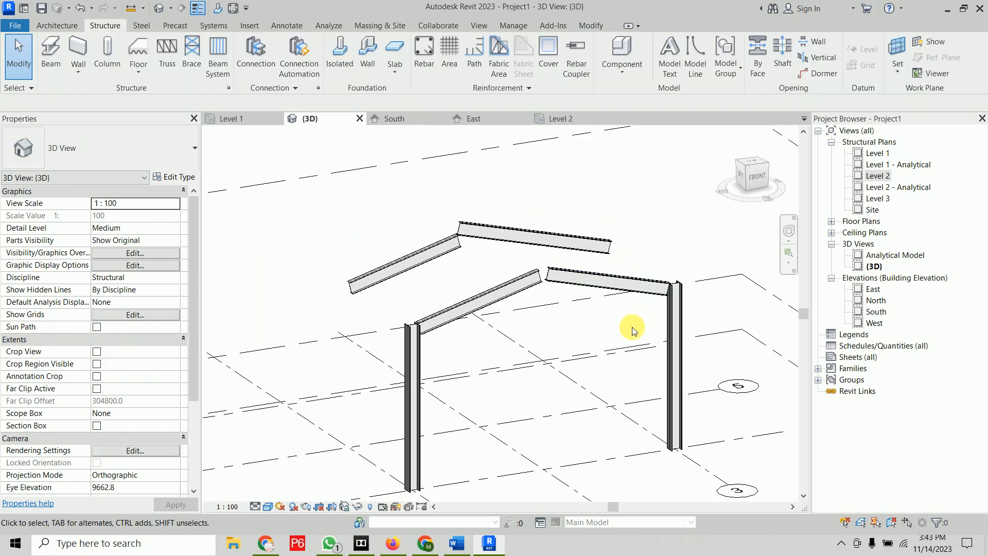
# Step: Delete both sloped beams on grid 5, keeping only the frame on grid 4
pyautogui.keyDown('shift'); pyautogui.moveTo(633, 329); pyautogui.dragTo(540, 318, button='middle'); pyautogui.keyUp('shift')
pyautogui.moveTo(536, 214); pyautogui.dragTo(481, 264)
pyautogui.press('Delete')
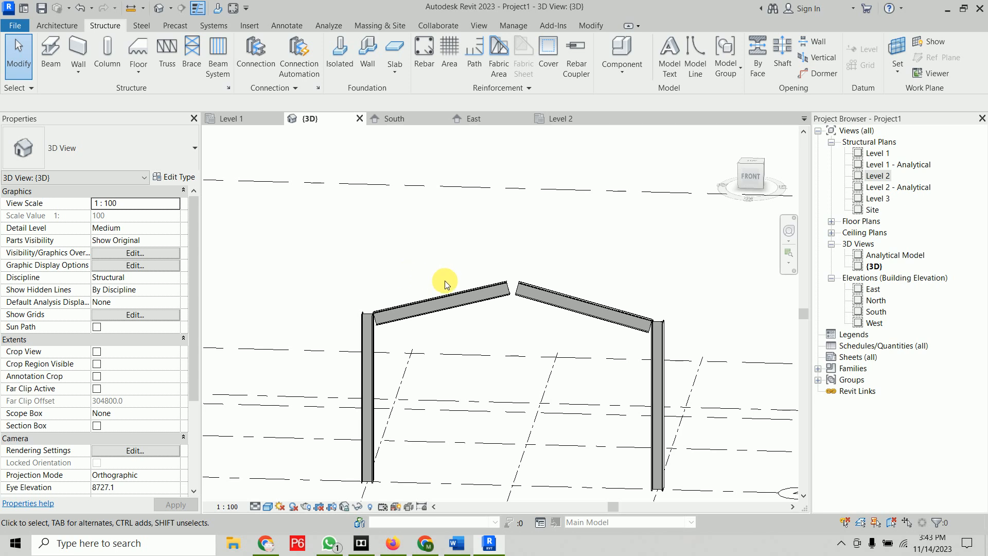
pyautogui.scroll(-3, 445, 280)
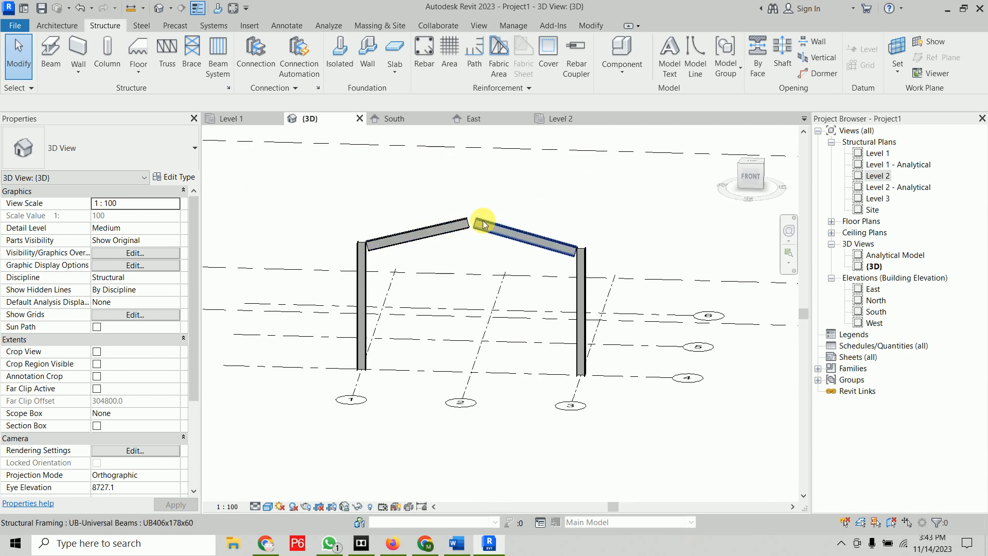
# Step: Review the grid 4 frame and the levels in the South elevation, and open the Level 3 structural plan
pyautogui.click(419, 118)
pyautogui.moveTo(502, 328); pyautogui.dragTo(490, 299, button='middle')
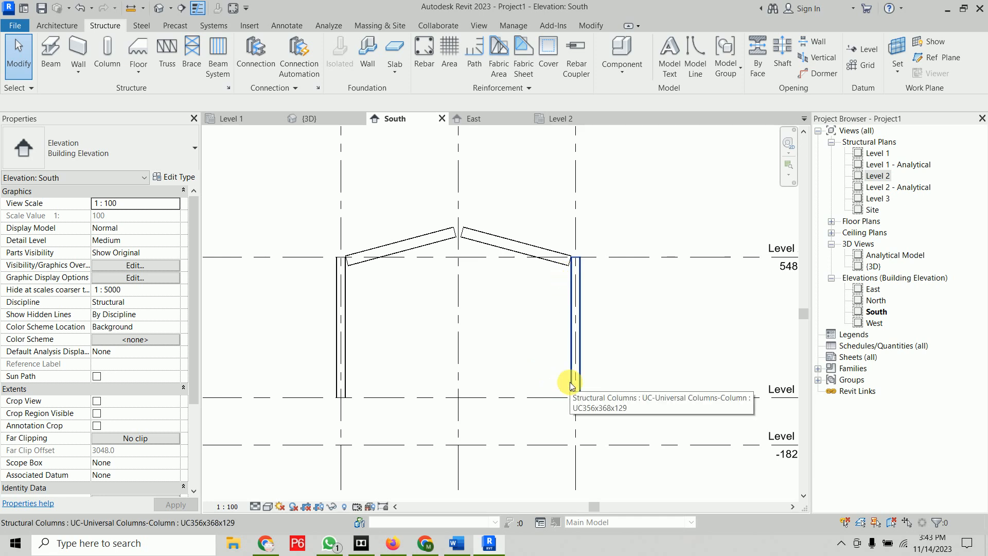
pyautogui.scroll(-3, 688, 348)
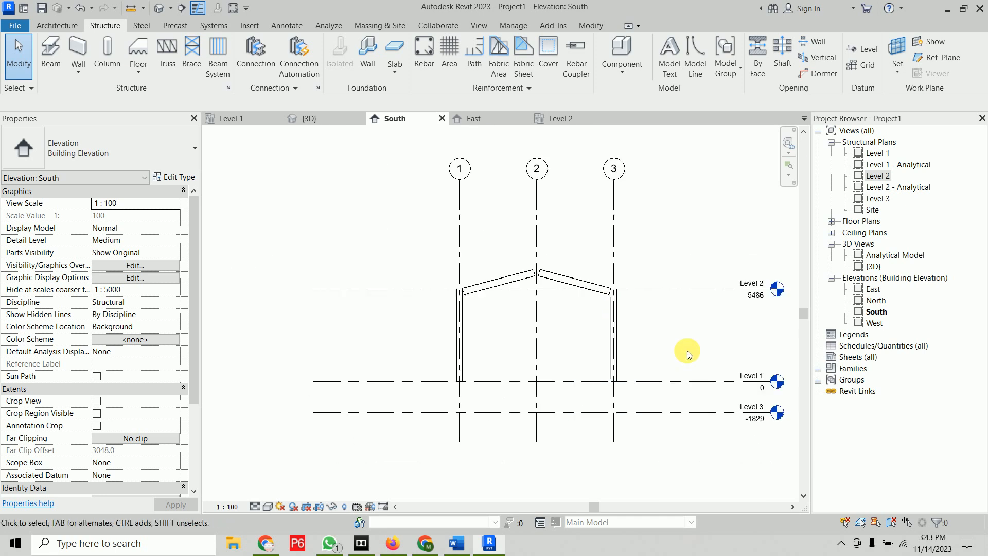
pyautogui.doubleClick(879, 198)
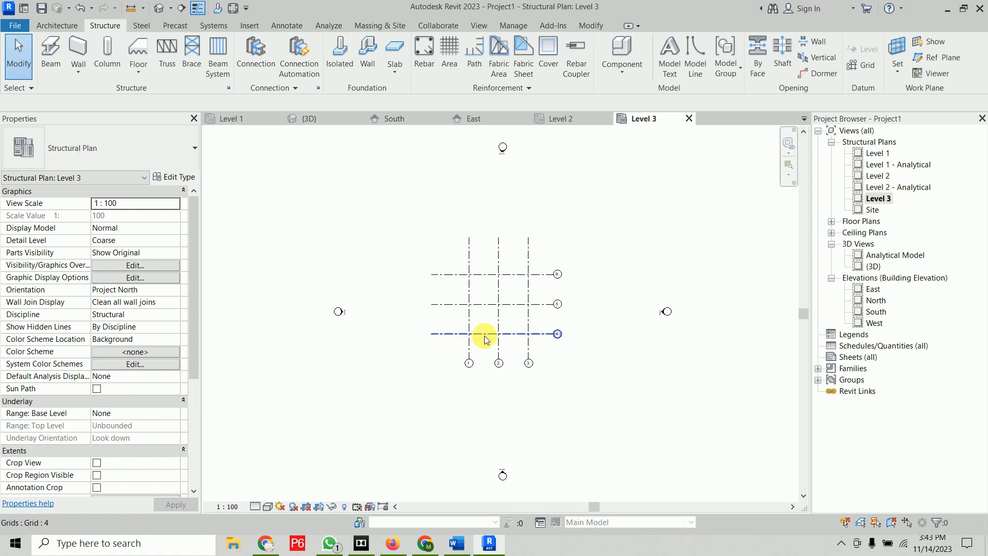
# Step: Place isolated 2400 x 1800 x 450mm rectangular footings on Level 3 where grid 4 meets grids 1 and 3
pyautogui.scroll(4, 520, 326)
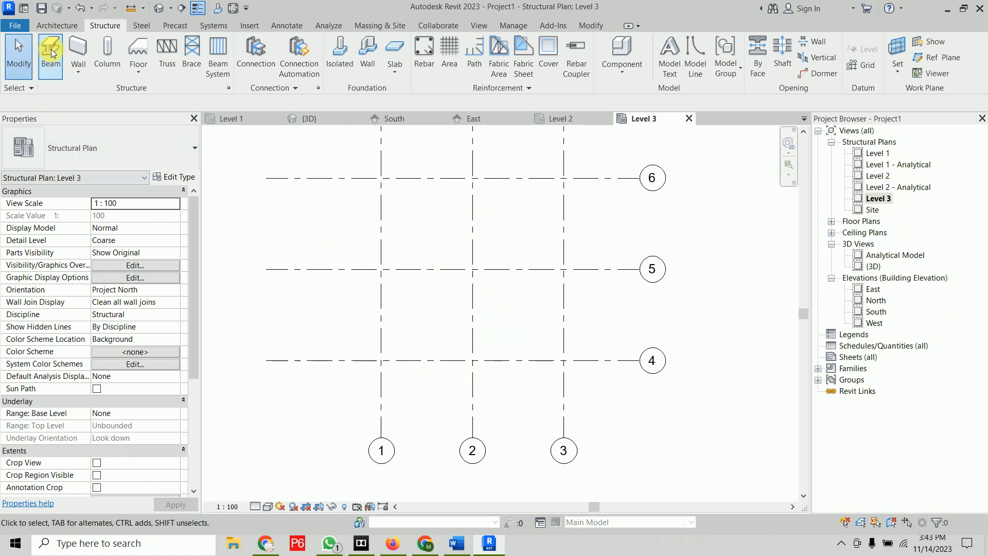
pyautogui.click(347, 65)
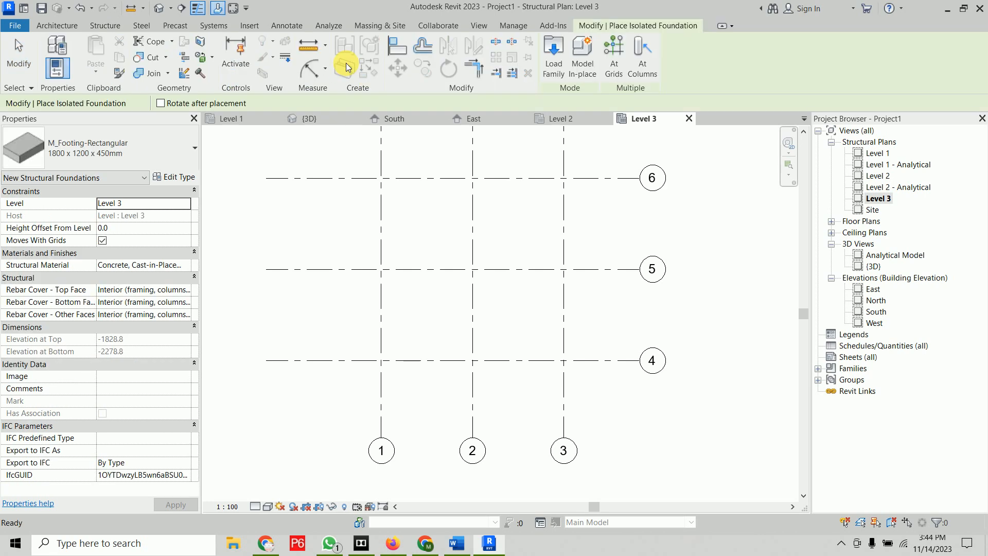
pyautogui.click(127, 152)
pyautogui.click(108, 235)
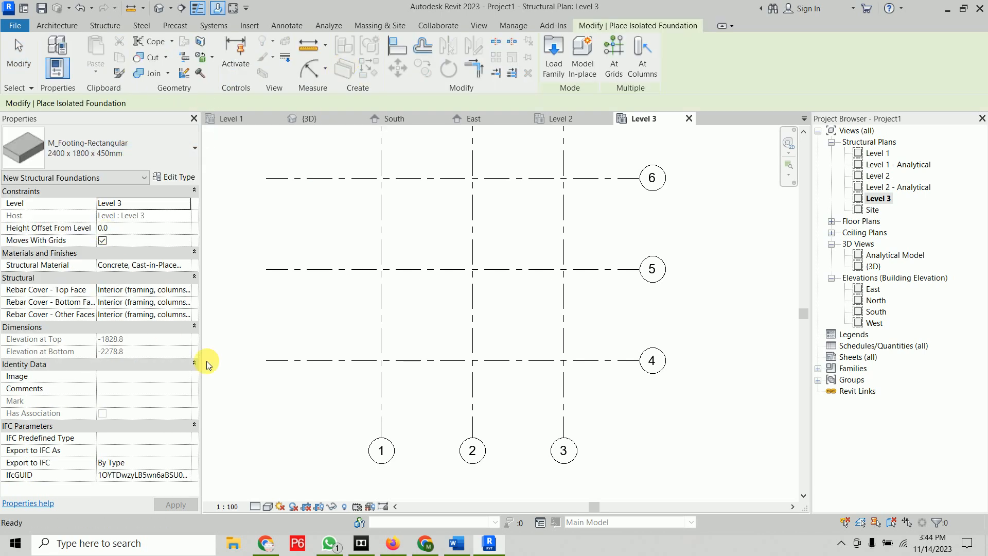
pyautogui.press('space')
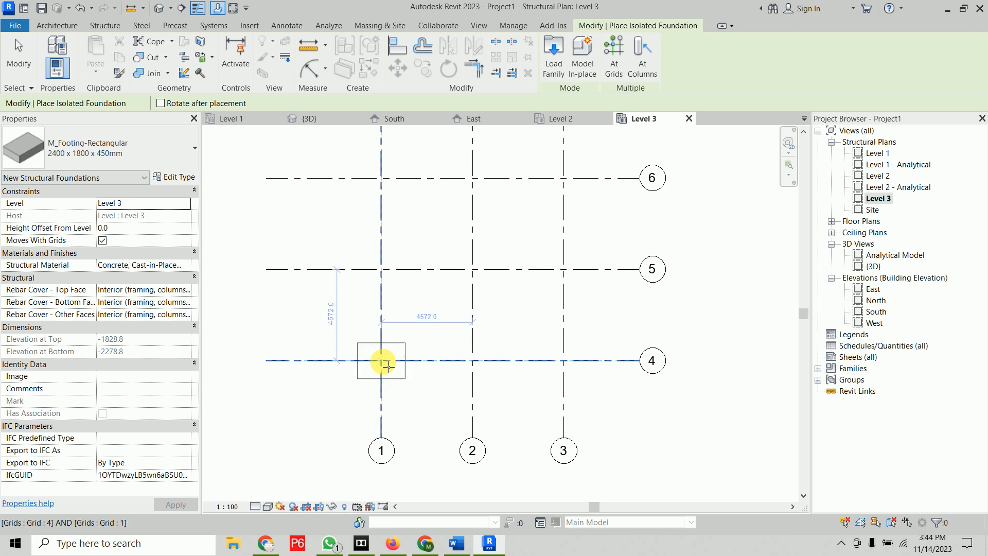
pyautogui.click(387, 364)
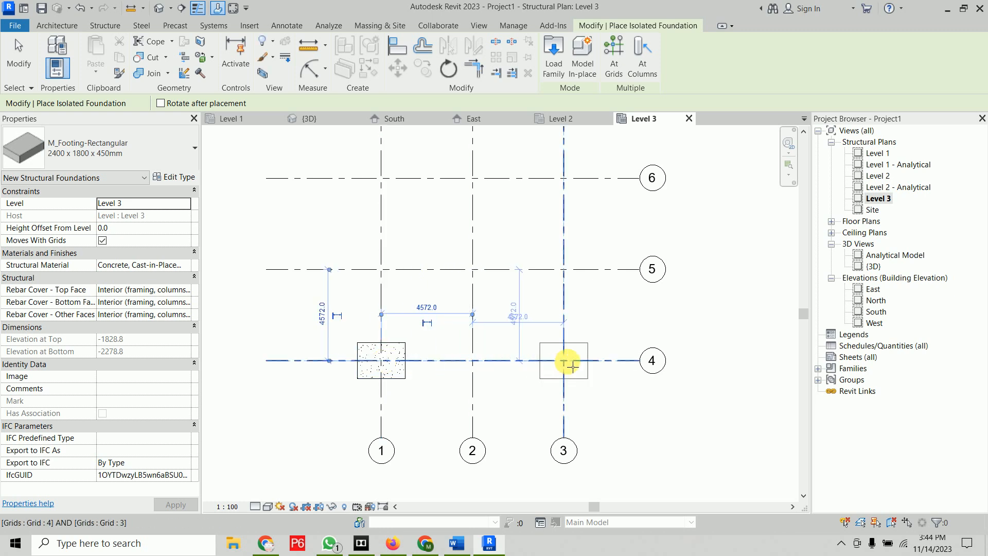
pyautogui.click(623, 418)
pyautogui.press('Escape')
pyautogui.press('Escape')
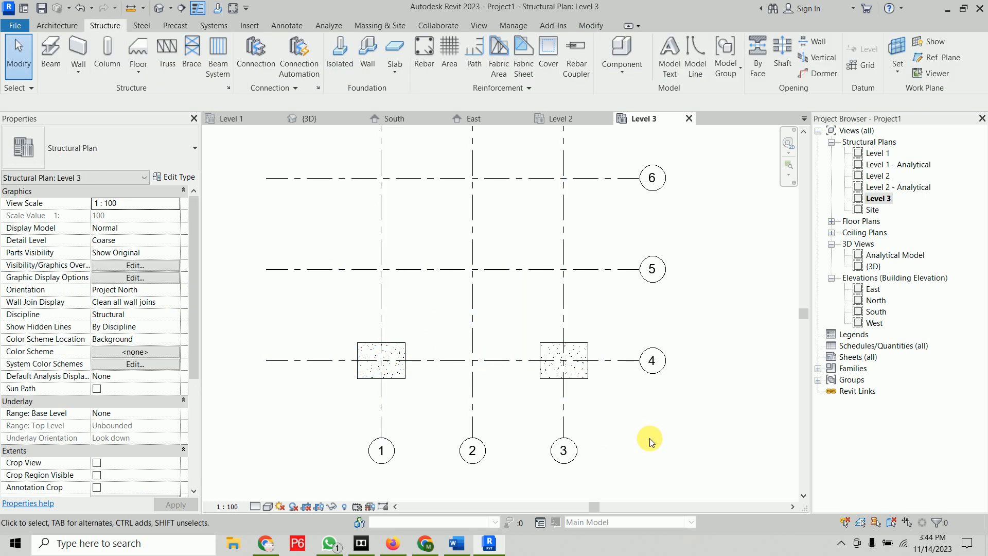
# Step: Place 600 x 750mm rectangular concrete columns up to Level 1, centred on both footings at grids 1 and 3
pyautogui.click(106, 52)
pyautogui.click(134, 150)
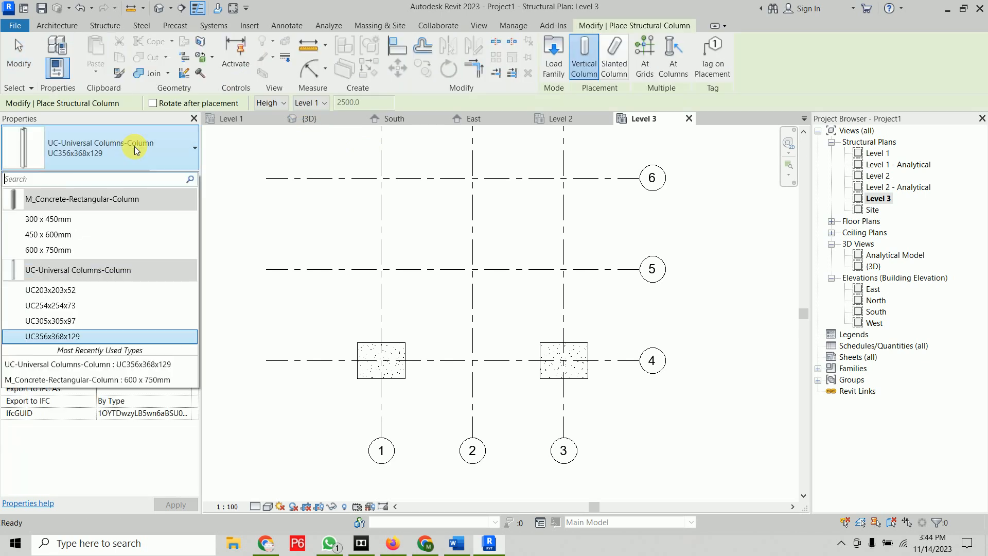
pyautogui.click(103, 250)
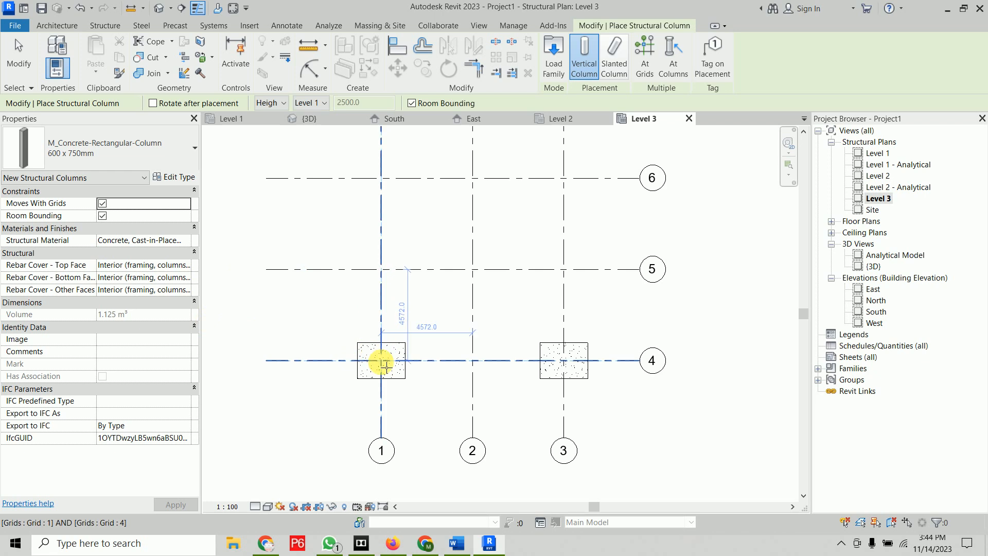
pyautogui.click(385, 363)
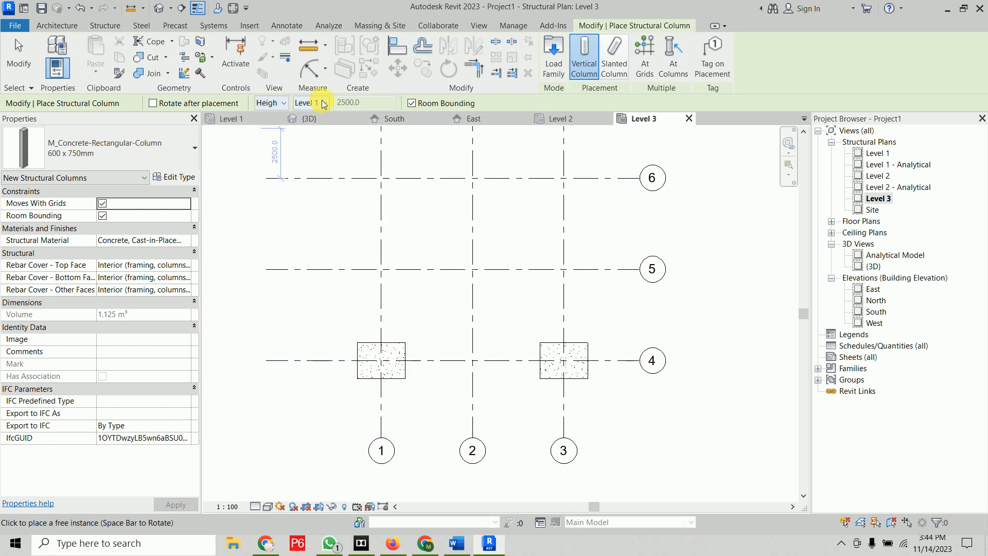
pyautogui.scroll(3, 365, 343)
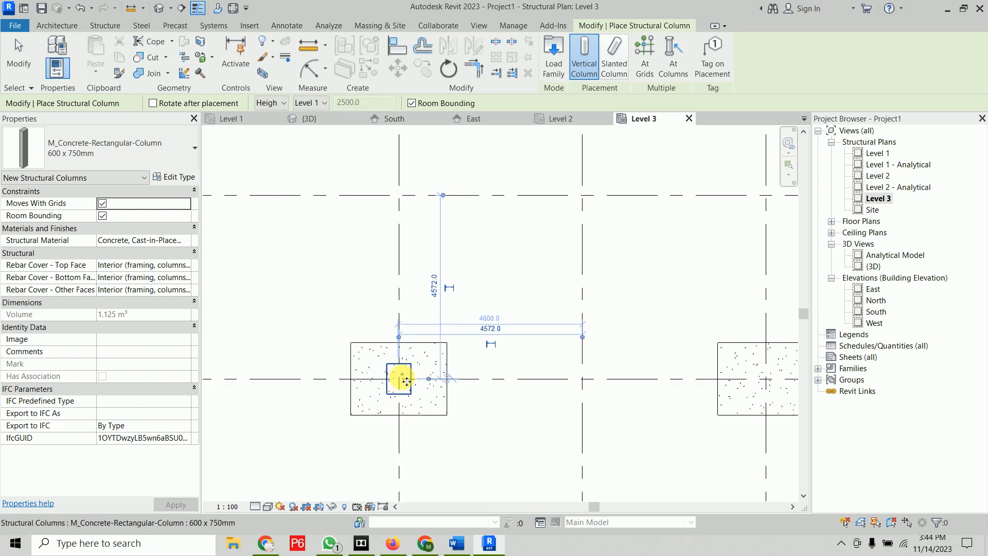
pyautogui.scroll(-2, 478, 341)
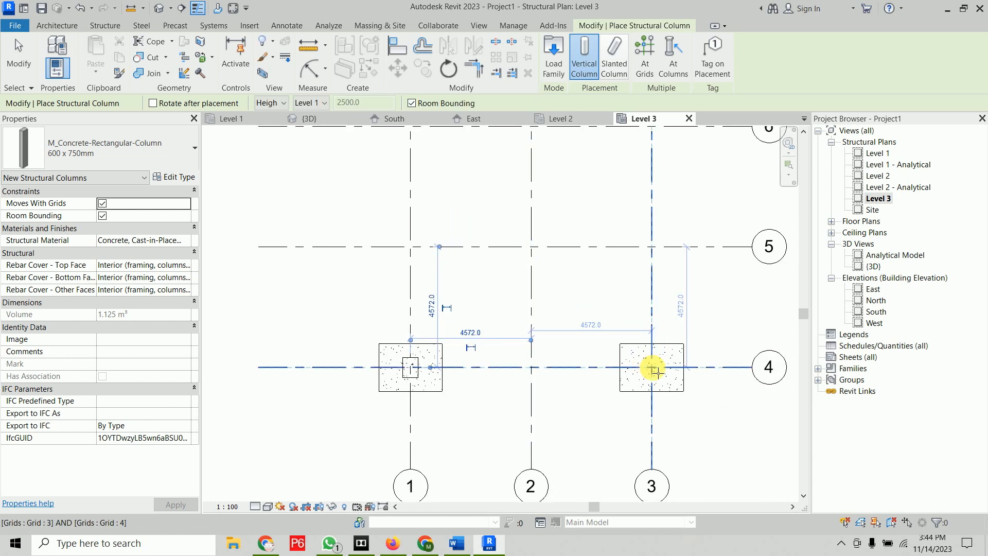
pyautogui.click(652, 367)
pyautogui.press('Escape')
pyautogui.press('Escape')
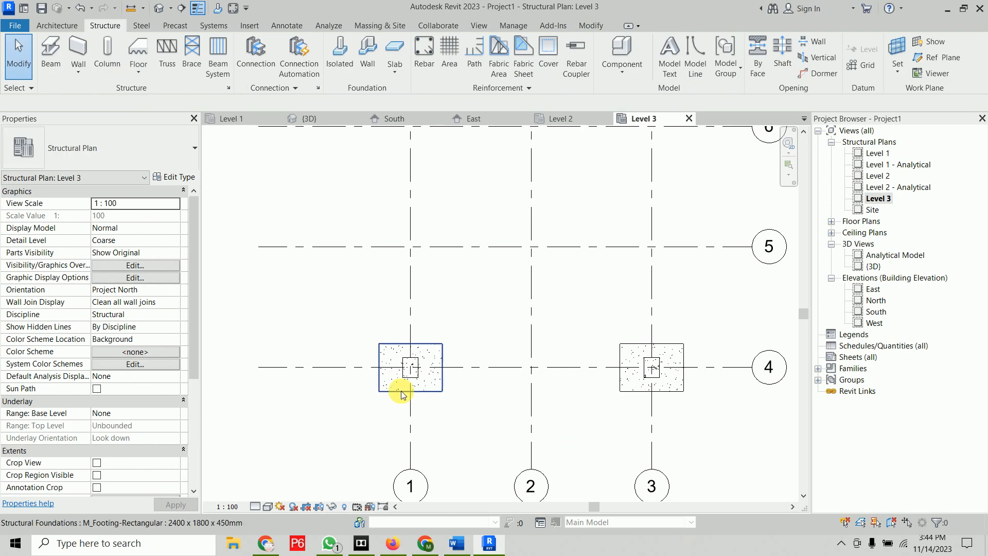
# Step: Select both concrete columns and duplicate their type under the name DFER
pyautogui.click(412, 380)
pyautogui.keyDown('ctrl'); pyautogui.click(653, 370); pyautogui.keyUp('ctrl')
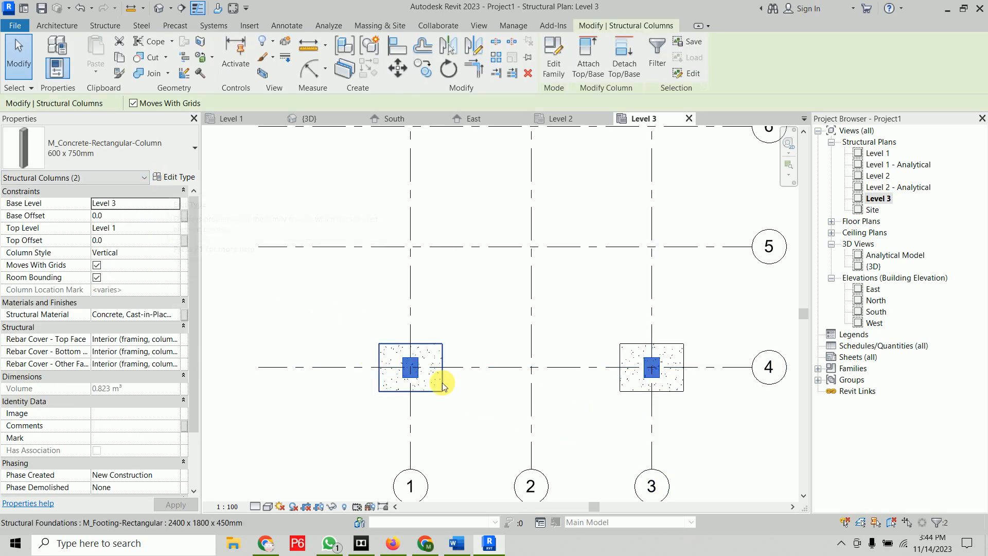
pyautogui.click(178, 177)
pyautogui.click(941, 131)
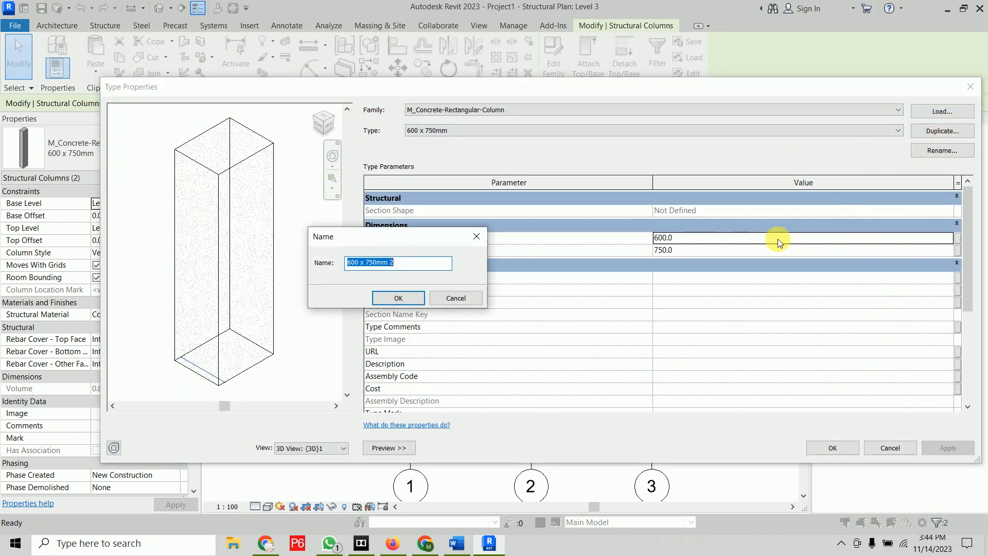
pyautogui.write('DFER')
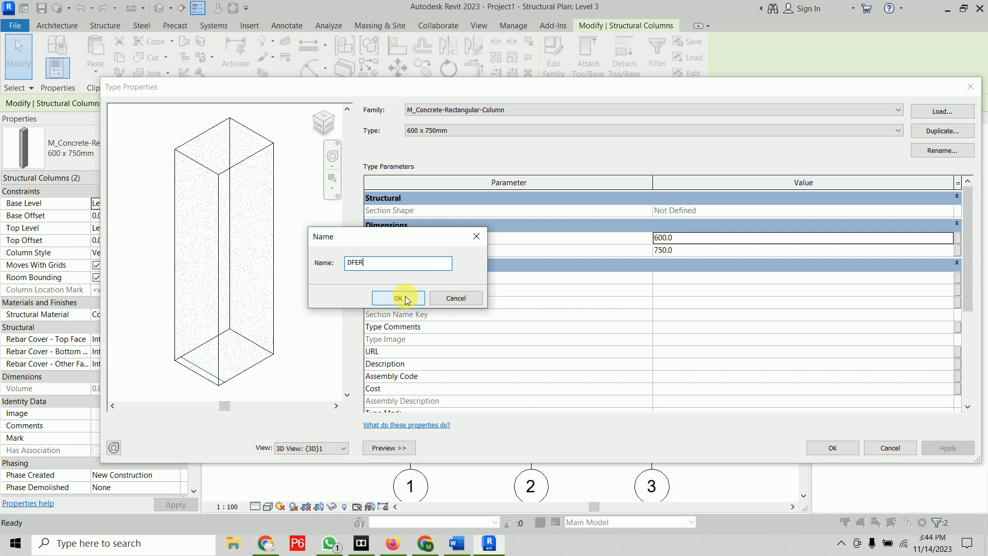
pyautogui.click(405, 298)
# Step: Set the DFER column type's dimensions to b 900 and h 1200, and apply it to both concrete columns
pyautogui.click(769, 241)
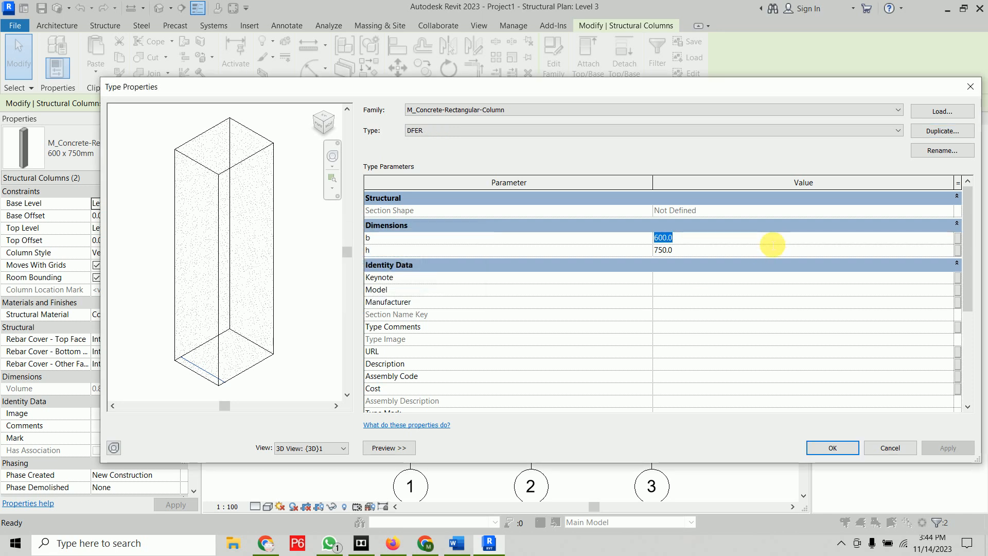
pyautogui.write('900')
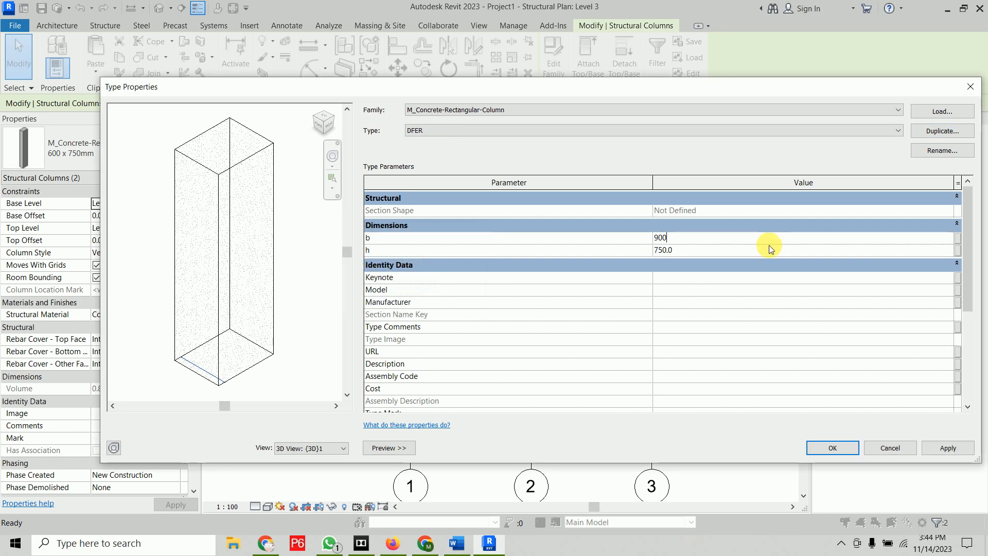
pyautogui.click(769, 250)
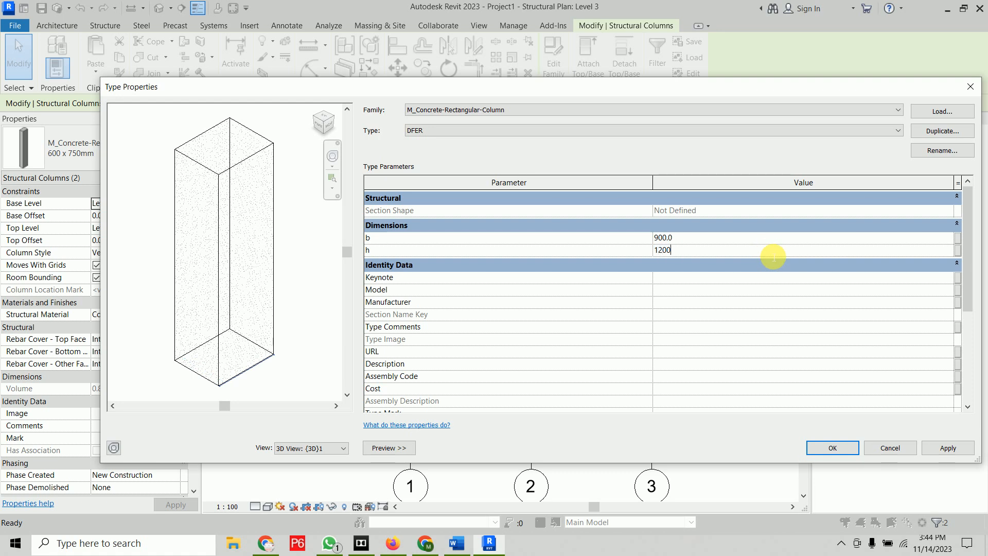
pyautogui.click(838, 444)
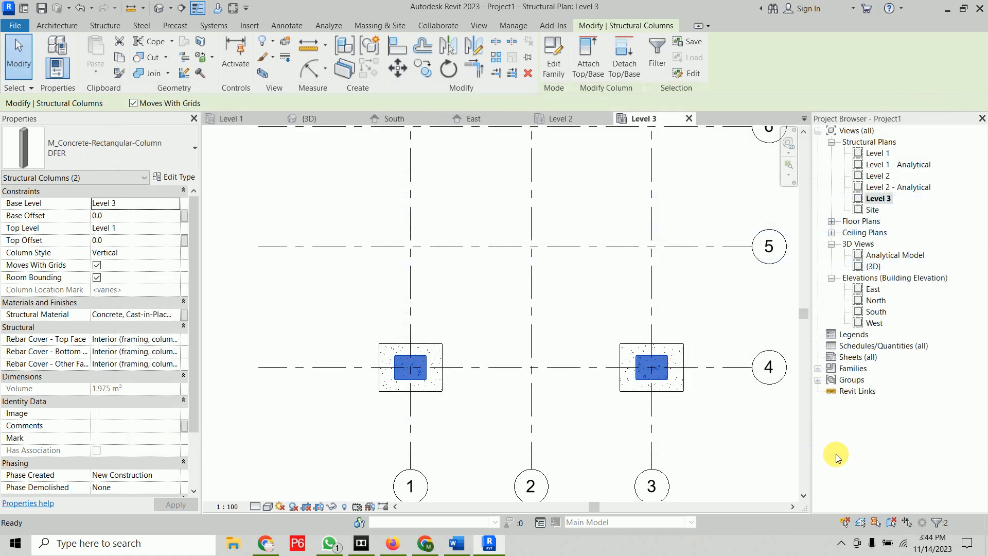
pyautogui.click(719, 442)
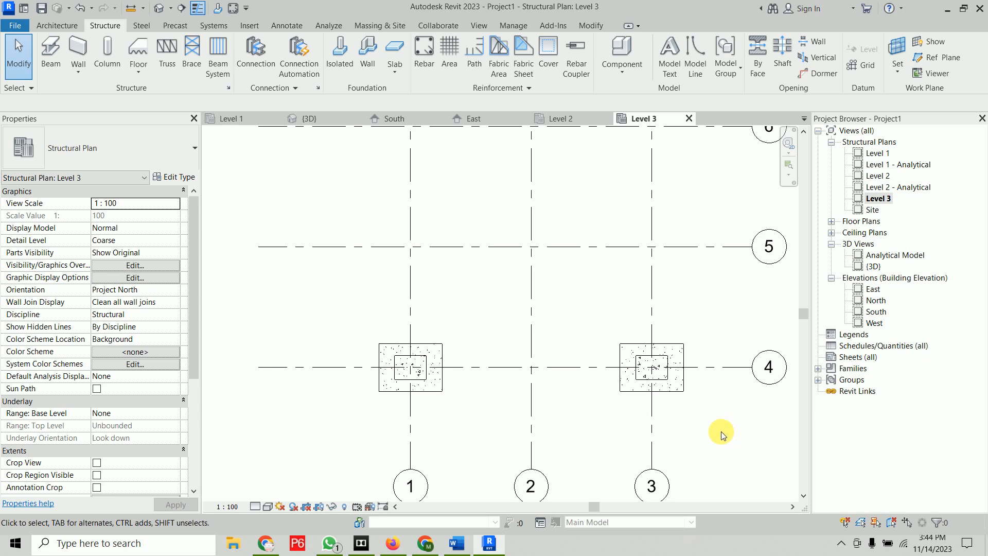
# Step: Examine the footings, concrete pedestals, column bases and beam ends in the 3D view, and check the Level 2 plan
pyautogui.click(310, 118)
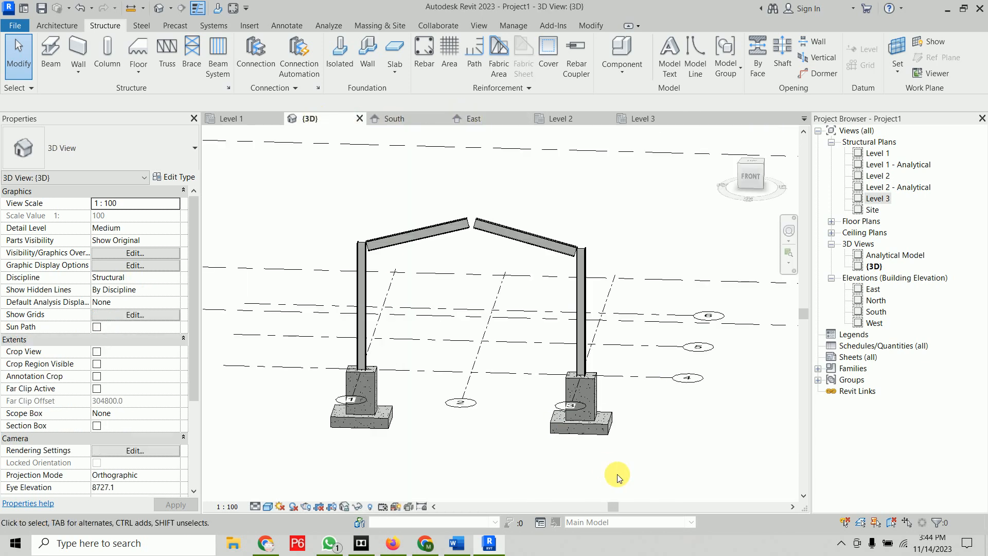
pyautogui.keyDown('shift'); pyautogui.moveTo(461, 443); pyautogui.dragTo(548, 459, button='middle'); pyautogui.keyUp('shift')
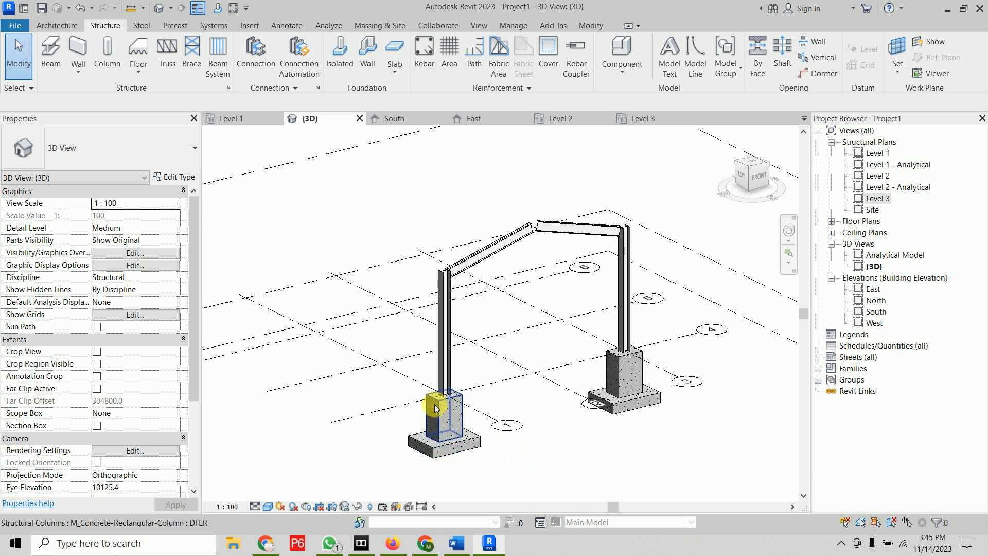
pyautogui.scroll(5, 443, 399)
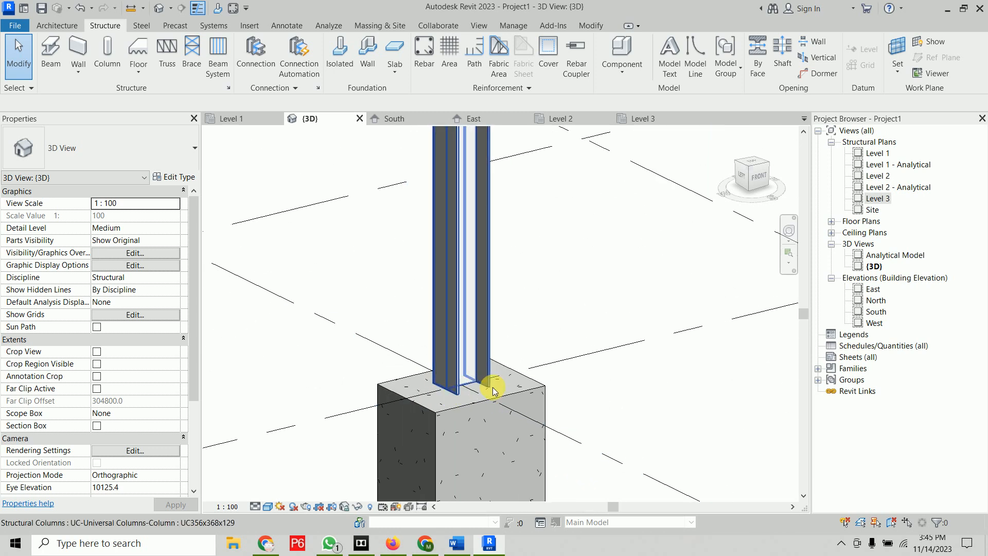
pyautogui.scroll(-5, 473, 434)
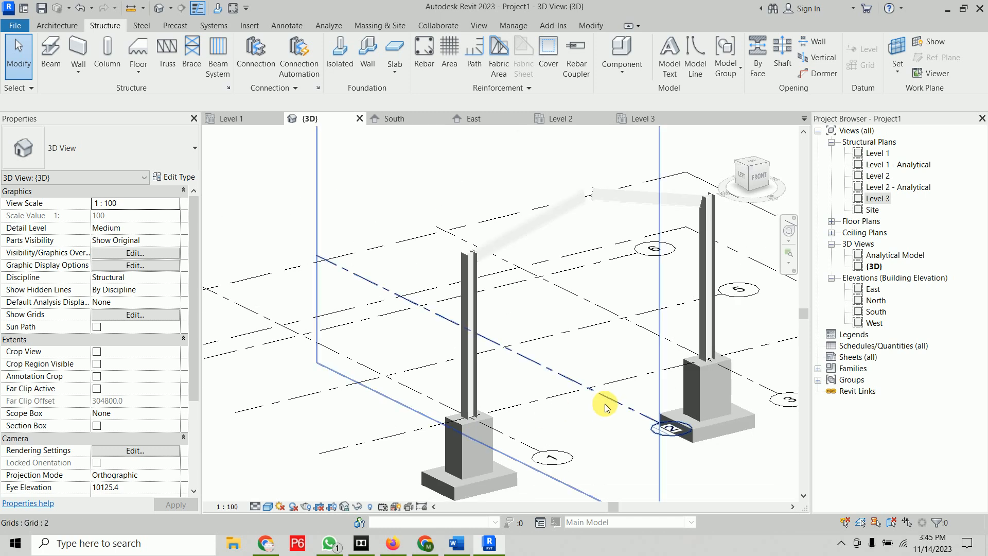
pyautogui.scroll(5, 592, 257)
pyautogui.scroll(2, 582, 261)
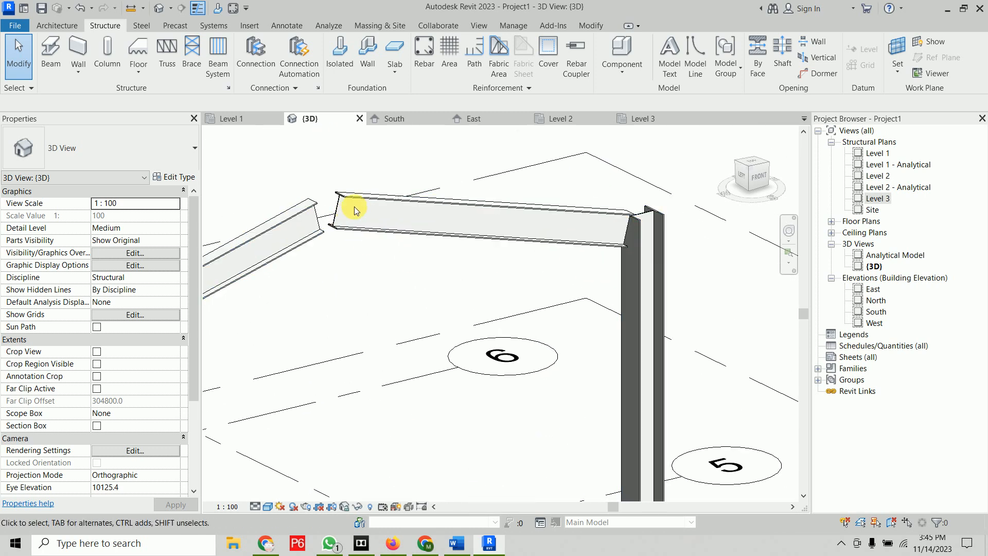
pyautogui.scroll(-2, 400, 309)
pyautogui.moveTo(399, 309); pyautogui.dragTo(515, 261, button='middle')
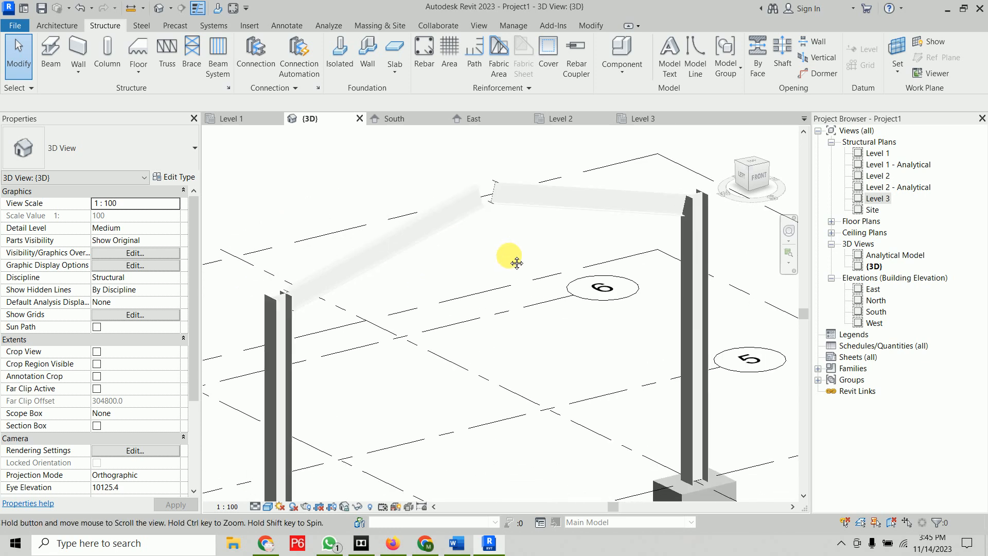
pyautogui.scroll(-2, 491, 303)
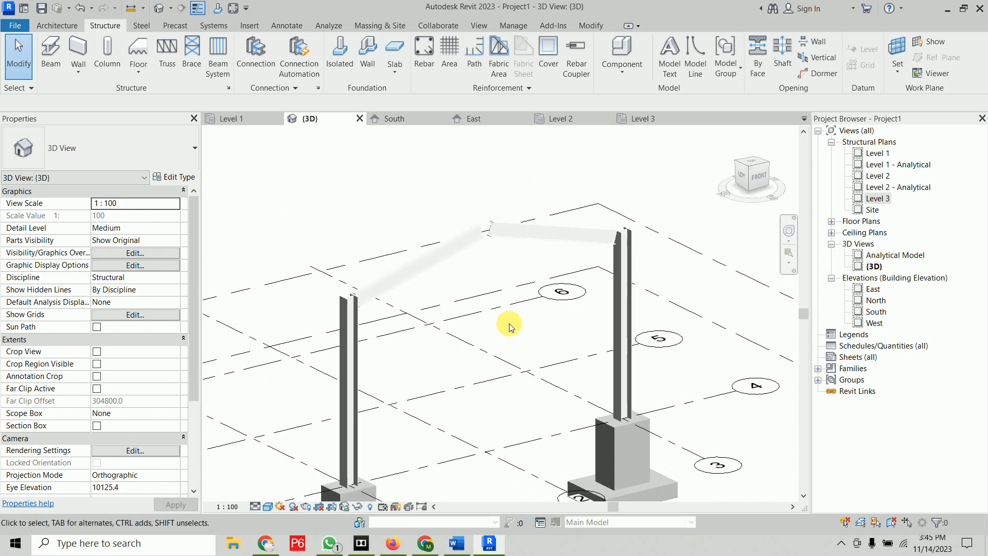
pyautogui.moveTo(509, 334); pyautogui.dragTo(492, 275, button='middle')
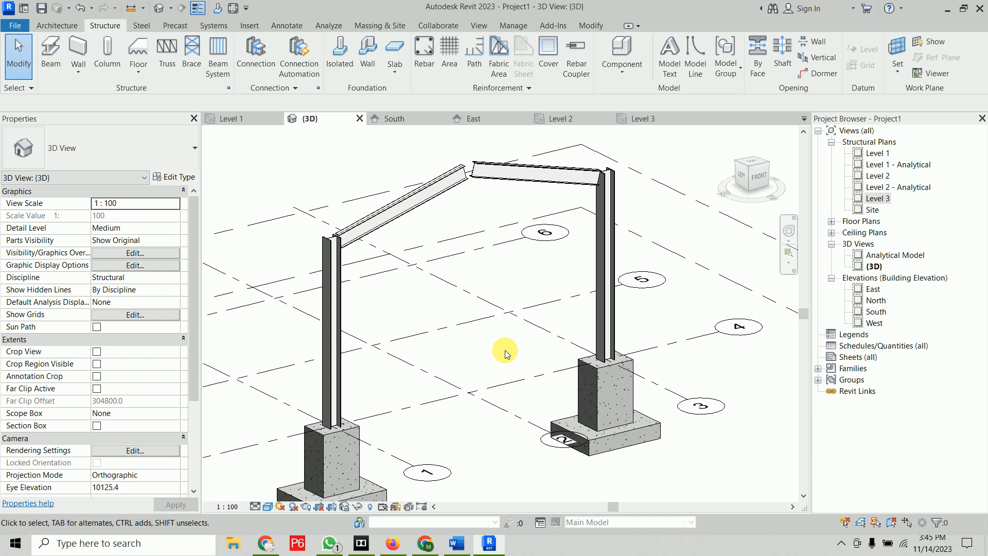
pyautogui.scroll(-3, 504, 354)
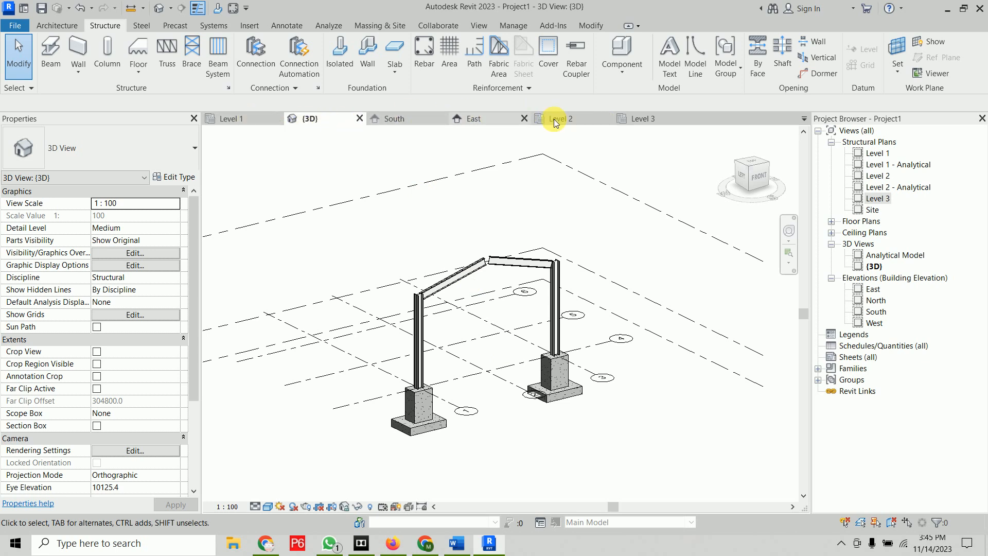
pyautogui.click(569, 119)
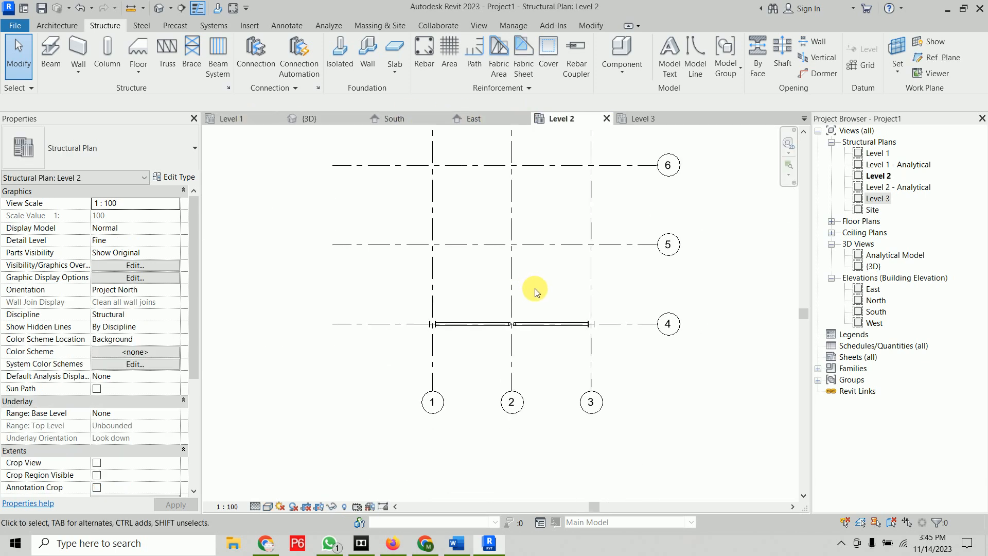
pyautogui.click(330, 119)
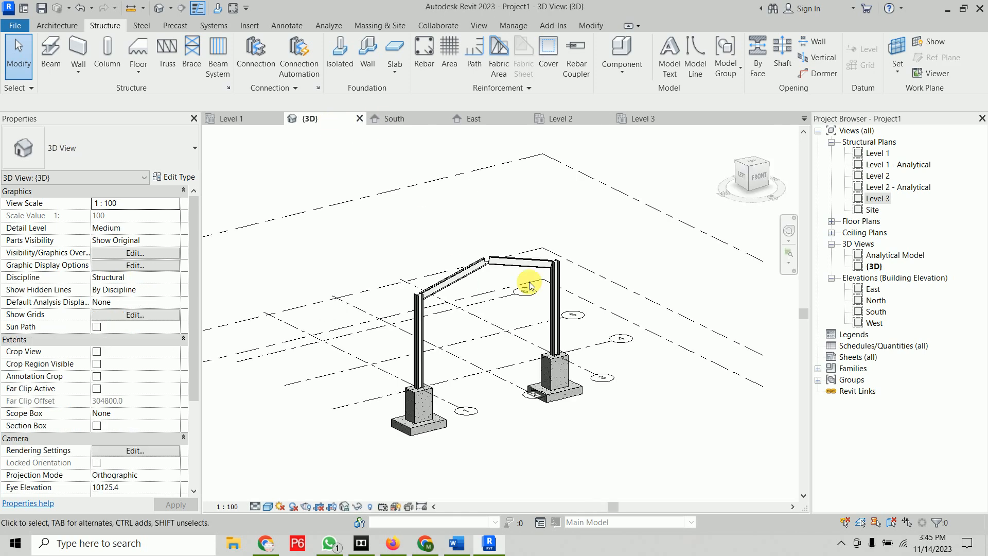
# Step: Check which structural connection types are available and view the Generic Connection type's properties
pyautogui.click(257, 72)
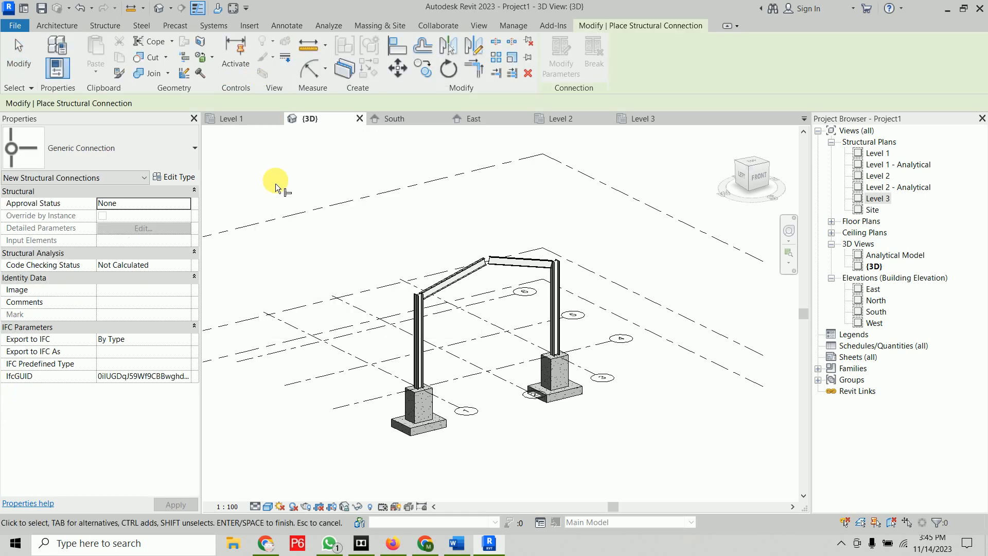
pyautogui.click(165, 152)
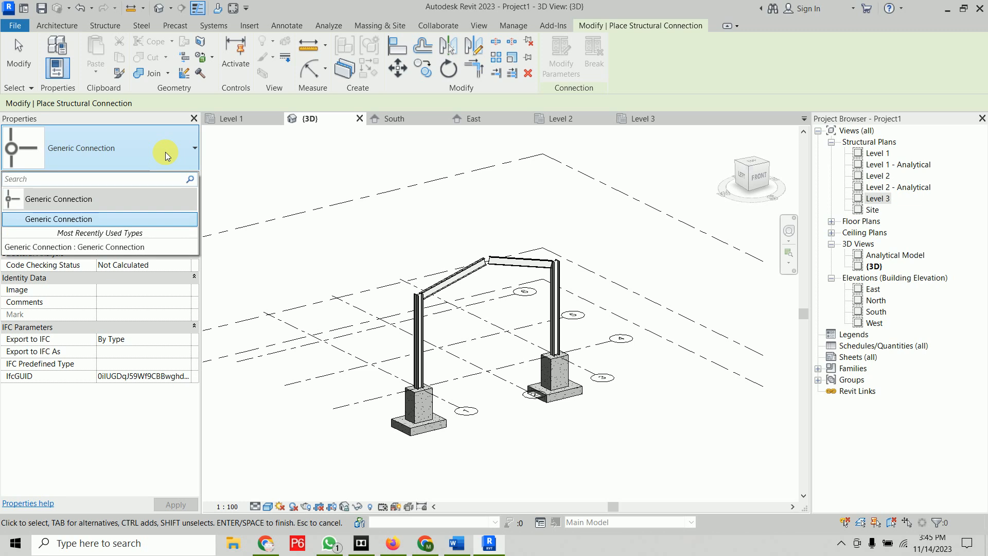
pyautogui.click(165, 153)
pyautogui.click(185, 179)
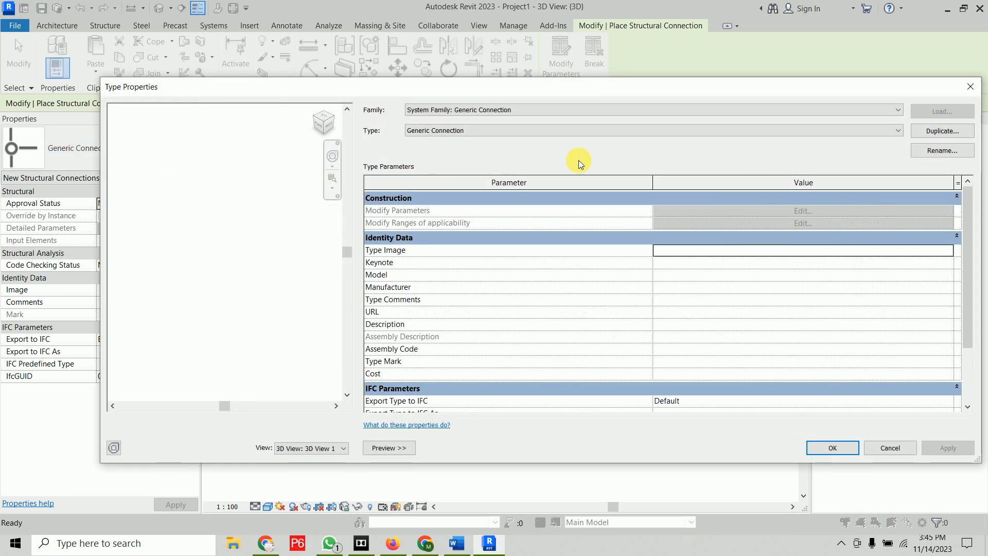
pyautogui.click(563, 131)
pyautogui.click(416, 139)
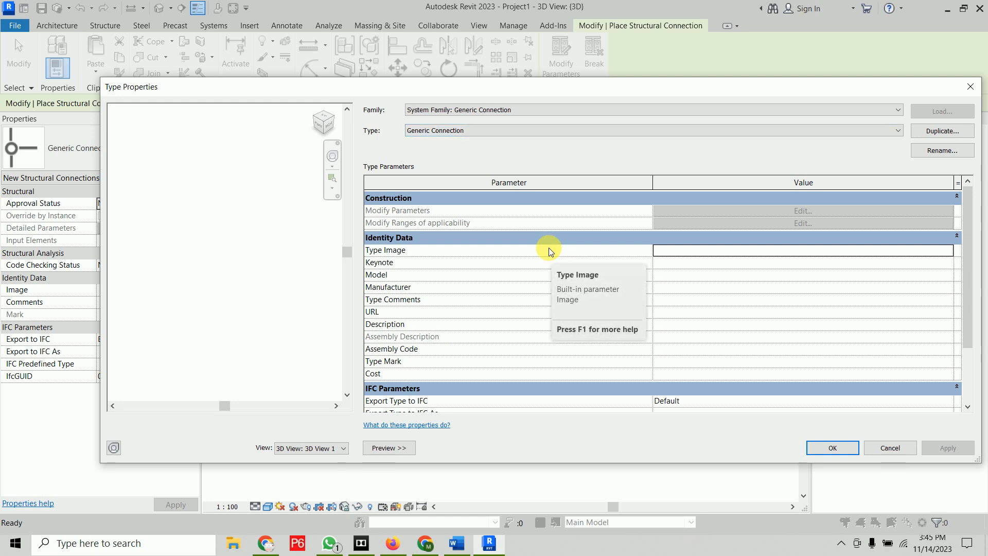
pyautogui.press('Escape')
pyautogui.press('Escape')
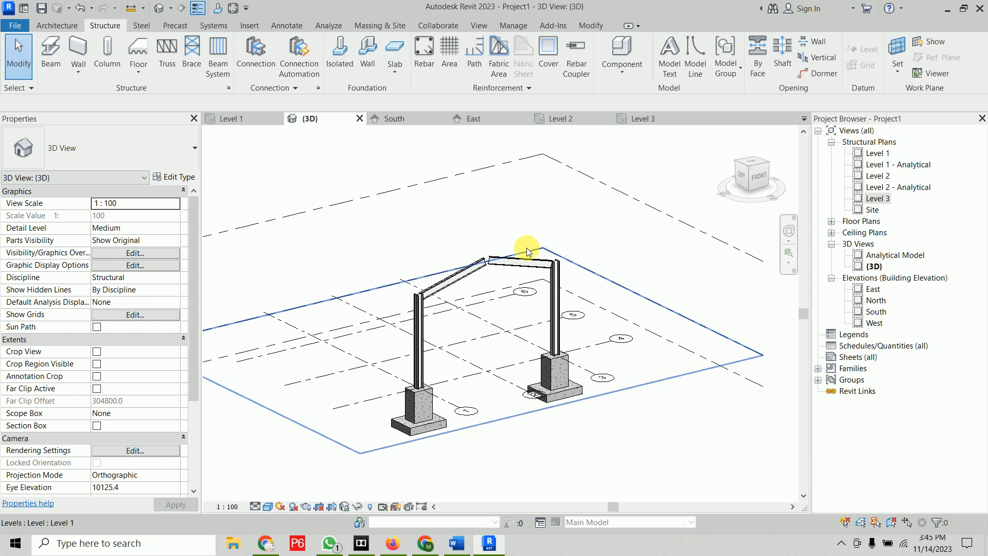
# Step: Load the Apex haunch, Base plate and Knee of frame bolted, with haunch connections into the project, dismissing the save reminder
pyautogui.click(319, 90)
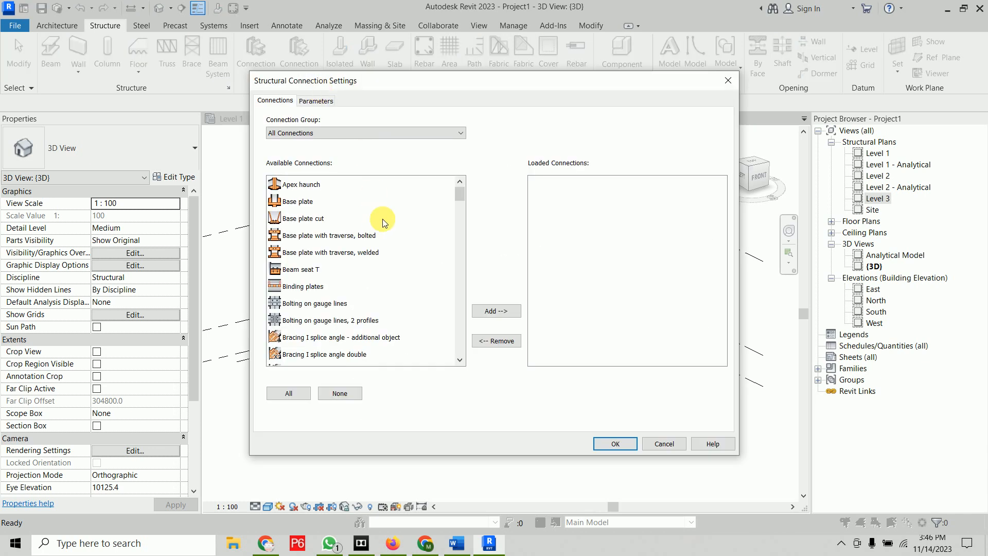
pyautogui.click(311, 202)
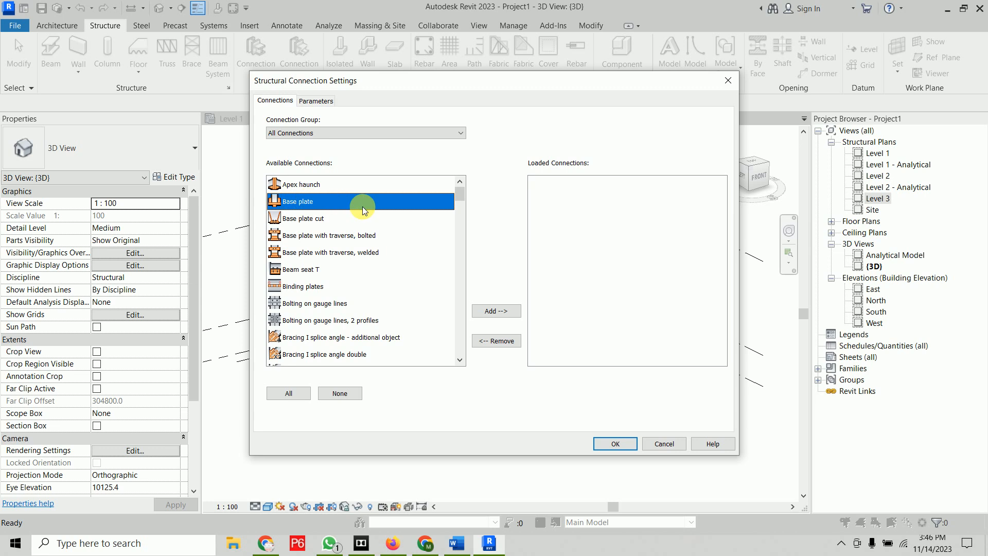
pyautogui.keyDown('ctrl'); pyautogui.click(356, 184); pyautogui.keyUp('ctrl')
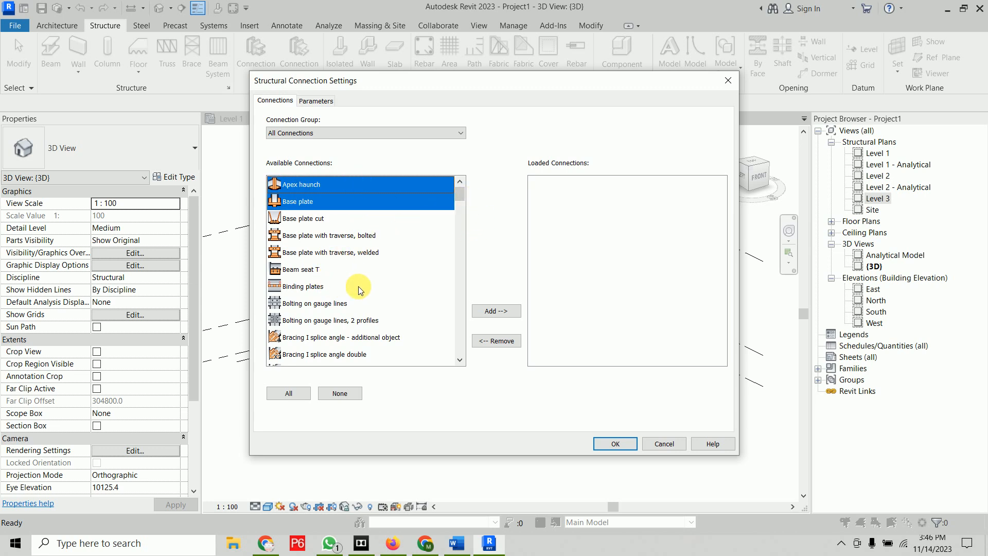
pyautogui.scroll(-5, 358, 289)
pyautogui.scroll(-4, 359, 286)
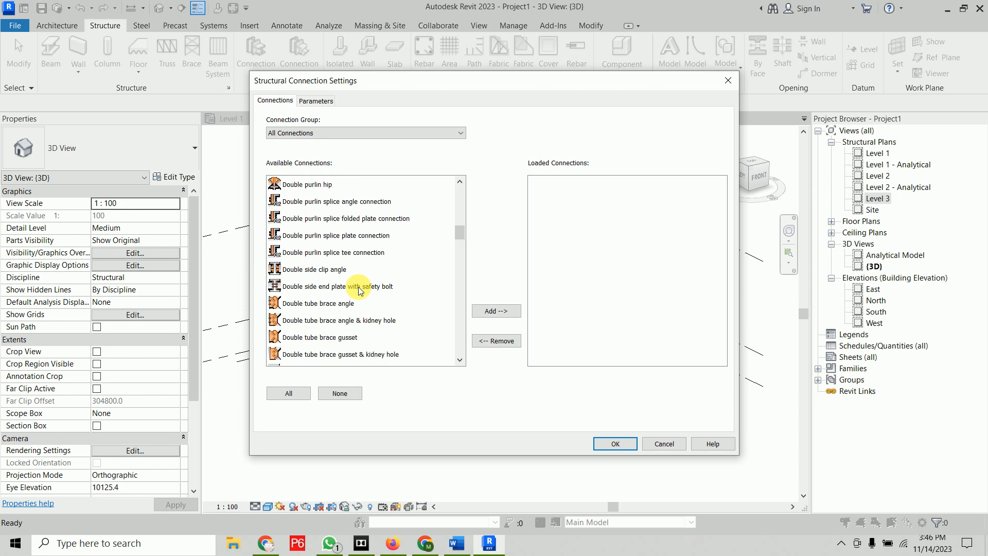
pyautogui.scroll(-5, 359, 287)
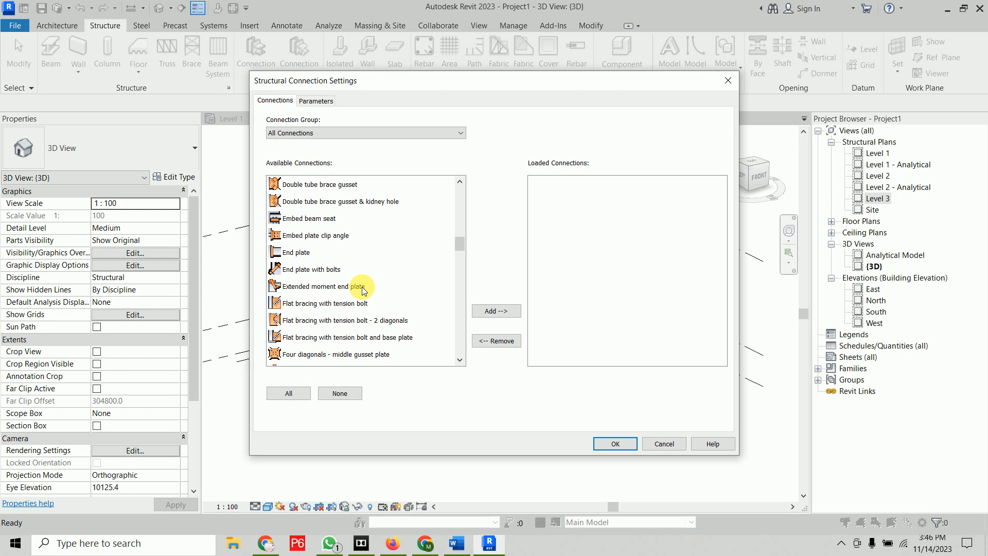
pyautogui.scroll(-3, 364, 290)
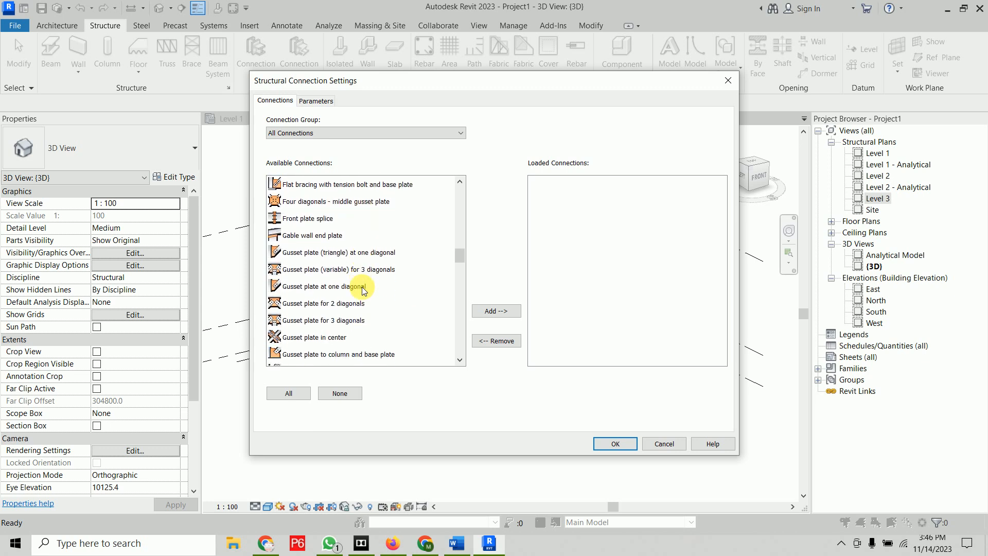
pyautogui.scroll(-3, 364, 290)
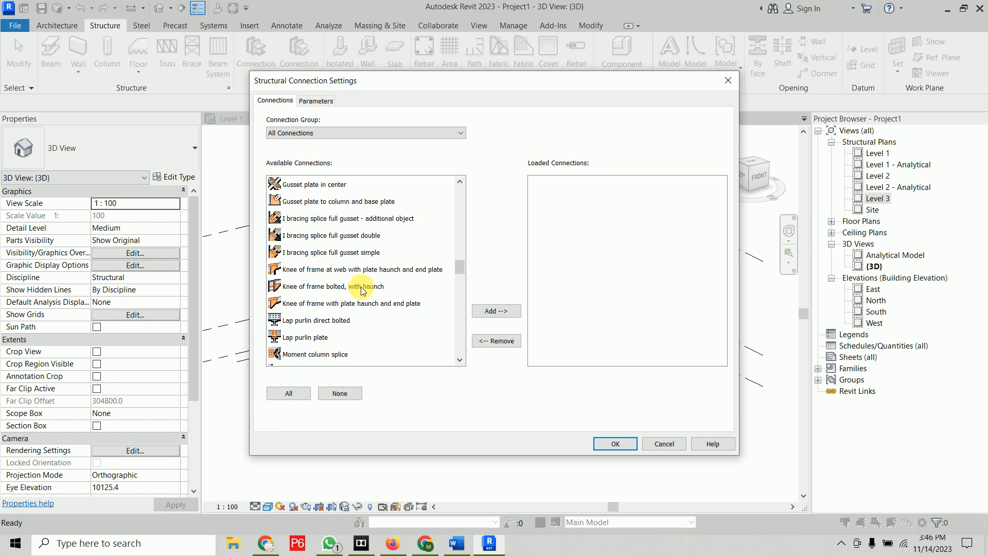
pyautogui.click(363, 289)
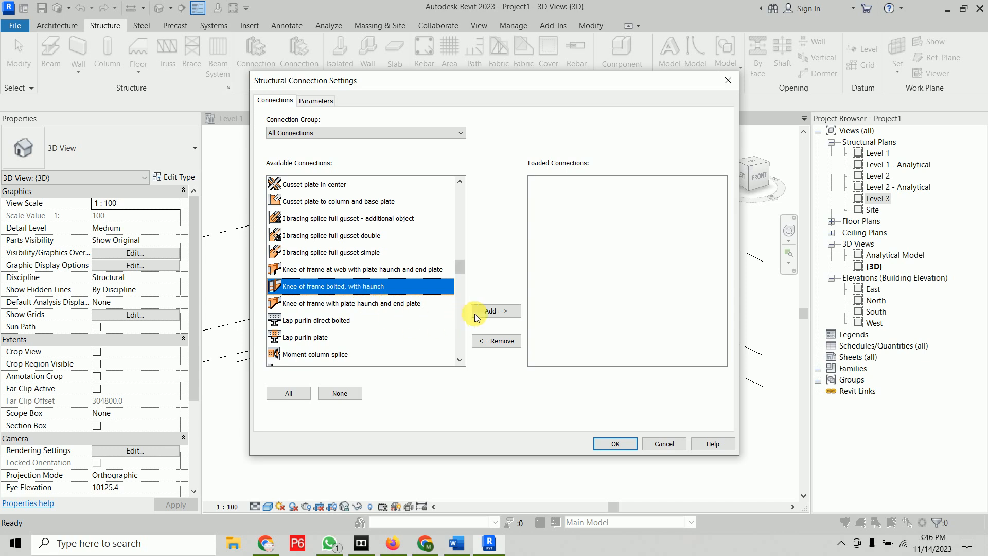
pyautogui.click(495, 312)
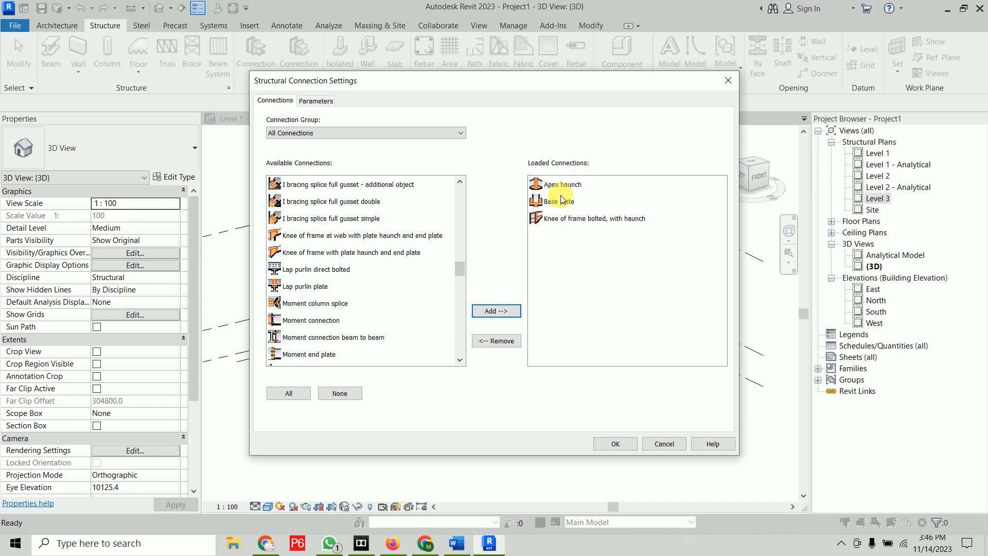
pyautogui.click(620, 444)
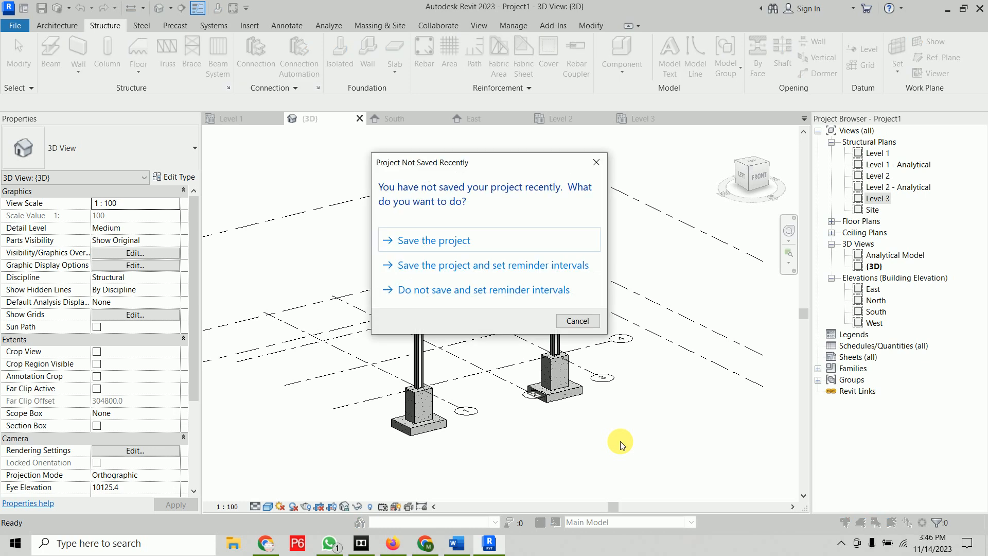
pyautogui.click(587, 323)
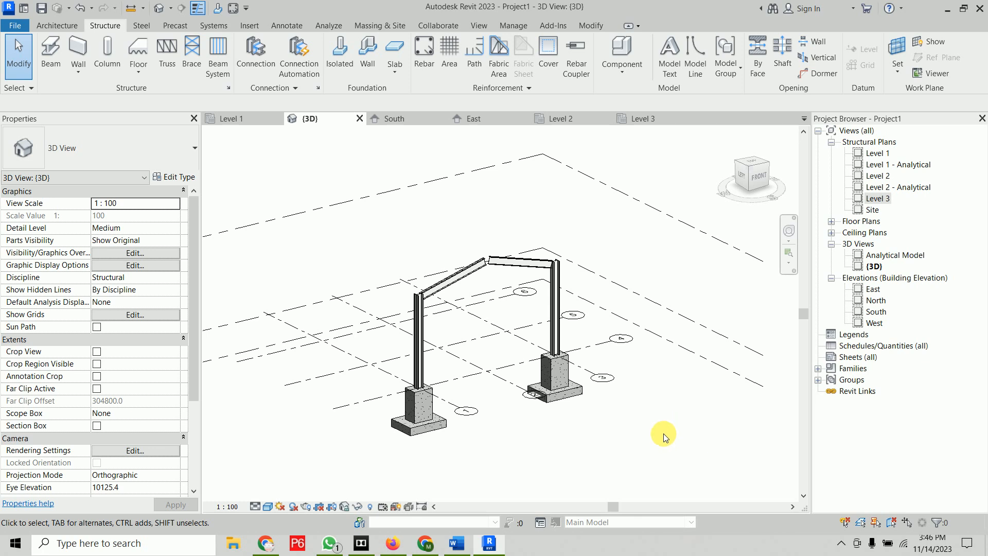
# Step: Select both DFER concrete columns and temporarily hide them in the 3D view
pyautogui.click(414, 409)
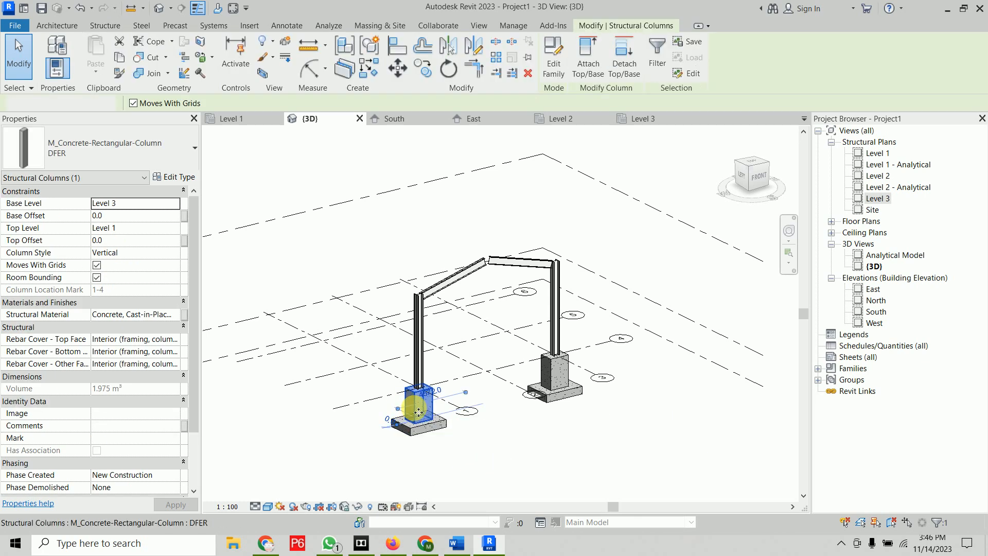
pyautogui.press('s')
pyautogui.press('a')
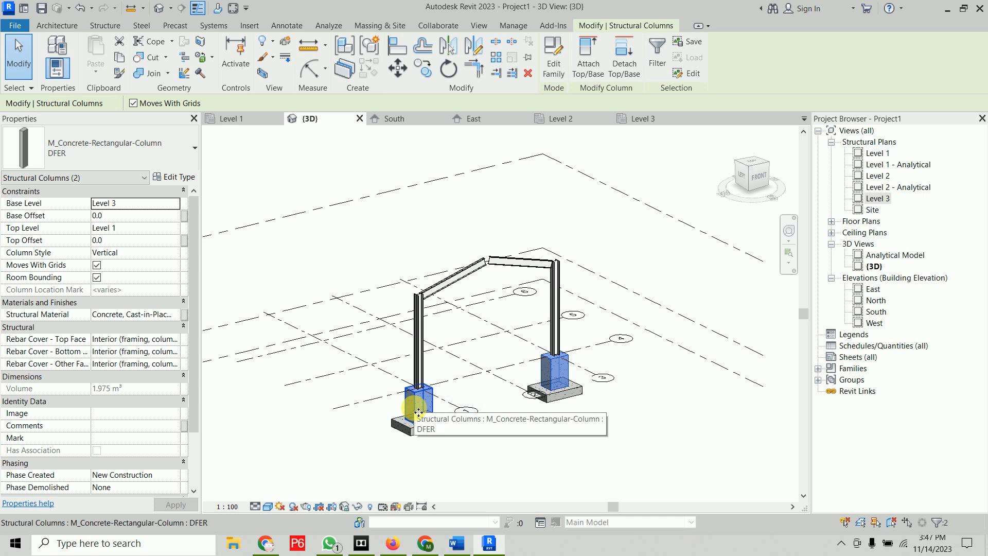
pyautogui.press('h')
pyautogui.press('h')
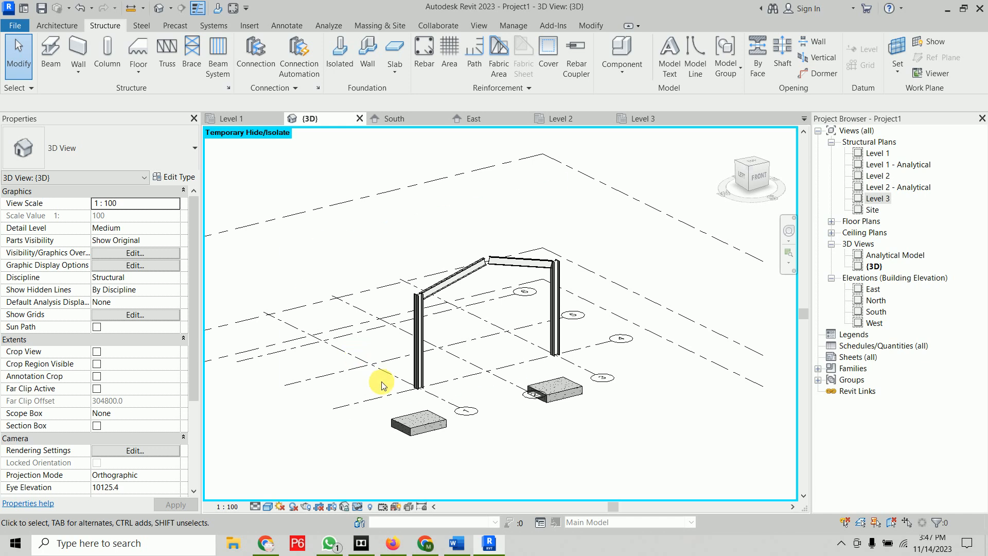
# Step: Try to place a Knee of frame bolted, with haunch connection between the grid 1 steel column and its sloped beam
pyautogui.scroll(5, 435, 397)
pyautogui.scroll(-1, 458, 348)
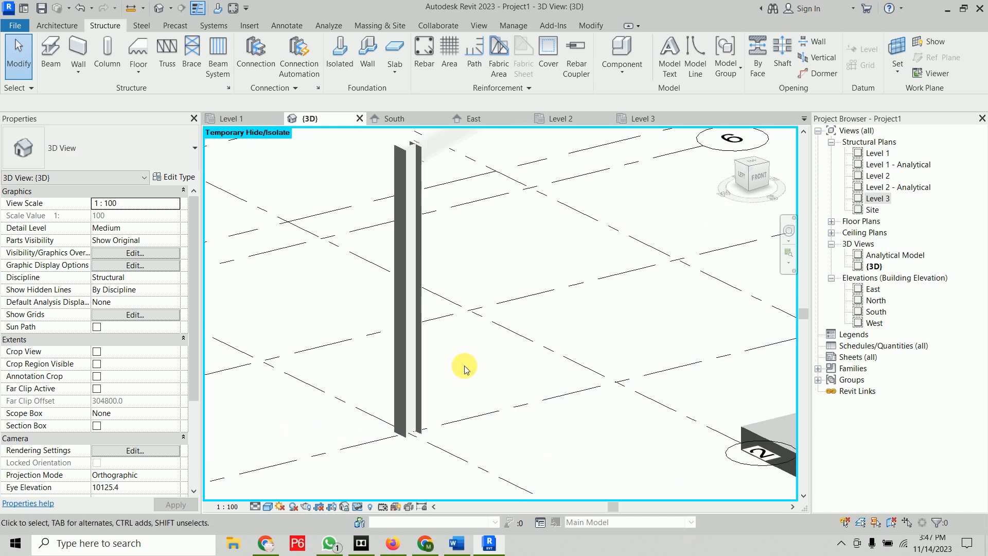
pyautogui.click(414, 355)
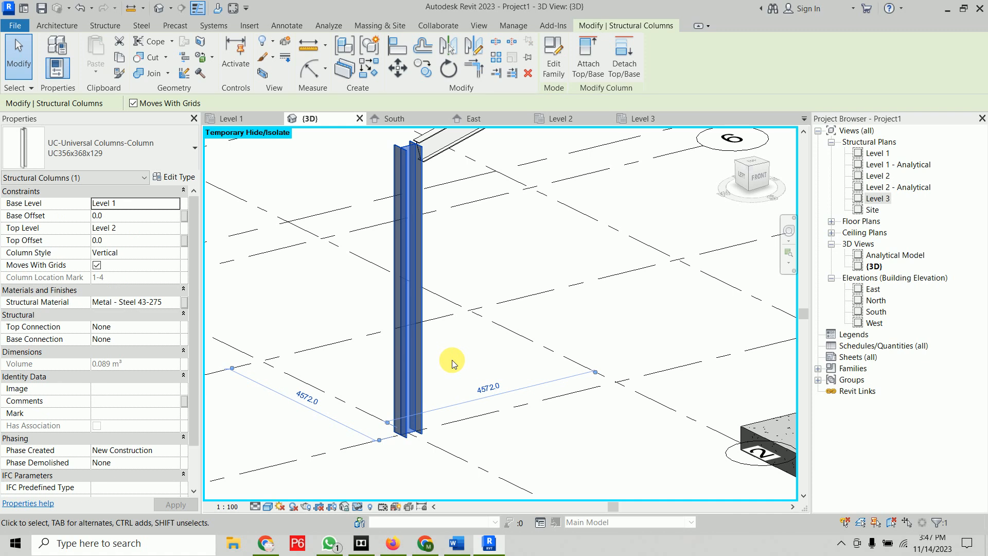
pyautogui.scroll(3, 463, 360)
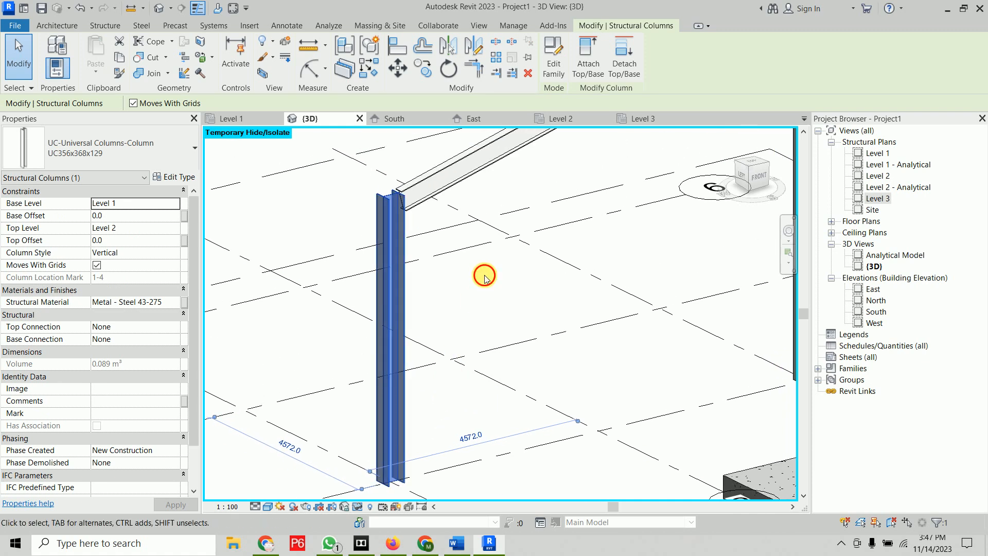
pyautogui.press('Escape')
pyautogui.click(255, 58)
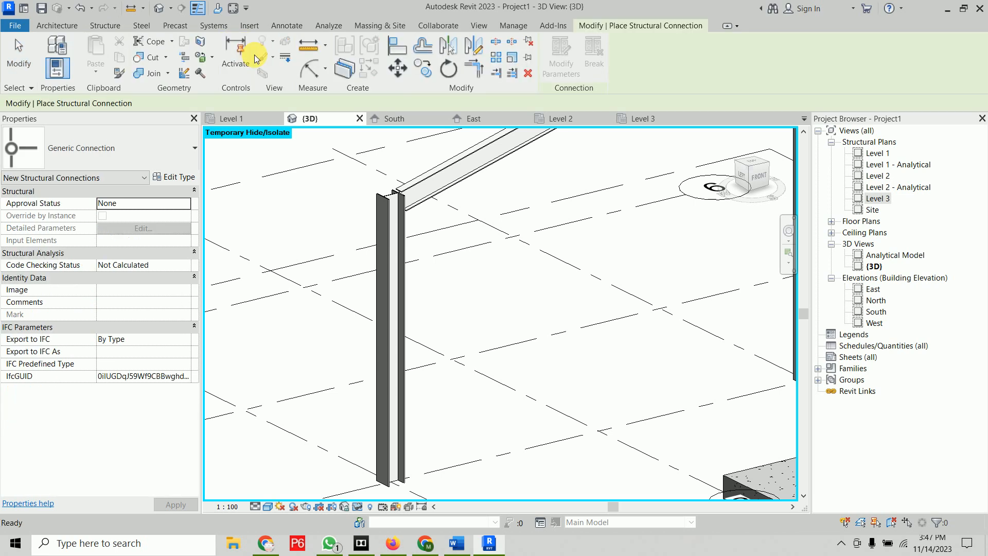
pyautogui.click(452, 172)
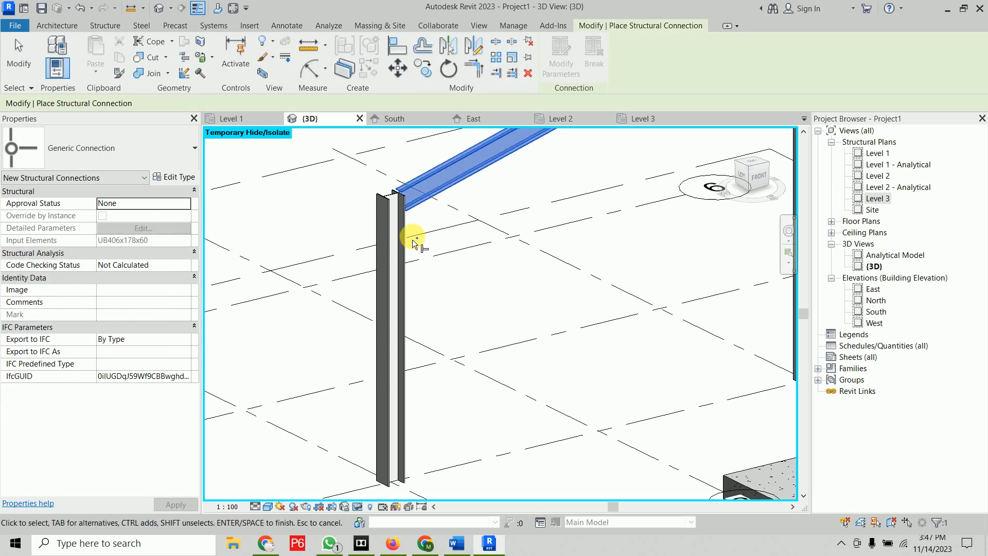
pyautogui.click(400, 227)
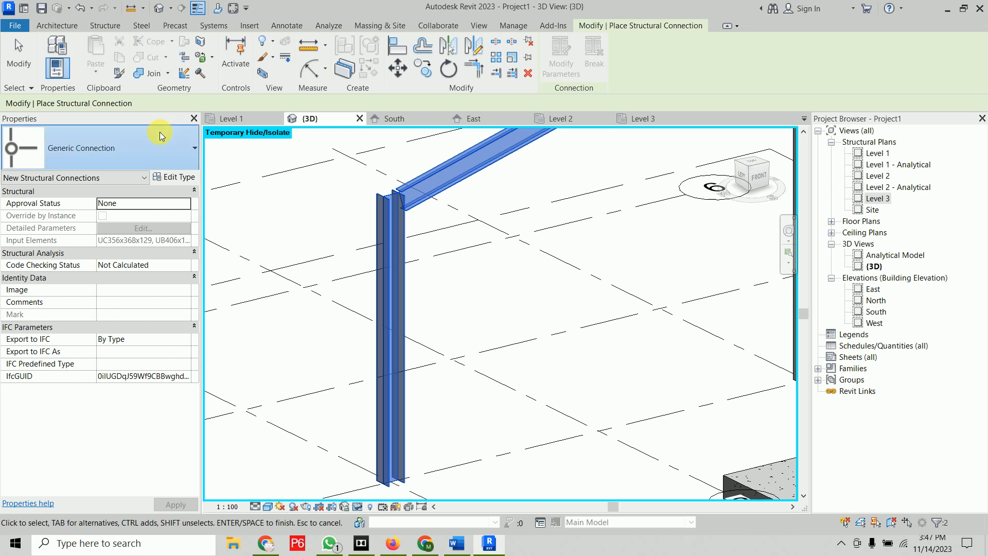
pyautogui.click(161, 148)
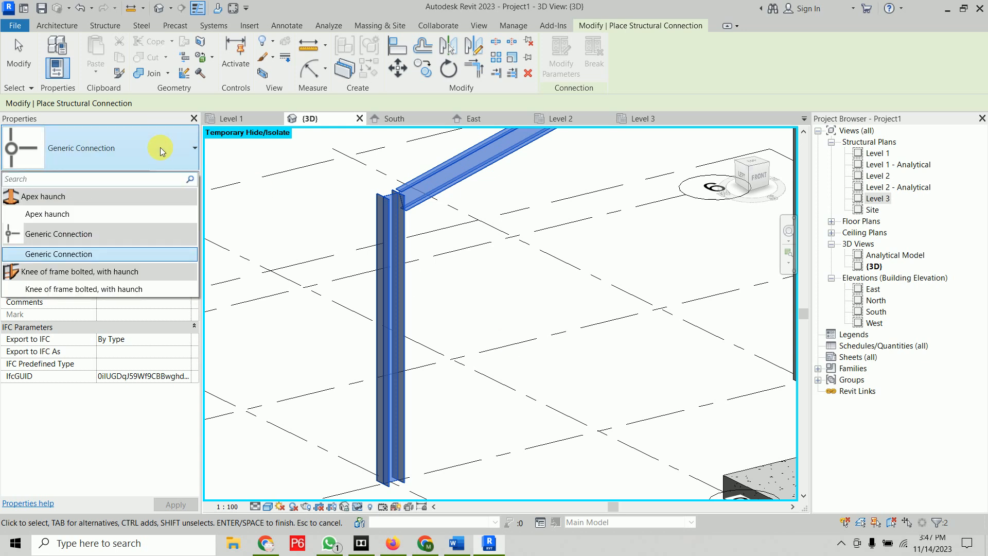
pyautogui.click(111, 289)
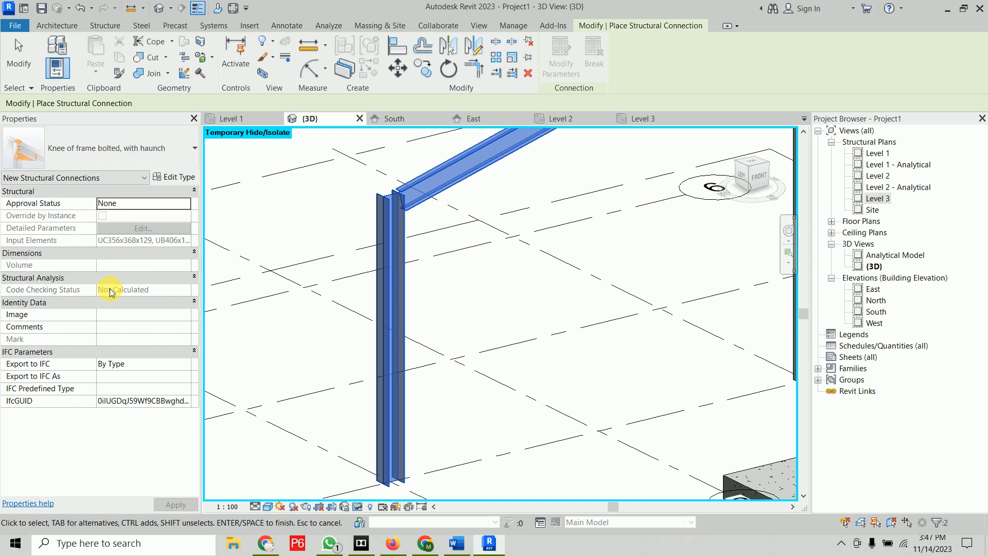
pyautogui.rightClick(468, 310)
pyautogui.click(478, 318)
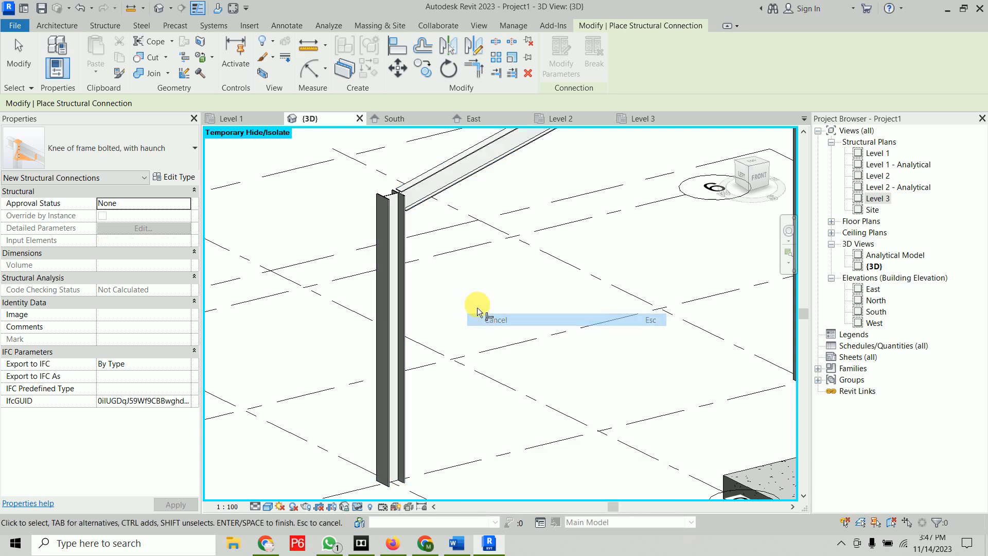
pyautogui.rightClick(462, 274)
pyautogui.click(471, 282)
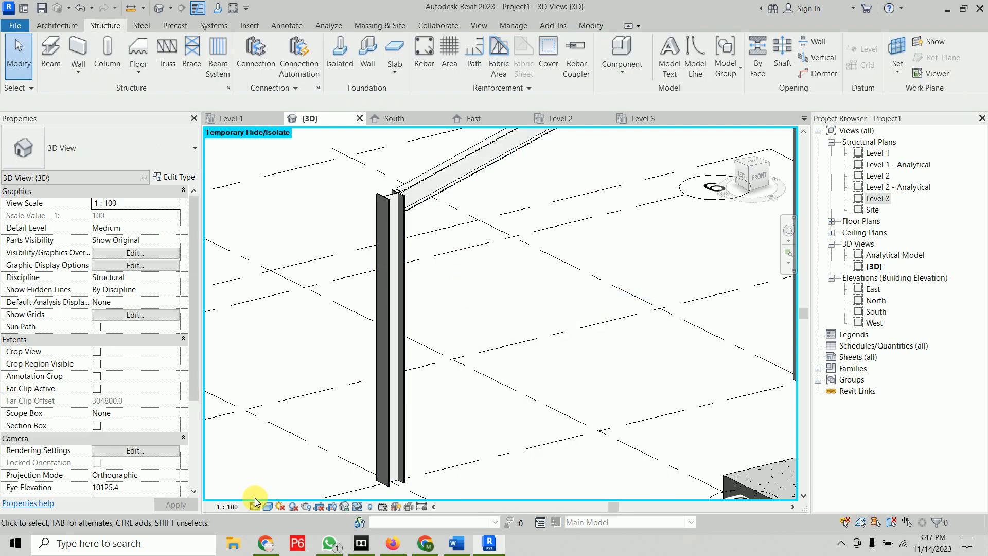
# Step: Set the 3D view's detail level to Fine
pyautogui.click(255, 499)
pyautogui.click(267, 492)
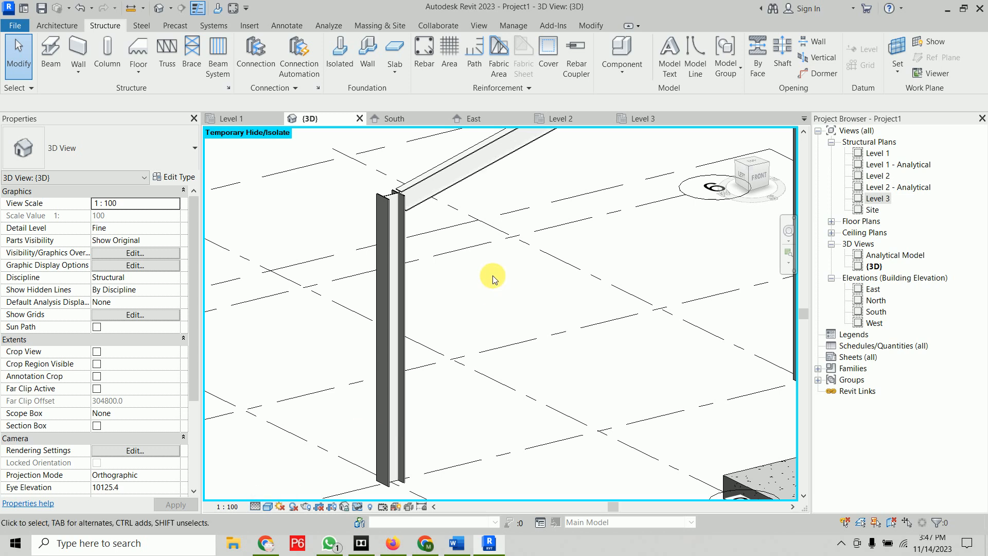
pyautogui.scroll(-5, 441, 360)
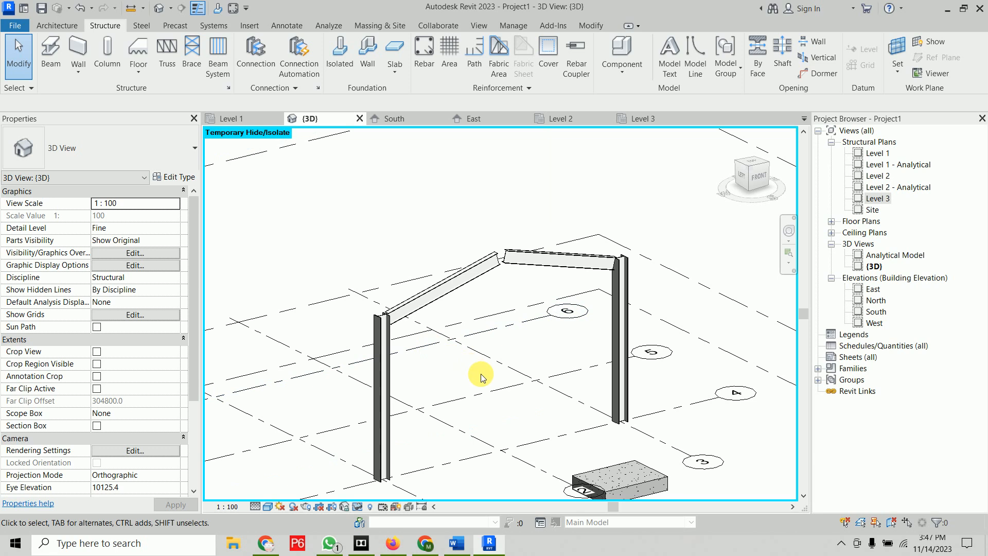
# Step: Start a new Knee of frame bolted, with haunch connection and set its approval status to Approved
pyautogui.keyDown('shift'); pyautogui.moveTo(503, 370); pyautogui.dragTo(310, 335, button='middle'); pyautogui.keyUp('shift')
pyautogui.moveTo(306, 300); pyautogui.dragTo(431, 323, button='middle')
pyautogui.scroll(3, 387, 296)
pyautogui.scroll(-2, 407, 308)
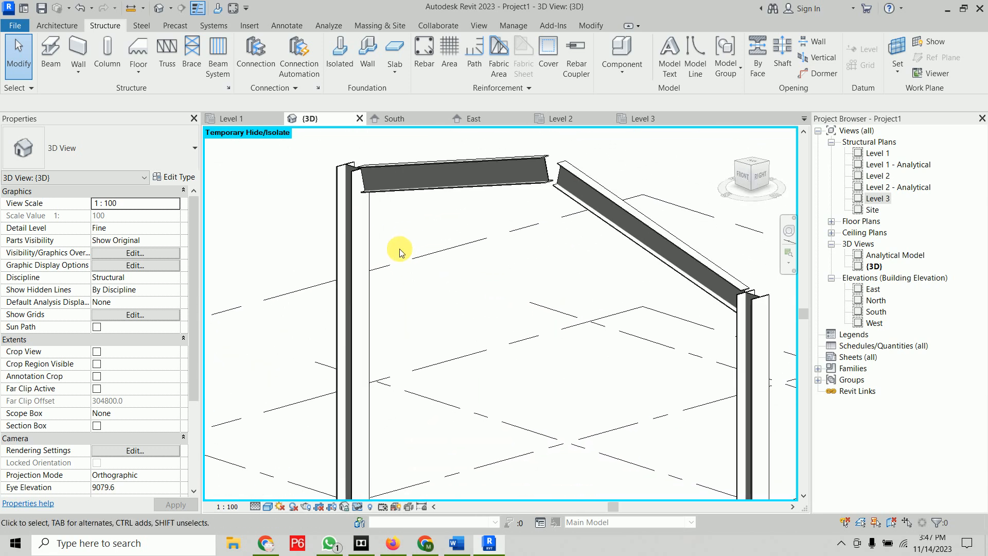
pyautogui.click(256, 56)
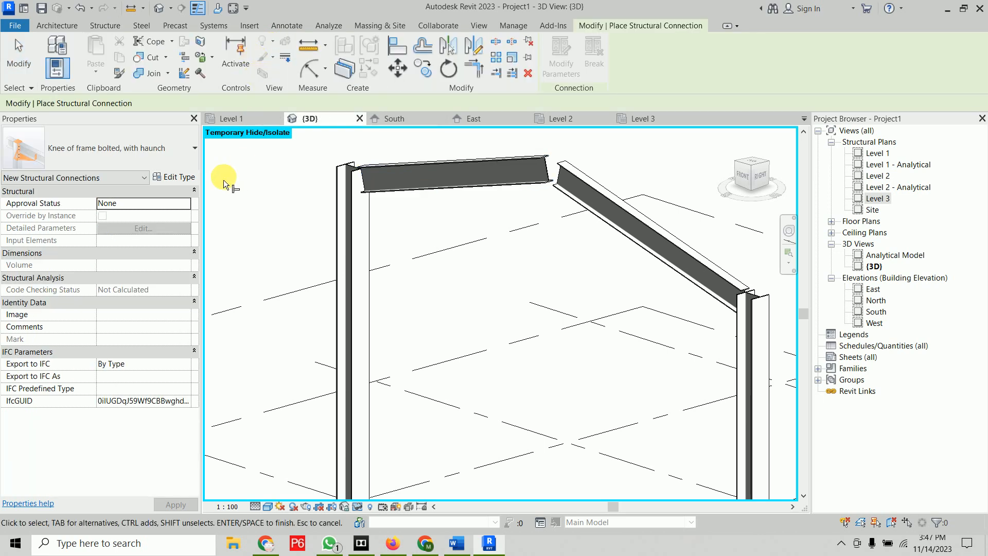
pyautogui.click(186, 207)
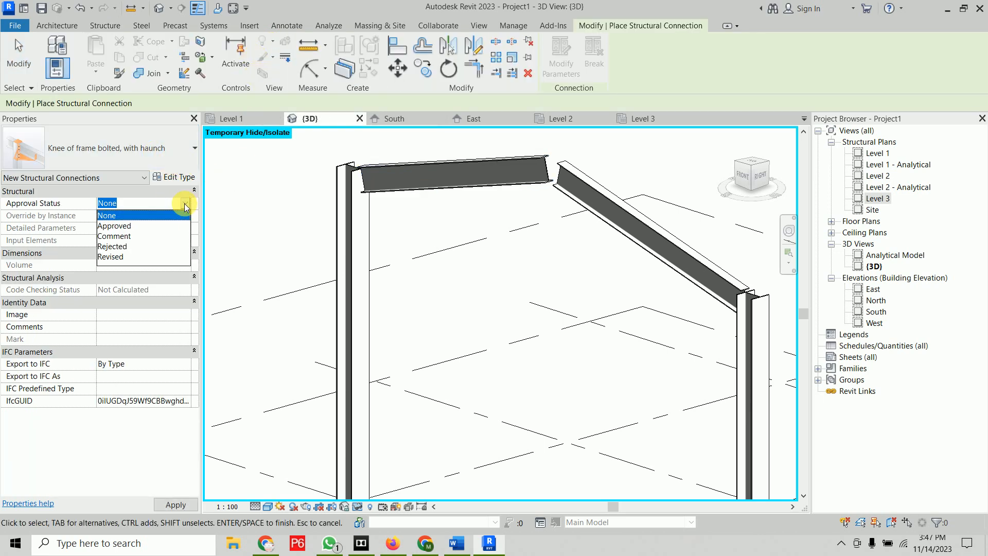
pyautogui.click(154, 225)
pyautogui.click(172, 151)
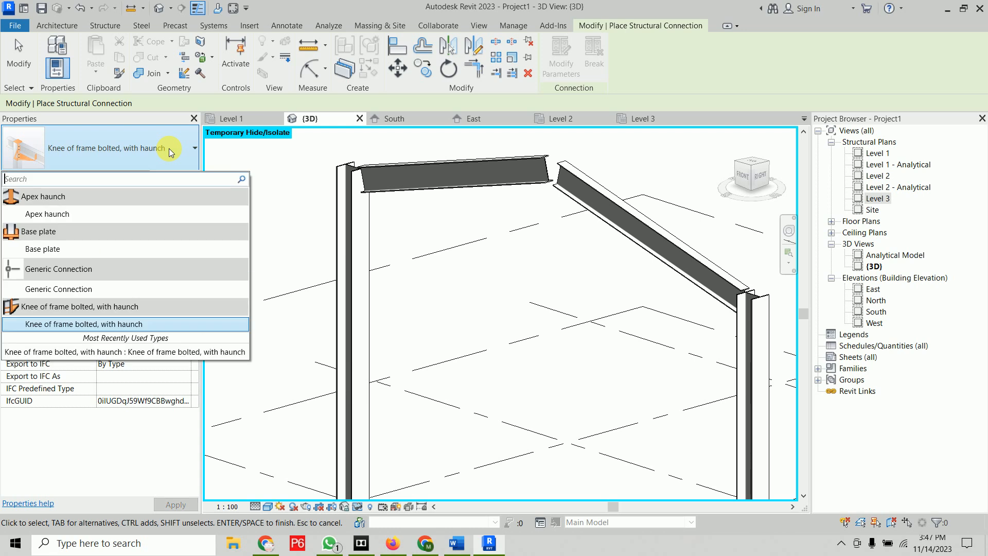
pyautogui.click(172, 150)
# Step: Place the knee connection between the east UC356x368x129 steel column and its sloped UB406x178x60 beam
pyautogui.click(737, 286)
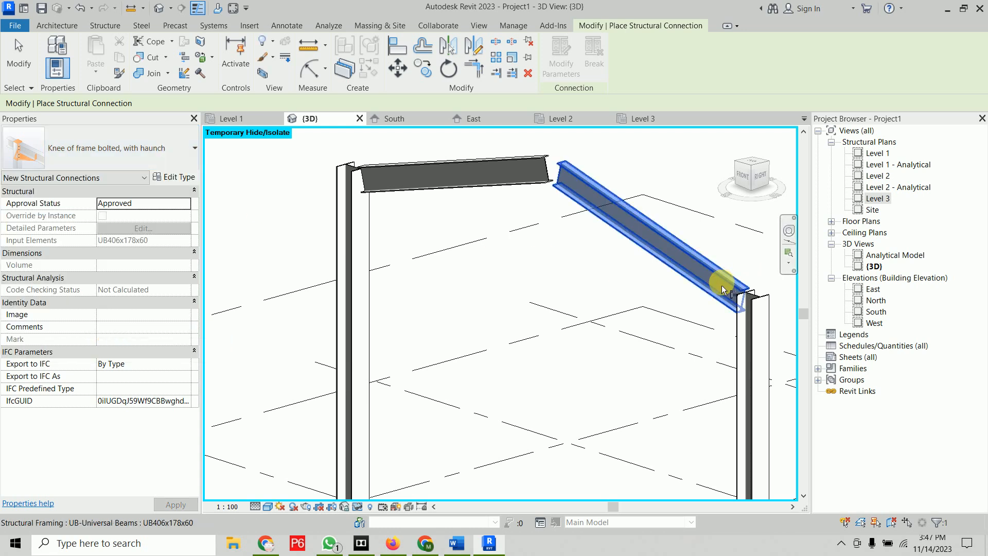
pyautogui.click(750, 304)
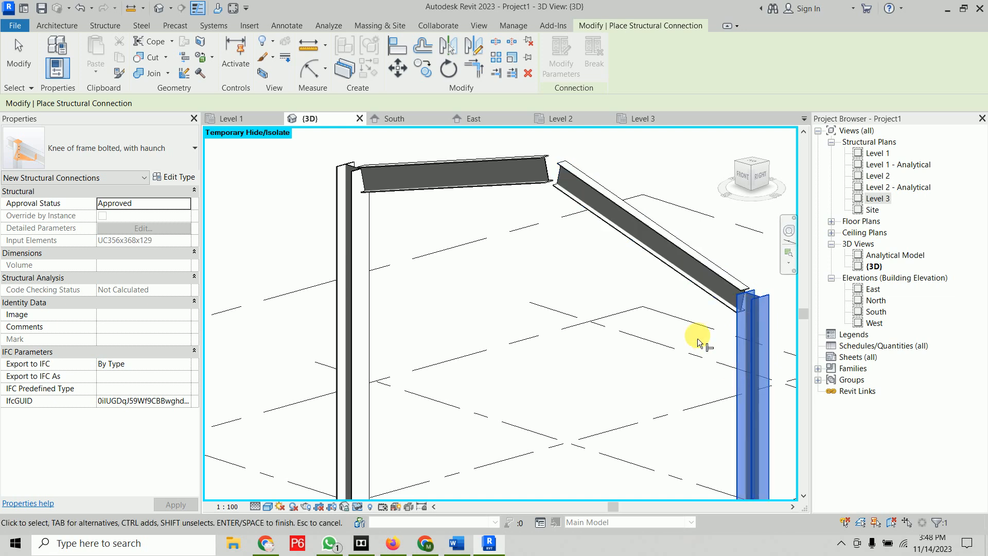
pyautogui.click(706, 273)
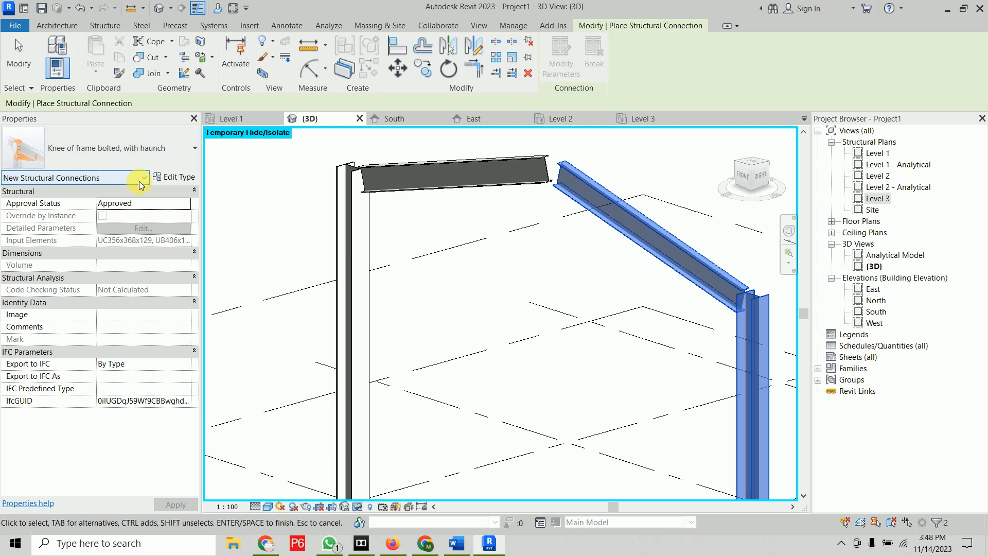
pyautogui.rightClick(273, 248)
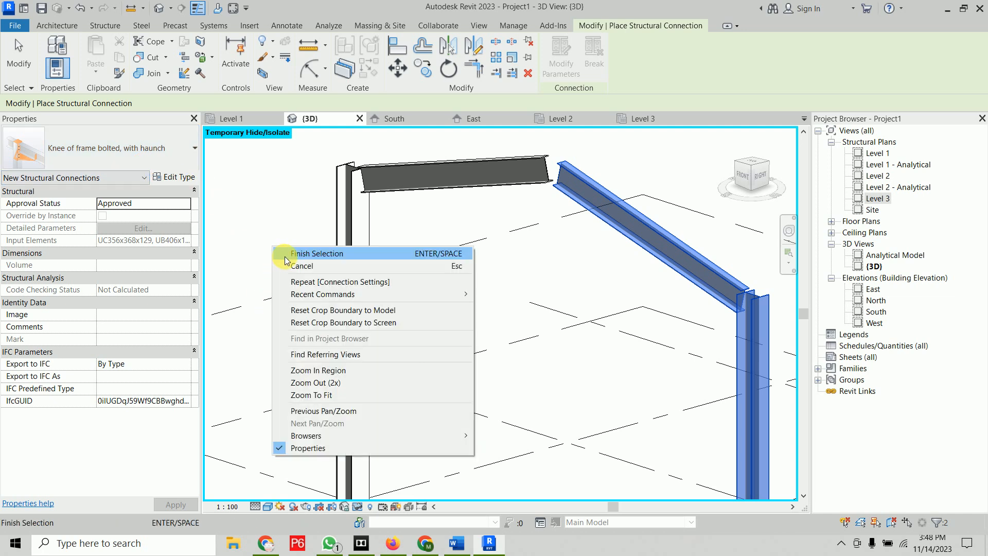
pyautogui.click(286, 254)
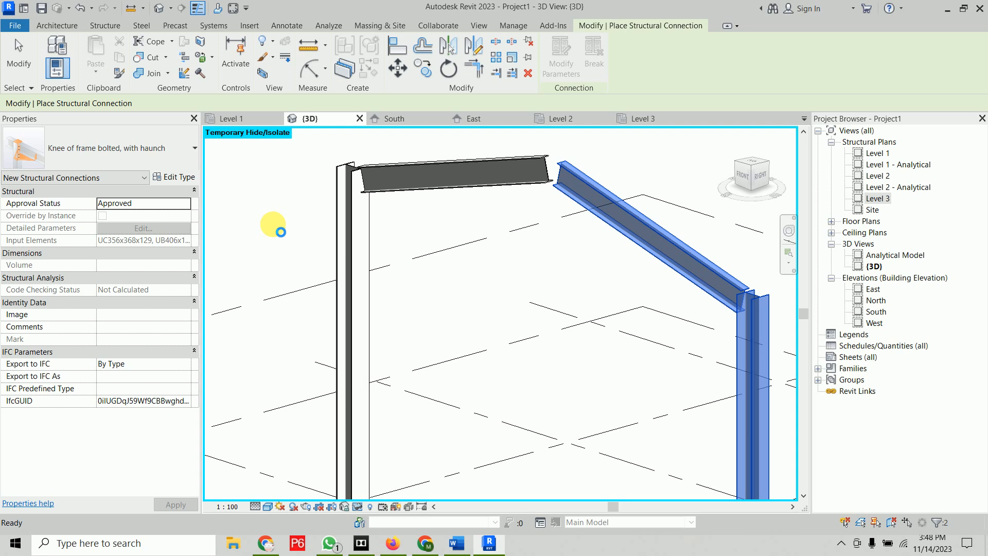
pyautogui.rightClick(273, 226)
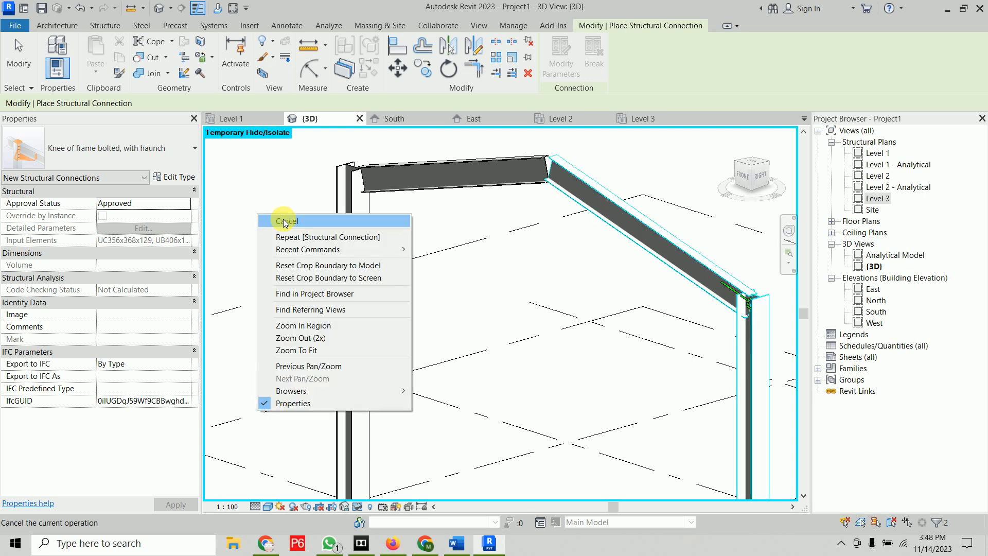
pyautogui.click(273, 223)
pyautogui.click(280, 193)
pyautogui.scroll(-1, 453, 302)
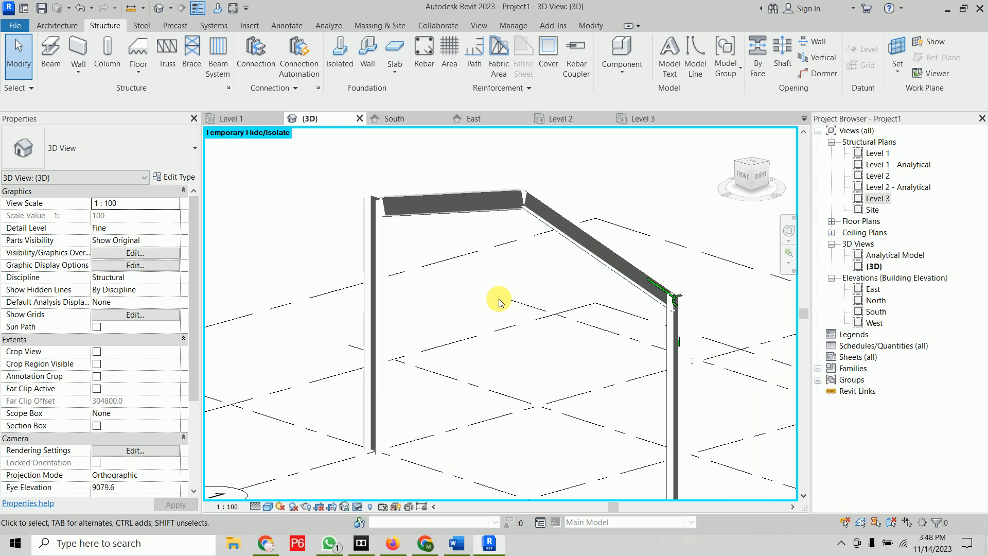
pyautogui.moveTo(523, 304); pyautogui.dragTo(483, 289, button='middle')
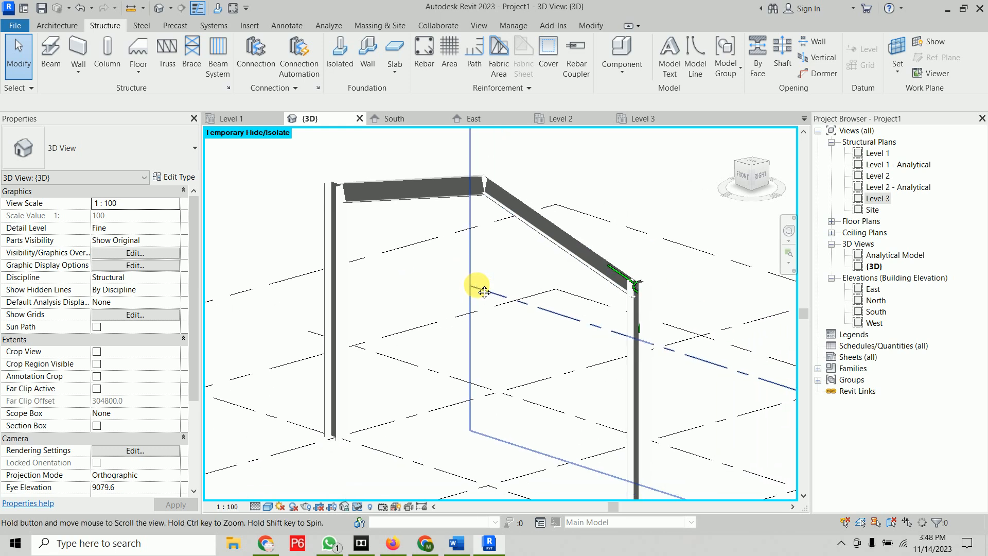
pyautogui.click(635, 283)
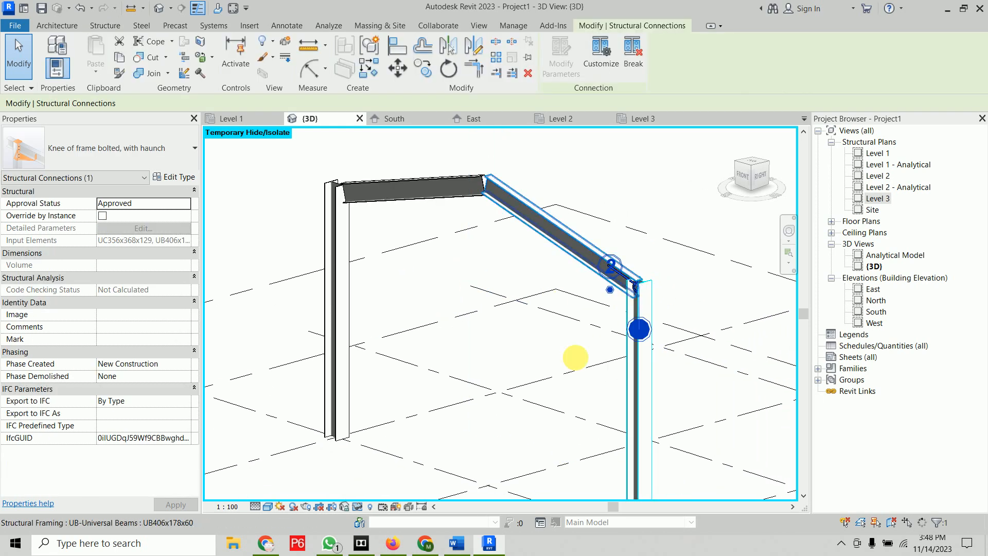
pyautogui.click(259, 232)
# Step: Add a Knee of frame bolted, with haunch connection between the west steel column and its sloped beam
pyautogui.keyDown('shift'); pyautogui.moveTo(422, 379); pyautogui.dragTo(242, 406, button='middle'); pyautogui.keyUp('shift')
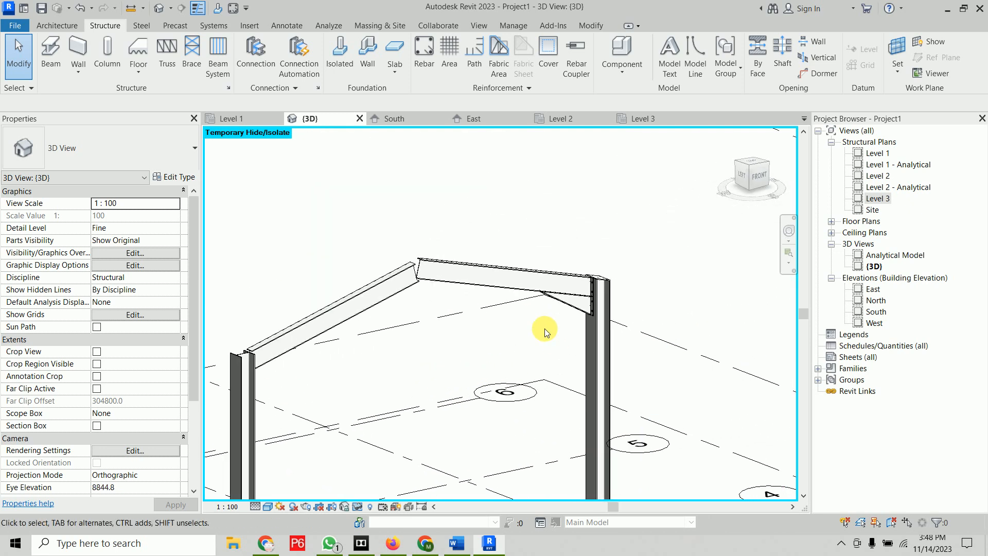
pyautogui.moveTo(545, 329); pyautogui.dragTo(716, 240, button='middle')
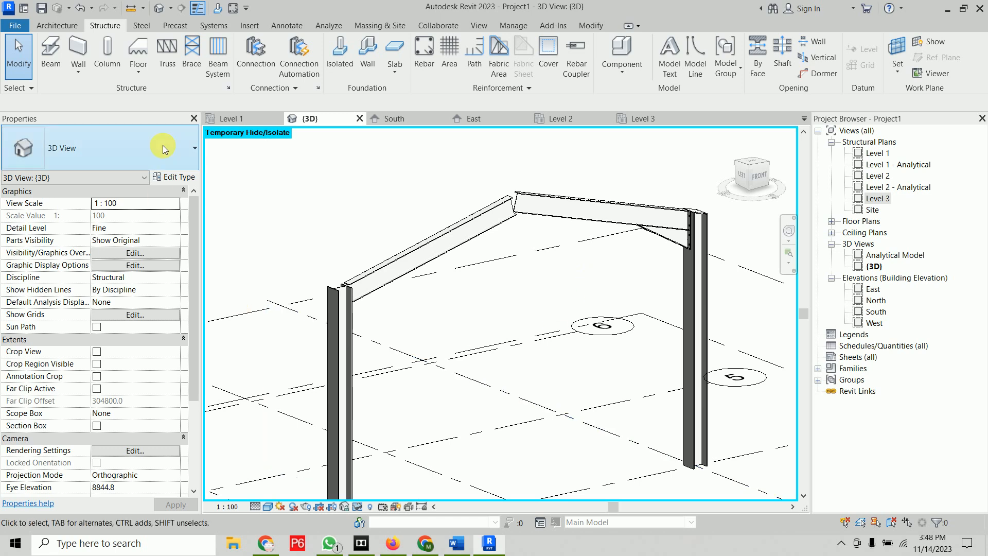
pyautogui.click(270, 55)
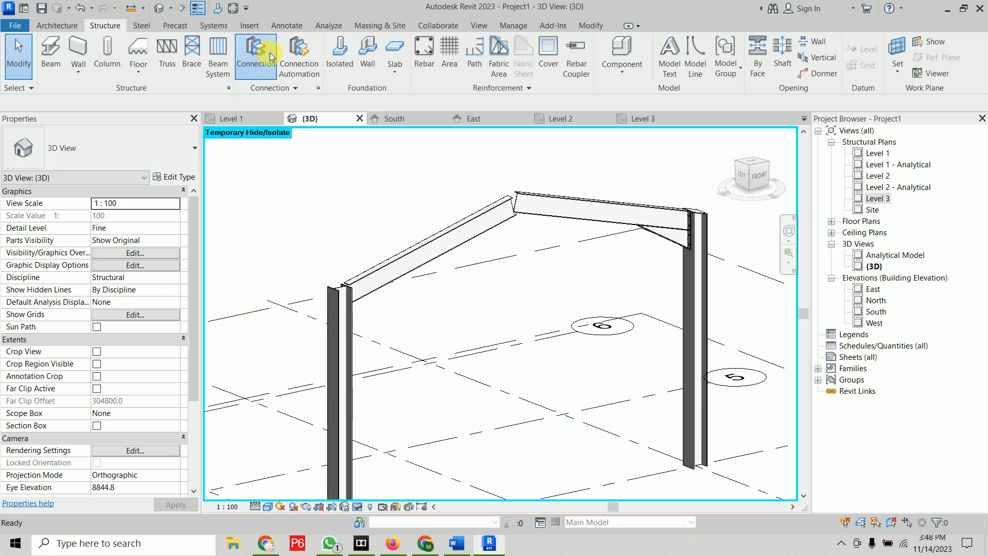
pyautogui.click(389, 270)
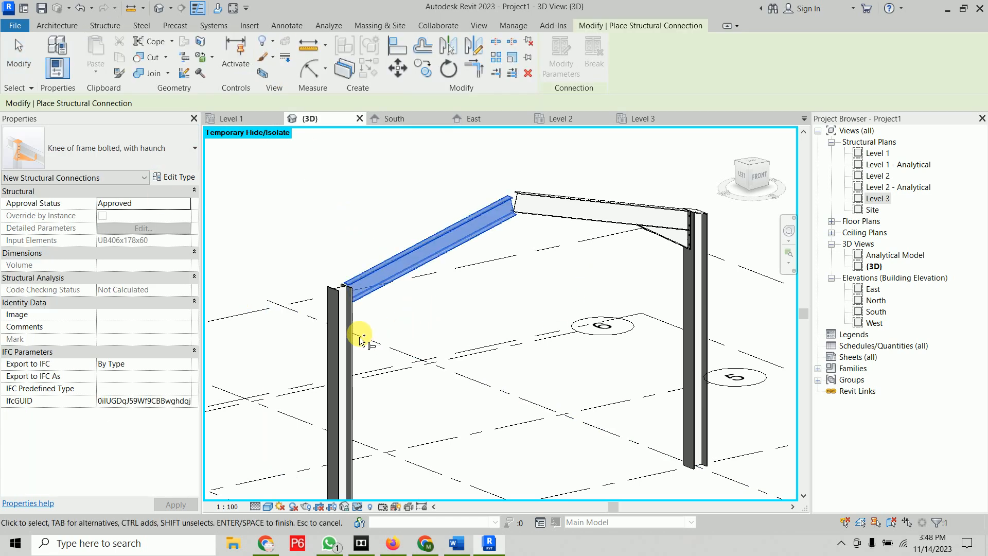
pyautogui.click(359, 337)
pyautogui.rightClick(421, 319)
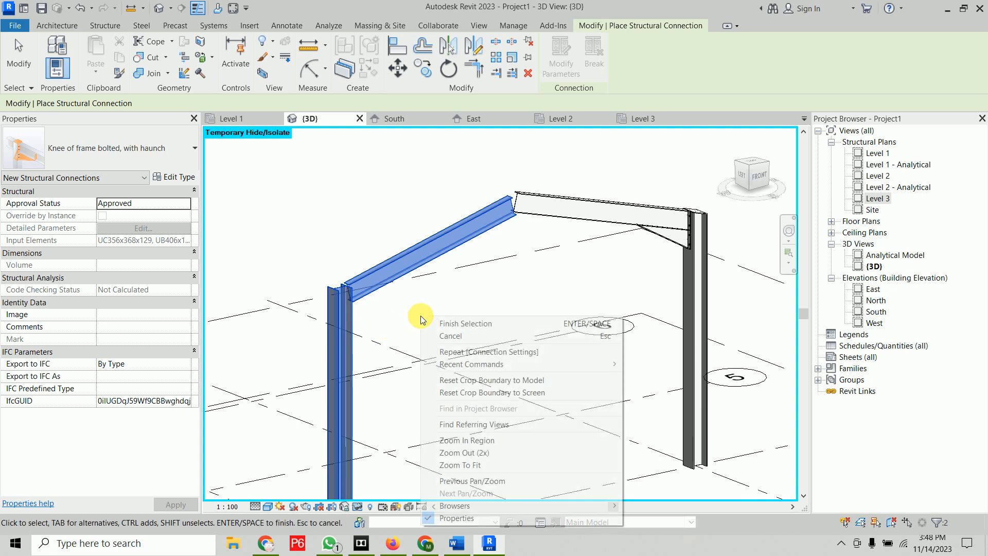
pyautogui.click(459, 326)
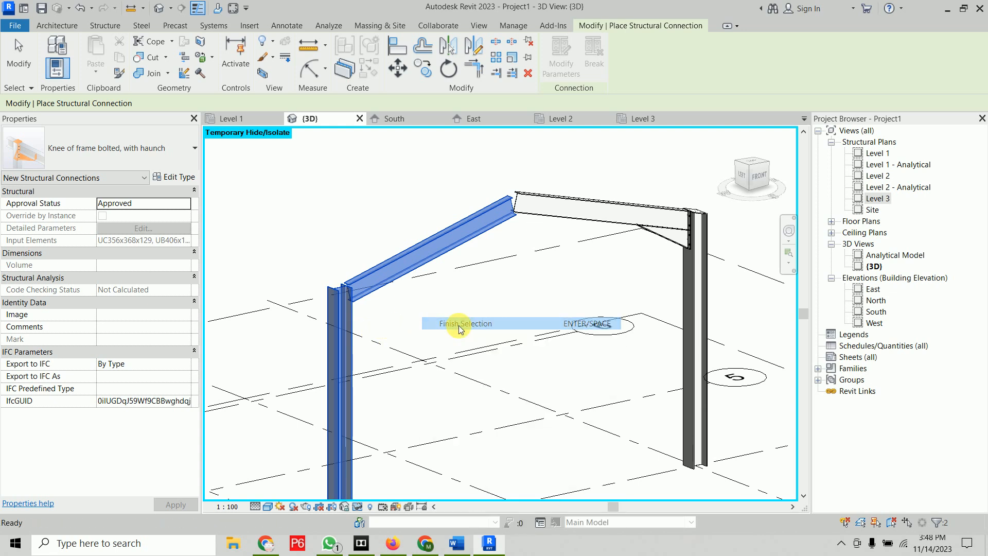
pyautogui.click(461, 321)
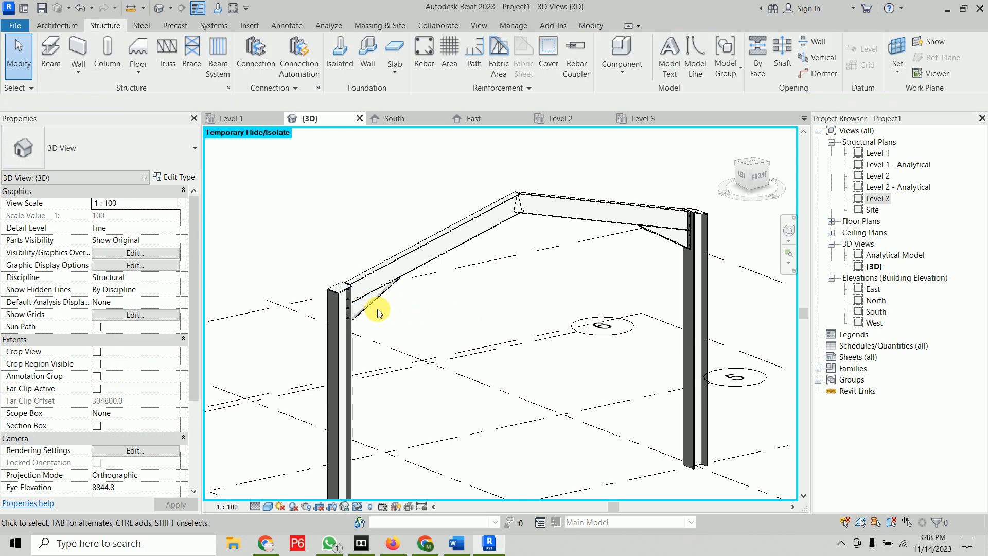
# Step: Place an Apex haunch connection between the two sloped UB406x178x60 beams at the frame's ridge
pyautogui.scroll(6, 353, 301)
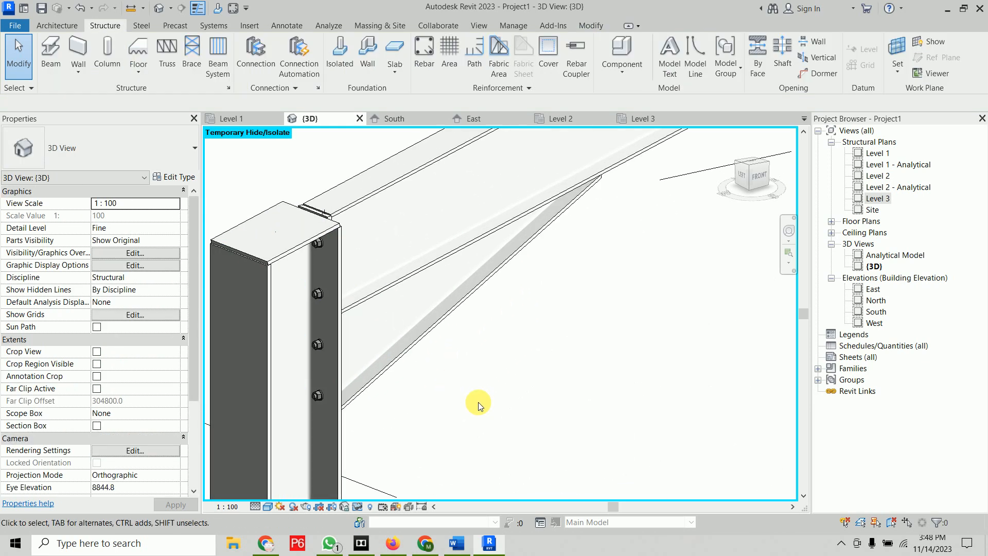
pyautogui.scroll(-8, 479, 402)
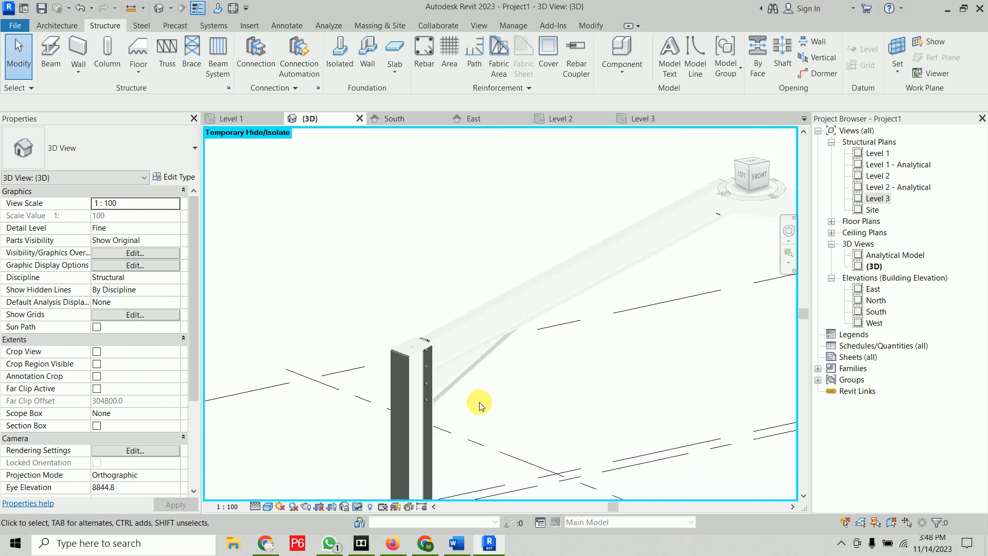
pyautogui.scroll(5, 494, 332)
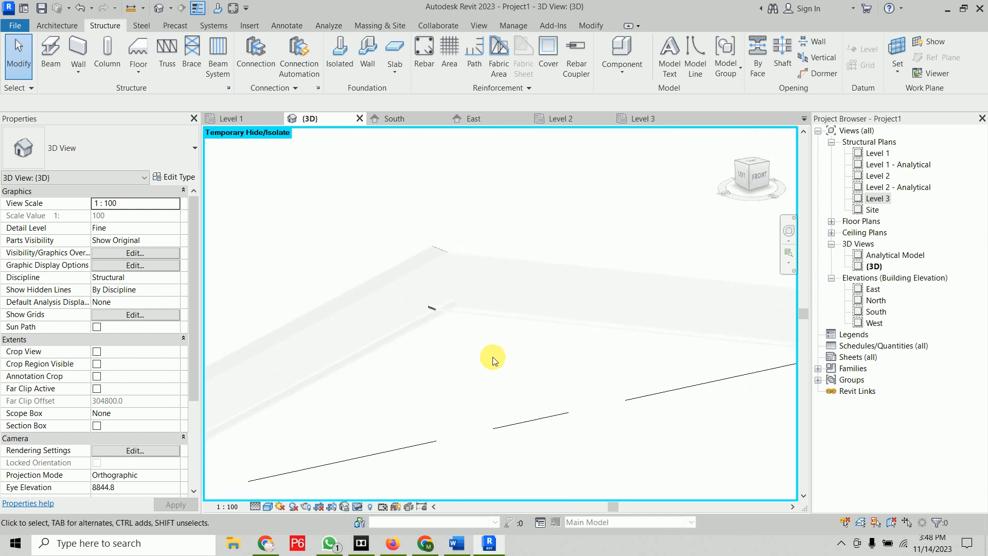
pyautogui.click(256, 49)
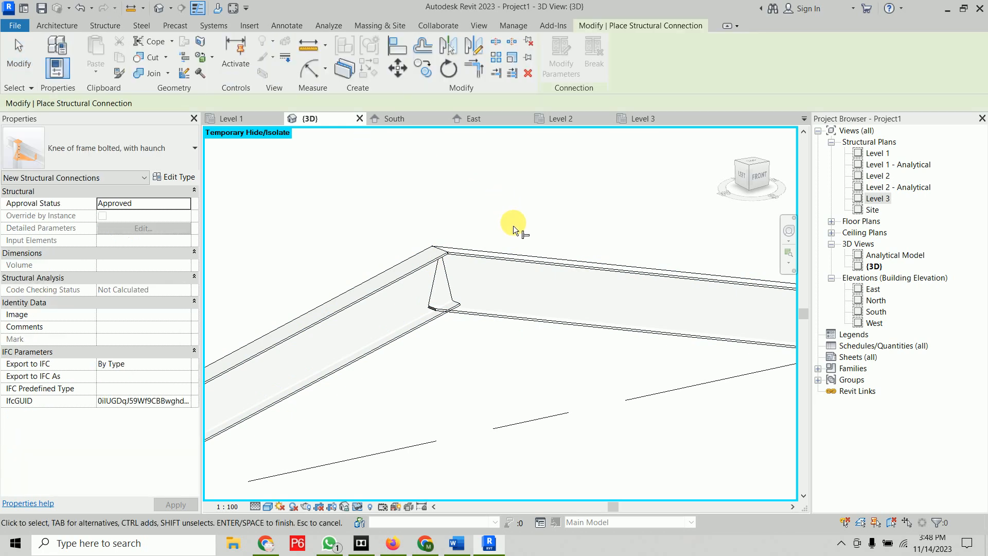
pyautogui.click(124, 148)
pyautogui.click(113, 214)
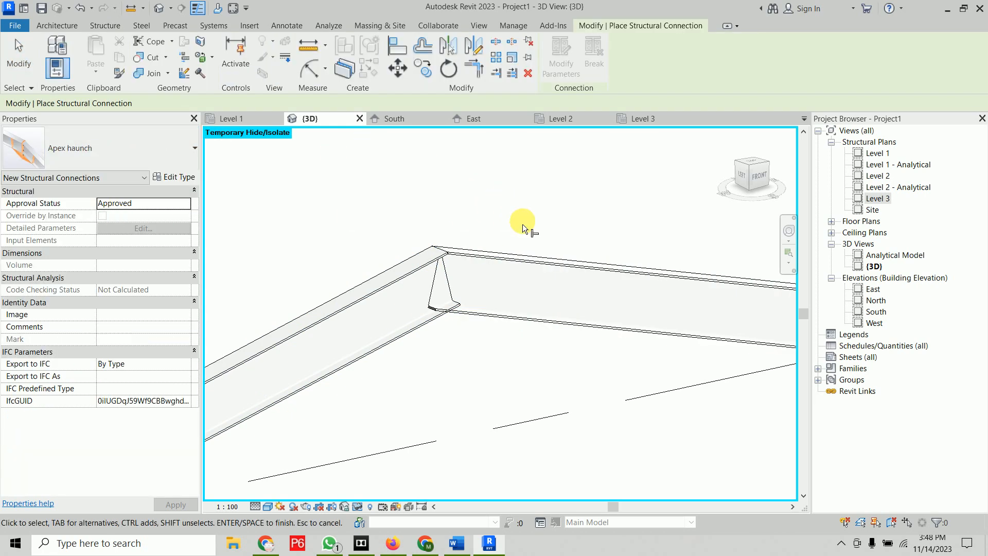
pyautogui.click(536, 271)
pyautogui.click(375, 283)
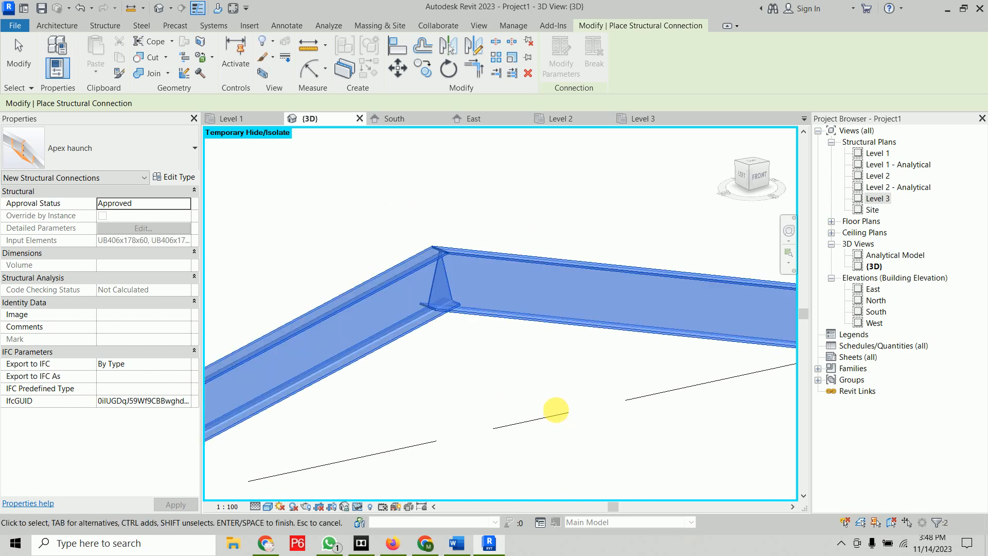
pyautogui.rightClick(494, 361)
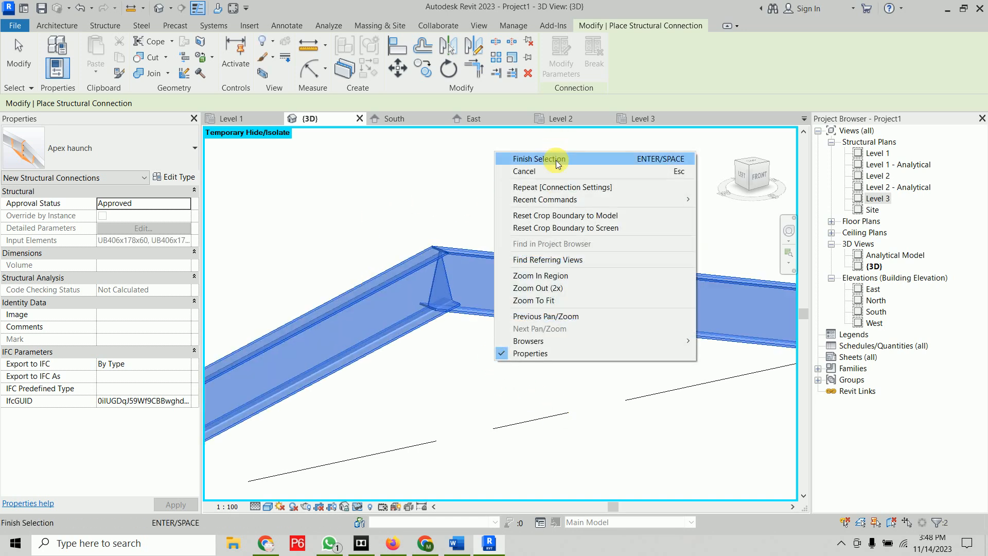
pyautogui.click(556, 159)
pyautogui.click(523, 188)
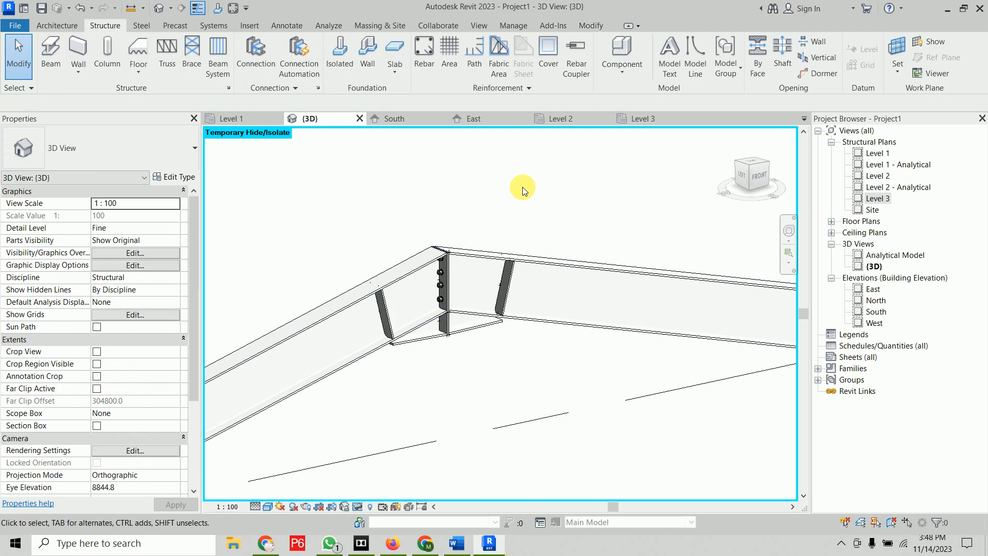
# Step: Add a Base plate connection to the foot of the west UC356x368x129 steel column
pyautogui.scroll(-5, 523, 187)
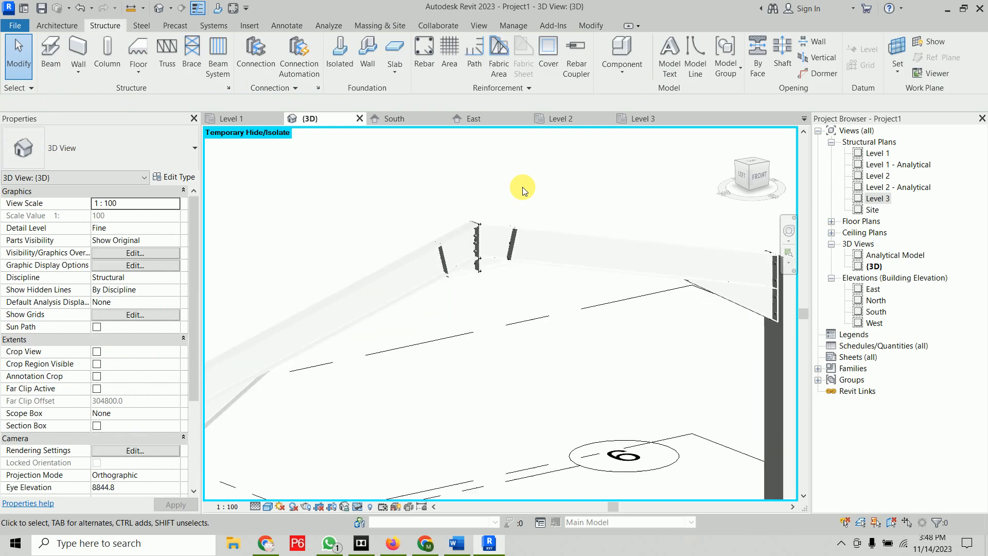
pyautogui.scroll(5, 427, 278)
pyautogui.scroll(4, 411, 279)
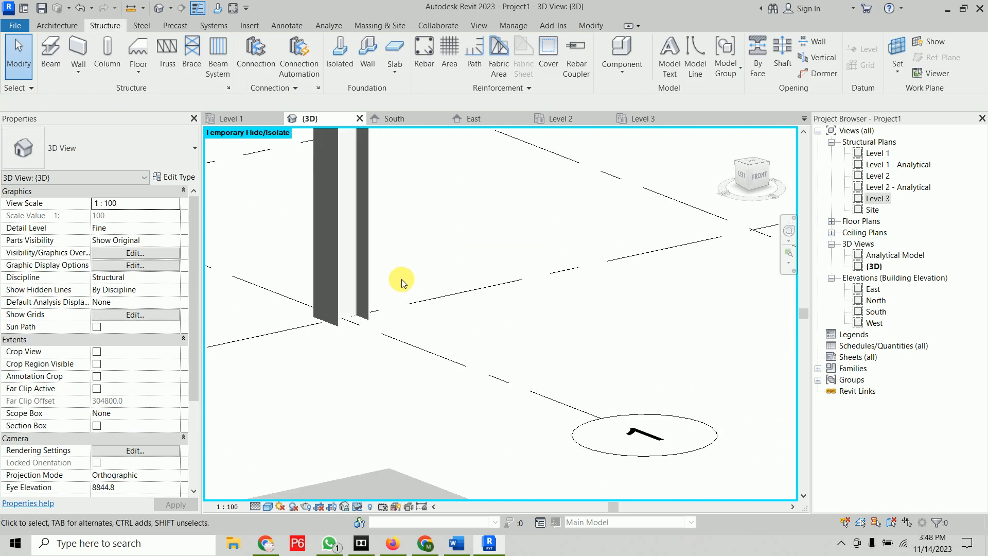
pyautogui.click(256, 49)
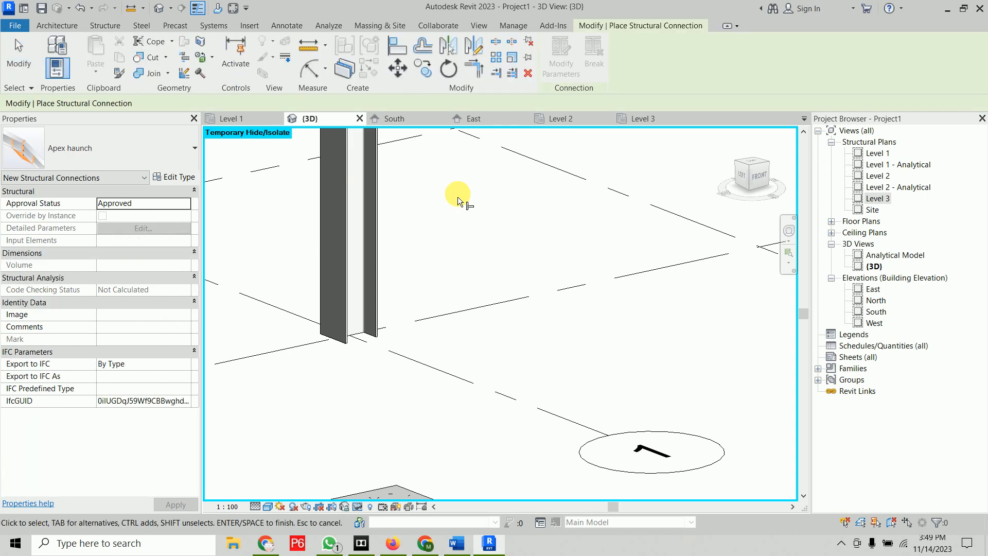
pyautogui.click(171, 139)
pyautogui.click(91, 254)
pyautogui.click(168, 152)
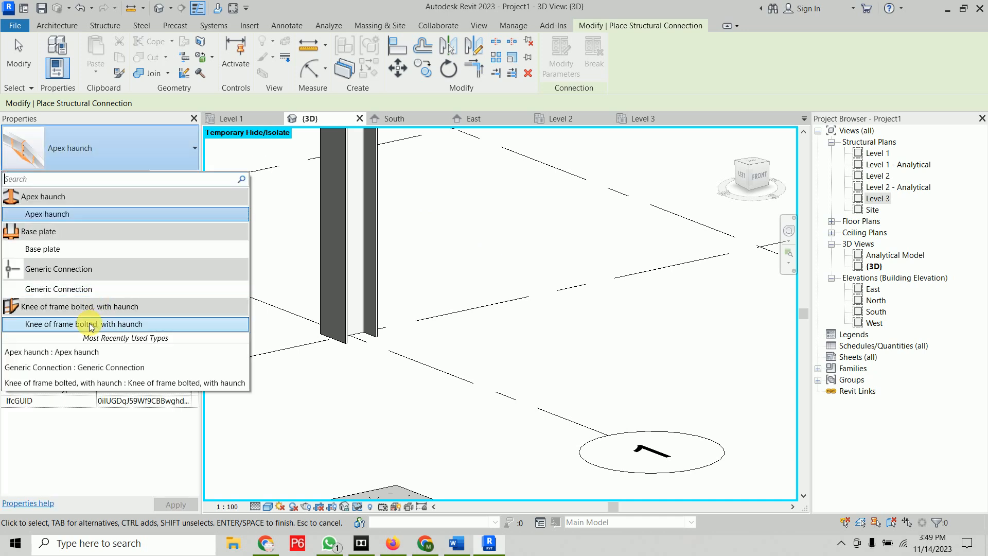
pyautogui.click(64, 248)
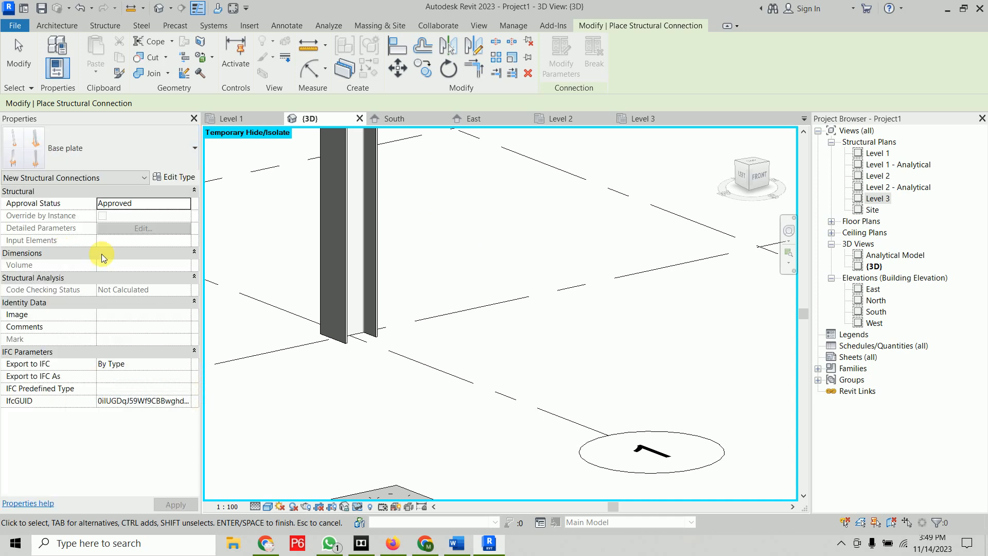
pyautogui.click(344, 297)
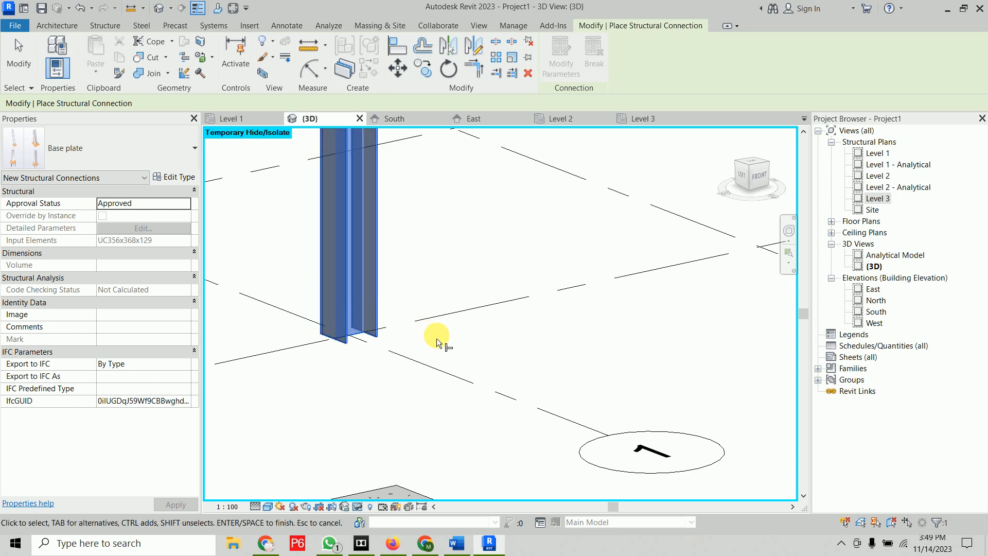
pyautogui.rightClick(452, 261)
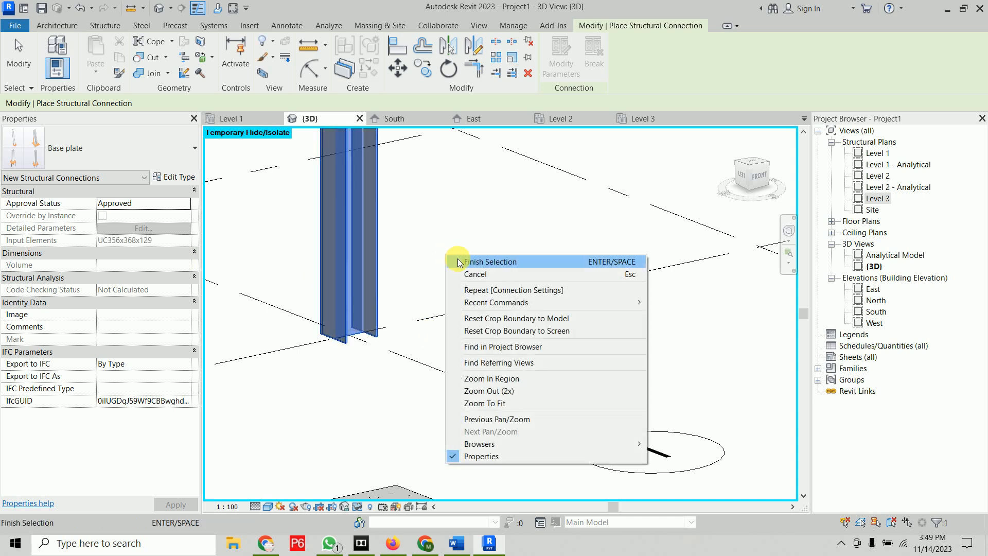
pyautogui.click(459, 259)
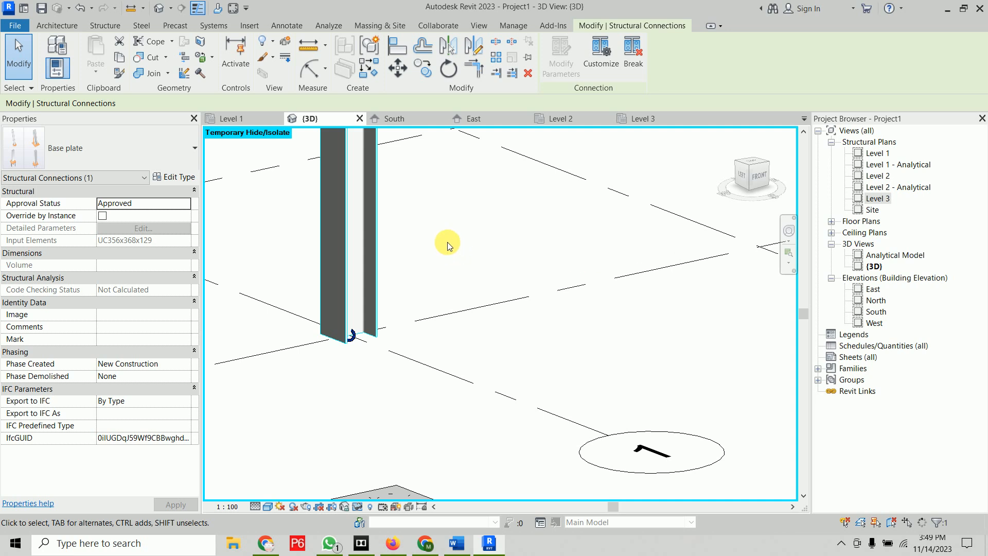
pyautogui.click(447, 241)
# Step: Convert the west column's base plate into a customized connection named Custom Connection and finish its type editing
pyautogui.scroll(4, 326, 388)
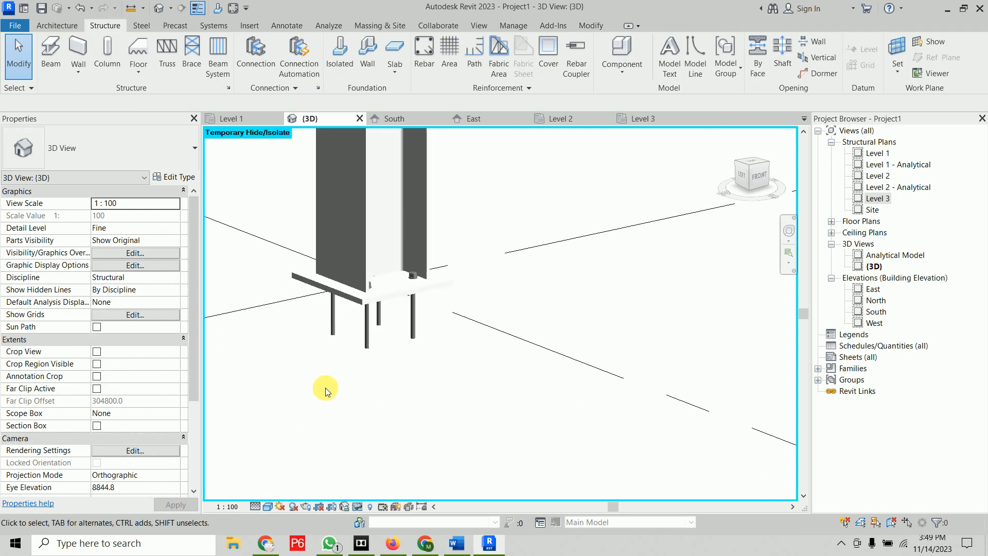
pyautogui.click(417, 297)
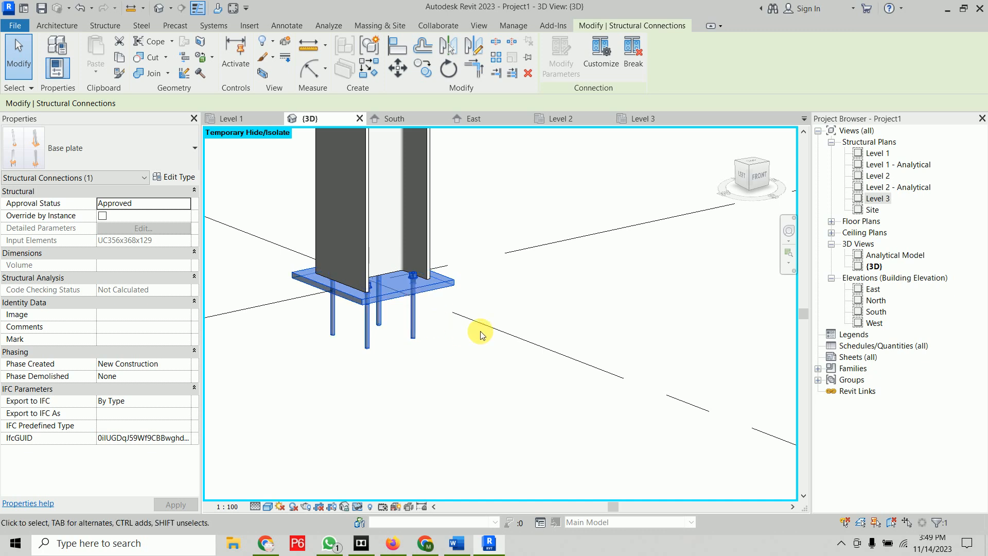
pyautogui.click(600, 56)
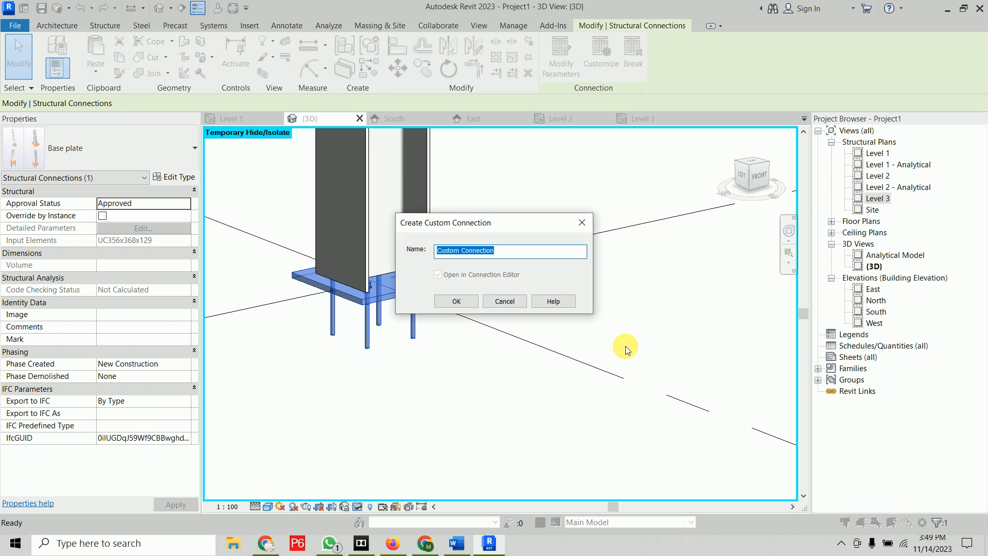
pyautogui.click(467, 300)
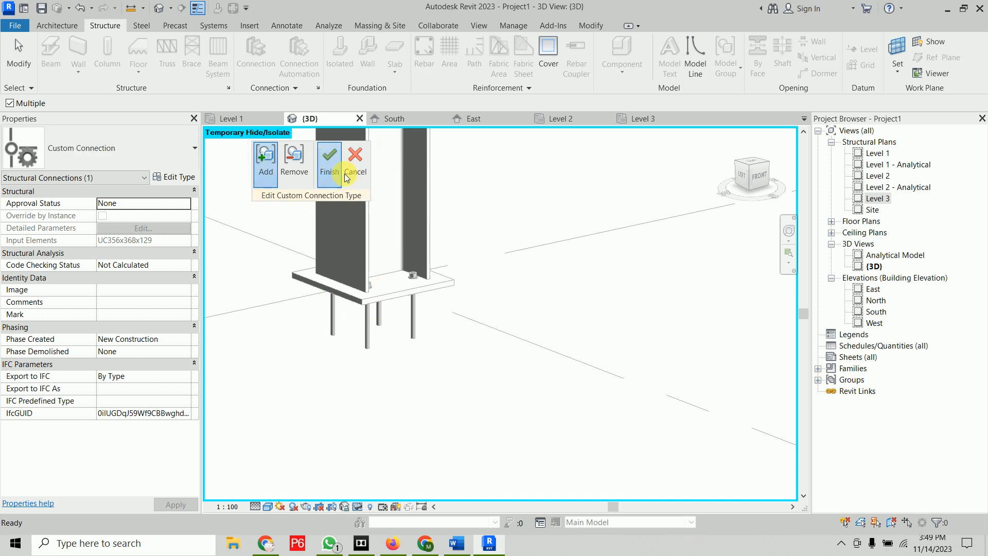
pyautogui.click(329, 162)
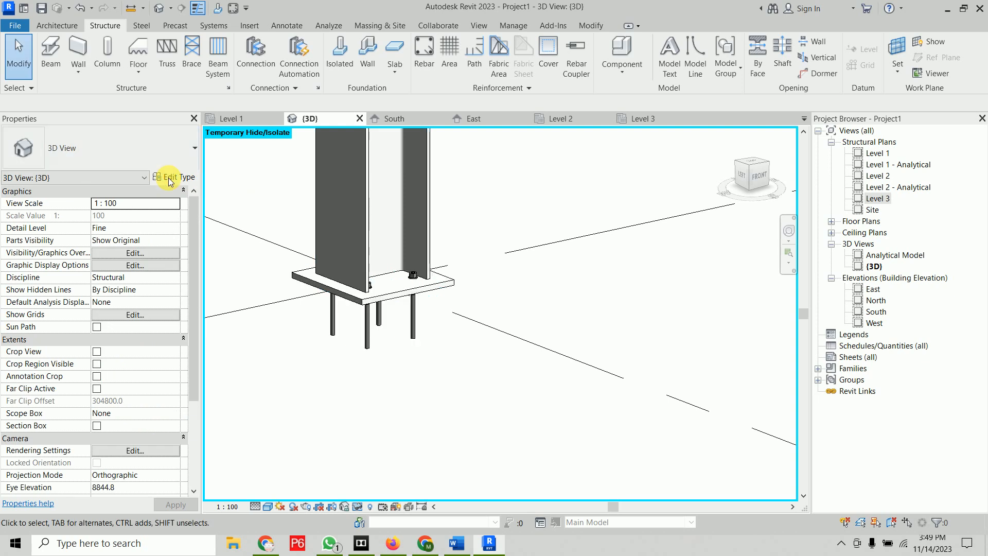
# Step: Examine the type properties and ranges of applicability of the west column's custom base plate connection
pyautogui.click(393, 287)
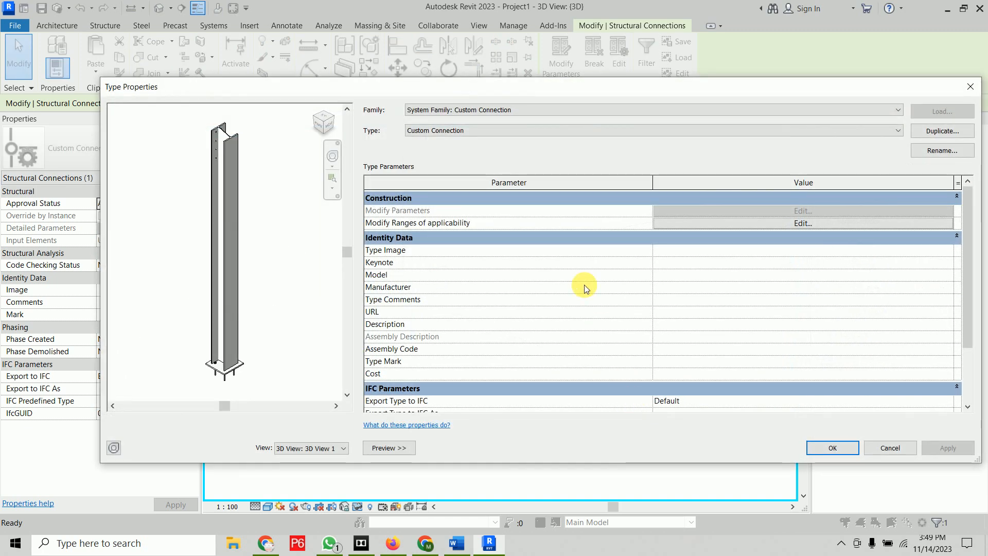
pyautogui.click(768, 228)
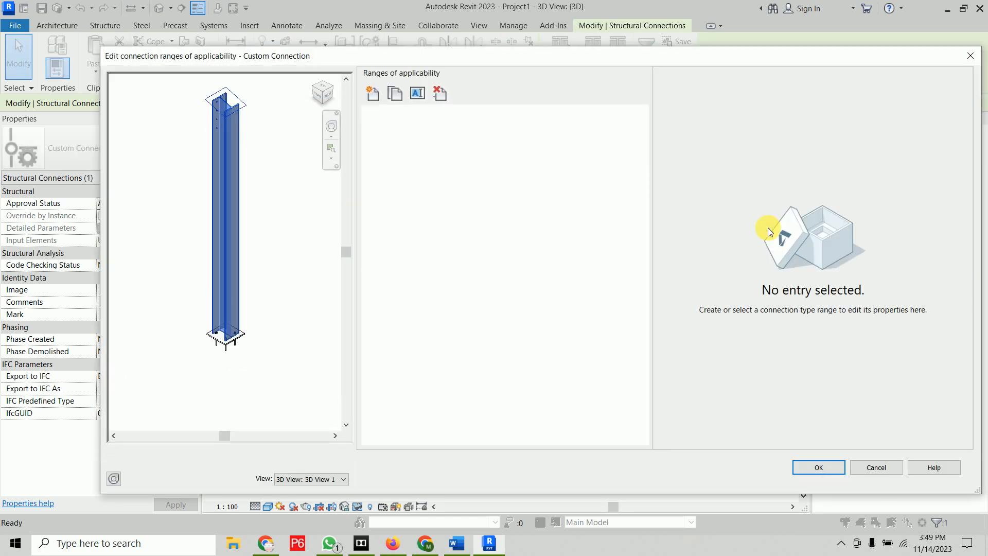
pyautogui.moveTo(584, 55); pyautogui.dragTo(500, 34)
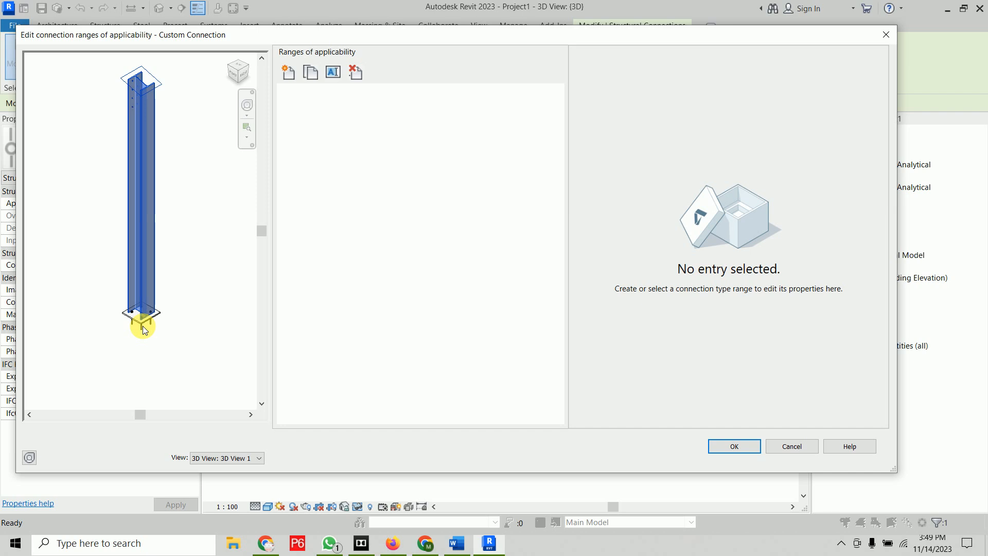
pyautogui.click(793, 448)
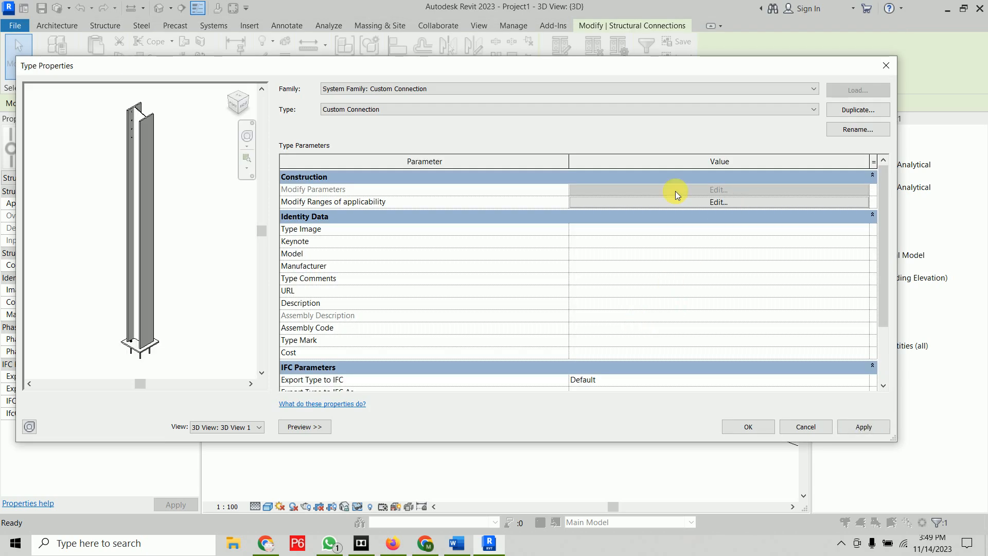
pyautogui.scroll(-2, 638, 358)
pyautogui.scroll(2, 638, 357)
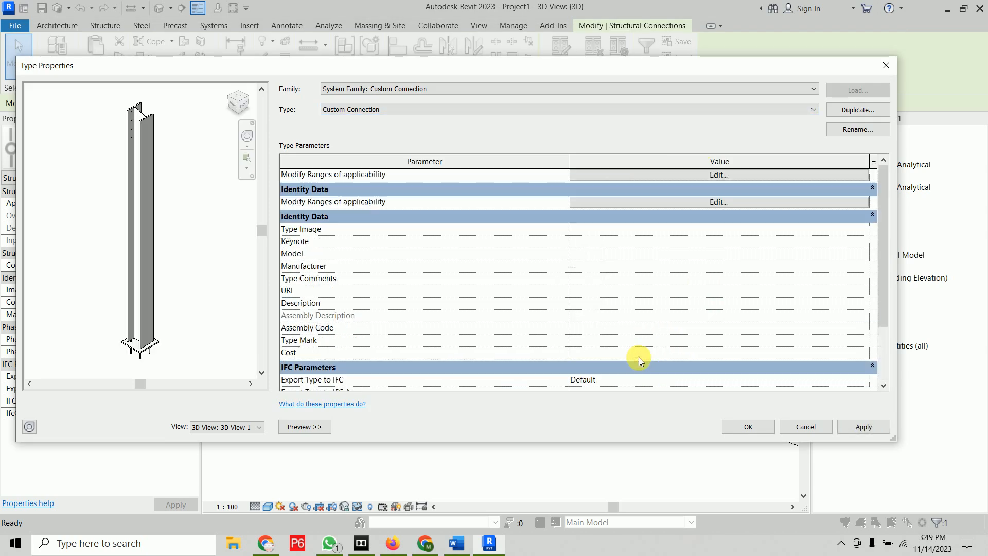
pyautogui.click(793, 429)
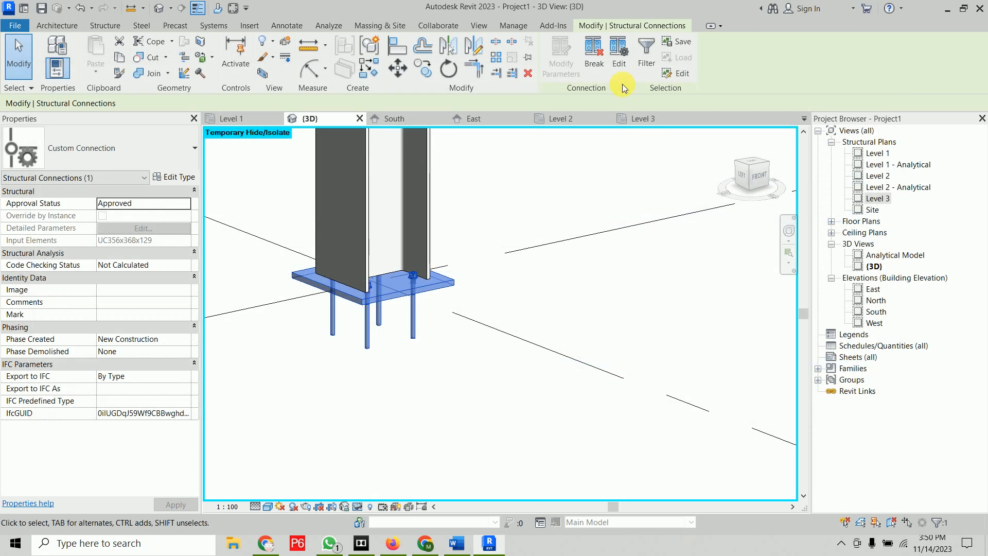
# Step: Open the west base plate's custom connection type for editing, finish the edit and inspect the connection in the model
pyautogui.click(624, 59)
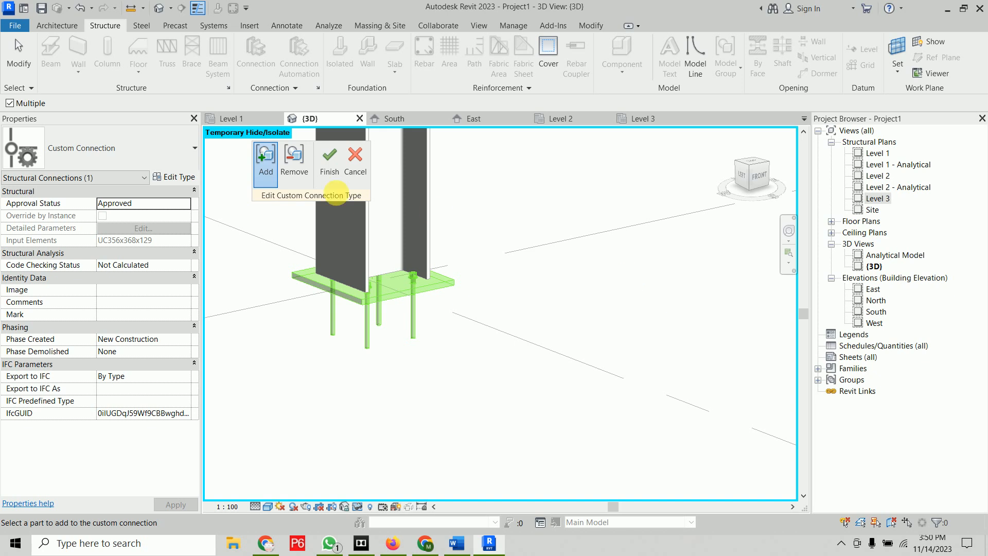
pyautogui.click(335, 170)
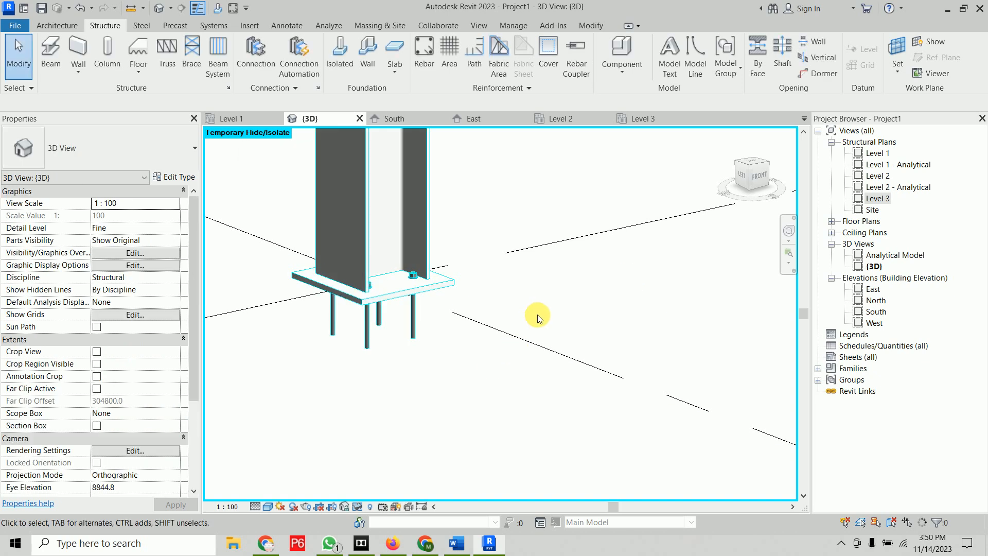
pyautogui.click(416, 323)
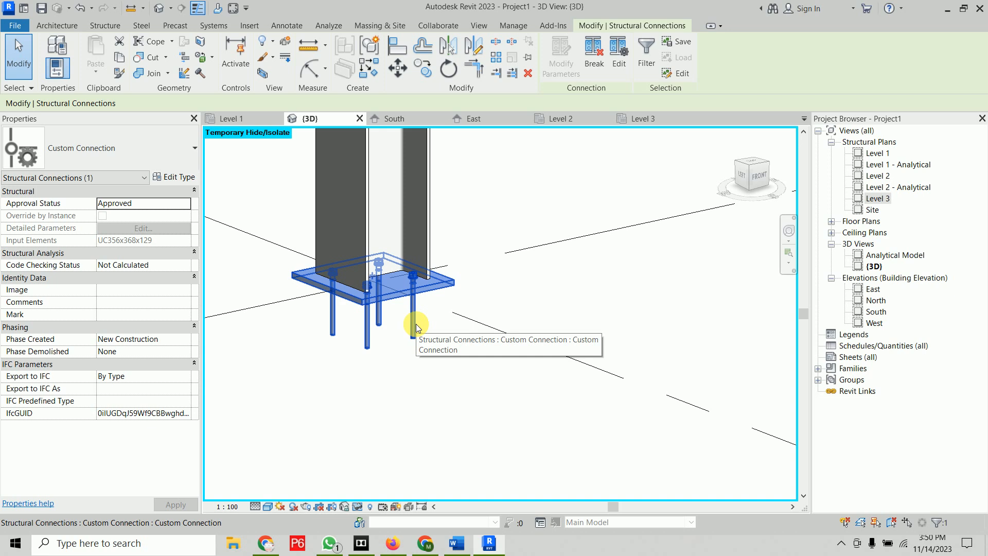
pyautogui.click(448, 379)
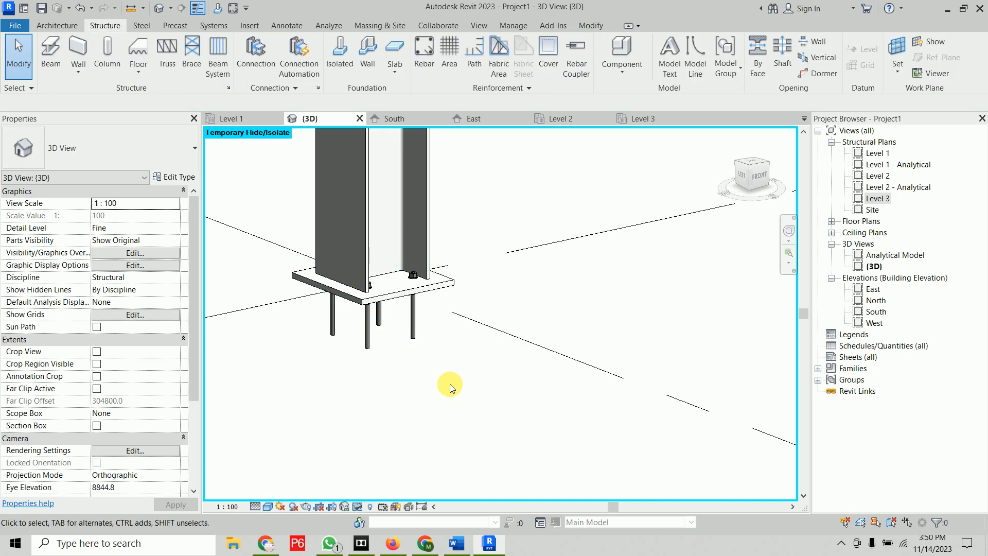
# Step: Add a Base plate connection to the foot of the east UC356x368x129 steel column
pyautogui.scroll(-5, 453, 365)
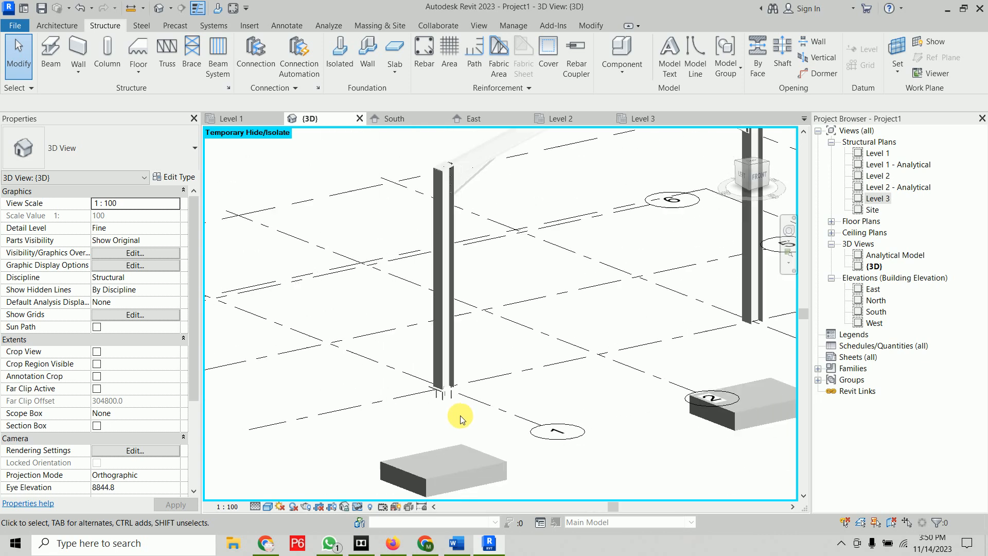
pyautogui.scroll(6, 410, 433)
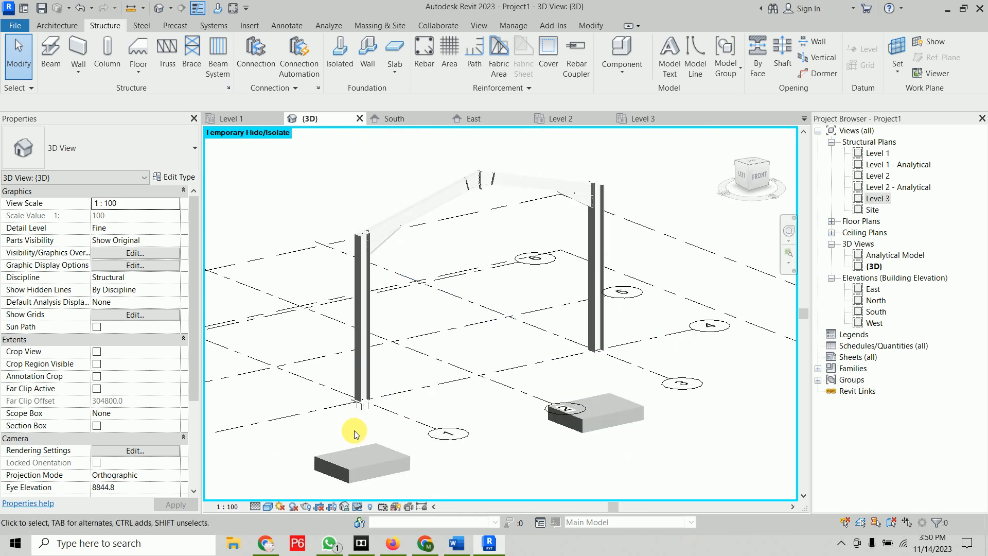
pyautogui.scroll(2, 364, 392)
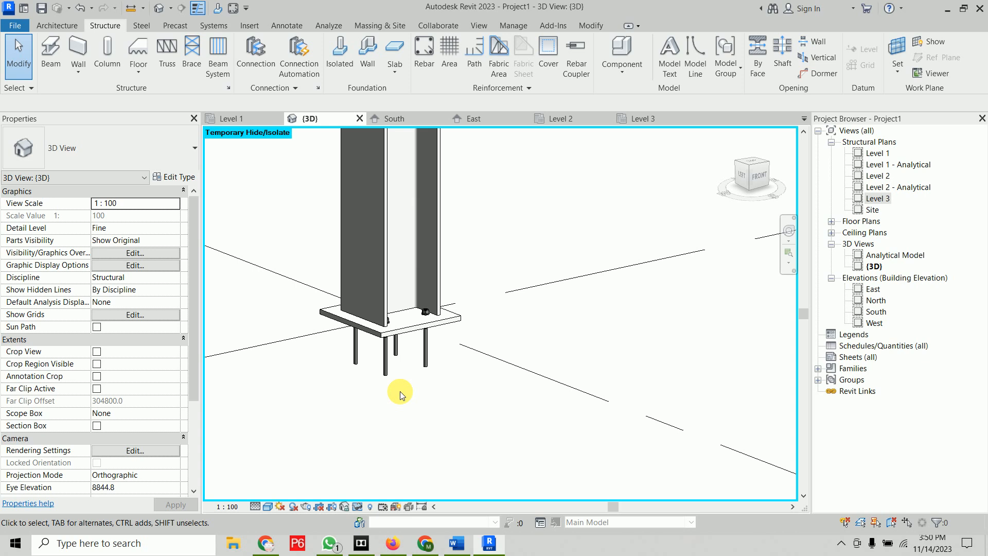
pyautogui.scroll(-4, 401, 394)
pyautogui.scroll(5, 507, 379)
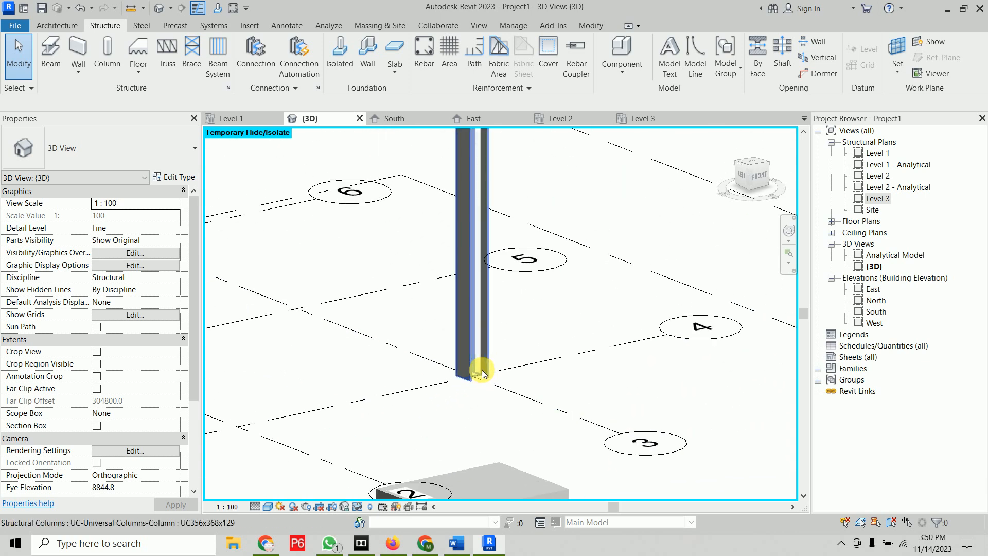
pyautogui.scroll(2, 512, 333)
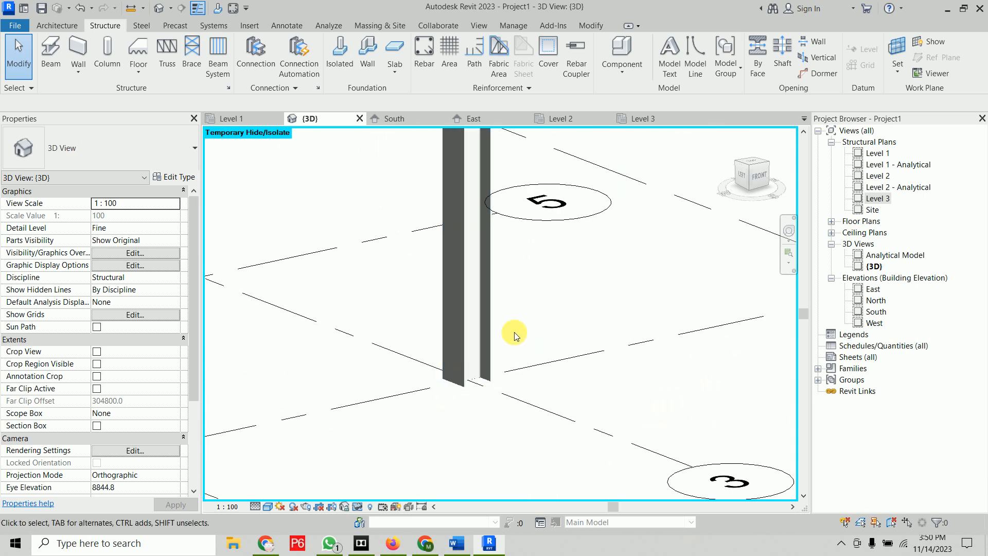
pyautogui.click(255, 51)
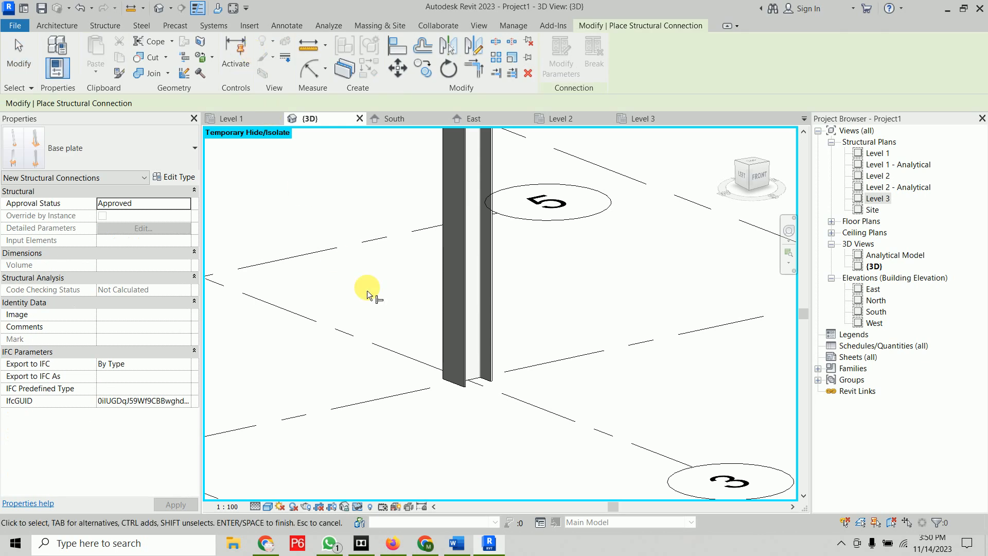
pyautogui.click(115, 148)
pyautogui.click(91, 137)
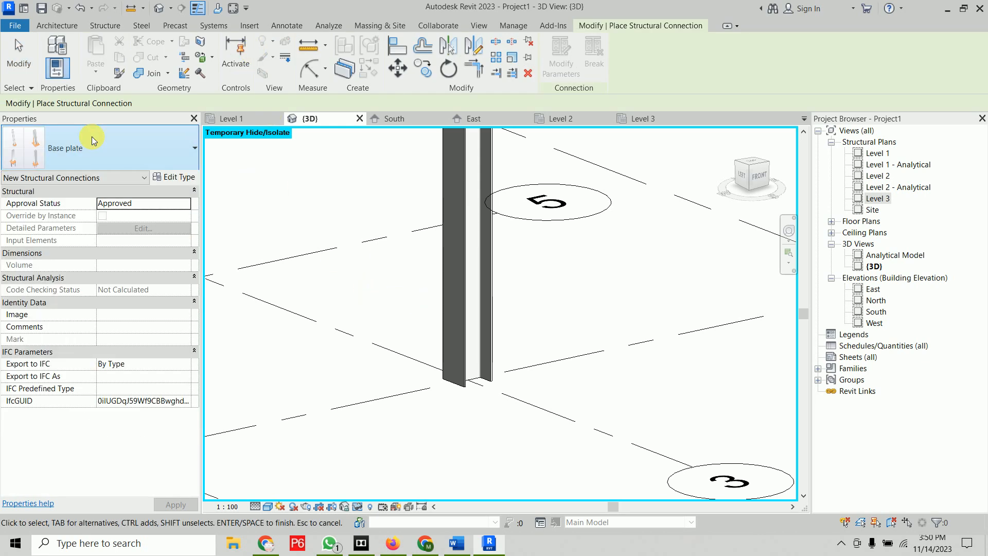
pyautogui.click(466, 315)
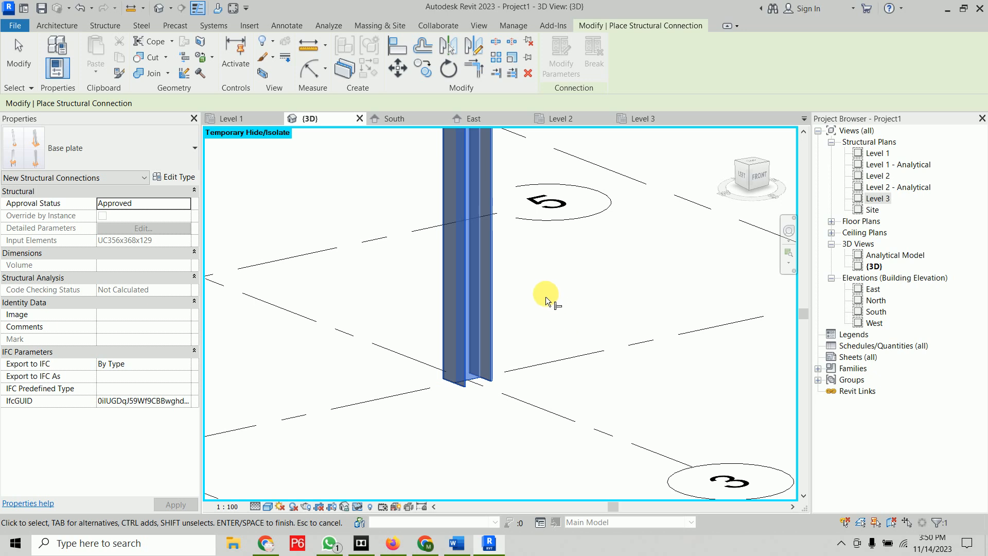
pyautogui.rightClick(545, 296)
pyautogui.click(558, 298)
pyautogui.click(557, 298)
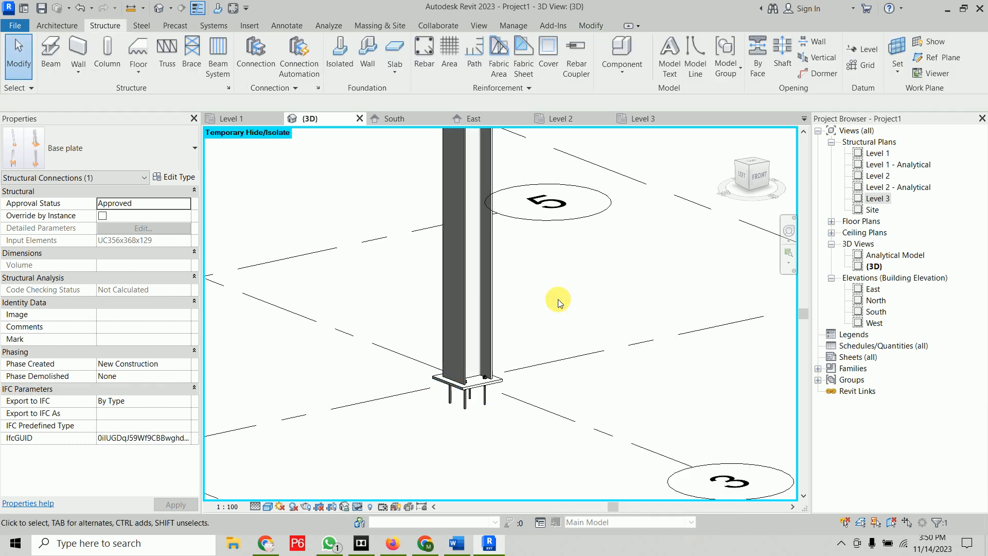
# Step: Reset the temporary hide/isolate to show the concrete pedestals again and inspect a base plate on its pedestal
pyautogui.scroll(-5, 558, 299)
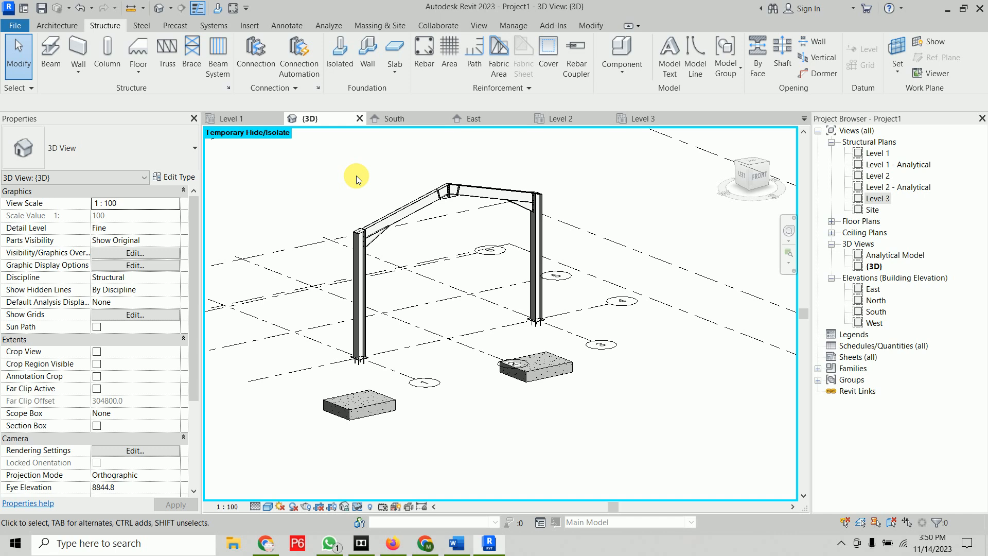
pyautogui.press('h')
pyautogui.press('r')
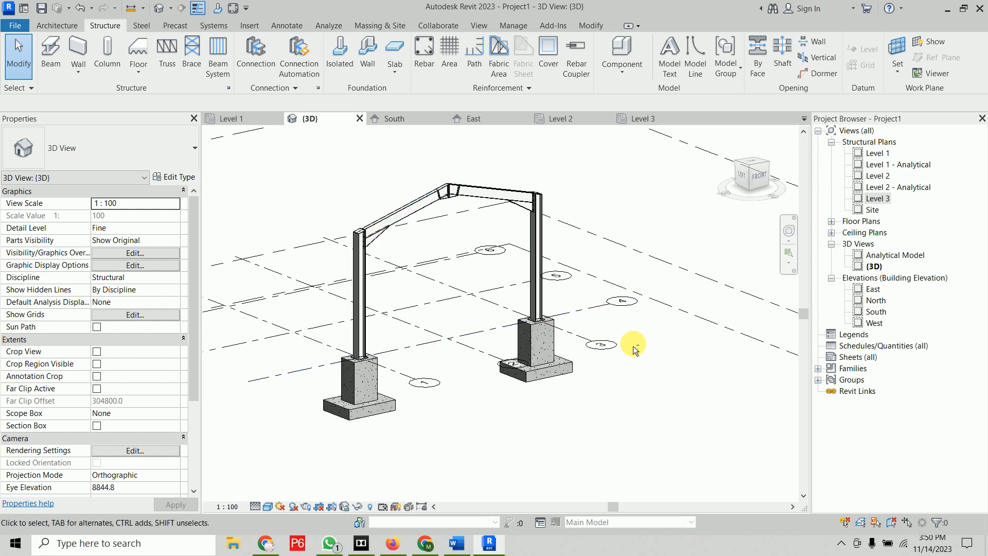
pyautogui.scroll(6, 540, 323)
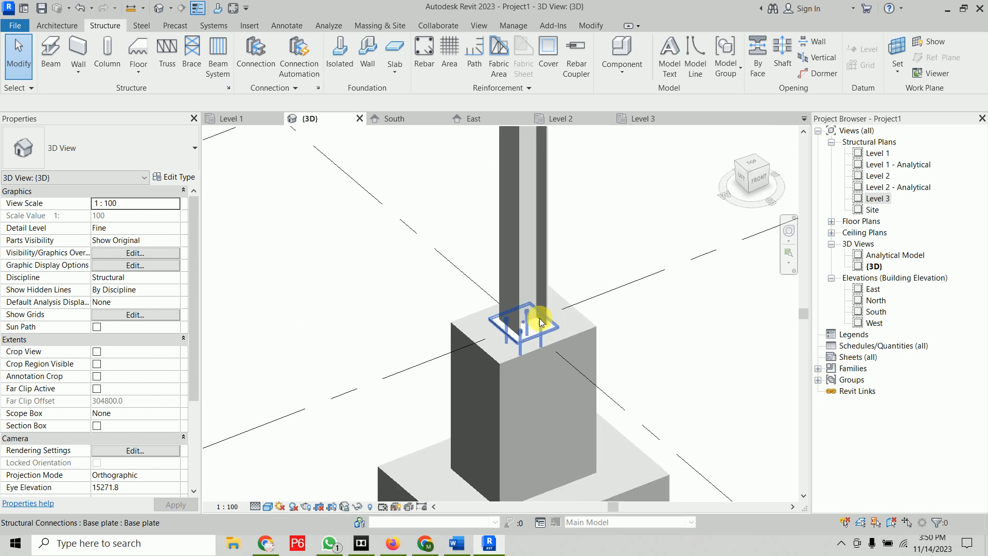
# Step: Inspect the base plates on their pedestals and the complete portal frame in the 3D view
pyautogui.scroll(2, 541, 323)
pyautogui.scroll(-6, 733, 442)
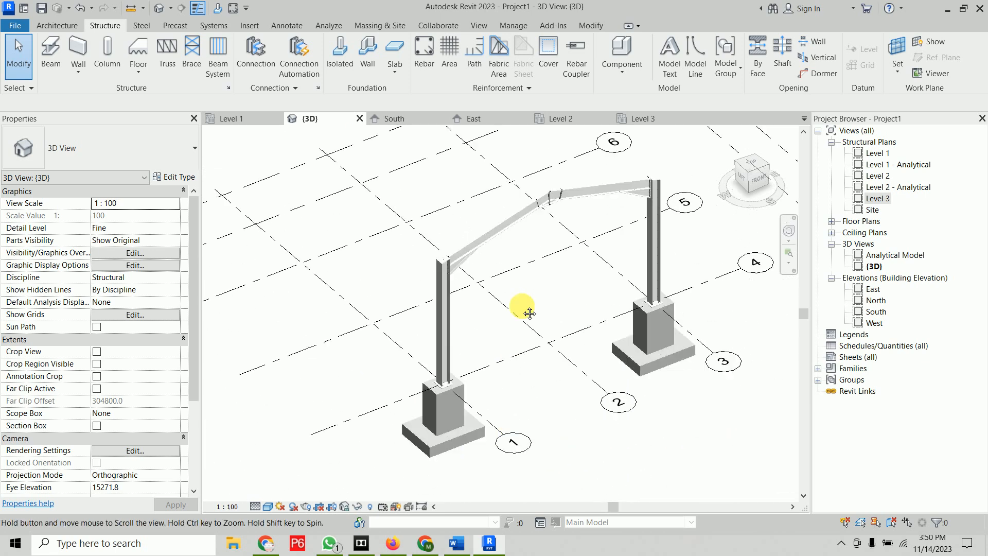
pyautogui.scroll(6, 430, 334)
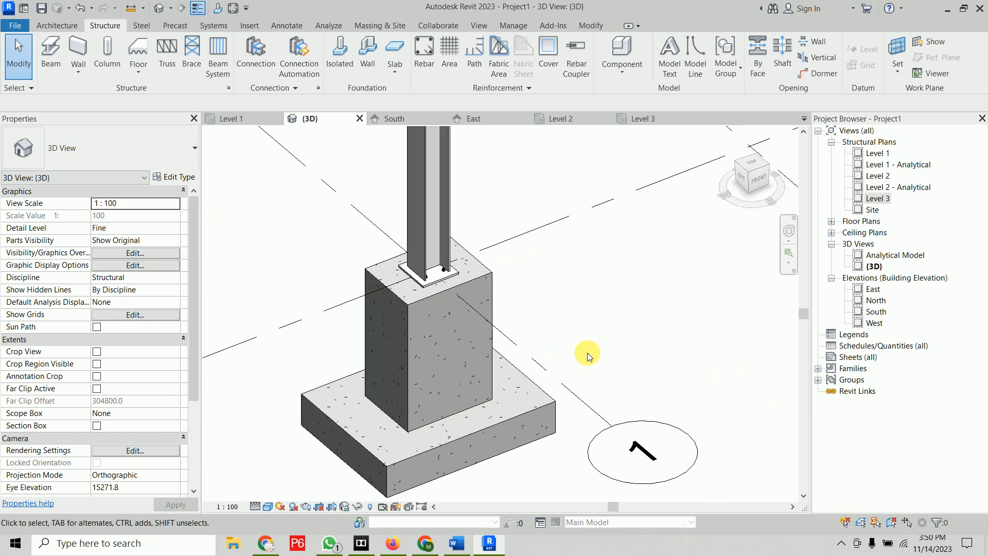
pyautogui.scroll(-5, 588, 353)
pyautogui.moveTo(588, 353); pyautogui.dragTo(537, 410, button='middle')
pyautogui.keyDown('shift'); pyautogui.moveTo(729, 419); pyautogui.dragTo(732, 369, button='middle'); pyautogui.keyUp('shift')
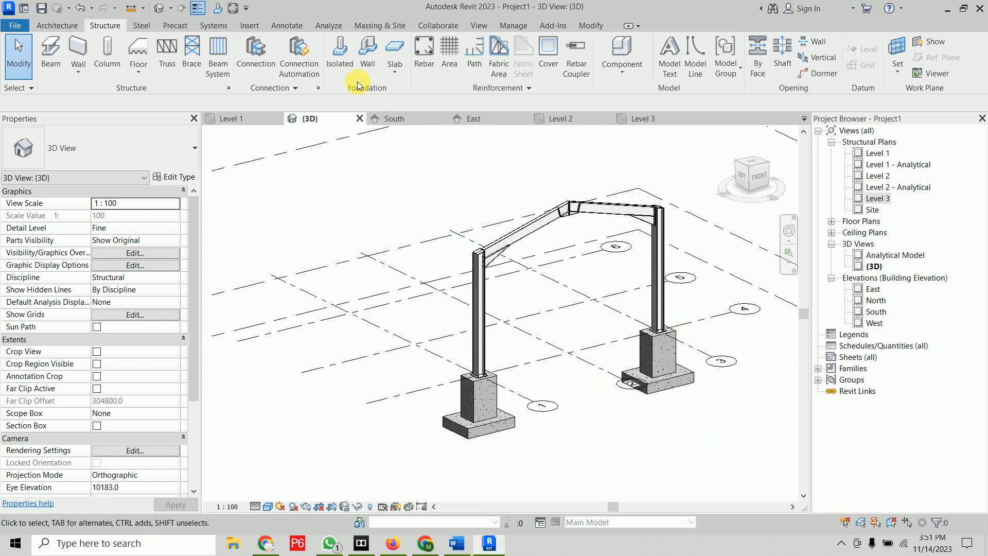
# Step: Select the whole portal frame with its foundations in the South elevation and copy it from grid 4 to grids 5 and 6 in the Level 1 plan
pyautogui.click(394, 119)
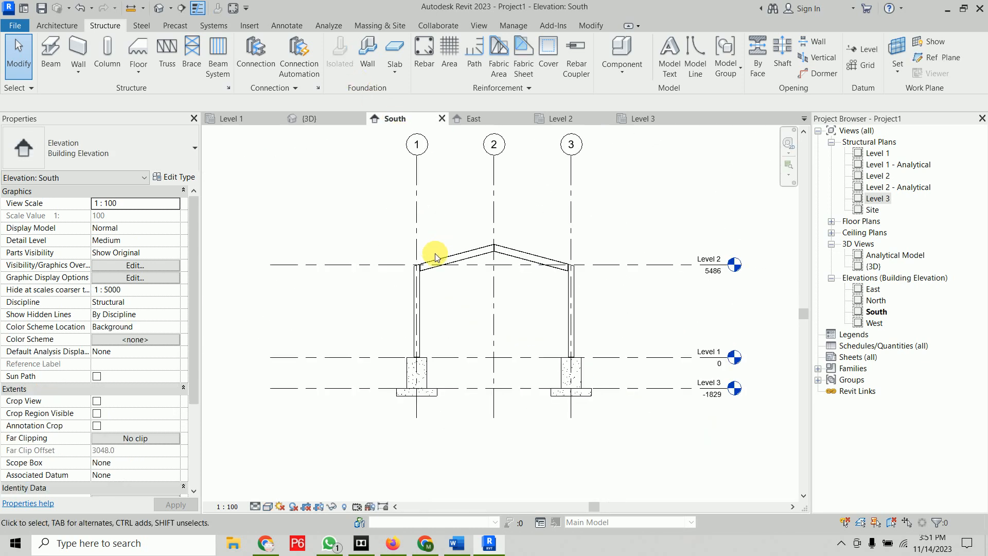
pyautogui.moveTo(355, 229); pyautogui.dragTo(608, 412)
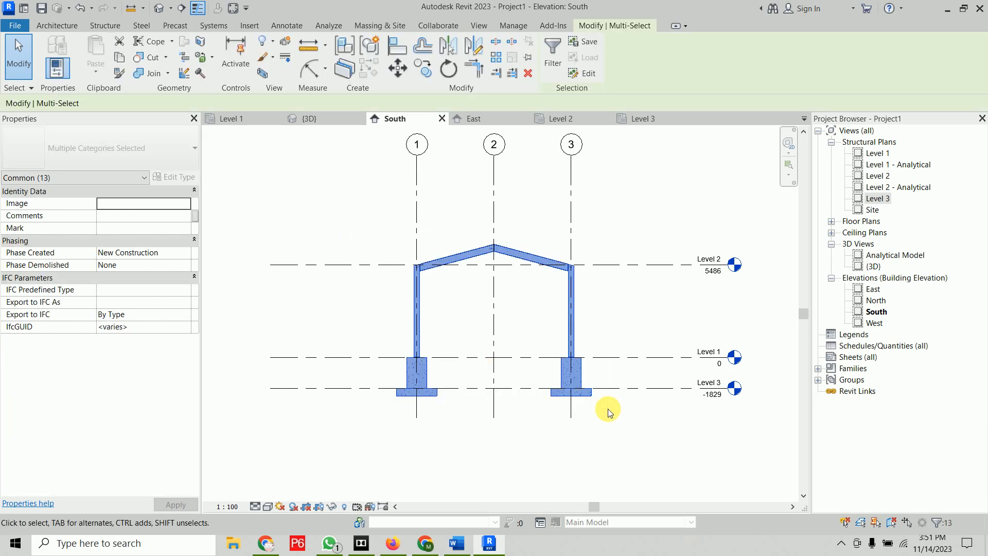
pyautogui.click(323, 119)
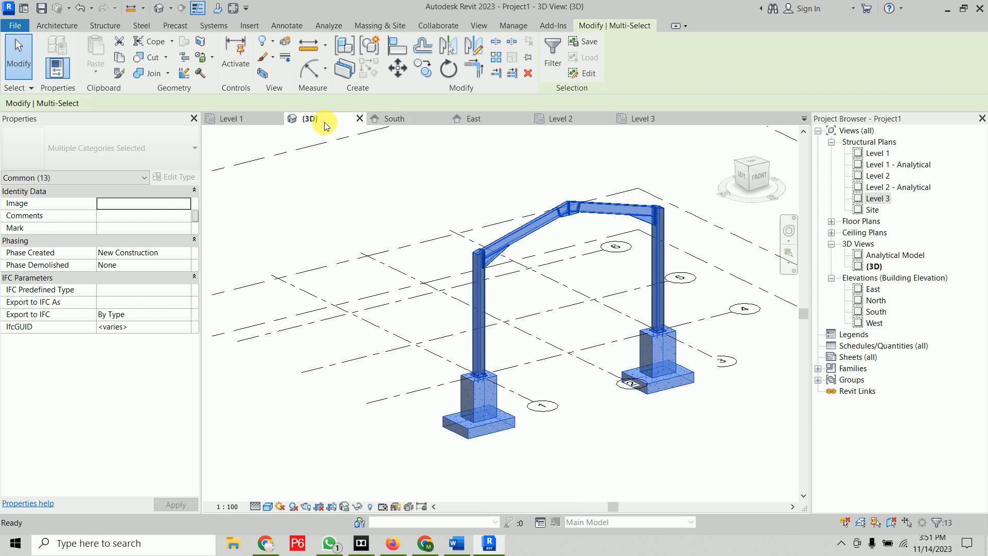
pyautogui.click(231, 118)
pyautogui.scroll(-4, 515, 324)
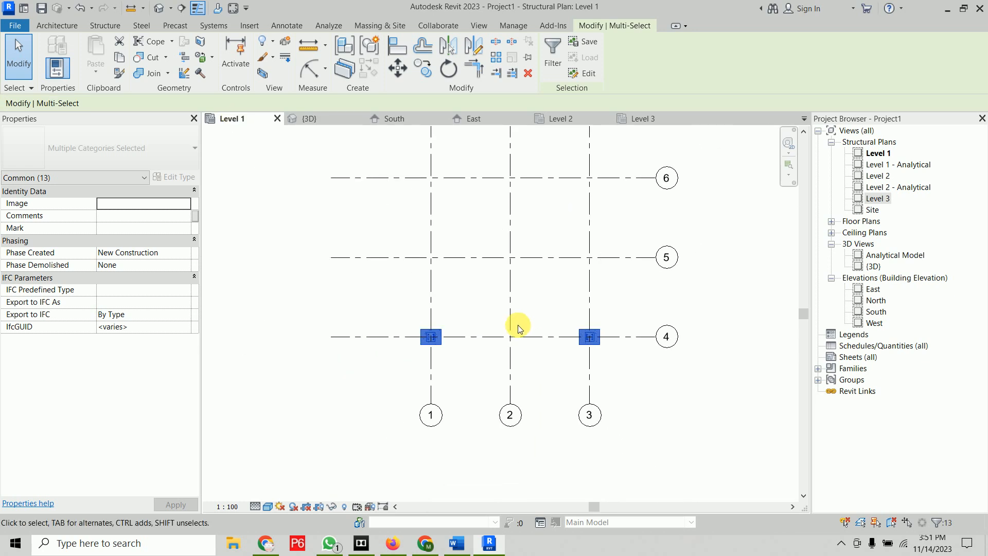
pyautogui.moveTo(482, 362); pyautogui.dragTo(482, 353, button='middle')
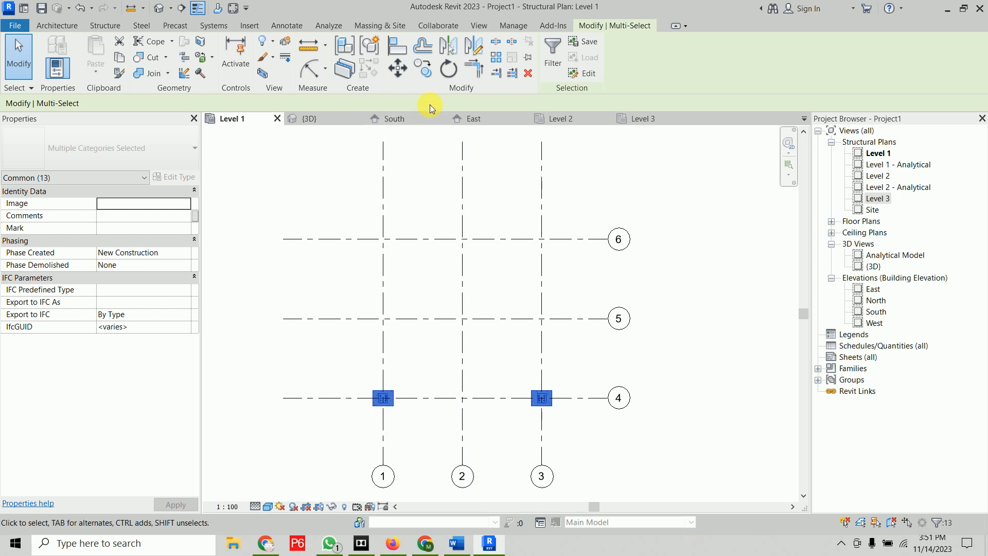
pyautogui.click(422, 76)
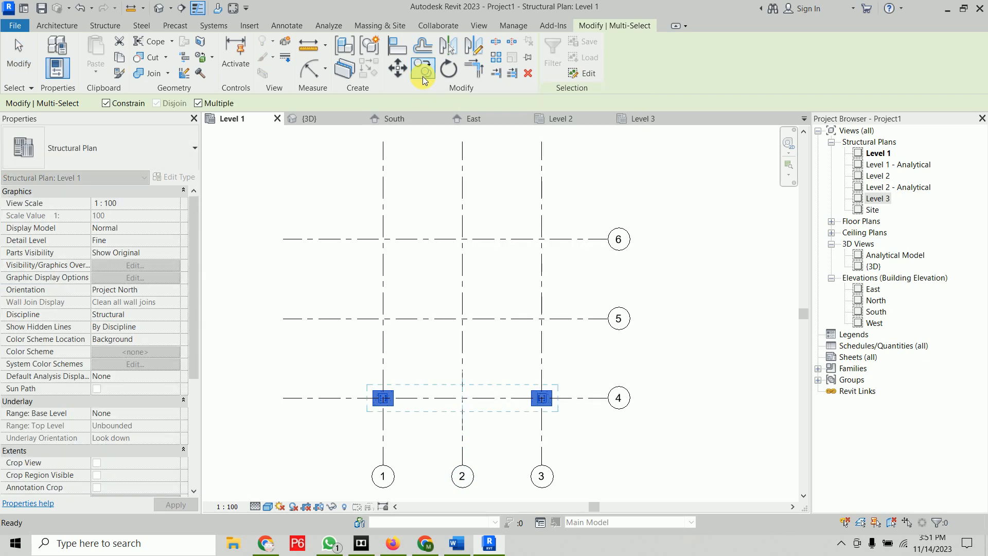
pyautogui.click(332, 399)
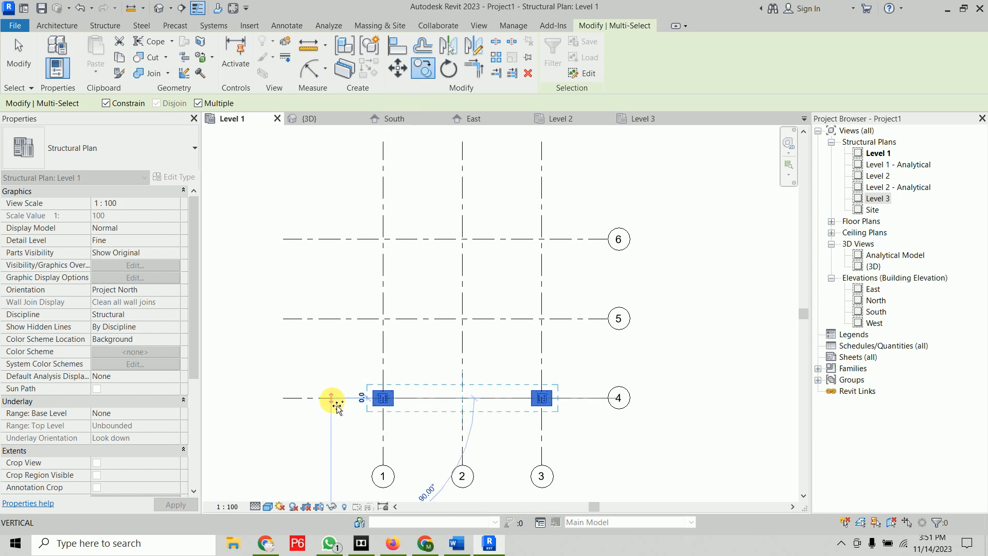
pyautogui.click(332, 320)
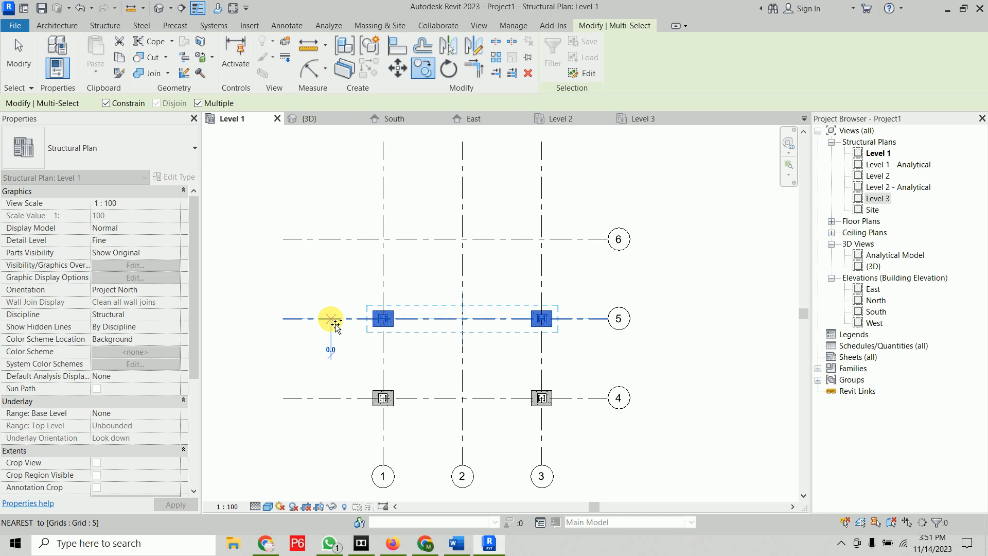
pyautogui.click(332, 239)
pyautogui.press('Escape')
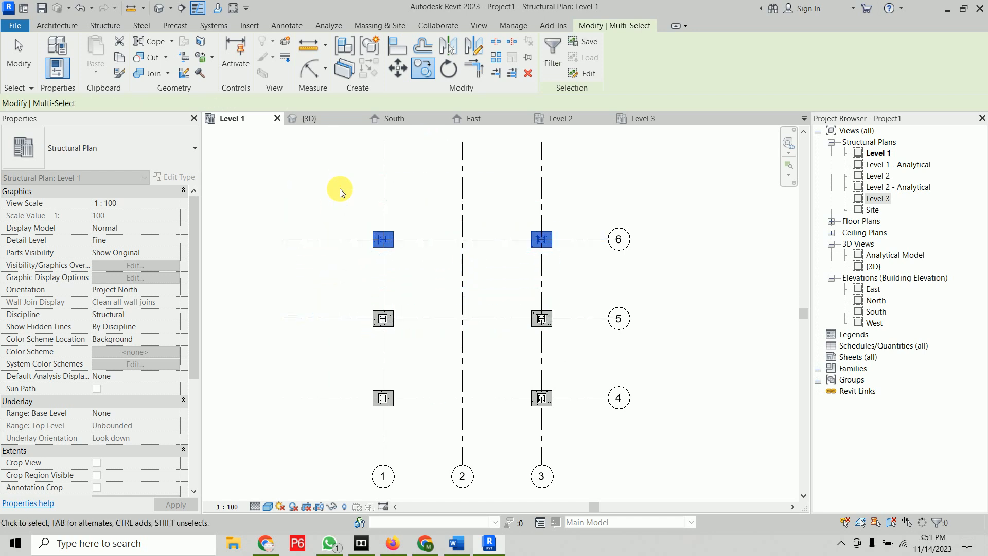
pyautogui.press('Escape')
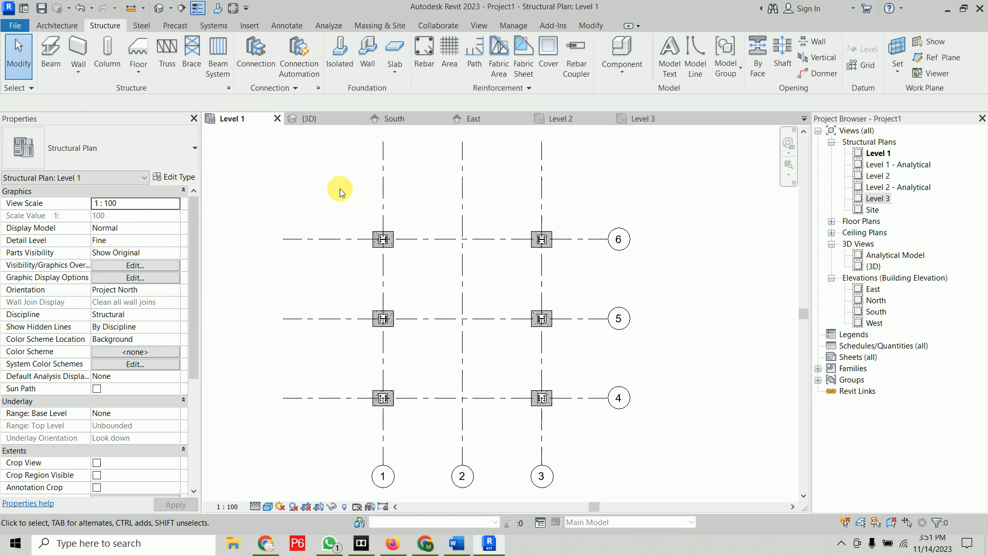
# Step: Examine the row of copied portal frames from several angles in the 3D view
pyautogui.click(338, 122)
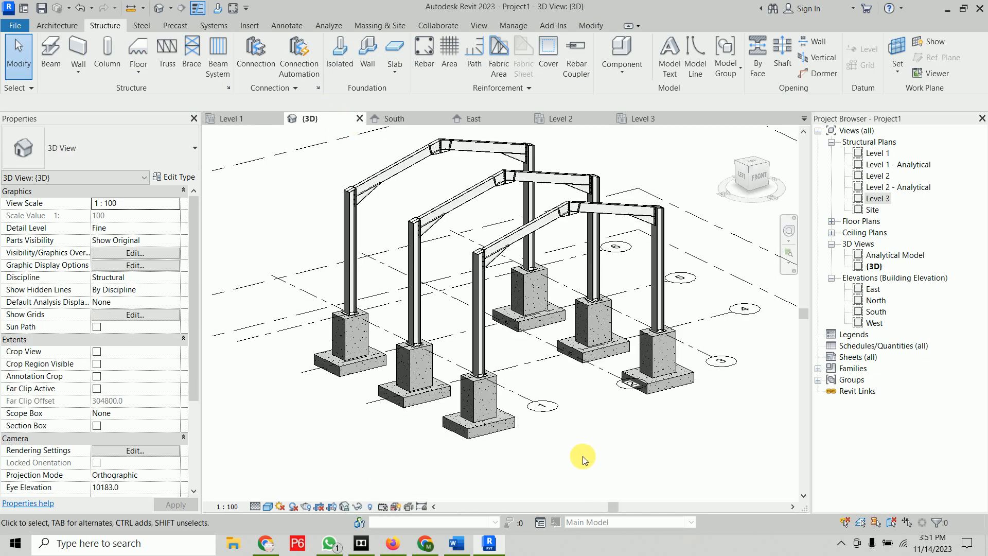
pyautogui.keyDown('shift'); pyautogui.moveTo(546, 471); pyautogui.dragTo(687, 443, button='middle'); pyautogui.keyUp('shift')
pyautogui.keyDown('shift'); pyautogui.moveTo(606, 450); pyautogui.dragTo(534, 452, button='middle'); pyautogui.keyUp('shift')
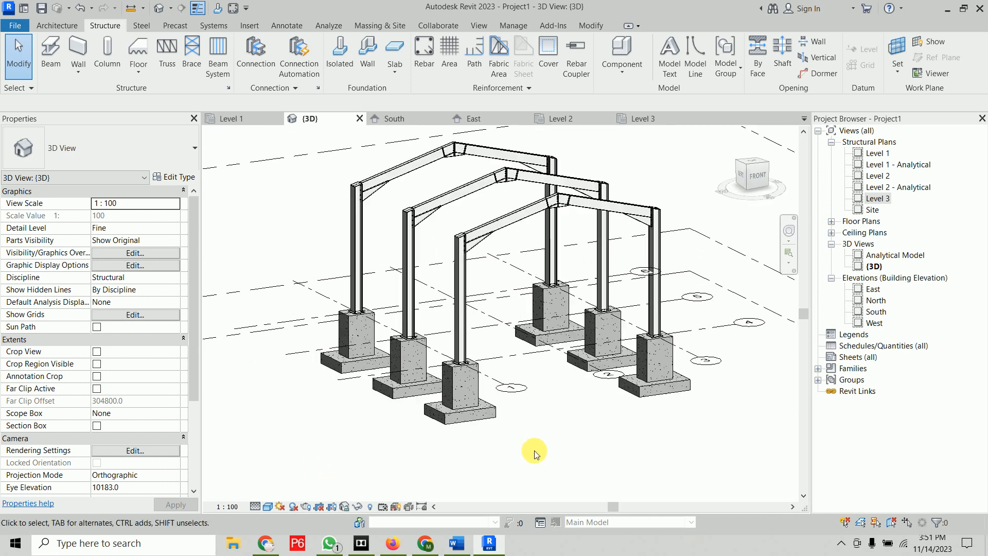
pyautogui.keyDown('shift'); pyautogui.moveTo(585, 474); pyautogui.dragTo(596, 456, button='middle'); pyautogui.keyUp('shift')
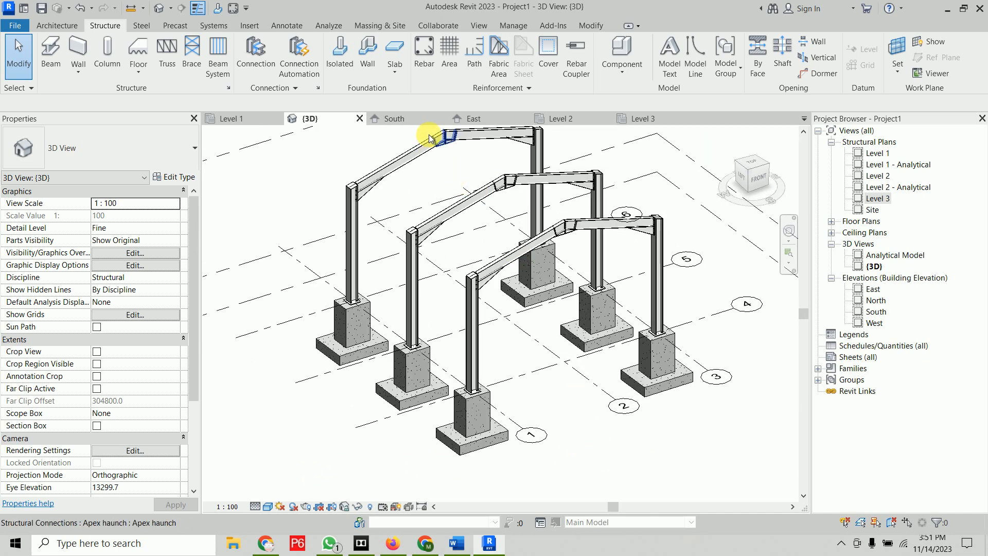
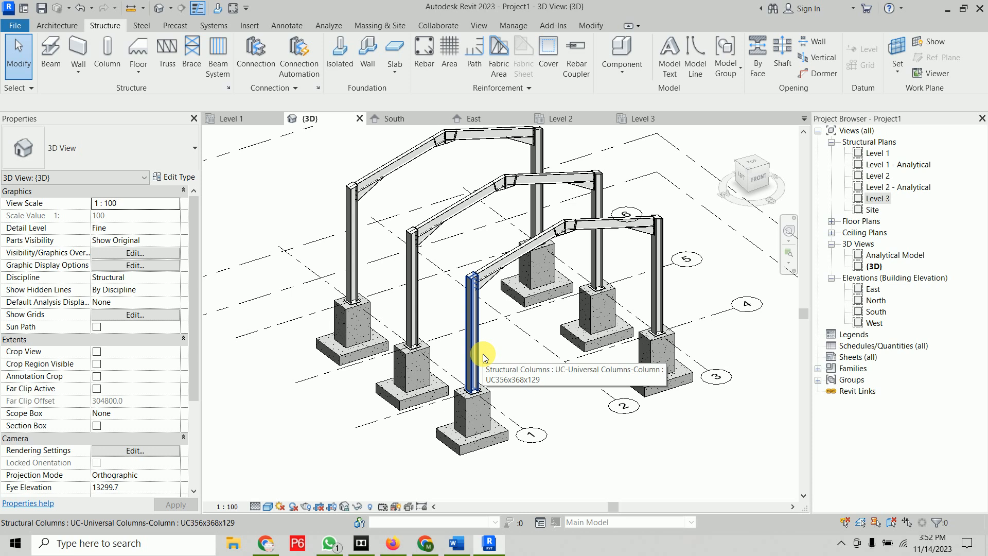
# Step: Set the South elevation's detail level to Fine to display the rafter's knee and apex haunch connections
pyautogui.click(394, 118)
pyautogui.scroll(5, 431, 268)
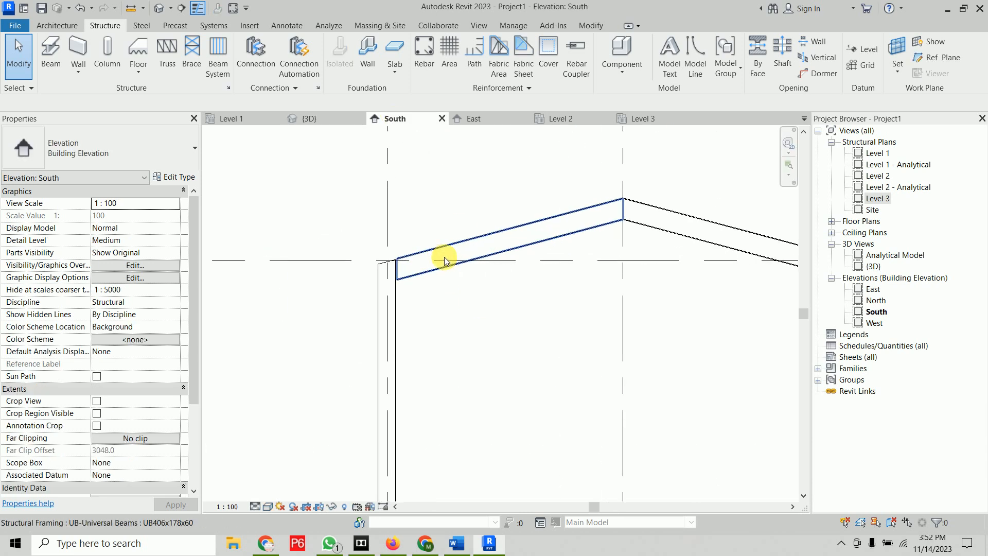
pyautogui.click(255, 506)
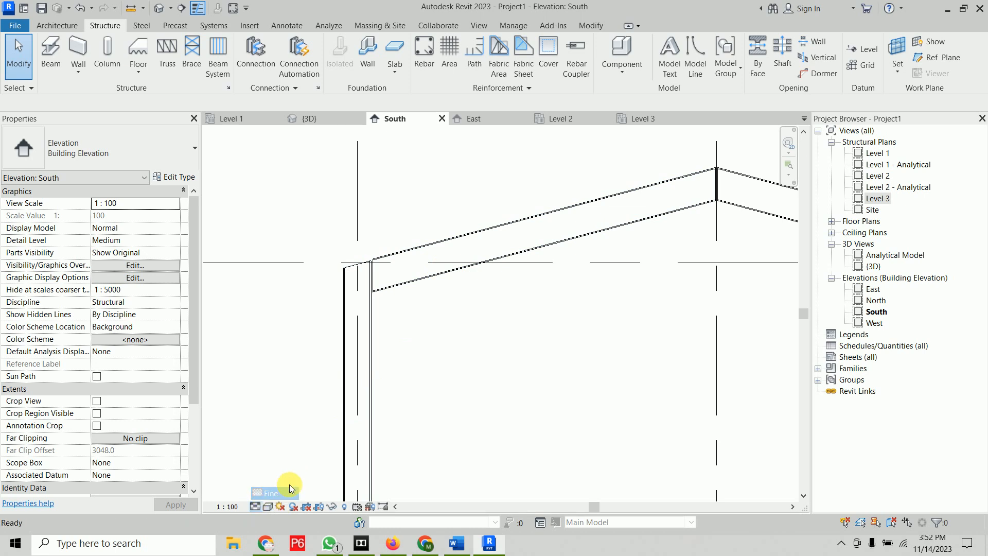
pyautogui.click(288, 489)
pyautogui.scroll(3, 456, 196)
pyautogui.scroll(-2, 456, 197)
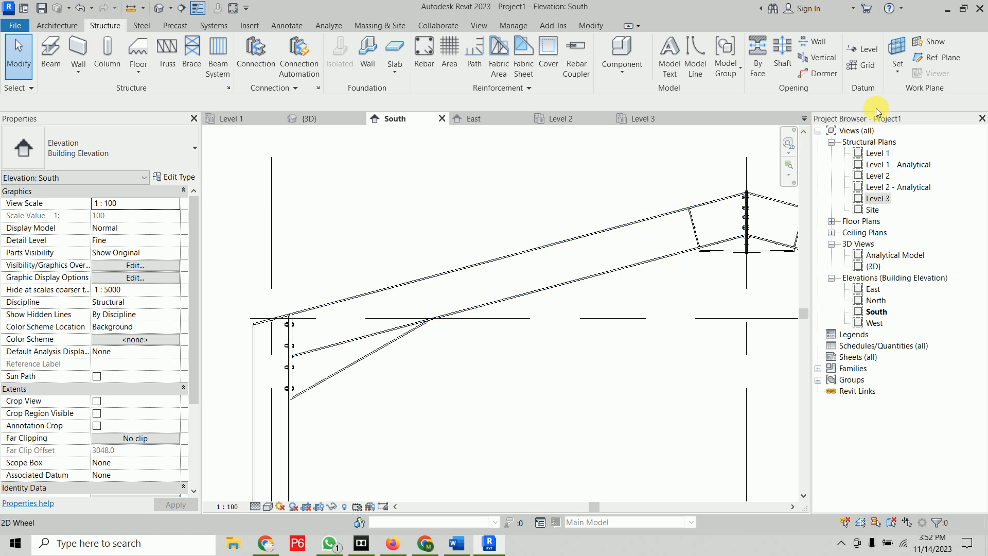
# Step: Create a reference plane by picking the top edge of the west rafter in the South elevation and name it wp
pyautogui.click(935, 57)
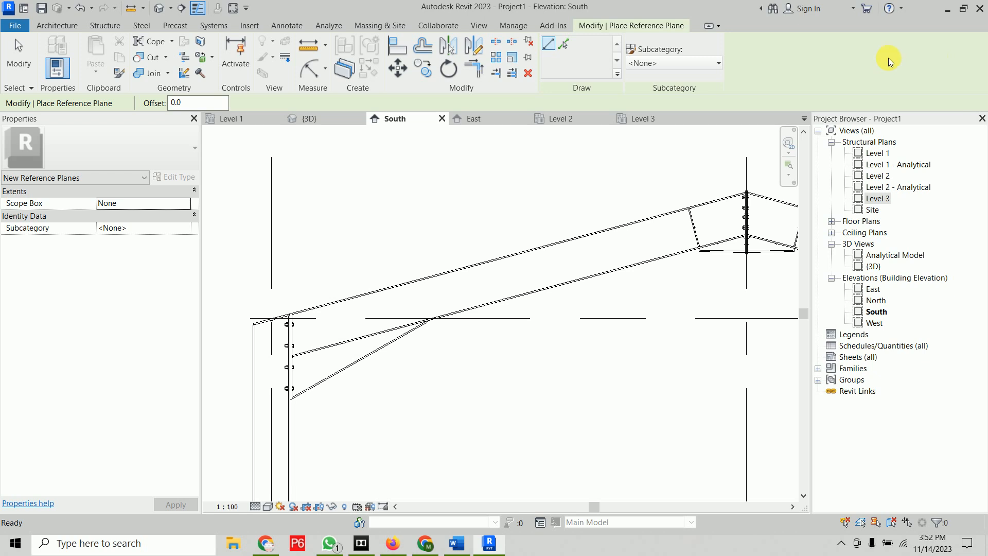
pyautogui.click(565, 46)
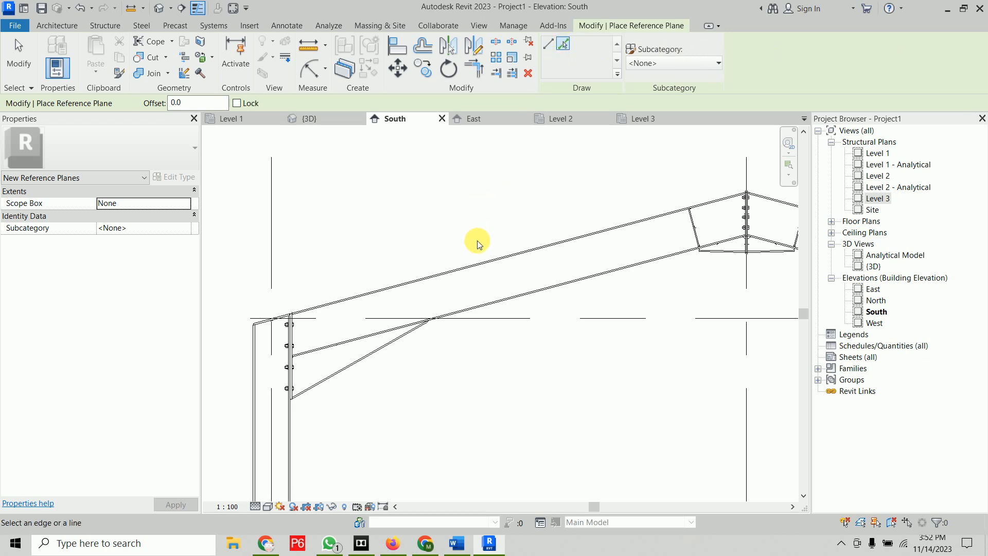
pyautogui.click(481, 261)
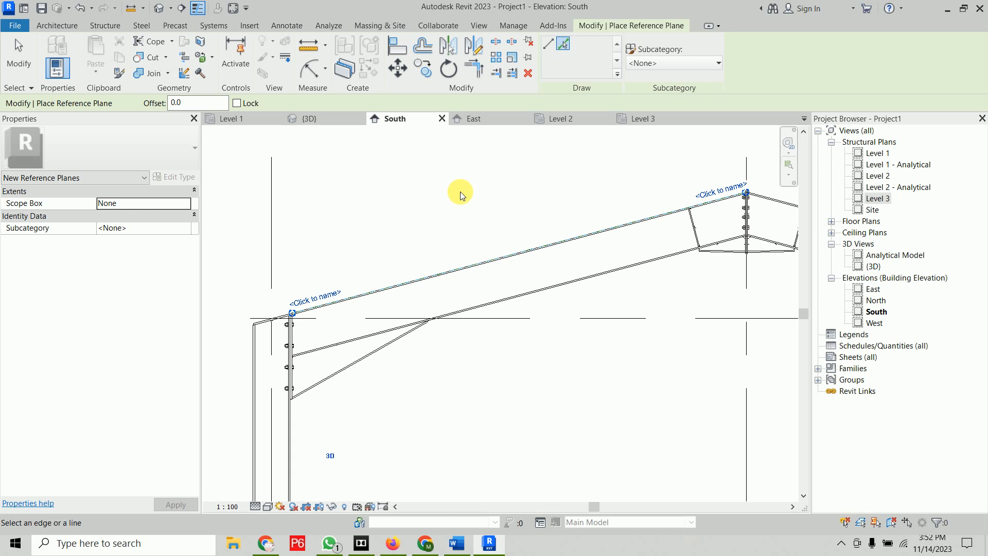
pyautogui.click(304, 305)
pyautogui.write('W')
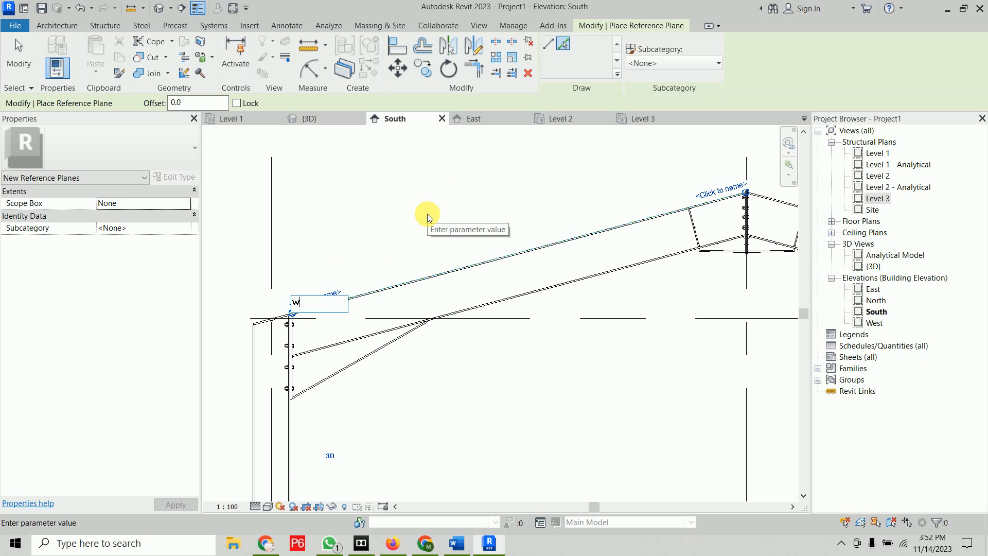
pyautogui.write('P')
pyautogui.press('Return')
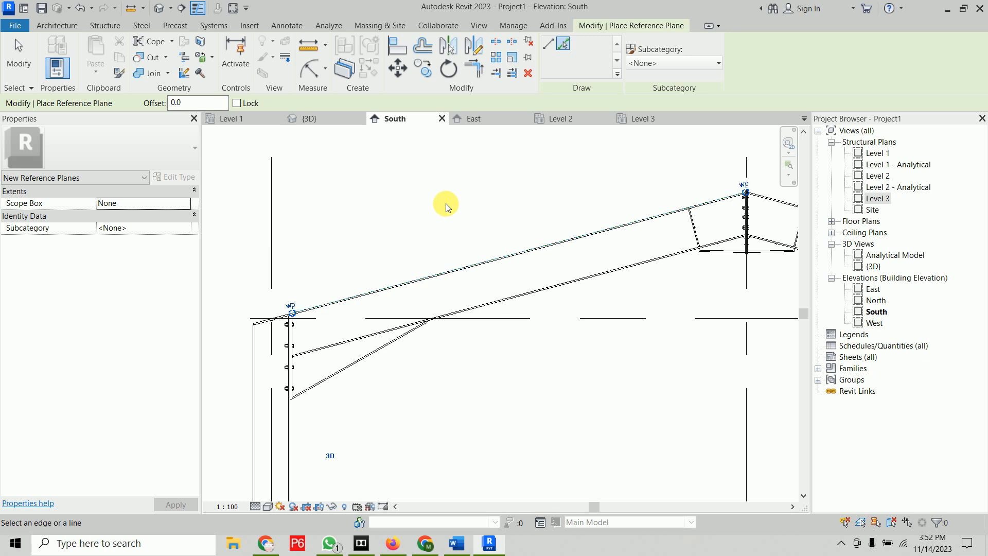
pyautogui.press('Escape')
pyautogui.press('Escape')
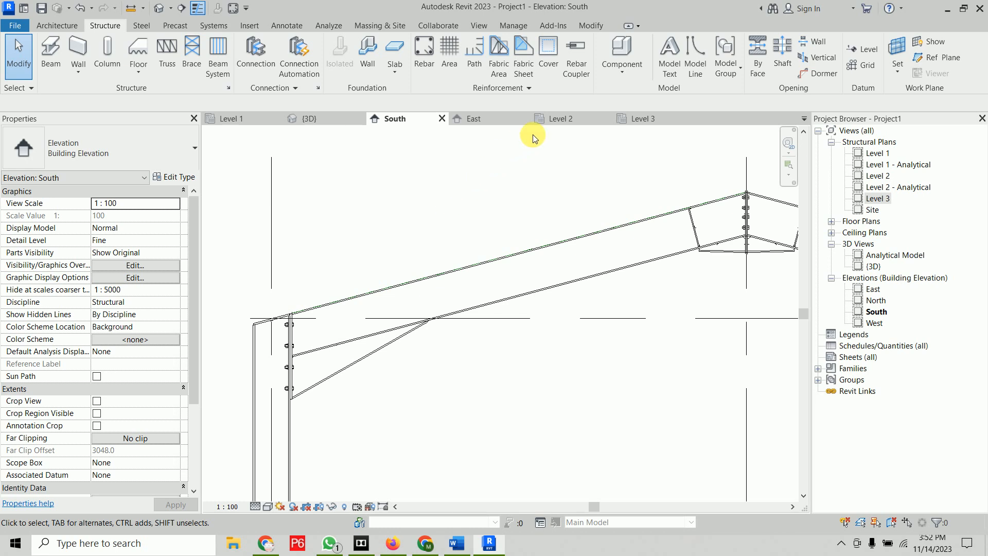
# Step: Set the work plane of the Level 2 structural plan to Reference Plane : wp
pyautogui.click(561, 117)
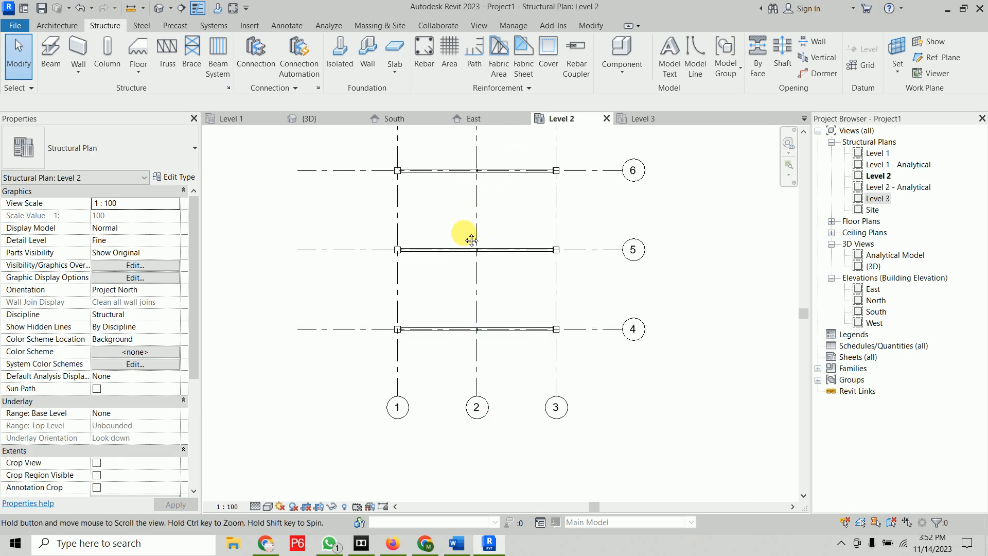
pyautogui.scroll(3, 438, 239)
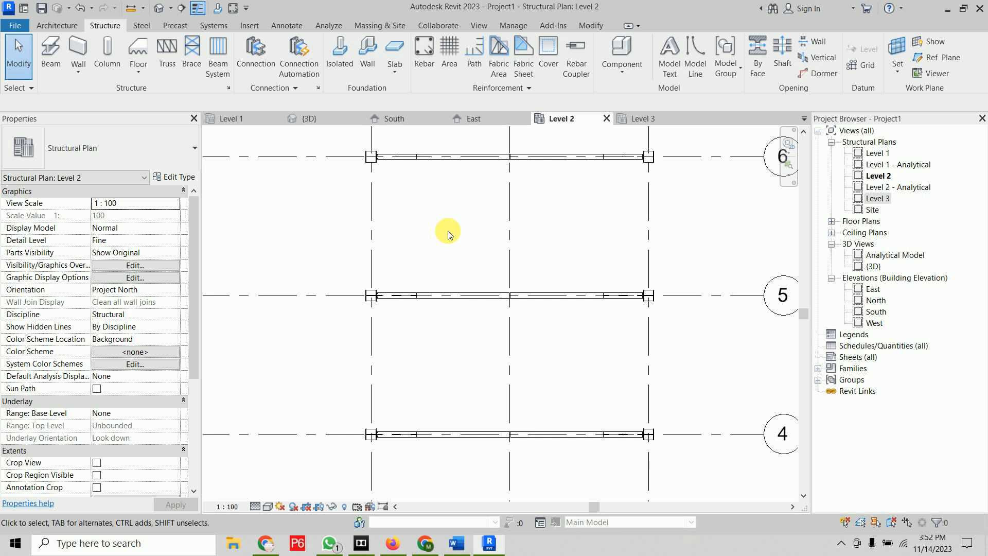
pyautogui.click(896, 77)
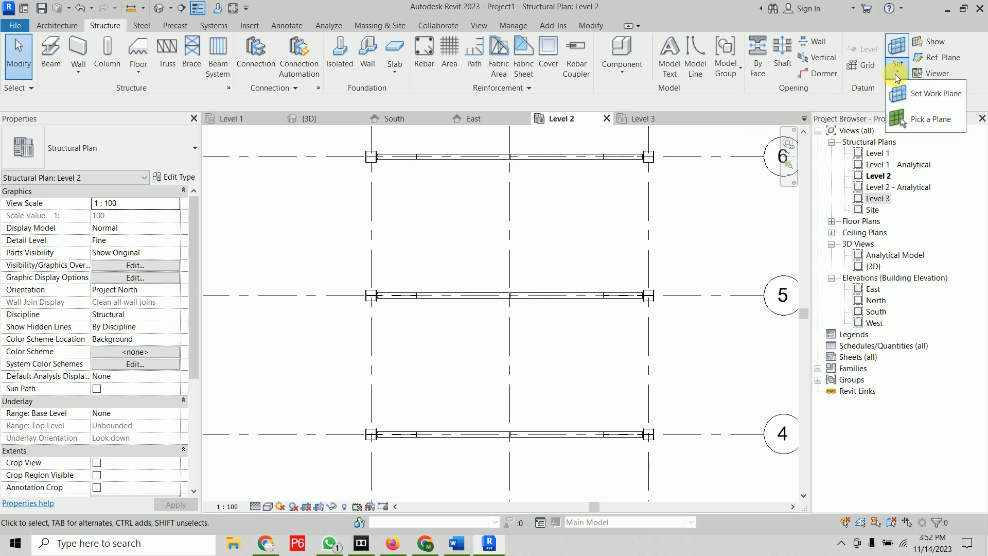
pyautogui.click(905, 92)
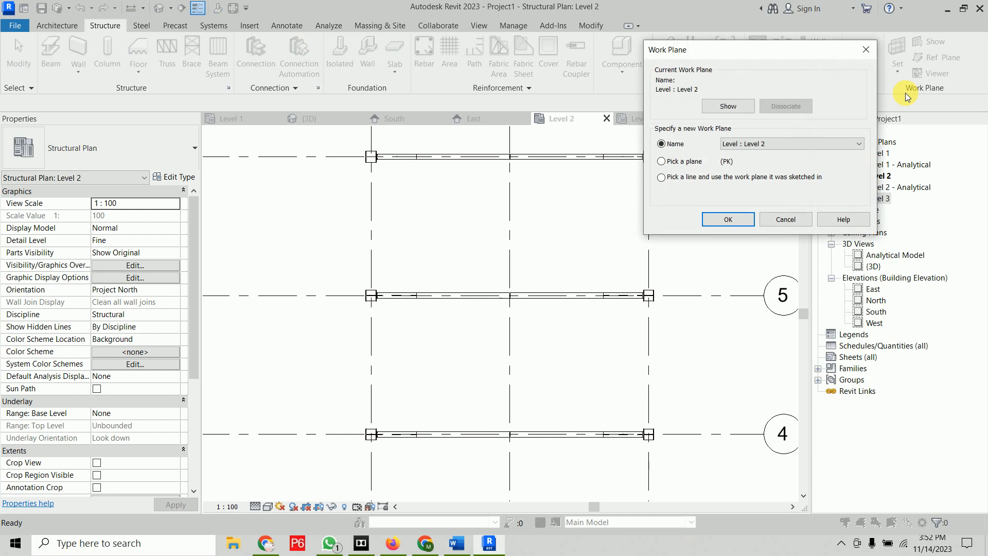
pyautogui.click(777, 144)
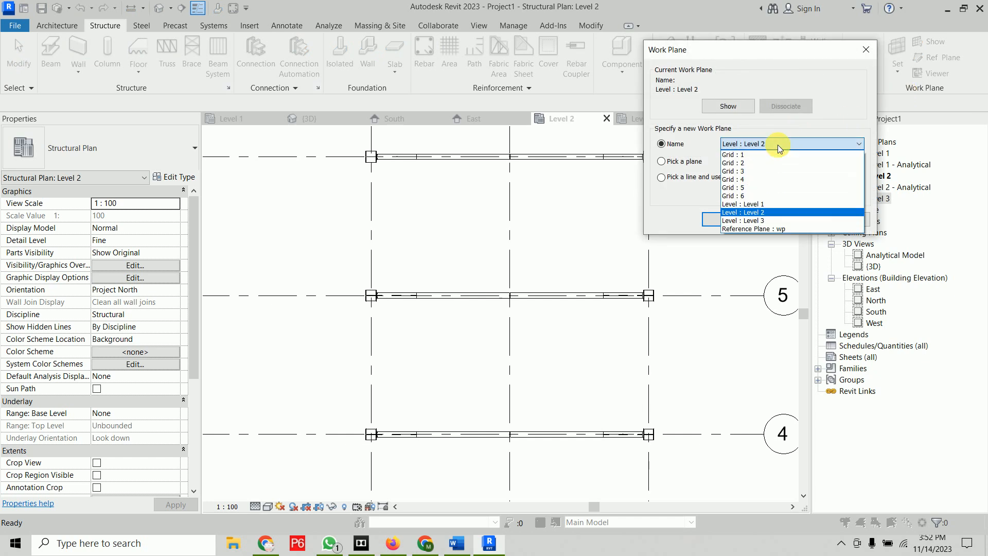
pyautogui.click(812, 228)
pyautogui.click(730, 220)
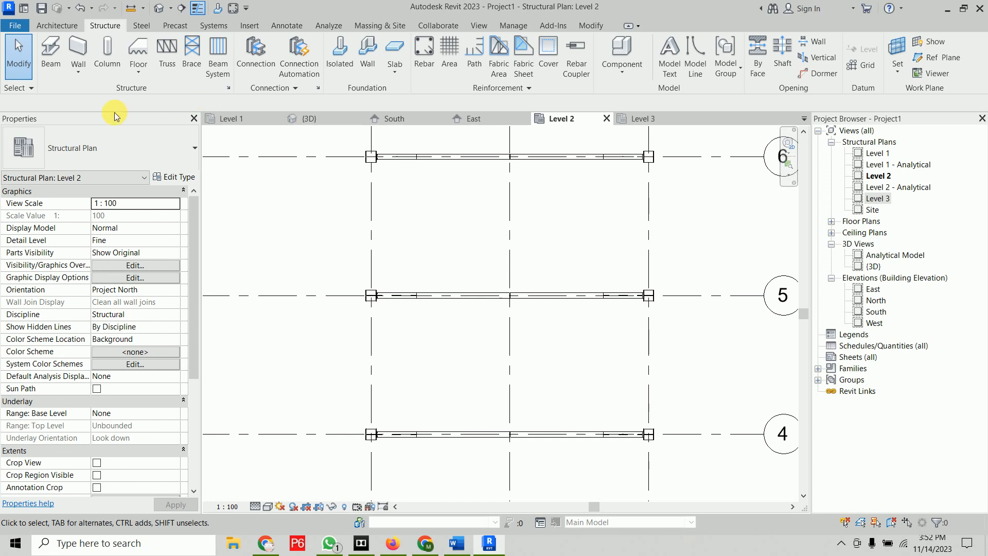
# Step: For a new beam, browse the family library to Structural Framing, Light Gauge Steel and show the families as extra large icons
pyautogui.click(51, 55)
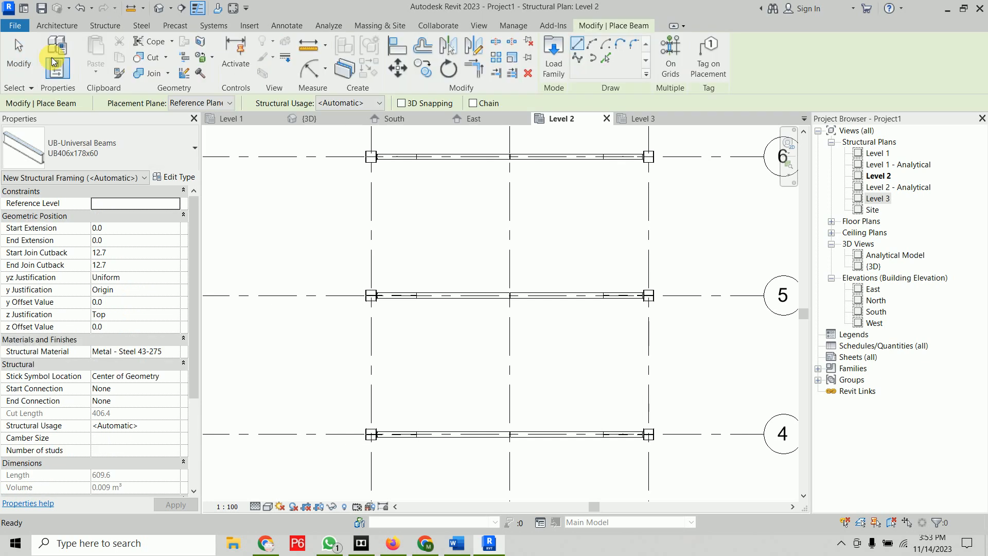
pyautogui.click(555, 72)
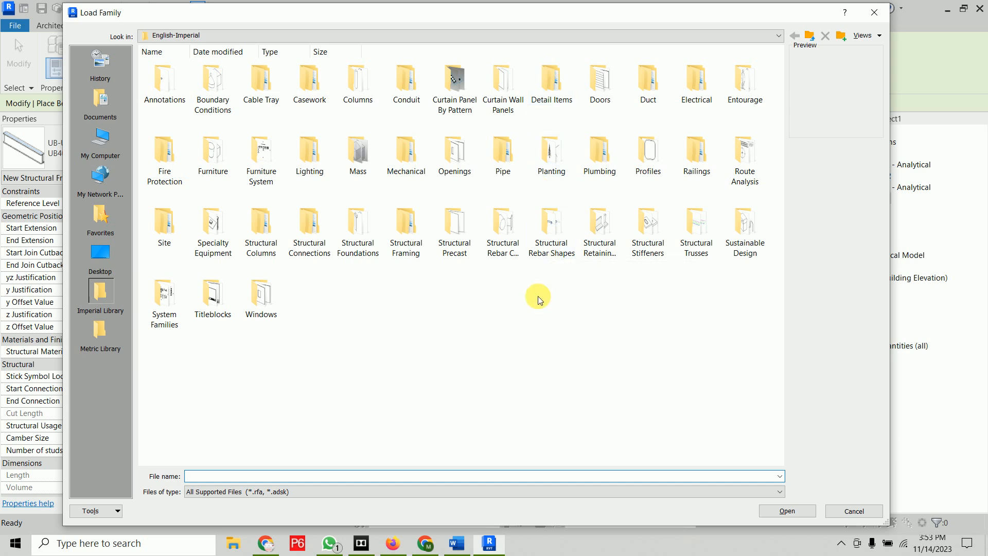
pyautogui.click(598, 242)
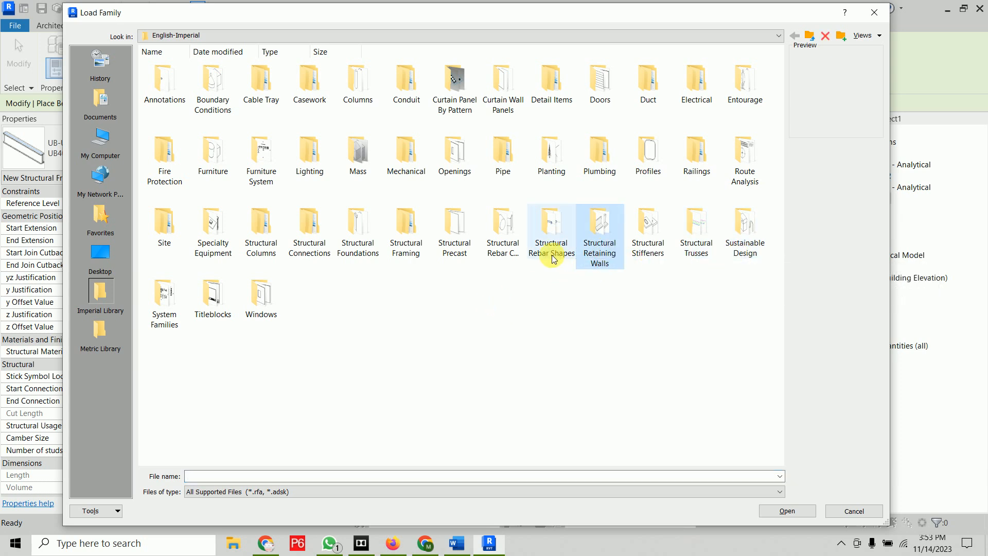
pyautogui.doubleClick(413, 249)
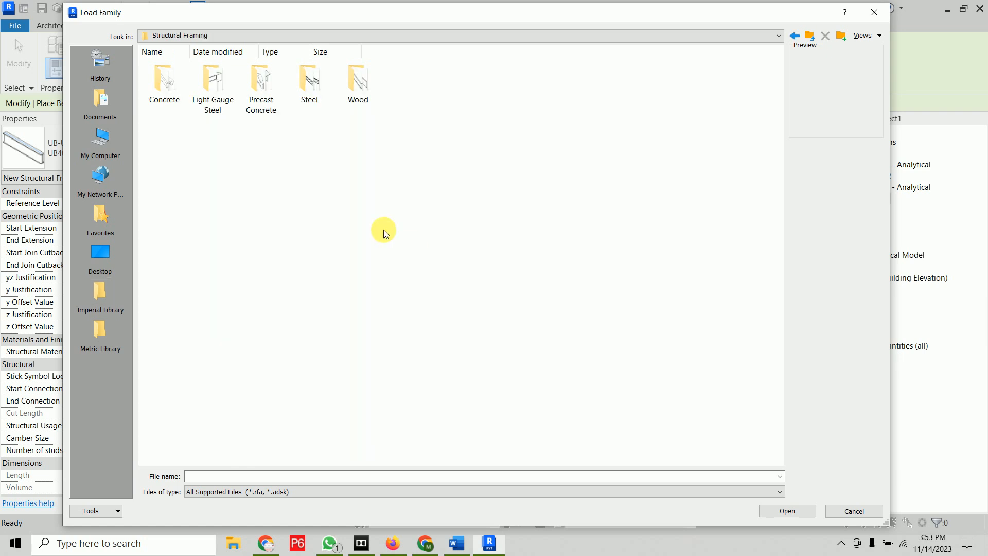
pyautogui.doubleClick(215, 98)
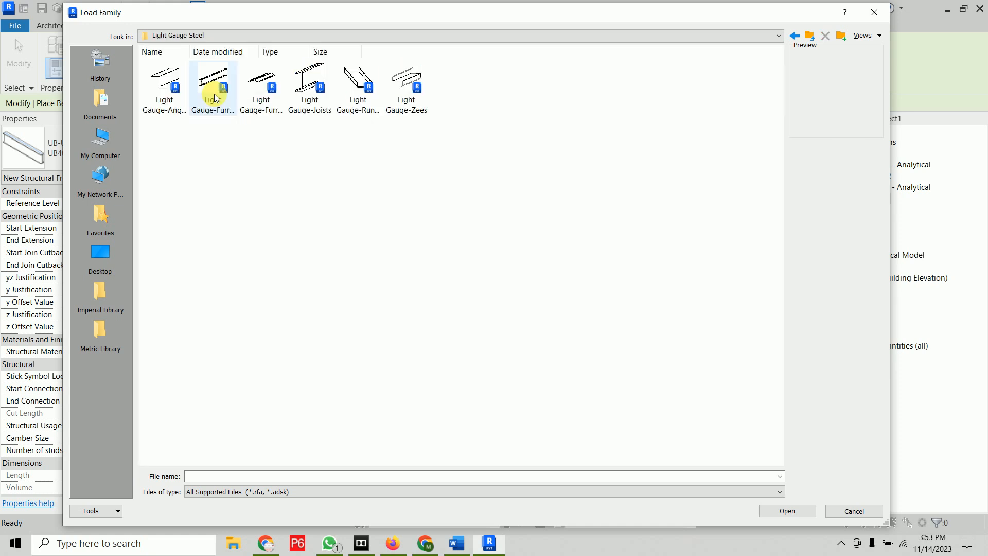
pyautogui.rightClick(213, 150)
pyautogui.moveTo(278, 149)
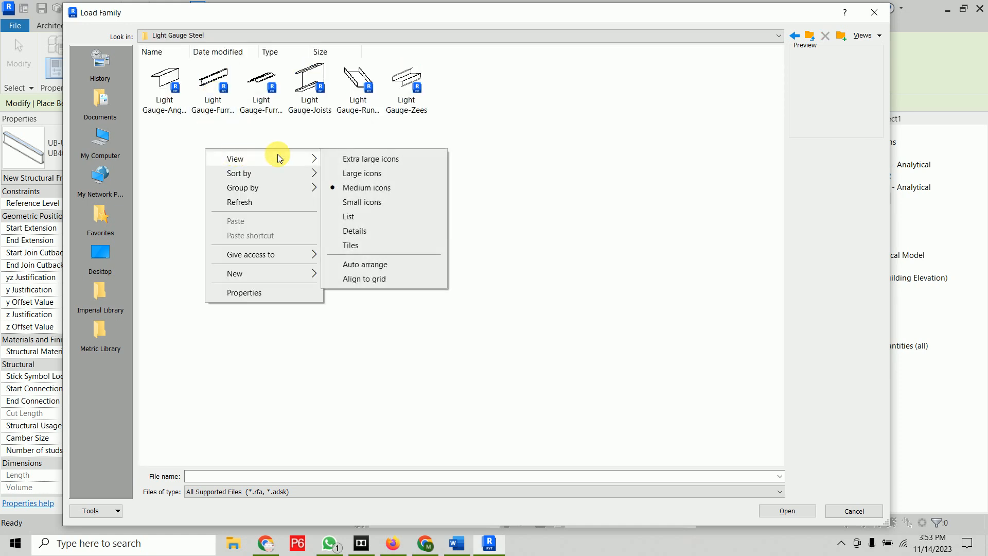
pyautogui.click(387, 161)
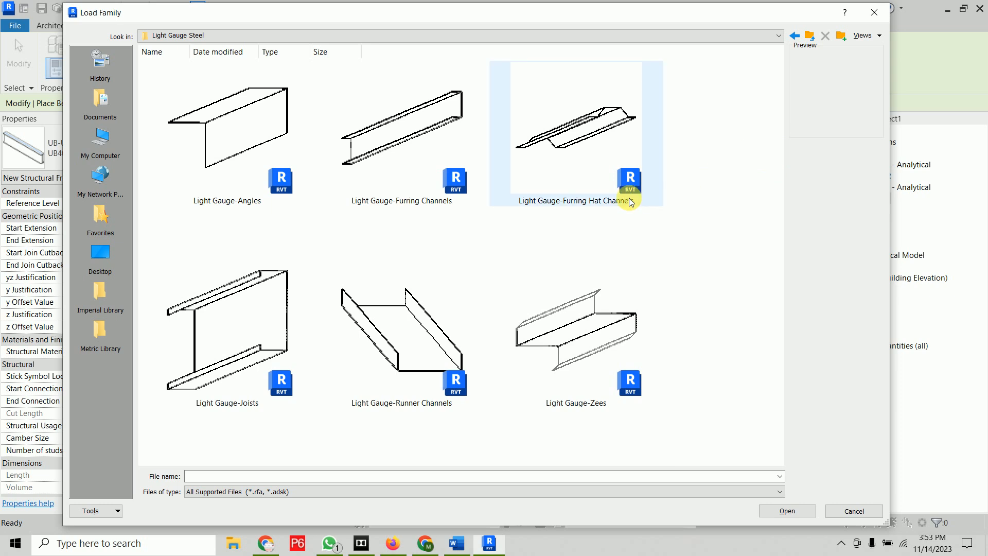
# Step: Compare the light gauge family previews and load the Light Gauge-Joists family with type 1000S250-97
pyautogui.click(610, 199)
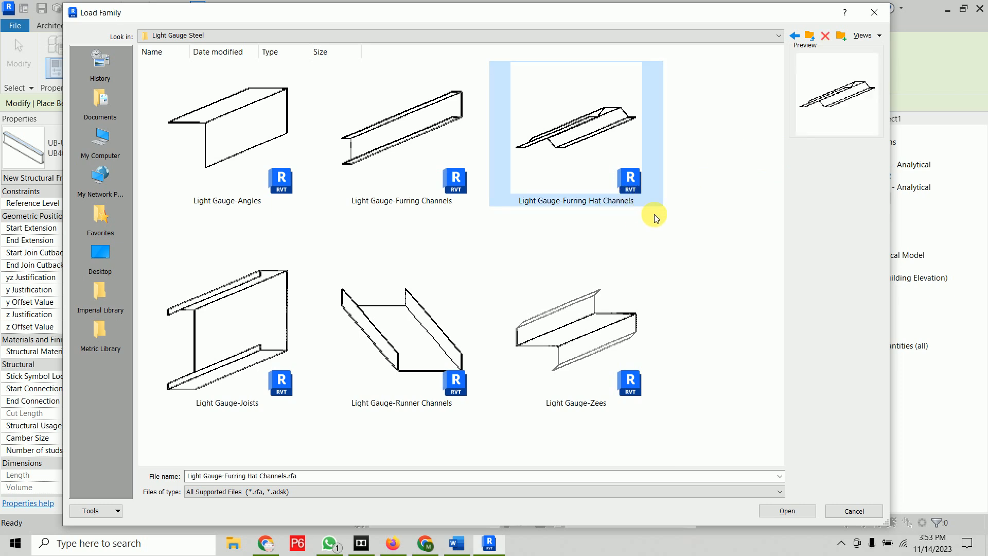
pyautogui.click(704, 233)
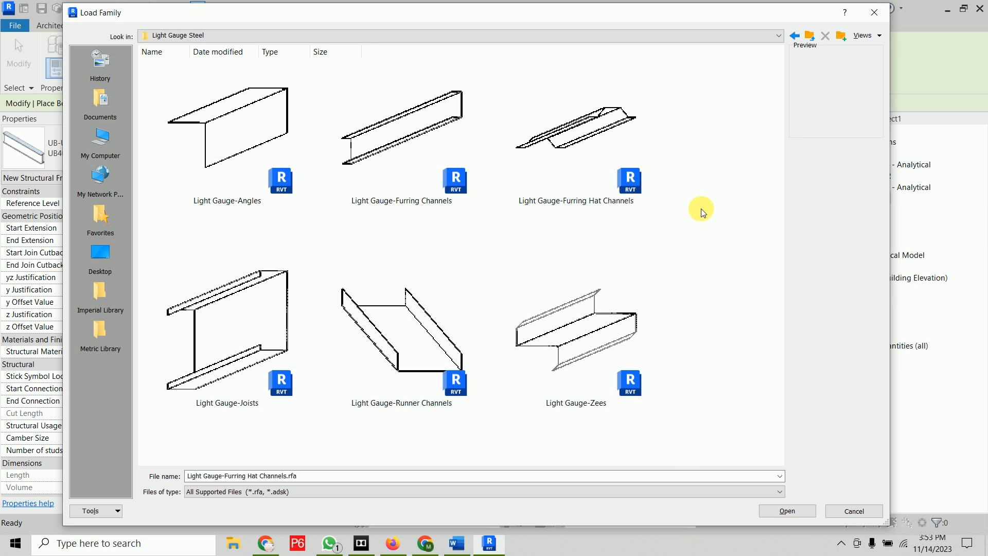
pyautogui.click(423, 175)
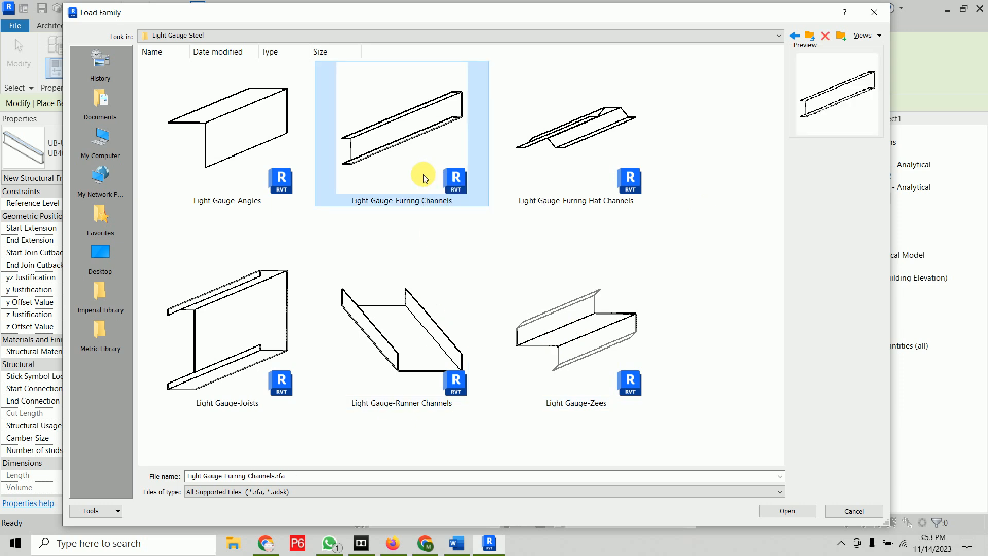
pyautogui.click(281, 342)
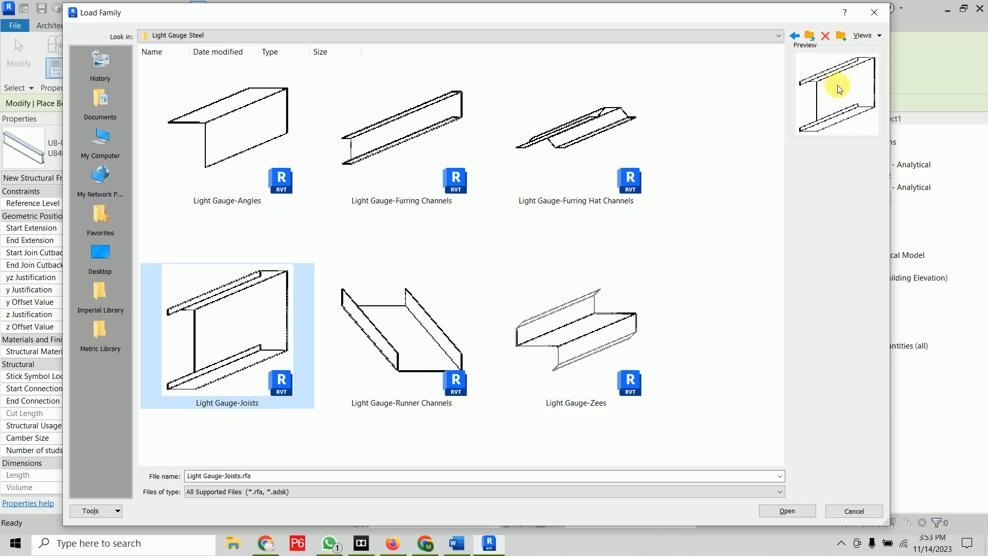
pyautogui.click(772, 510)
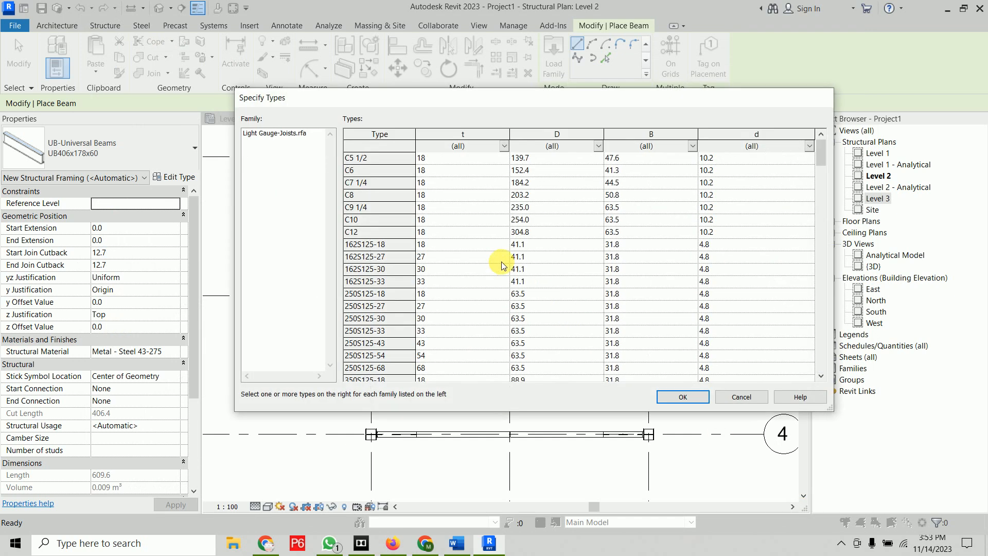
pyautogui.scroll(-20, 419, 249)
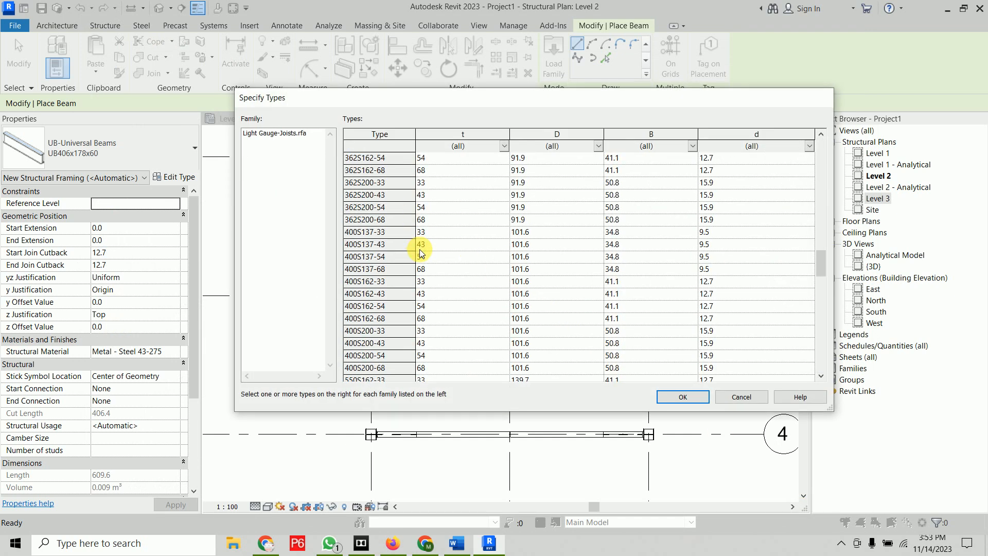
pyautogui.scroll(-5, 421, 252)
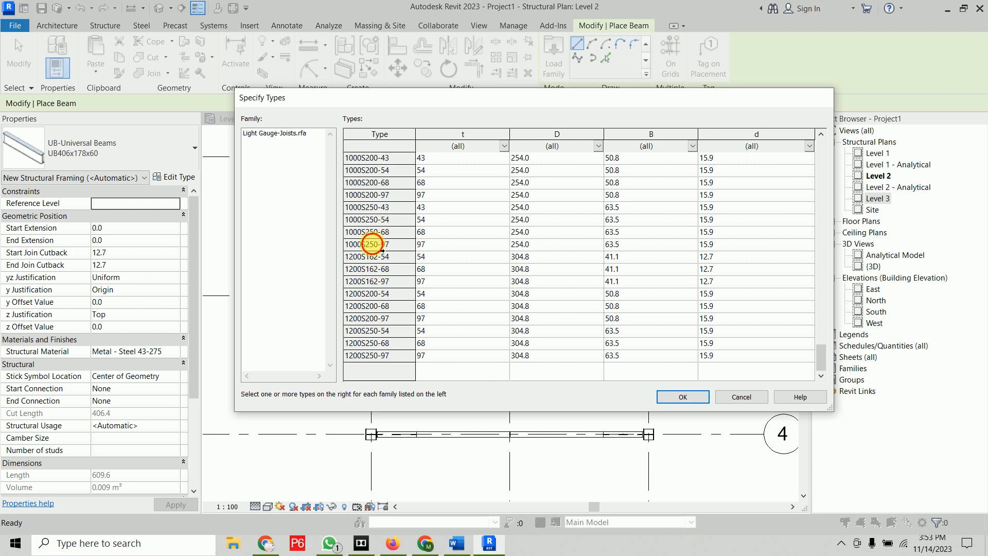
pyautogui.click(372, 244)
pyautogui.click(689, 398)
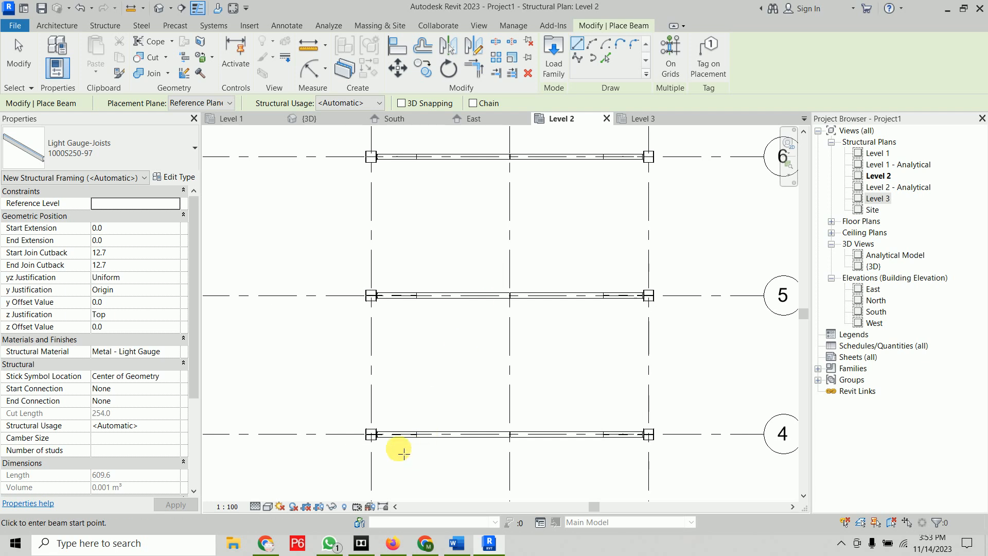
# Step: Place a 1000S250-97 joist beside the west columns, running from the grid 4 rafter across two bays to the grid 6 rafter
pyautogui.scroll(3, 380, 438)
pyautogui.scroll(4, 382, 438)
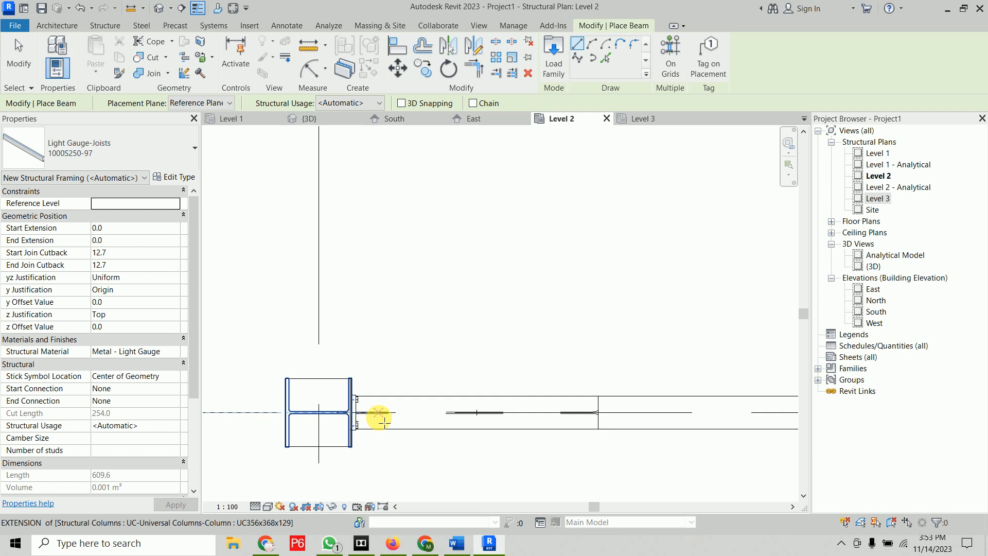
pyautogui.click(378, 417)
pyautogui.scroll(-5, 386, 303)
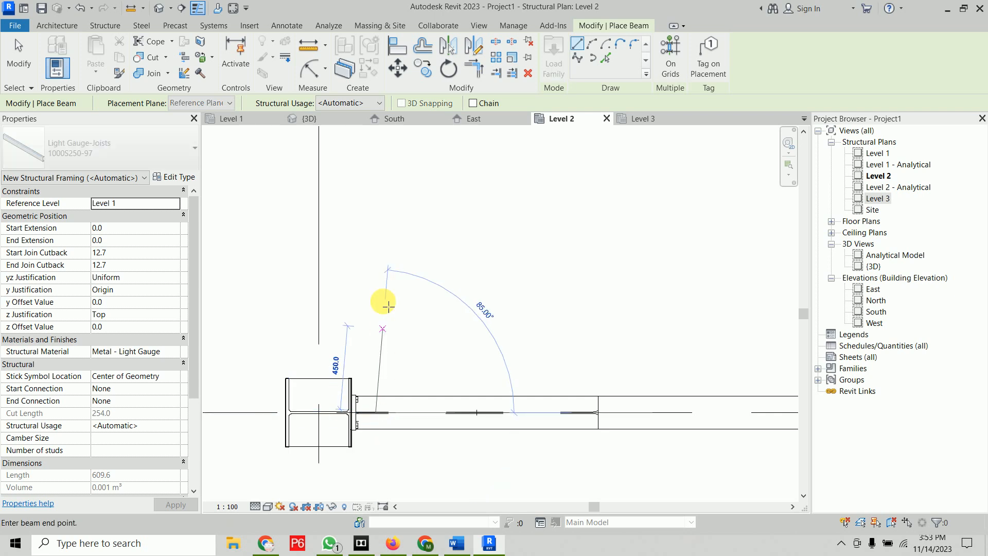
pyautogui.moveTo(379, 199); pyautogui.dragTo(362, 495, button='middle')
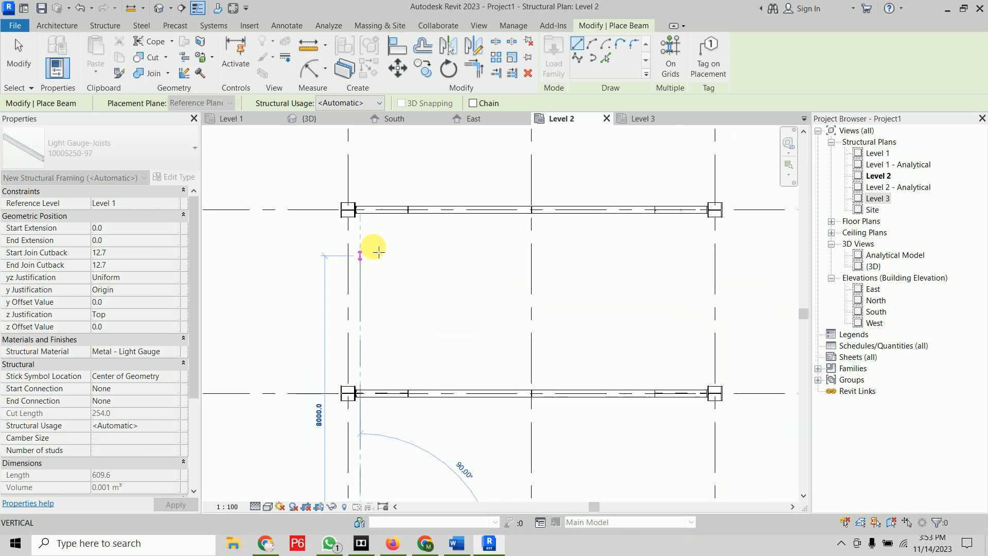
pyautogui.moveTo(370, 230); pyautogui.dragTo(370, 389, button='middle')
pyautogui.scroll(3, 369, 389)
pyautogui.scroll(3, 368, 390)
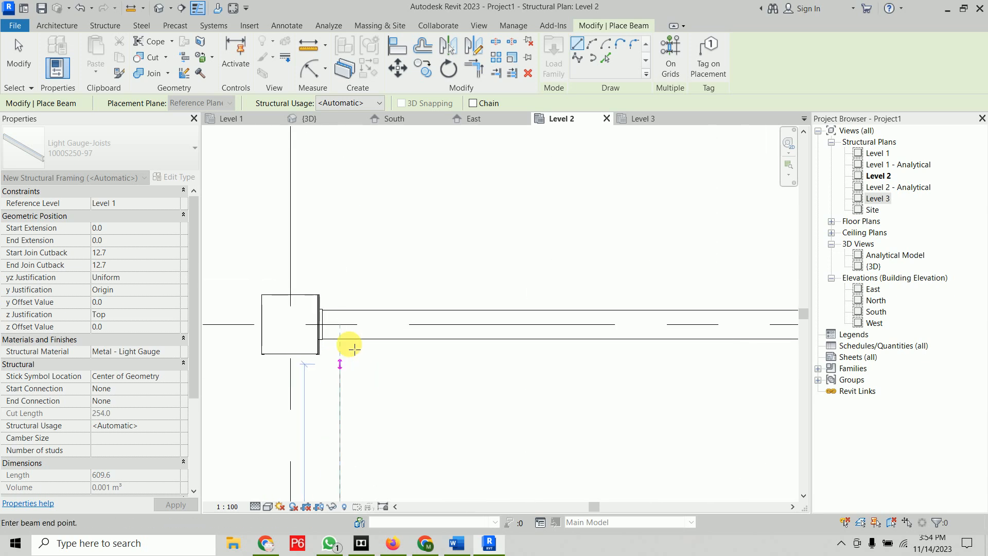
pyautogui.click(340, 325)
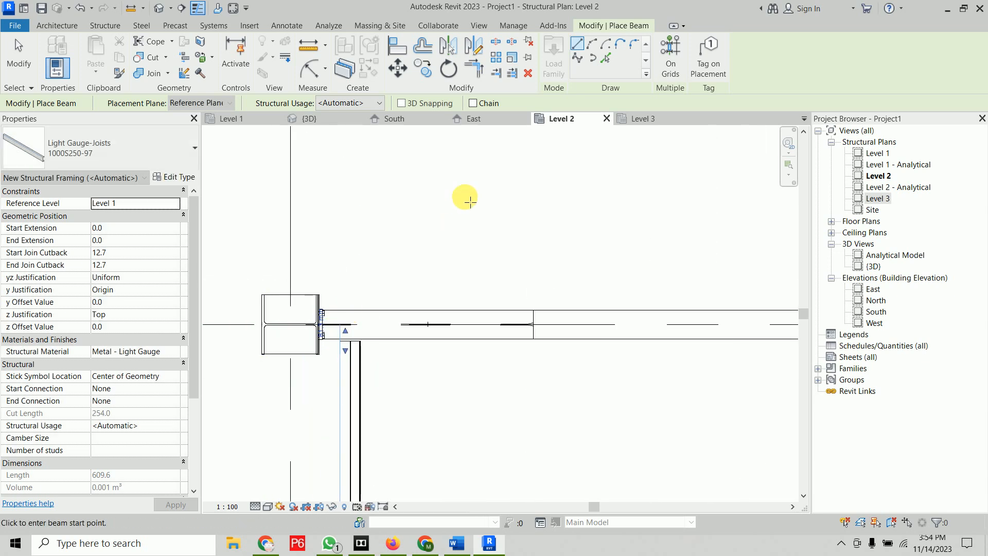
pyautogui.rightClick(458, 198)
pyautogui.click(474, 206)
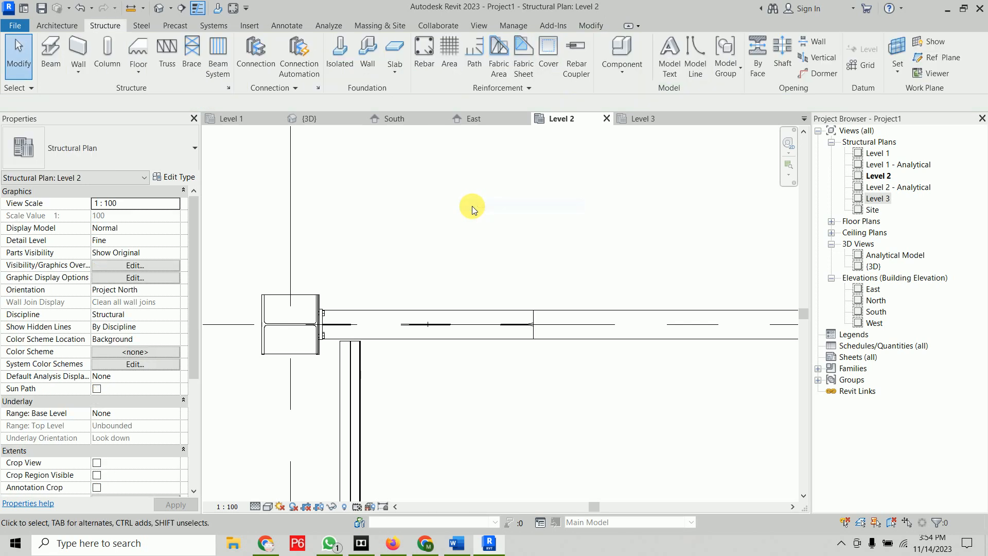
# Step: Select the new joist where it meets the front rafter in the 3D view and set the visual style to Wireframe
pyautogui.click(309, 118)
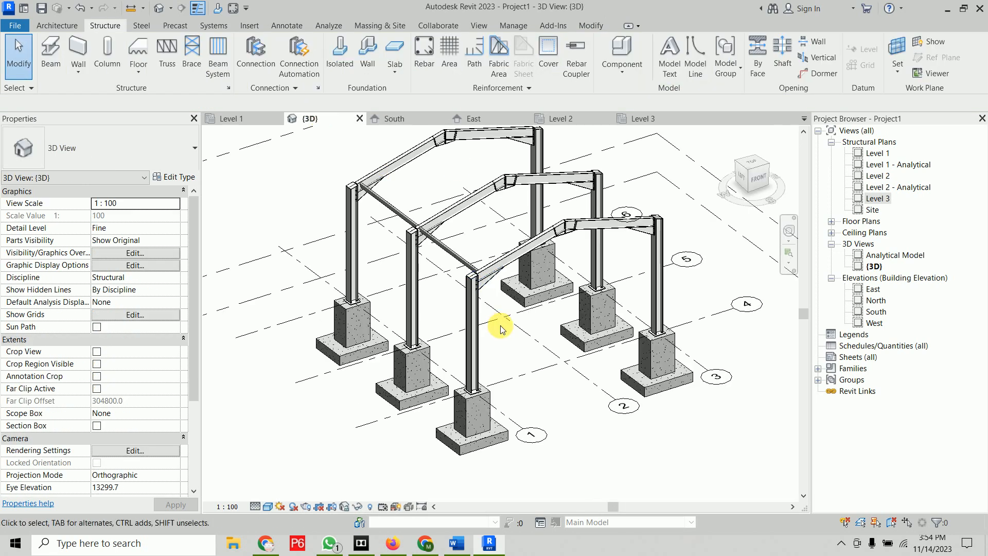
pyautogui.scroll(4, 484, 284)
pyautogui.scroll(5, 484, 284)
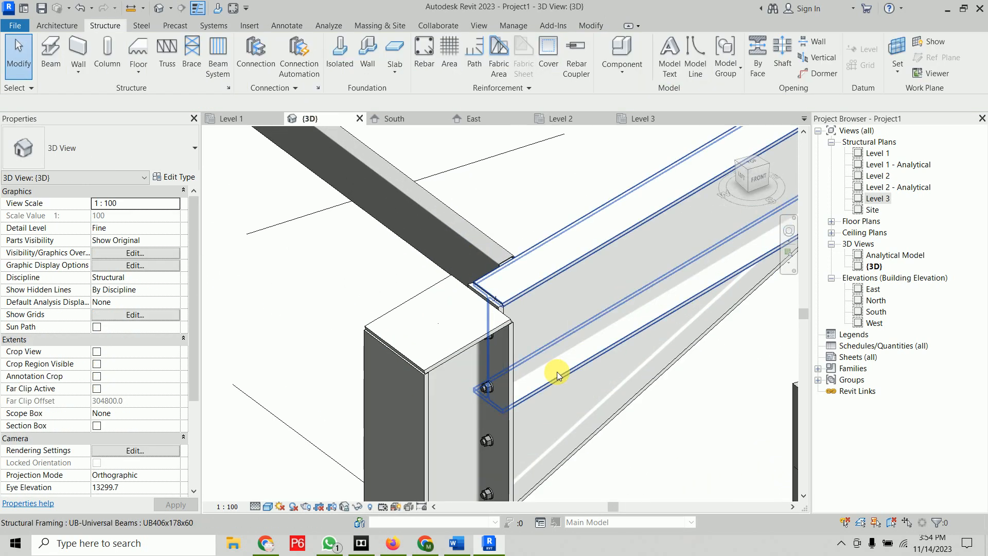
pyautogui.scroll(3, 528, 240)
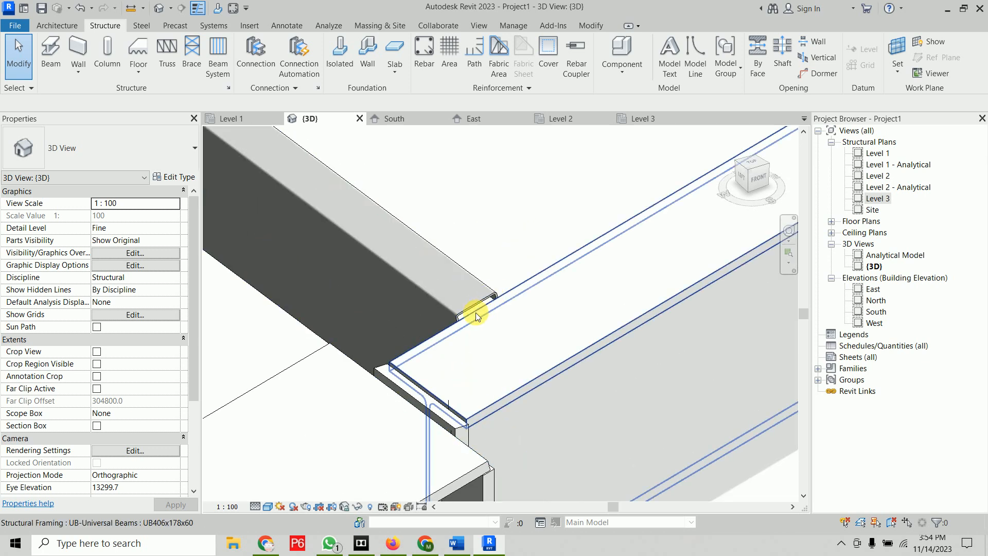
pyautogui.click(475, 298)
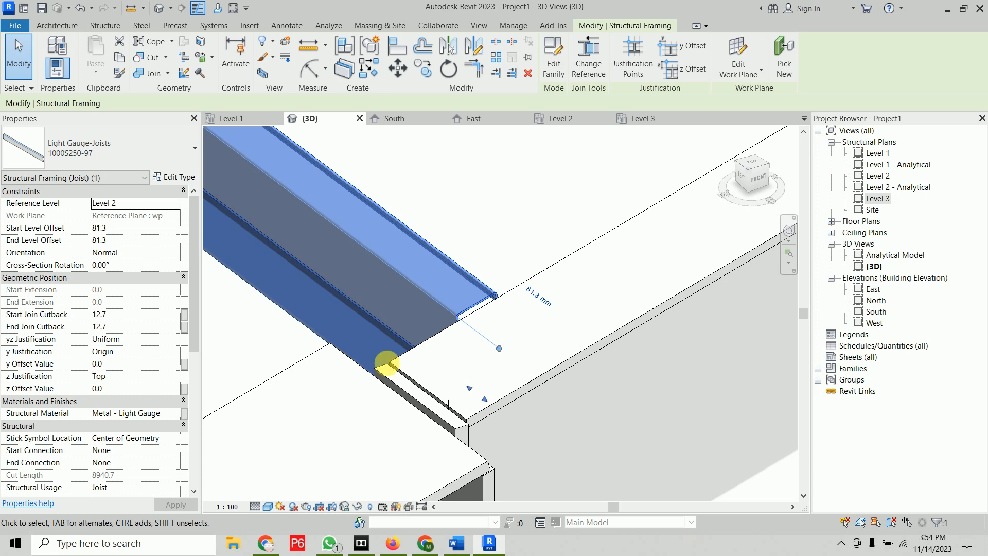
pyautogui.click(268, 507)
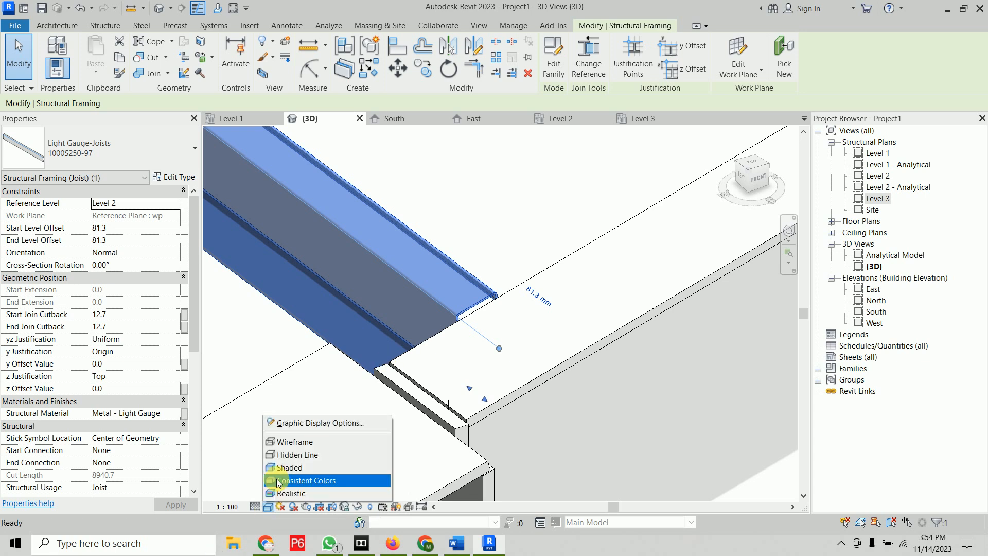
pyautogui.click(295, 444)
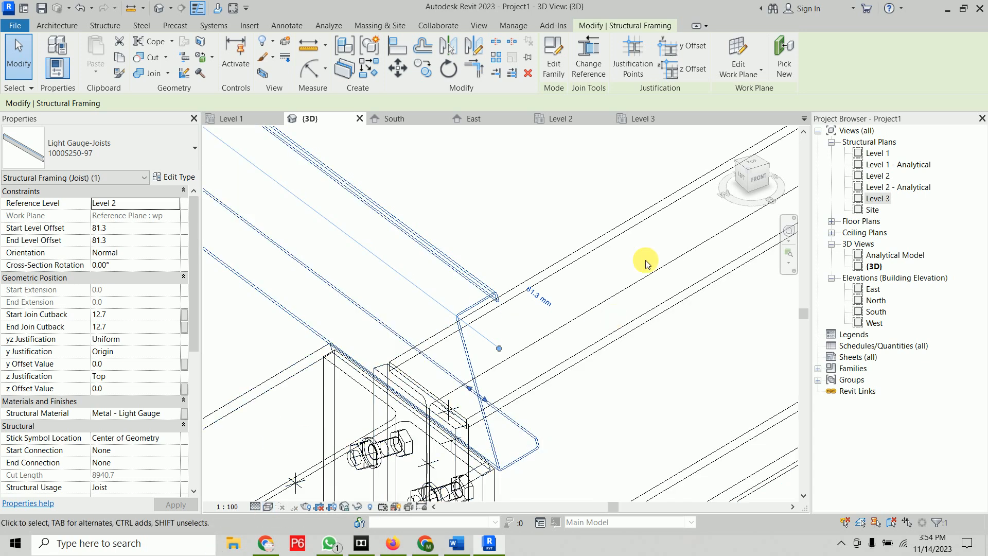
# Step: Set the joist's justification point to the middle of its bottom edge, raising it onto the rafter, and set the 3D view to Shaded
pyautogui.click(512, 216)
pyautogui.click(467, 270)
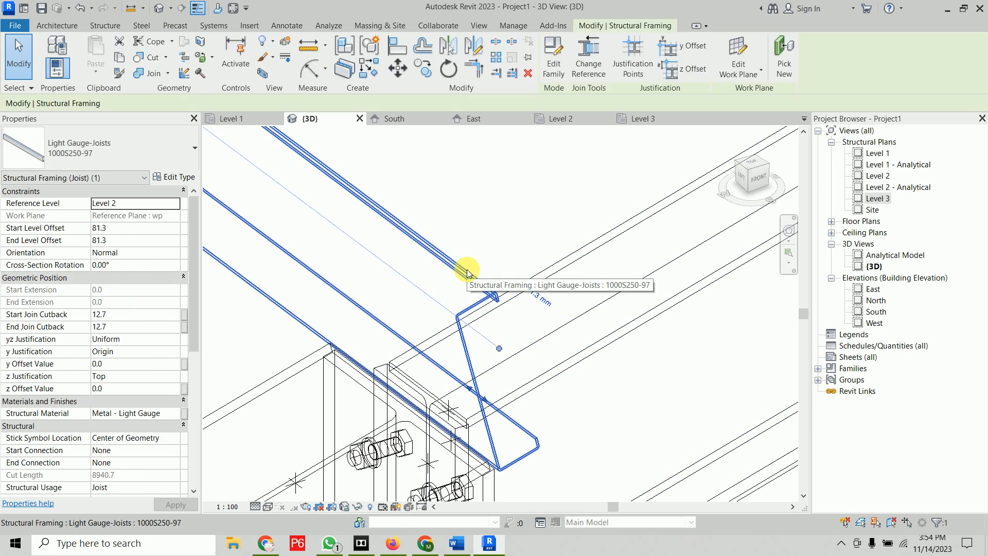
pyautogui.click(644, 73)
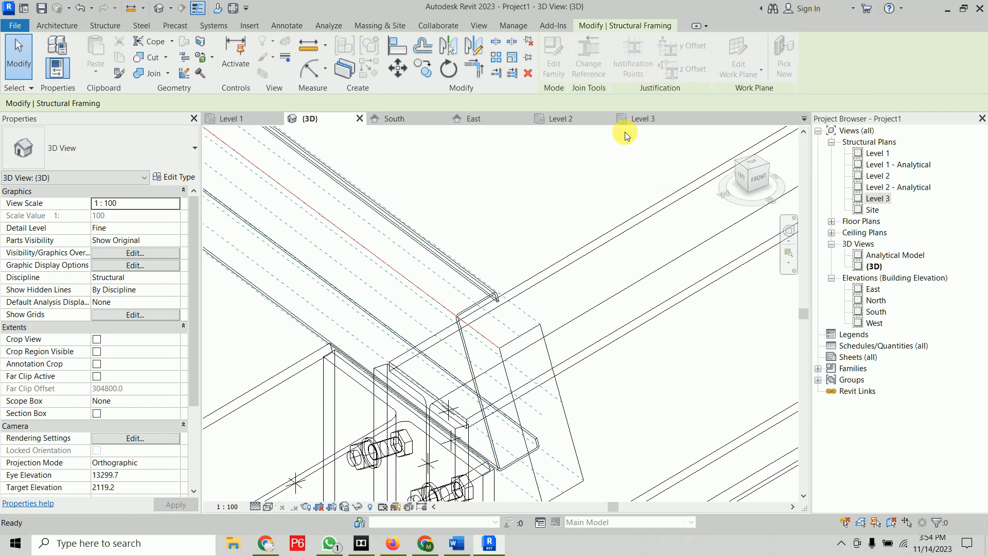
pyautogui.scroll(-2, 576, 239)
pyautogui.moveTo(577, 241); pyautogui.dragTo(550, 220, button='middle')
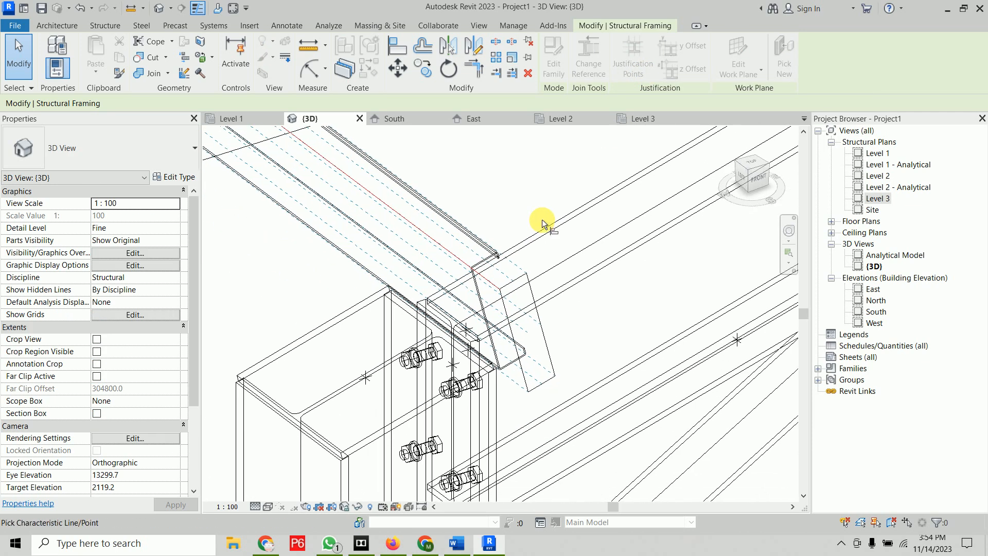
pyautogui.click(537, 379)
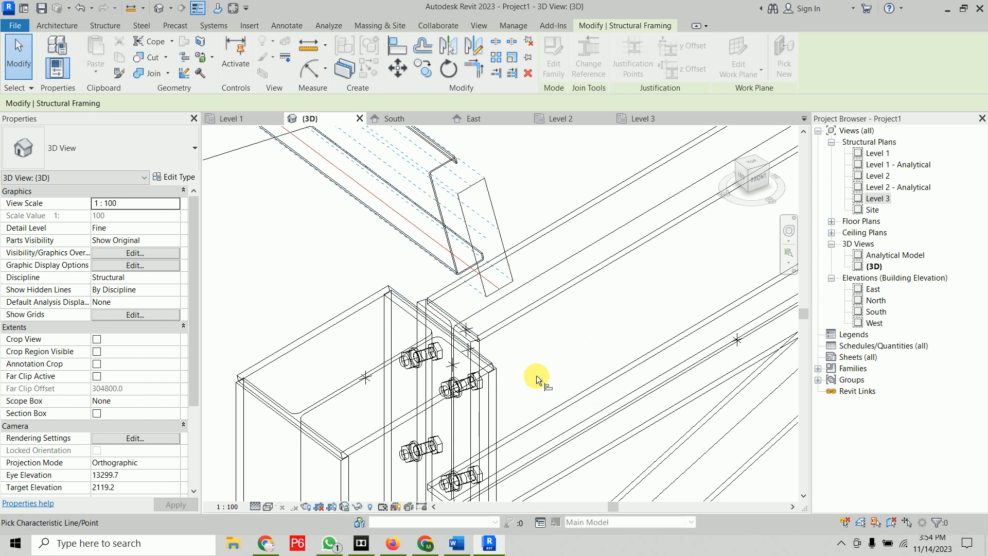
pyautogui.scroll(-4, 508, 224)
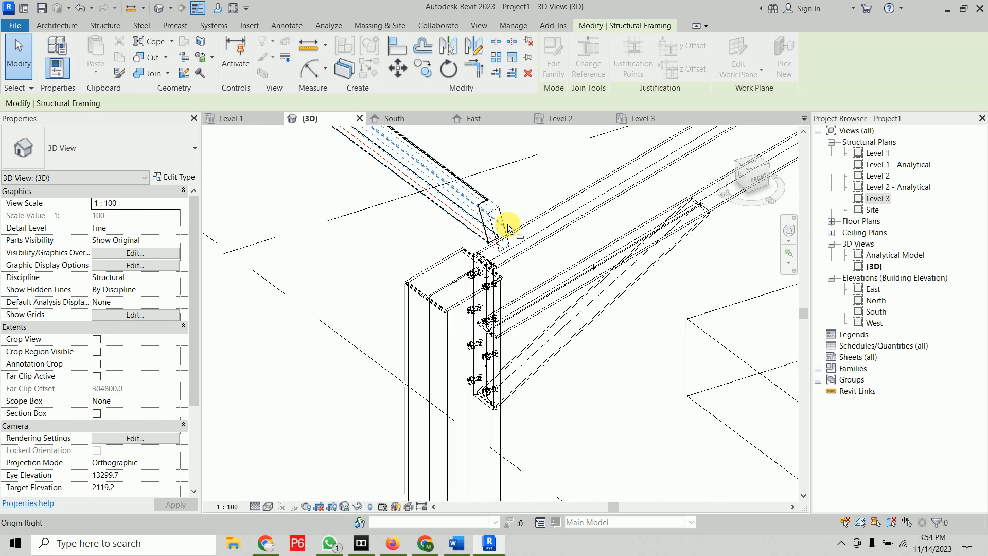
pyautogui.moveTo(507, 225); pyautogui.dragTo(489, 280, button='middle')
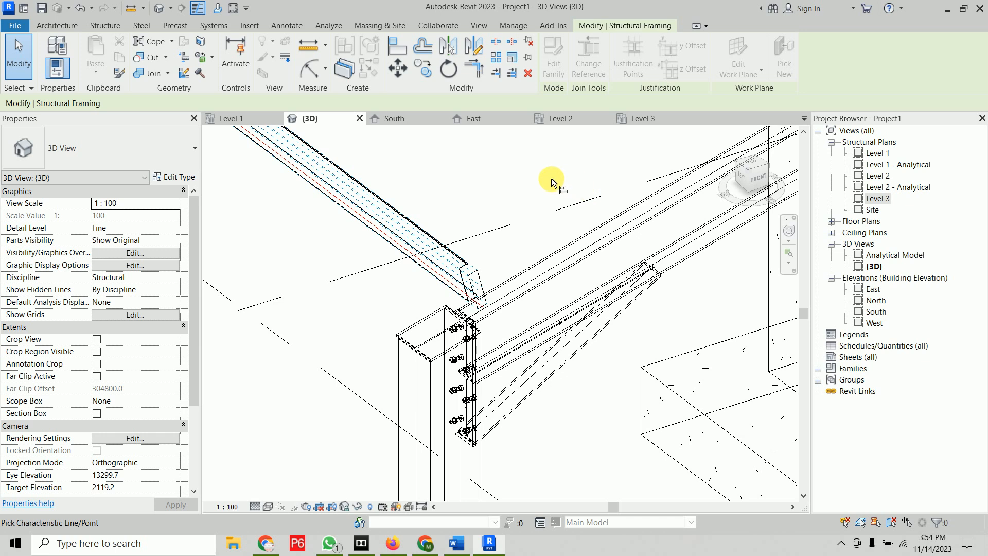
pyautogui.rightClick(492, 159)
pyautogui.click(519, 166)
pyautogui.rightClick(505, 160)
pyautogui.click(517, 165)
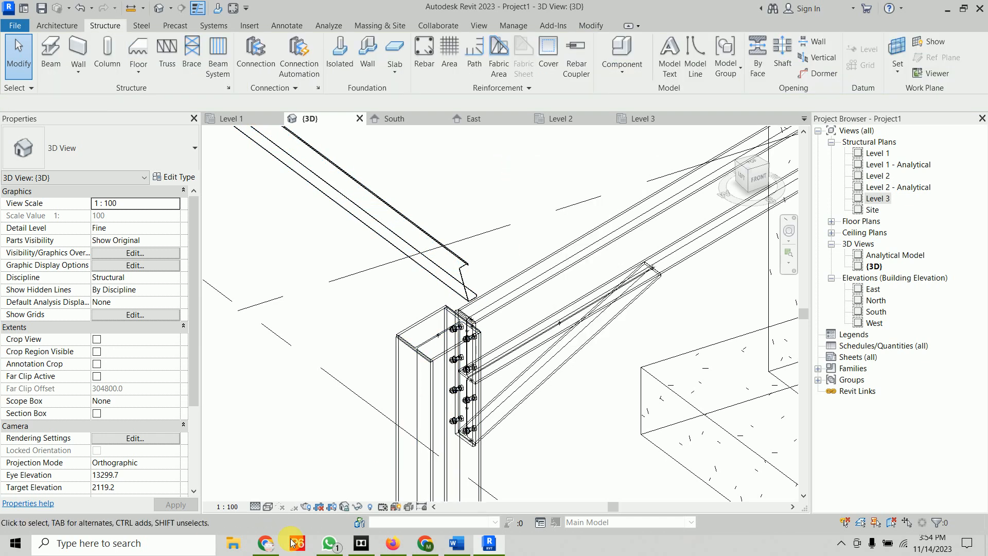
pyautogui.click(268, 506)
pyautogui.click(291, 467)
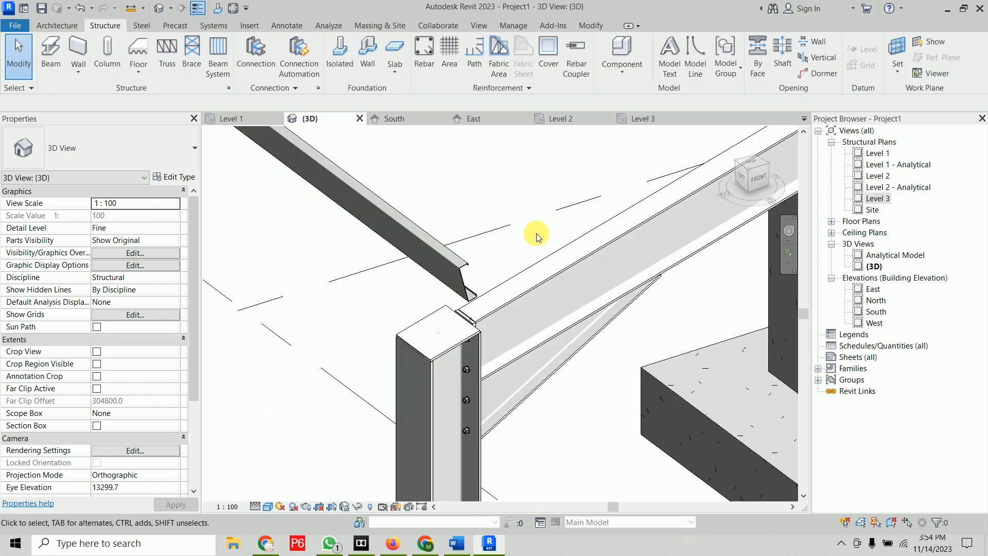
# Step: Stretch the joist's north end to the outer edge of the grid 6 rafter in the Level 2 plan
pyautogui.scroll(5, 508, 270)
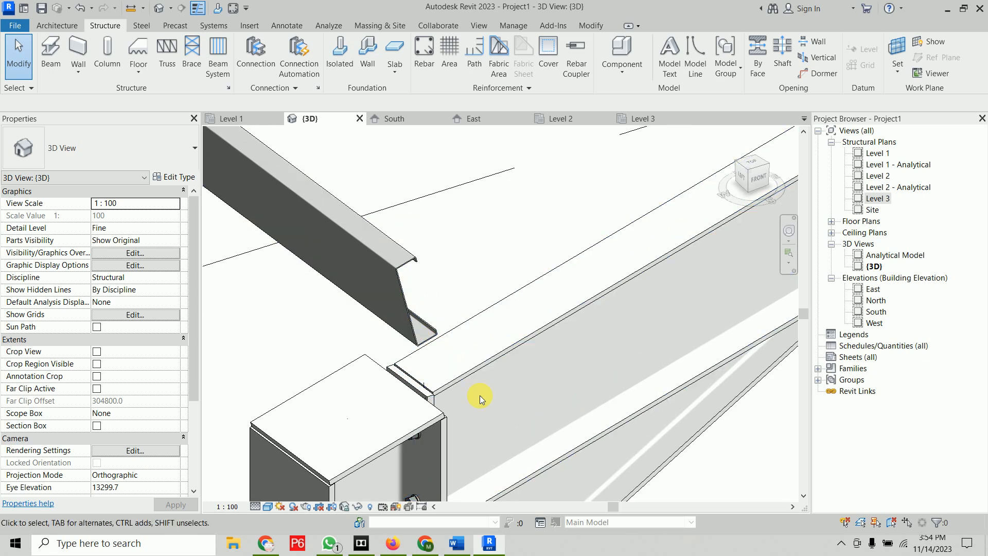
pyautogui.click(579, 120)
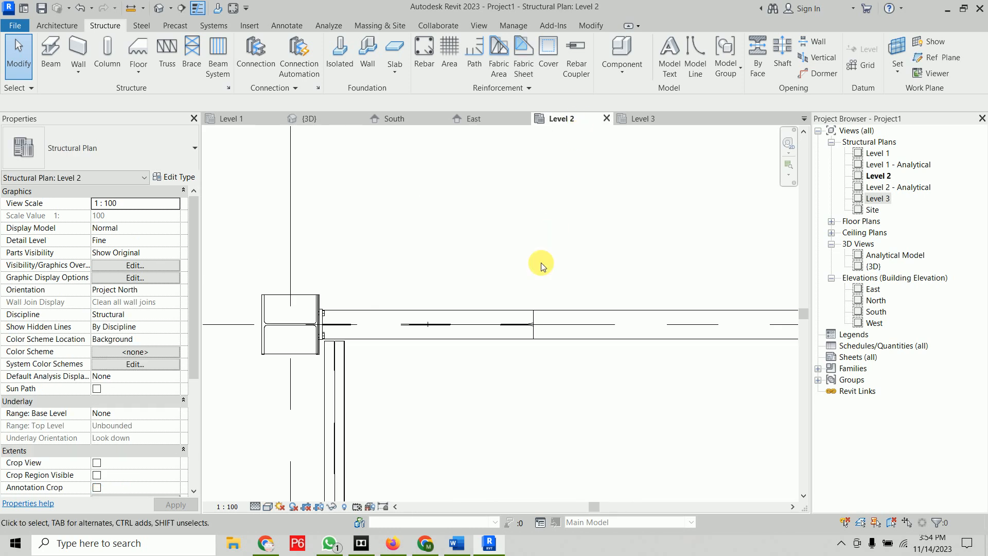
pyautogui.click(452, 286)
pyautogui.scroll(4, 453, 285)
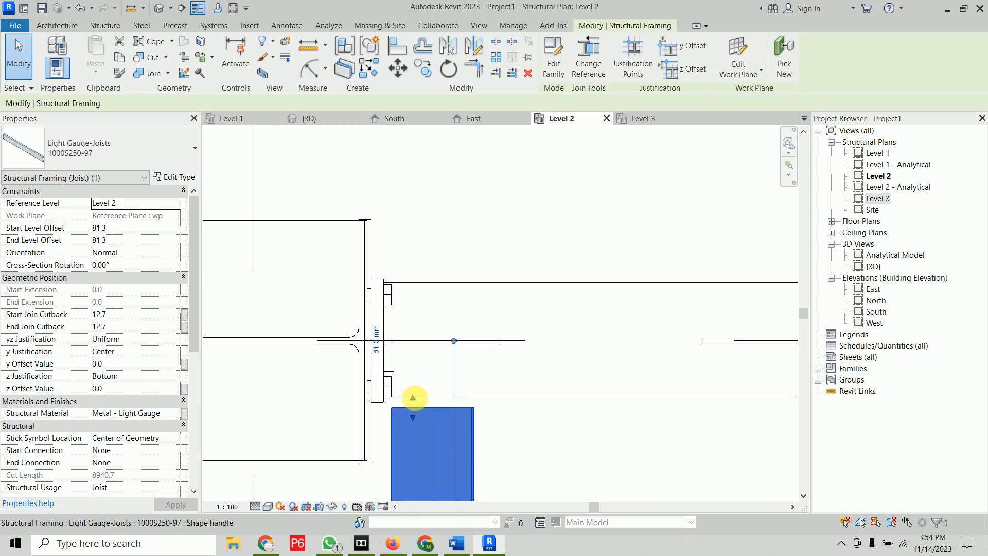
pyautogui.moveTo(412, 397); pyautogui.dragTo(430, 283)
pyautogui.click(514, 225)
# Step: Stretch the joist's south end to the outer edge of the grid 4 rafter
pyautogui.scroll(-7, 513, 236)
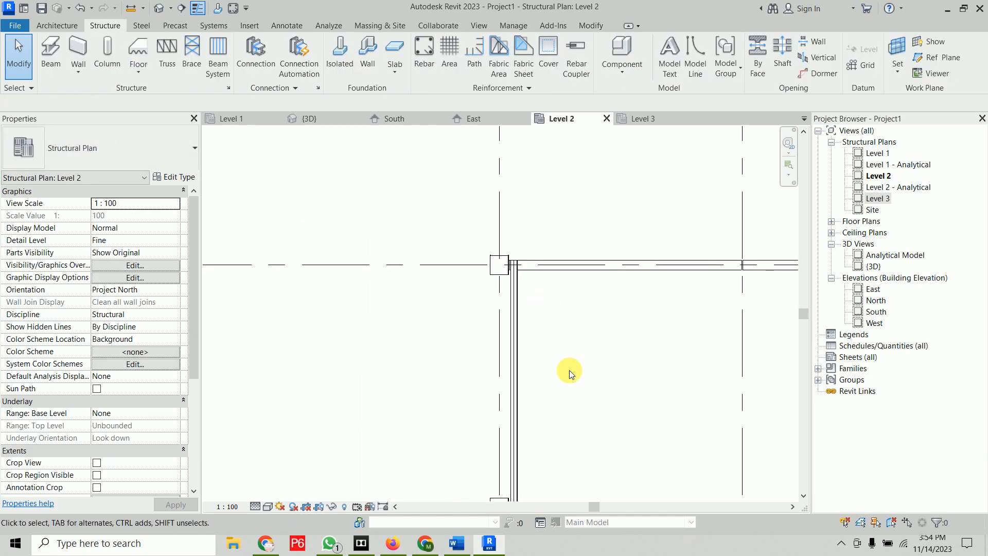
pyautogui.scroll(-2, 569, 370)
pyautogui.scroll(8, 489, 401)
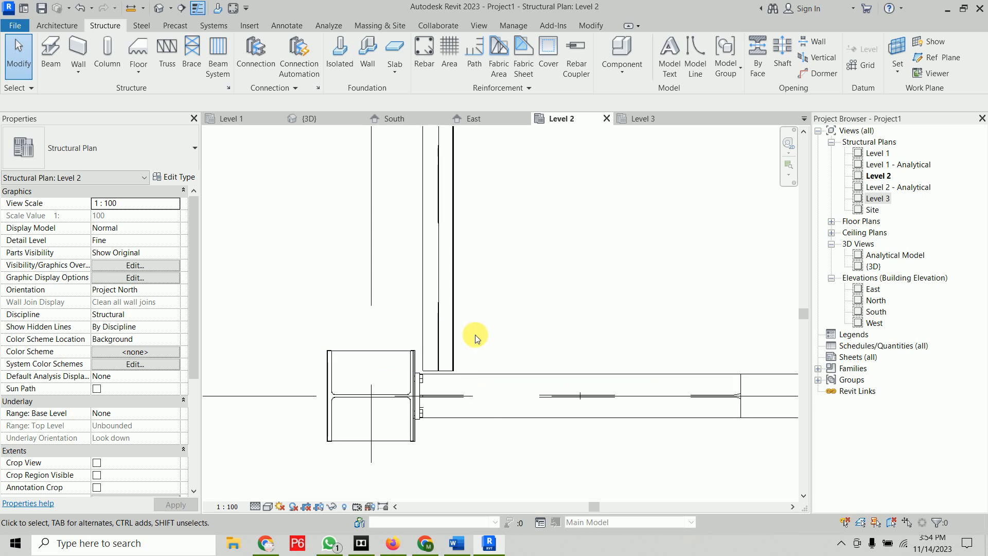
pyautogui.click(458, 342)
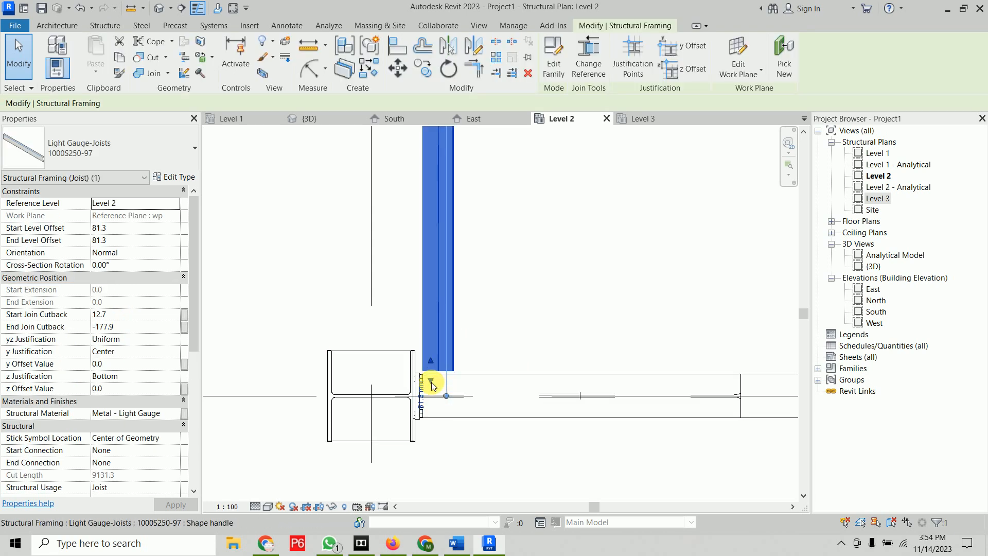
pyautogui.moveTo(436, 413); pyautogui.dragTo(434, 426)
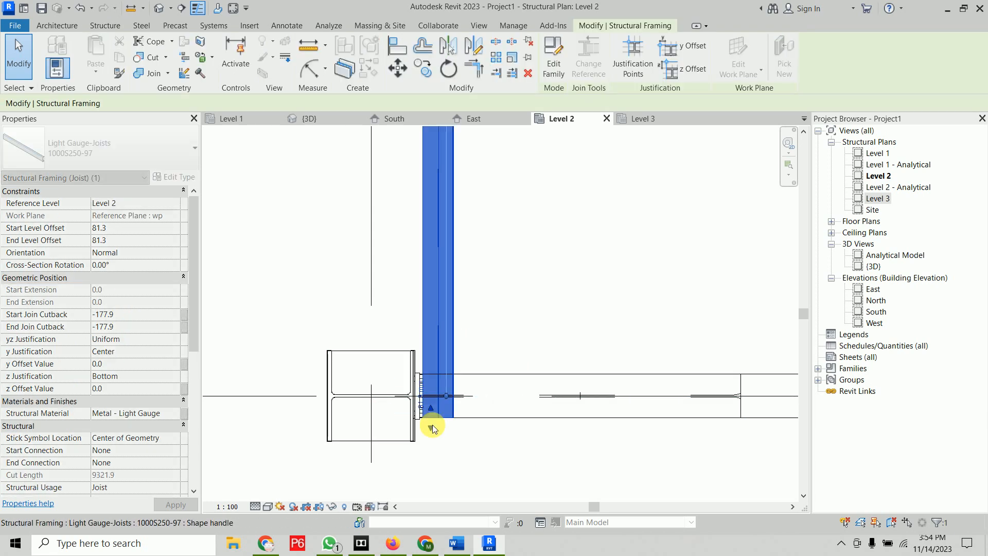
pyautogui.click(522, 450)
# Step: Select the joist in the South elevation and nudge it down the rafter slope to a level offset of 67.1 mm
pyautogui.click(327, 120)
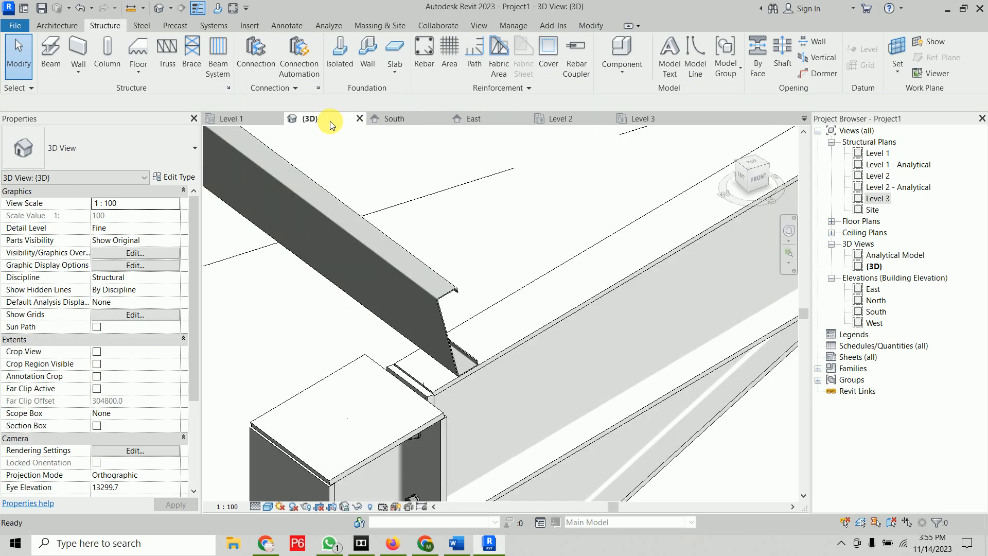
pyautogui.scroll(-5, 351, 213)
pyautogui.scroll(-2, 474, 342)
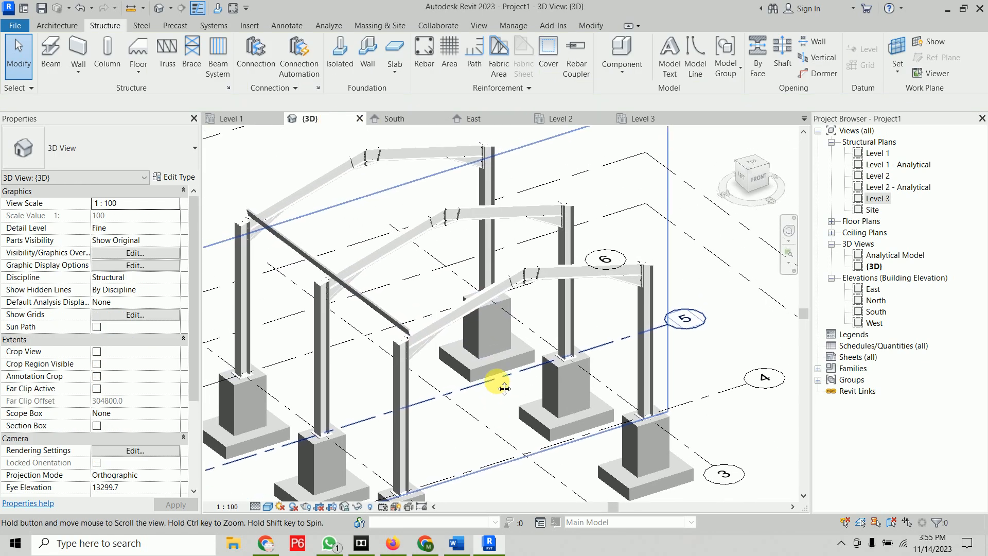
pyautogui.scroll(-2, 520, 350)
pyautogui.keyDown('shift'); pyautogui.moveTo(477, 271); pyautogui.dragTo(469, 250, button='middle'); pyautogui.keyUp('shift')
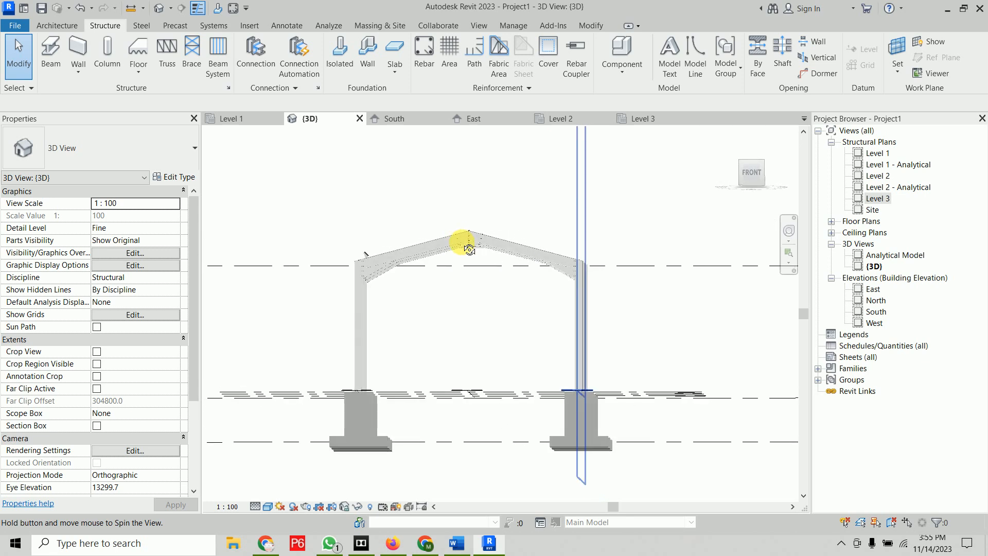
pyautogui.click(409, 121)
pyautogui.moveTo(419, 187); pyautogui.dragTo(423, 219, button='middle')
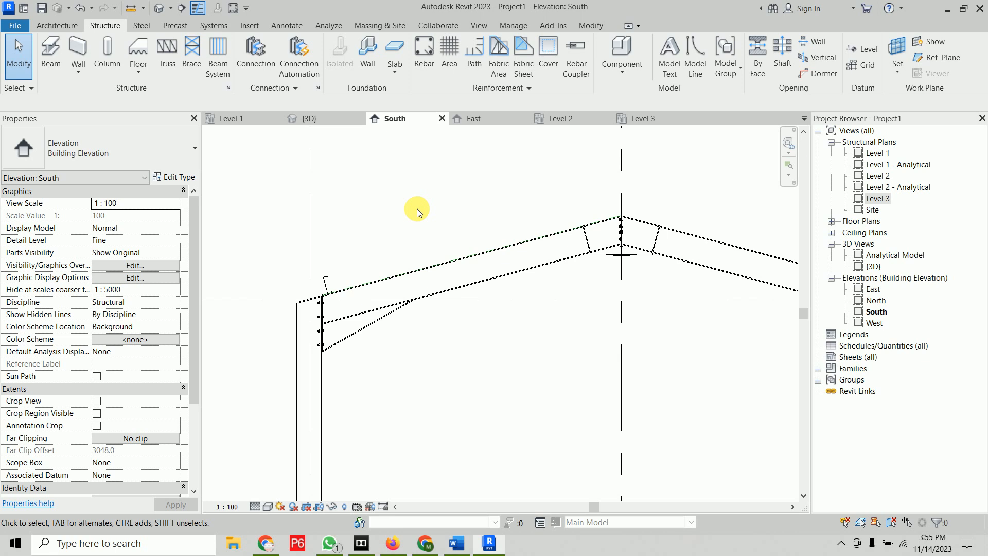
pyautogui.click(328, 277)
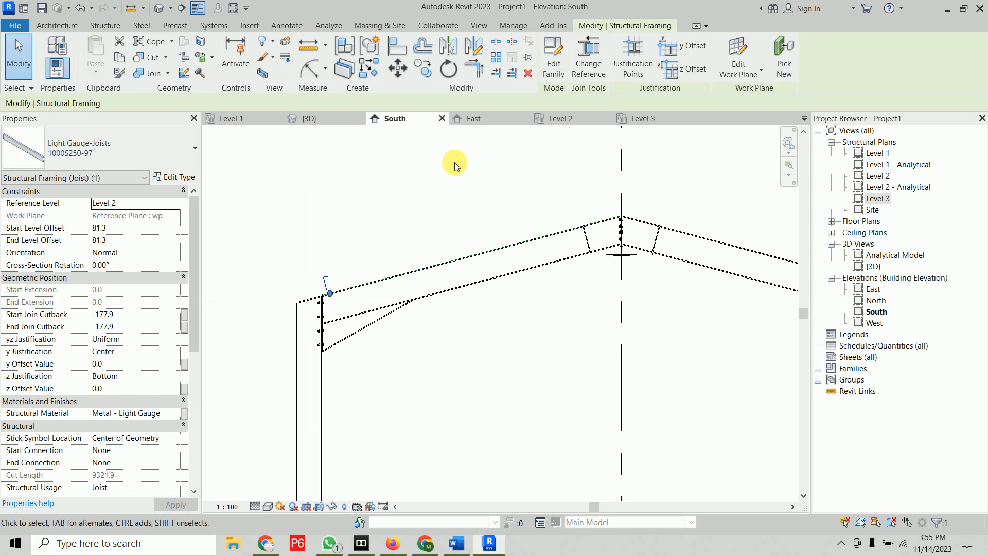
pyautogui.scroll(5, 323, 264)
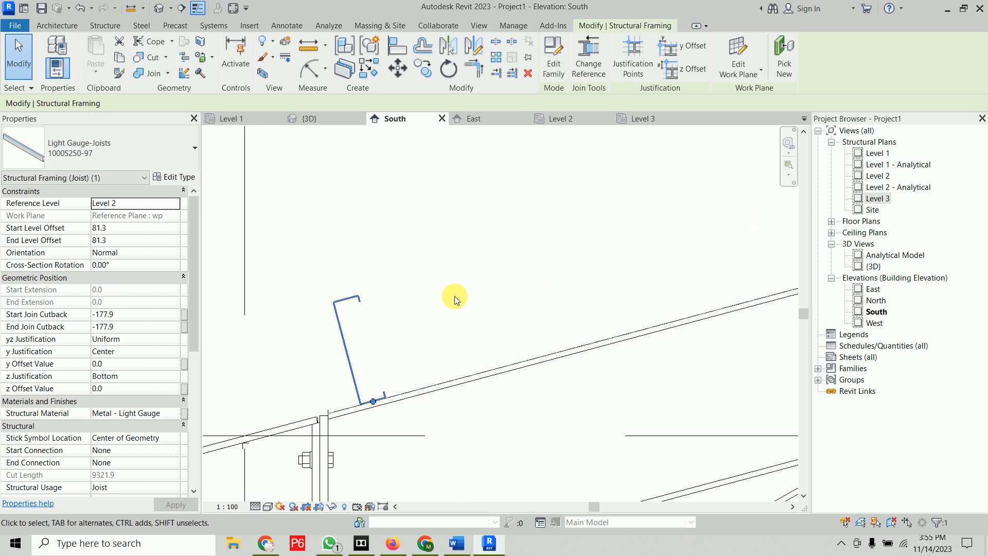
pyautogui.press('Left')
pyautogui.press('Left')
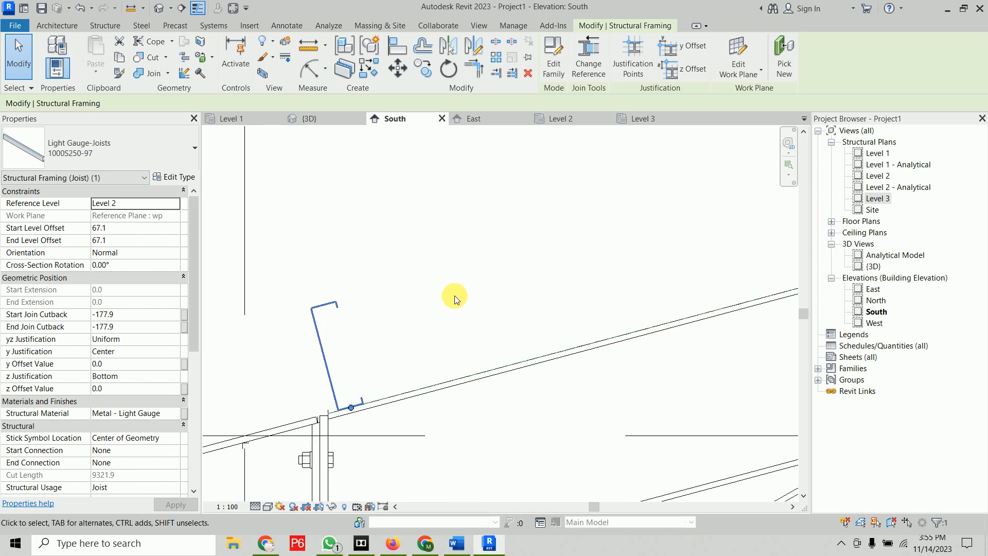
# Step: Nudge the joist further down the slope over the grid 1 column, to a level offset of 28.5 mm
pyautogui.scroll(-5, 455, 295)
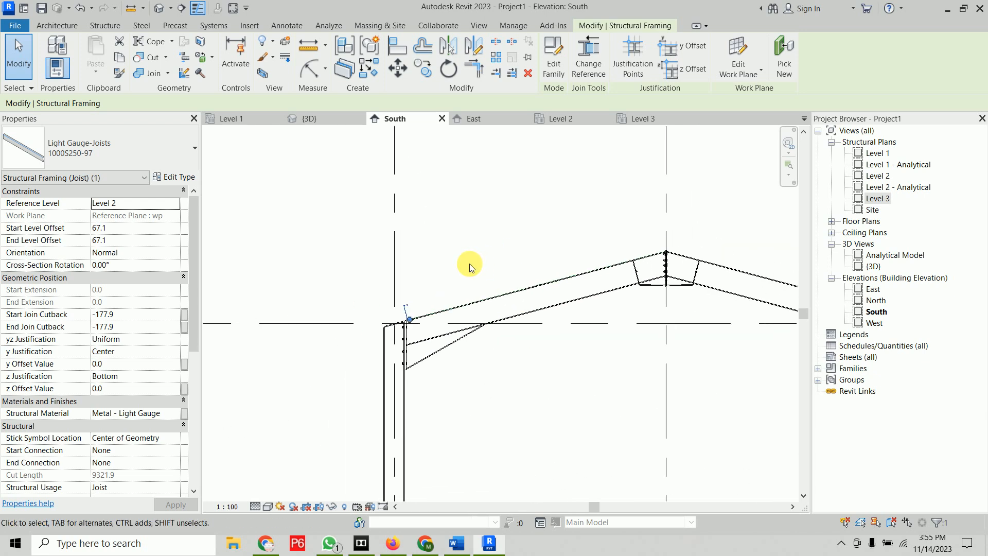
pyautogui.press('Left')
pyautogui.press('Left')
pyautogui.press('Right')
pyautogui.press('Right')
pyautogui.press('Right')
pyautogui.click(464, 263)
# Step: Create a grouped linear array of the joist up the rafter slope, with the second member 500 mm away
pyautogui.click(401, 319)
pyautogui.scroll(2, 530, 256)
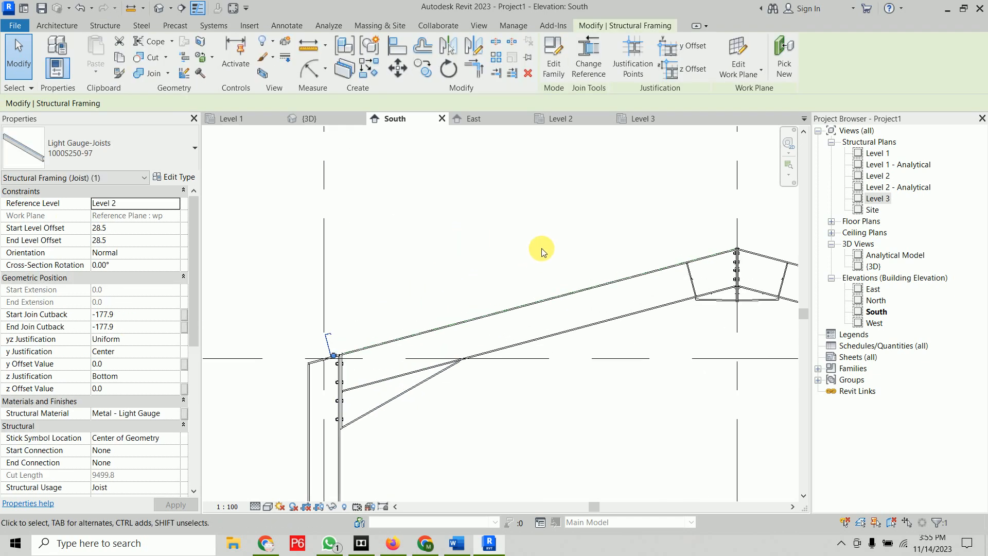
pyautogui.click(497, 59)
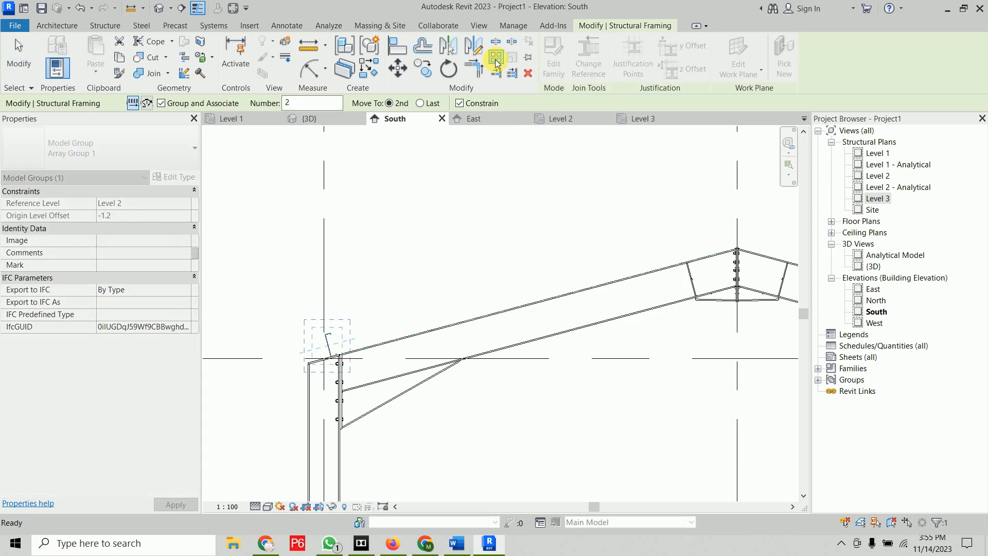
pyautogui.click(133, 106)
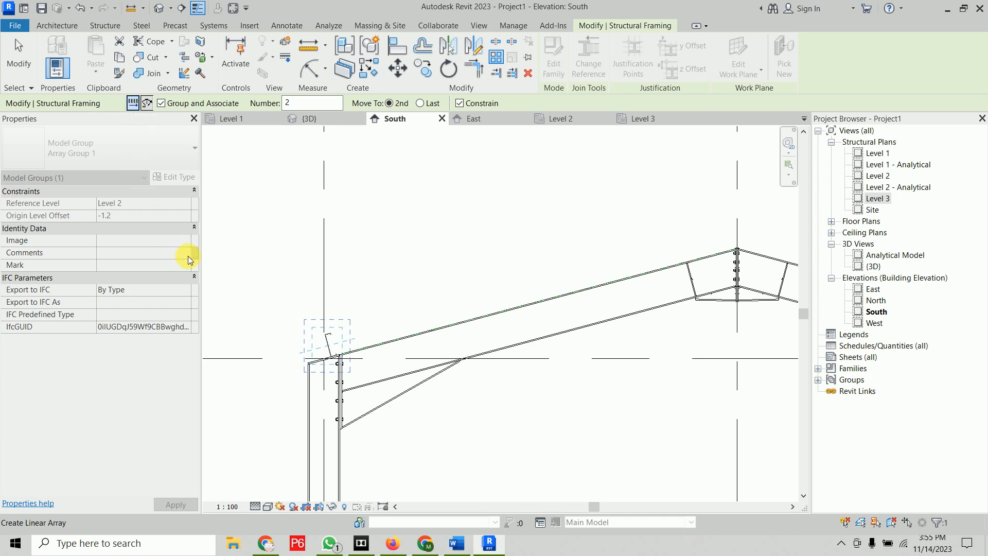
pyautogui.click(325, 350)
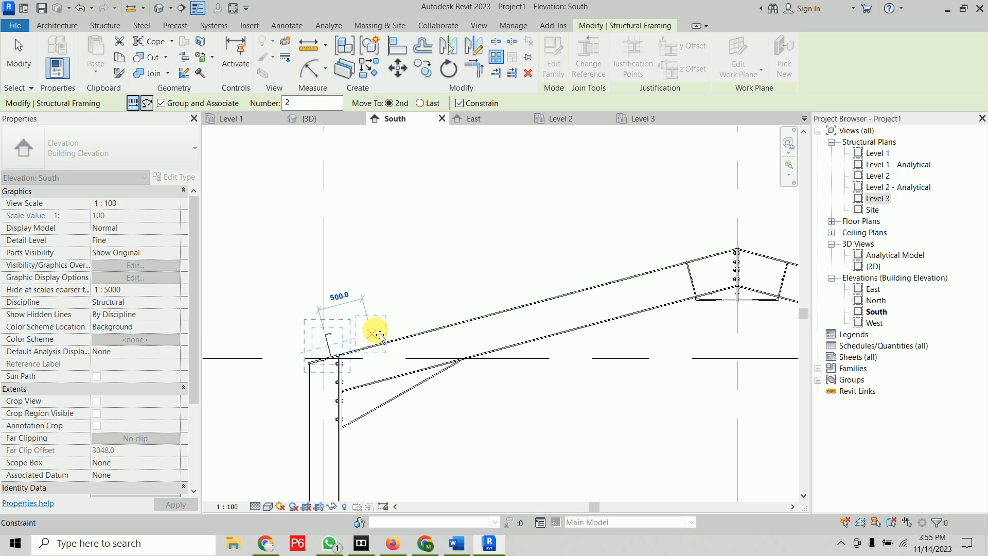
pyautogui.click(380, 335)
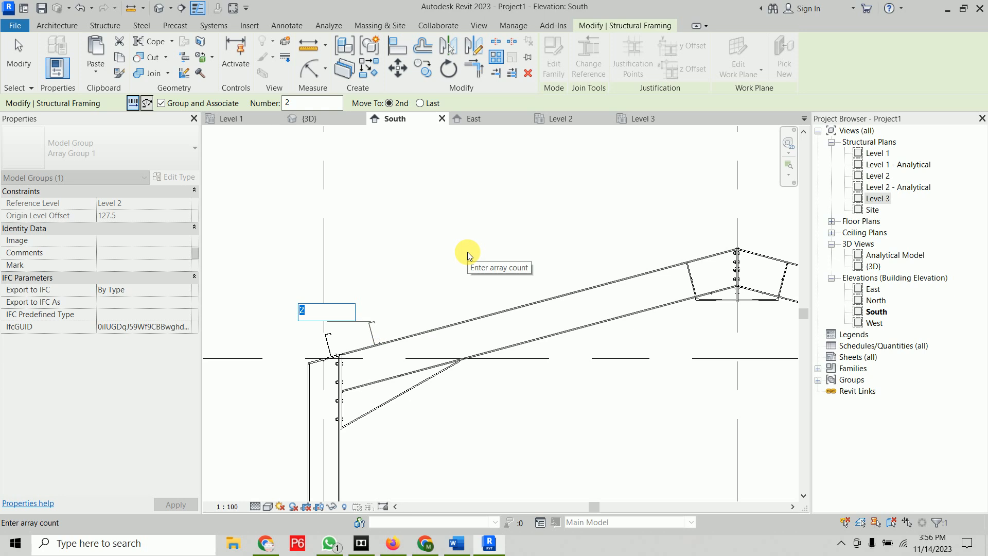
# Step: Set the joist array's count to 10 and clear the selection
pyautogui.write('10')
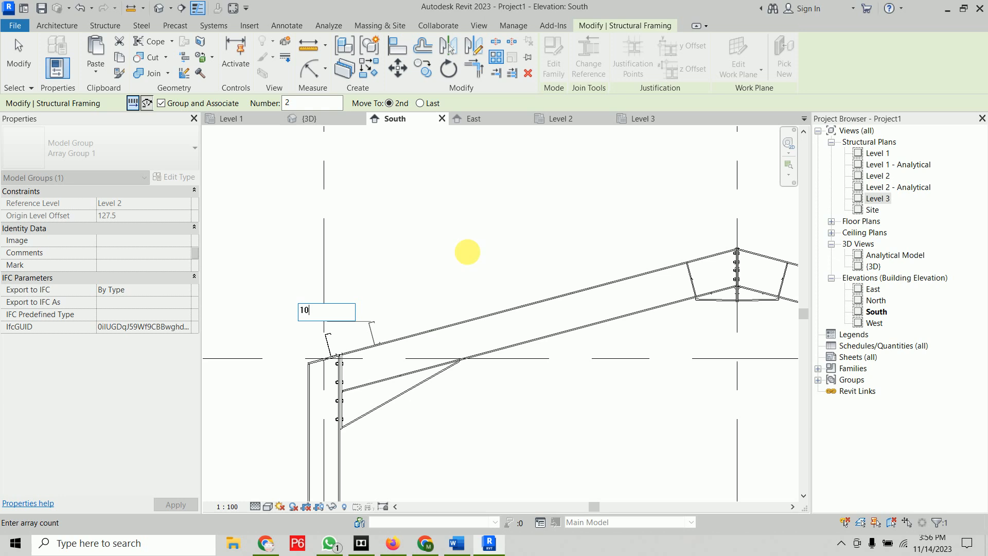
pyautogui.press('Return')
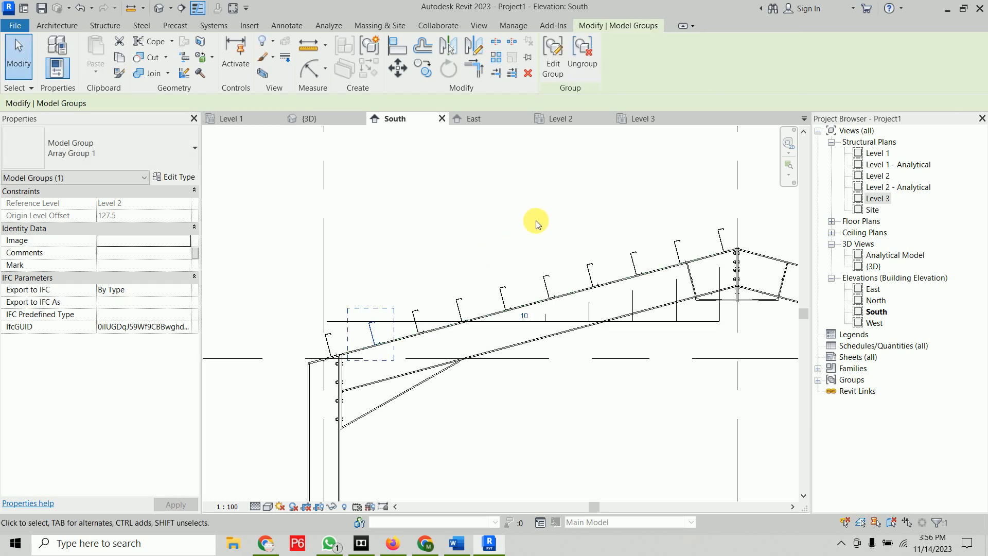
pyautogui.click(525, 315)
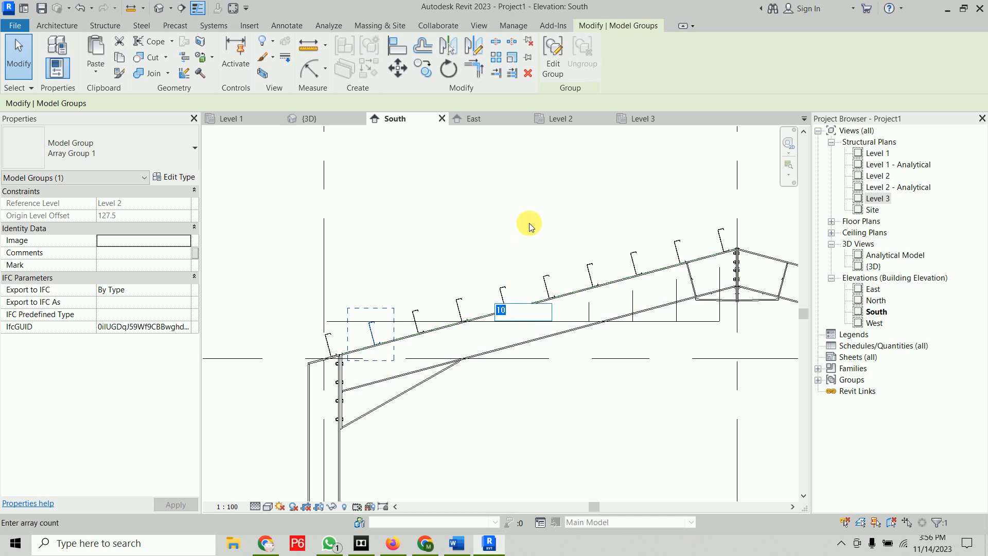
pyautogui.rightClick(491, 194)
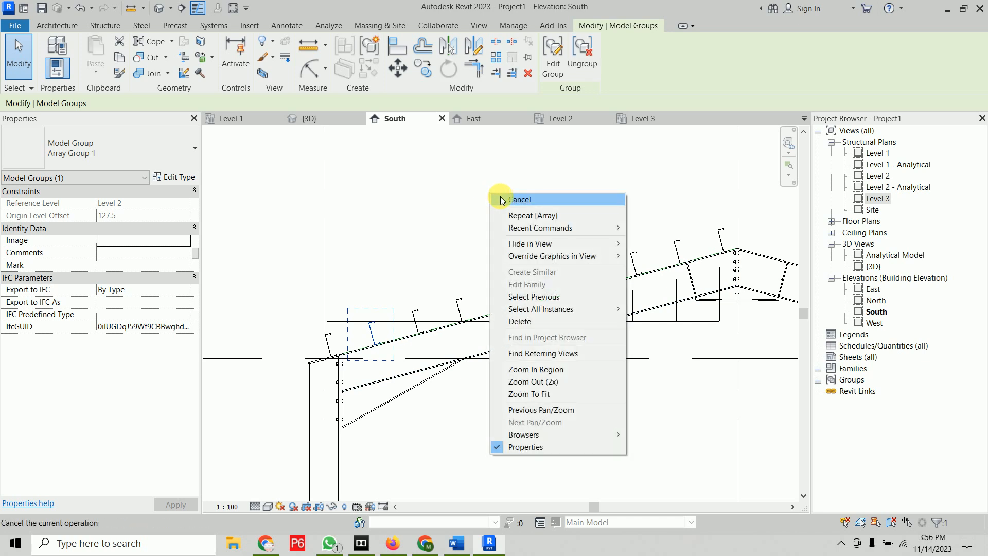
pyautogui.click(502, 200)
pyautogui.rightClick(489, 183)
pyautogui.click(498, 187)
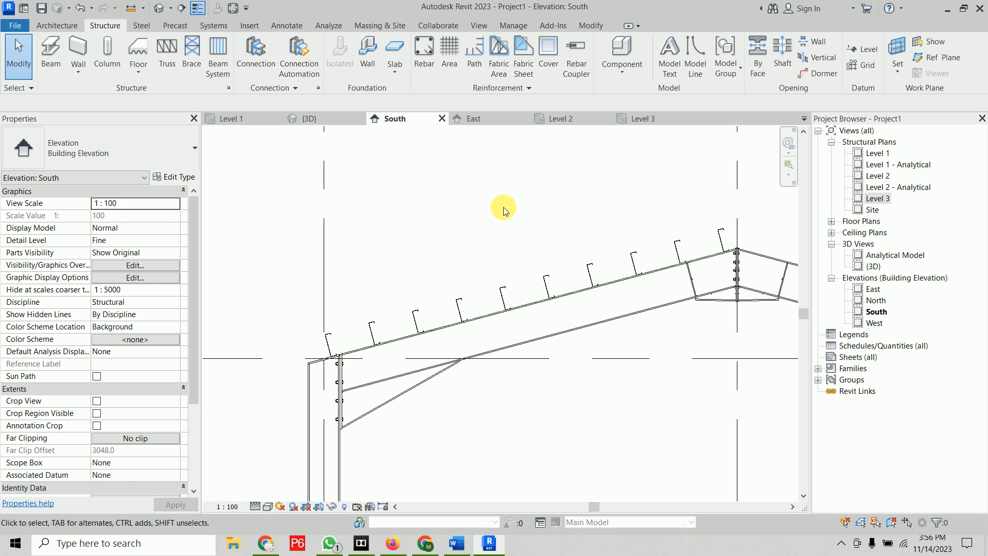
# Step: Select all instances of the arrayed joist group and mirror copies about grid 2 in the Level 2 plan
pyautogui.click(333, 119)
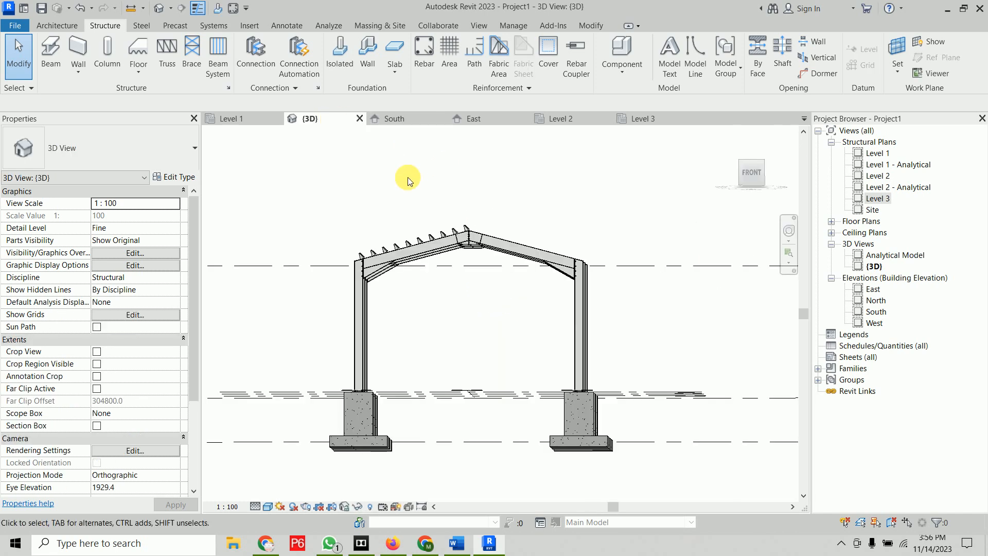
pyautogui.keyDown('shift'); pyautogui.moveTo(412, 179); pyautogui.dragTo(467, 302, button='middle'); pyautogui.keyUp('shift')
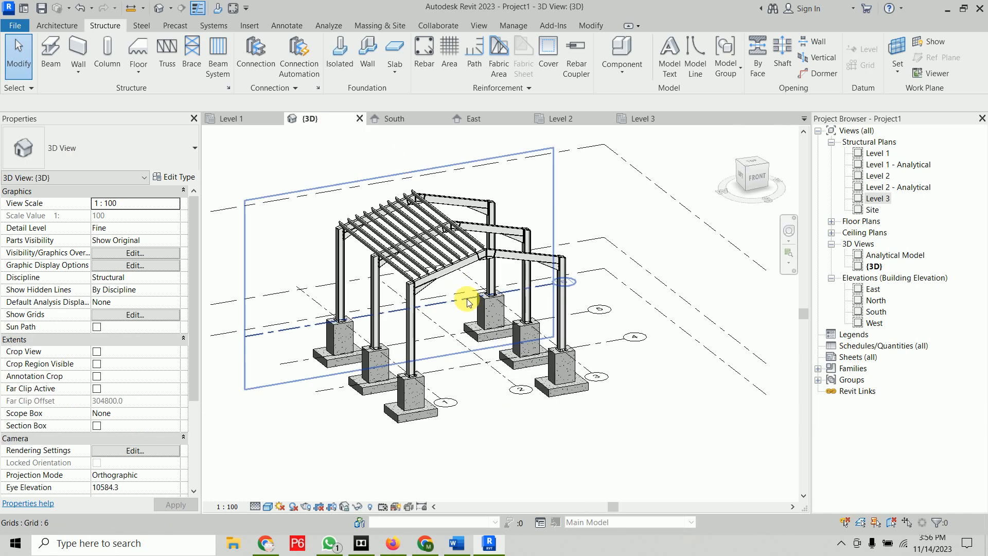
pyautogui.click(447, 257)
pyautogui.press('s')
pyautogui.press('a')
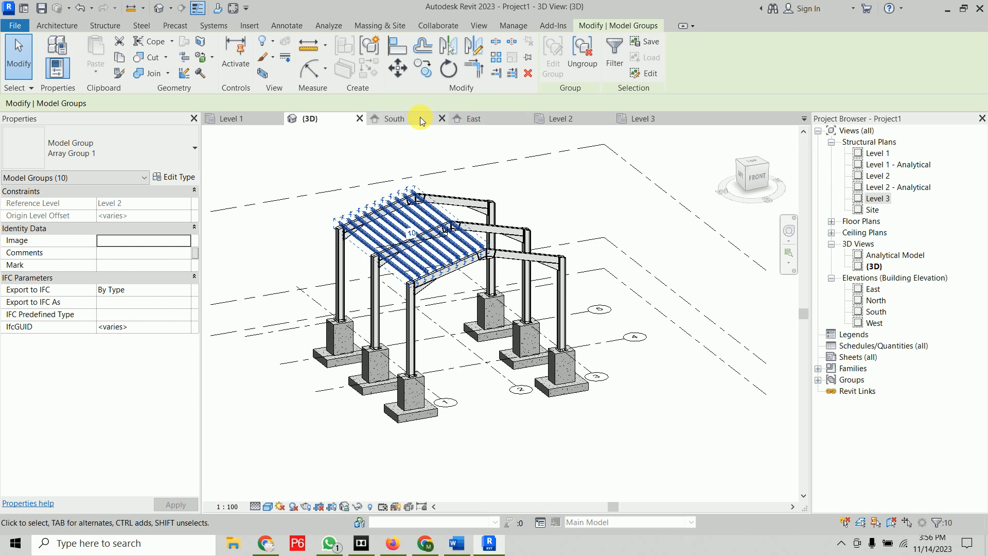
pyautogui.click(242, 122)
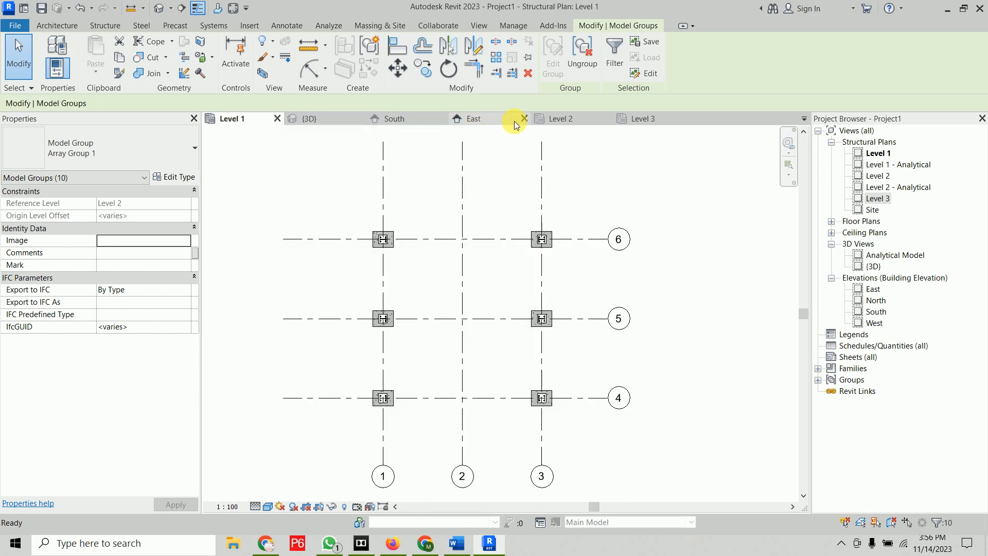
pyautogui.click(560, 117)
pyautogui.scroll(-8, 507, 282)
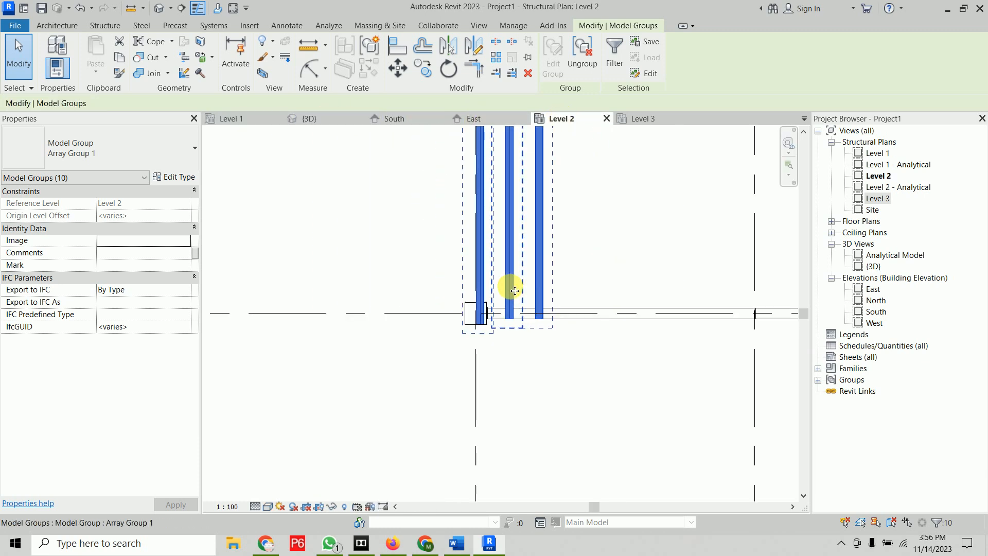
pyautogui.scroll(-2, 487, 315)
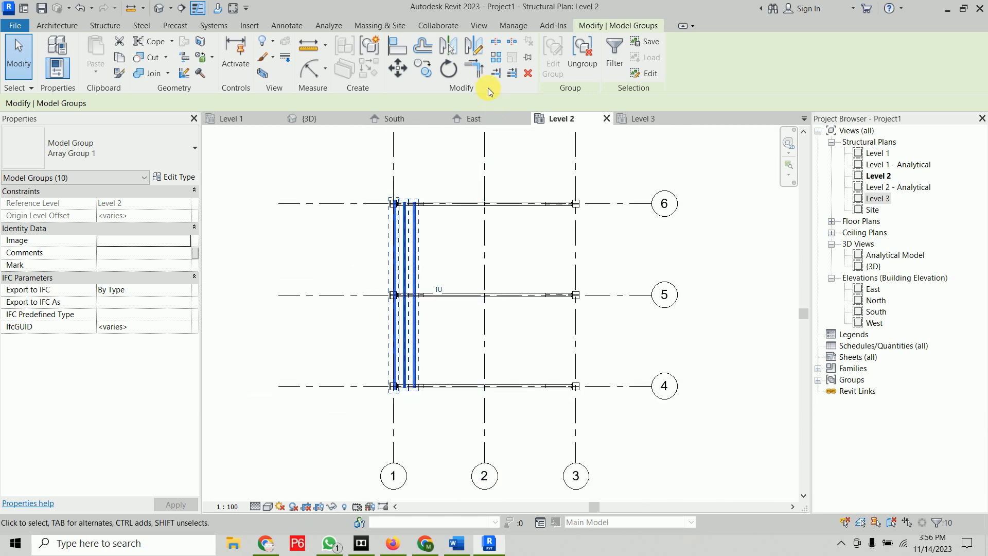
pyautogui.click(451, 48)
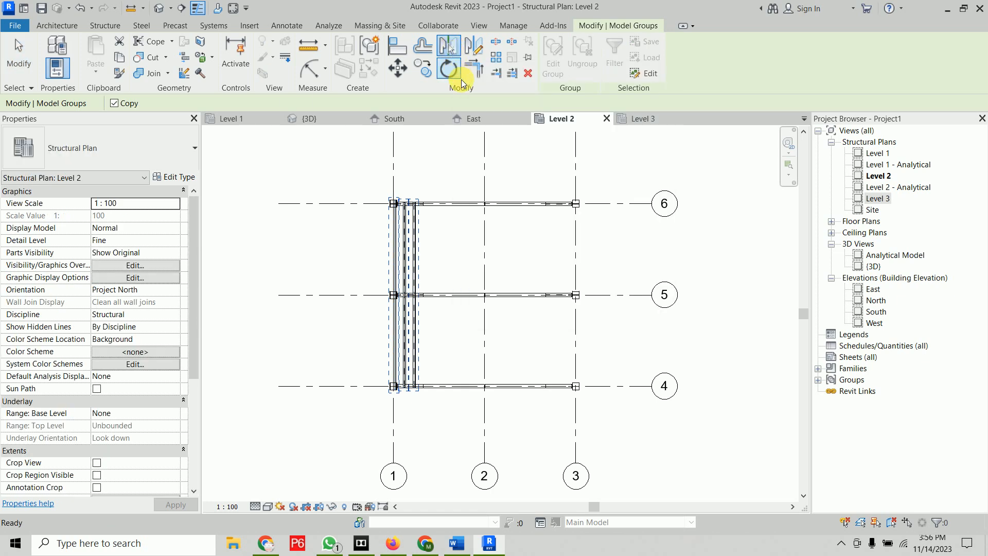
pyautogui.click(485, 160)
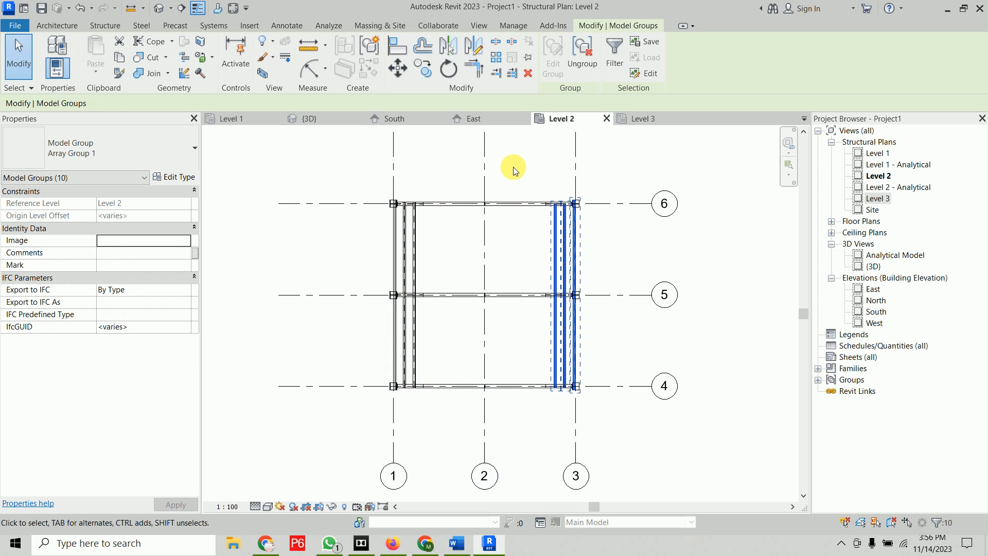
pyautogui.click(504, 168)
# Step: Examine the purlins on both roof slopes and the ridge in the 3D view
pyautogui.click(309, 118)
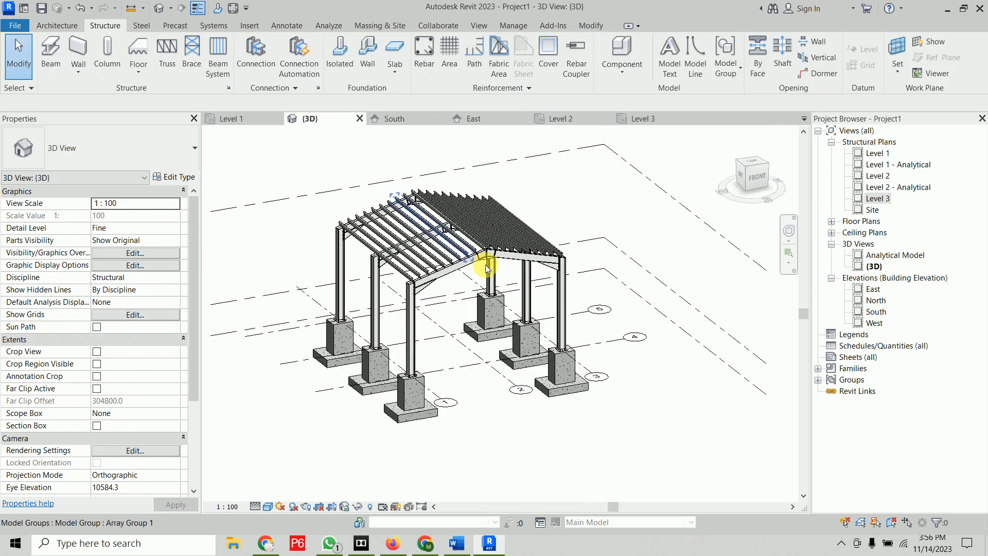
pyautogui.scroll(5, 471, 262)
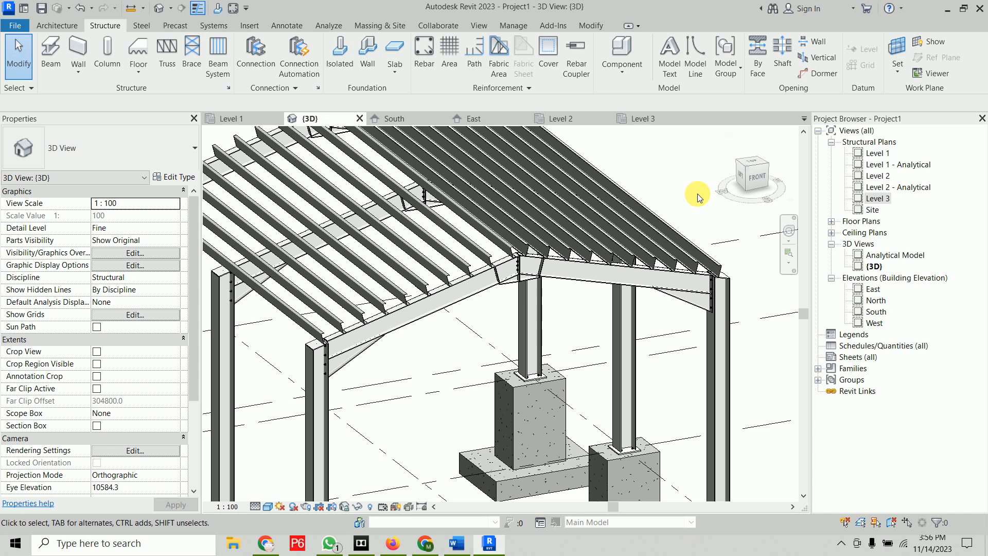
pyautogui.scroll(-5, 697, 193)
pyautogui.keyDown('shift'); pyautogui.moveTo(695, 205); pyautogui.dragTo(606, 311, button='middle'); pyautogui.keyUp('shift')
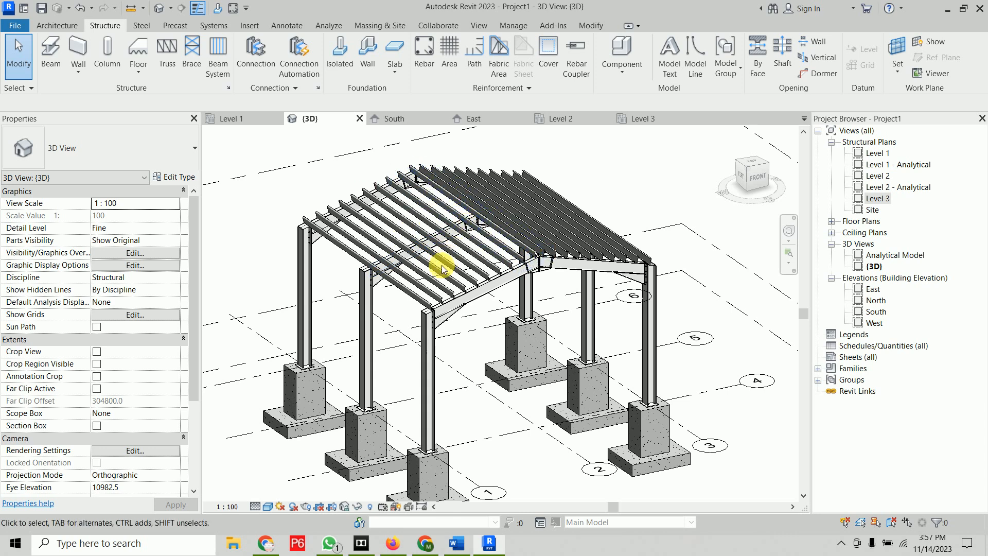
pyautogui.click(412, 293)
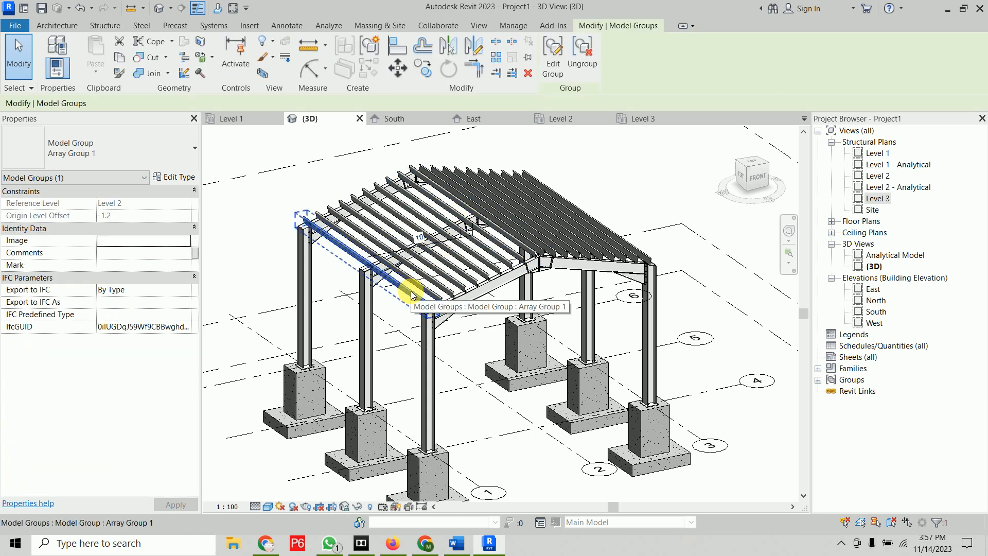
pyautogui.click(624, 177)
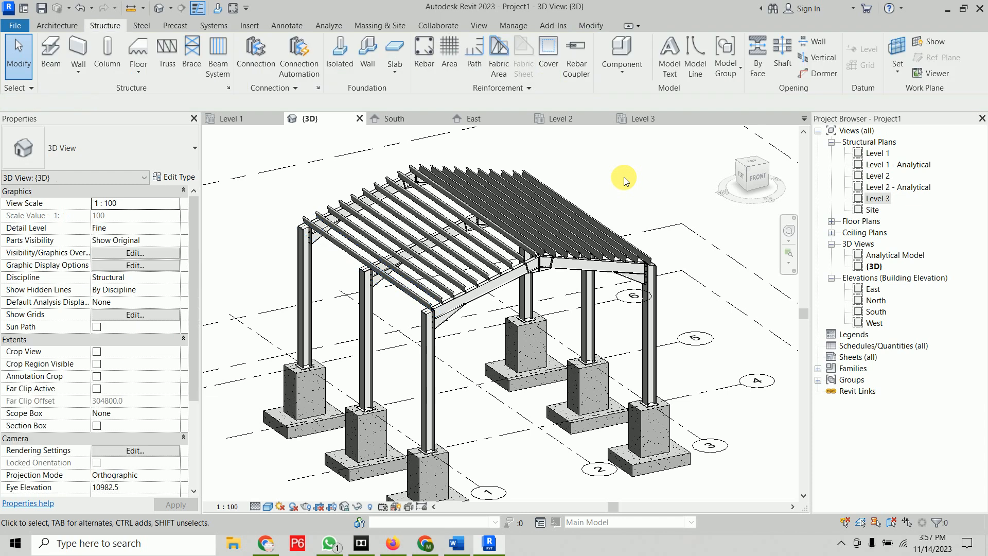